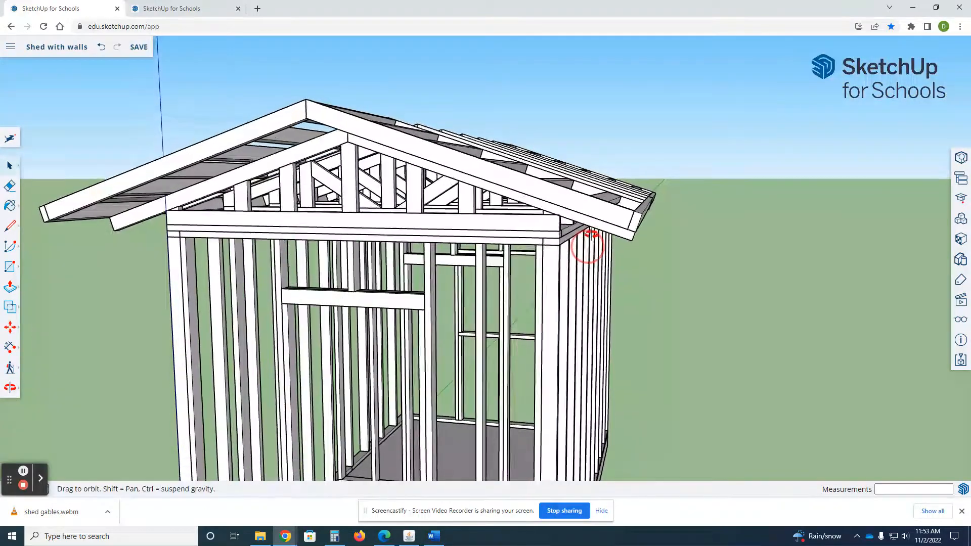
Examine the lower gable rafter tails projecting past the walls, viewing the roof framing from both sides of the shed.
left_click(644, 187)
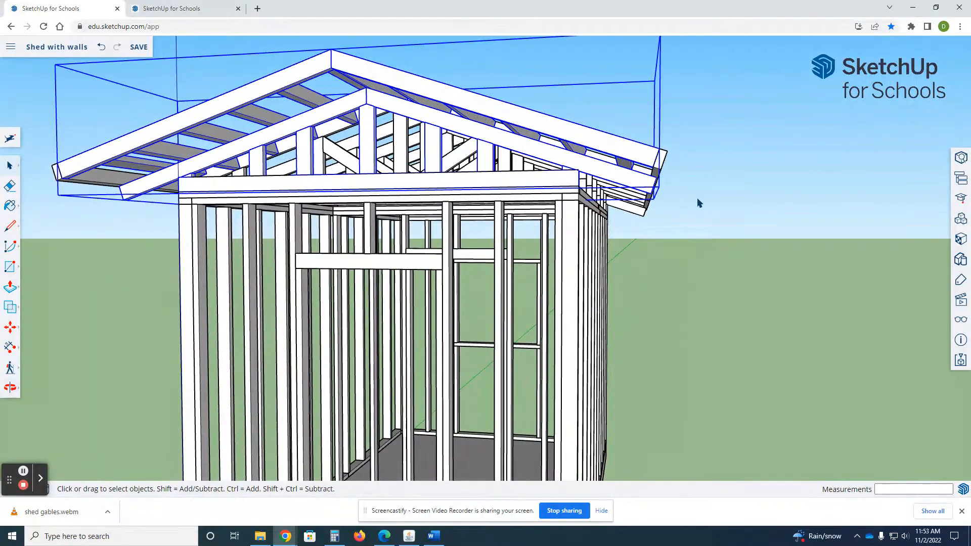
middle_click_drag(690, 202, 524, 275)
left_click(538, 273)
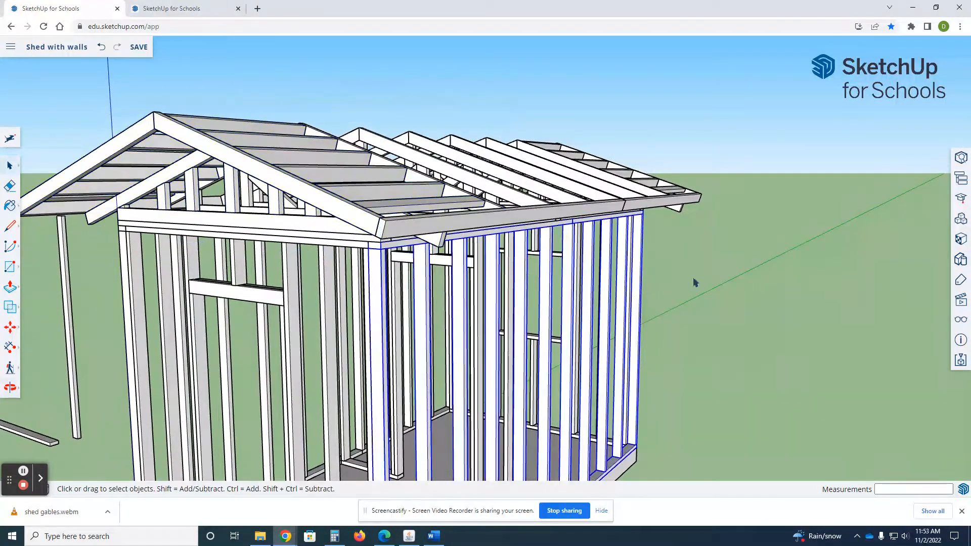
left_click(722, 279)
scroll(447, 239, "up", 5)
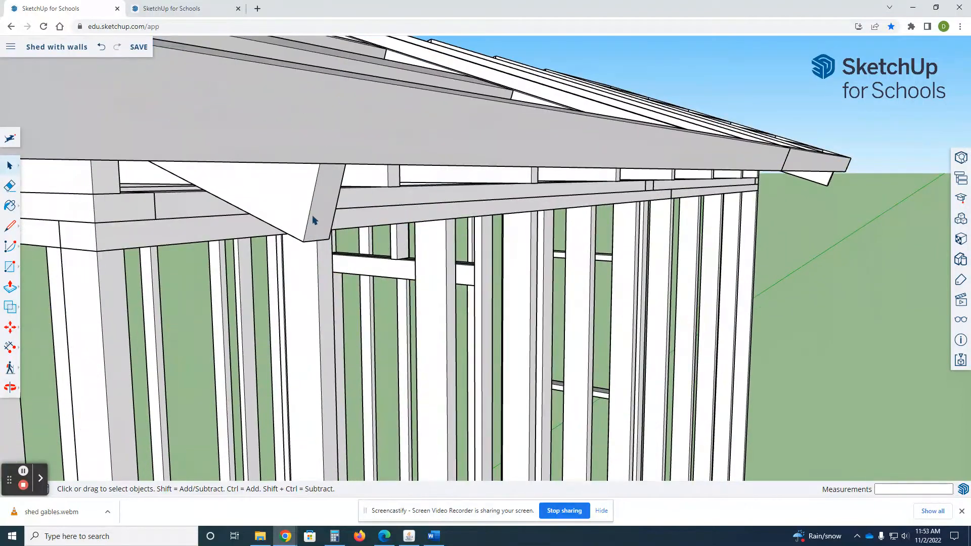
middle_click_drag(342, 207, 390, 235)
scroll(368, 245, "down", 3)
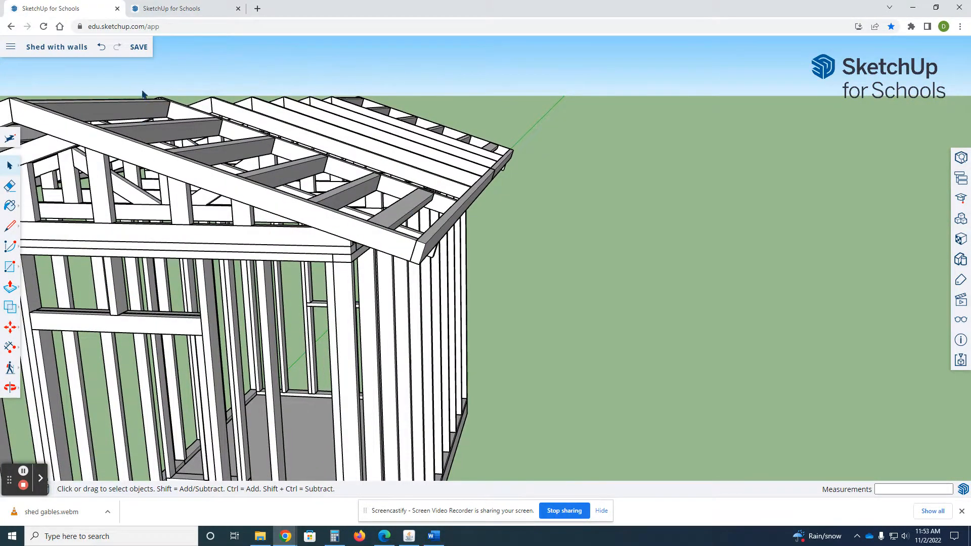
middle_click_drag(200, 132, 191, 178)
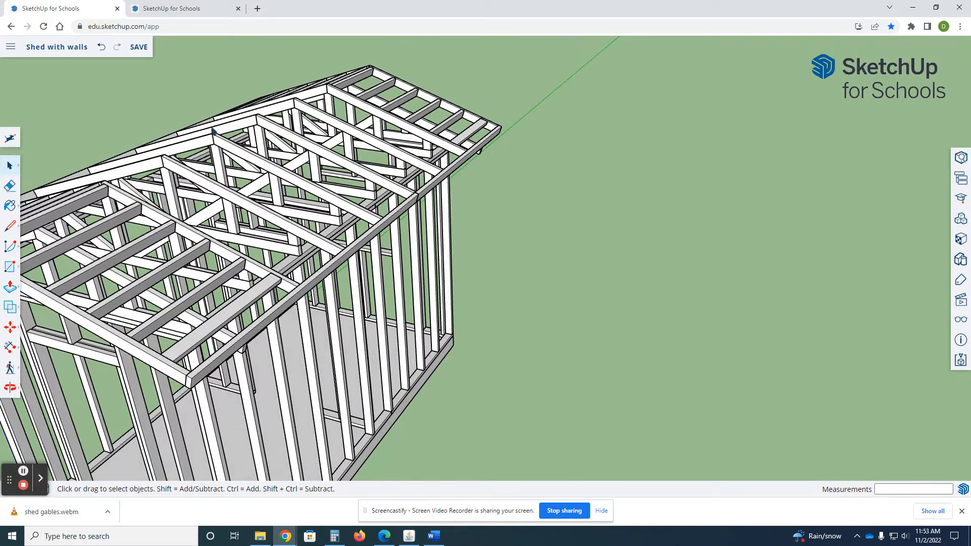
scroll(281, 272, "down", 2)
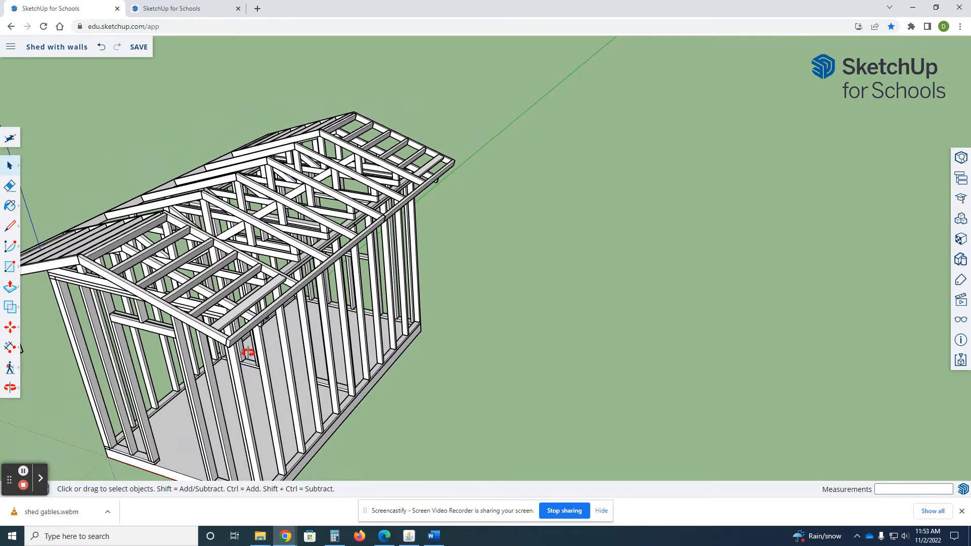
middle_click_drag(248, 352, 358, 302)
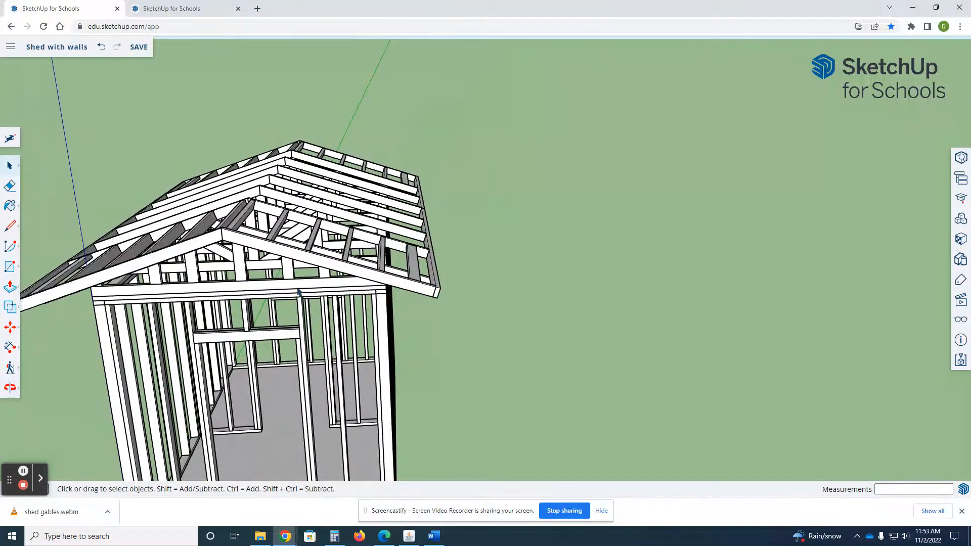
middle_click_drag(273, 245, 354, 139)
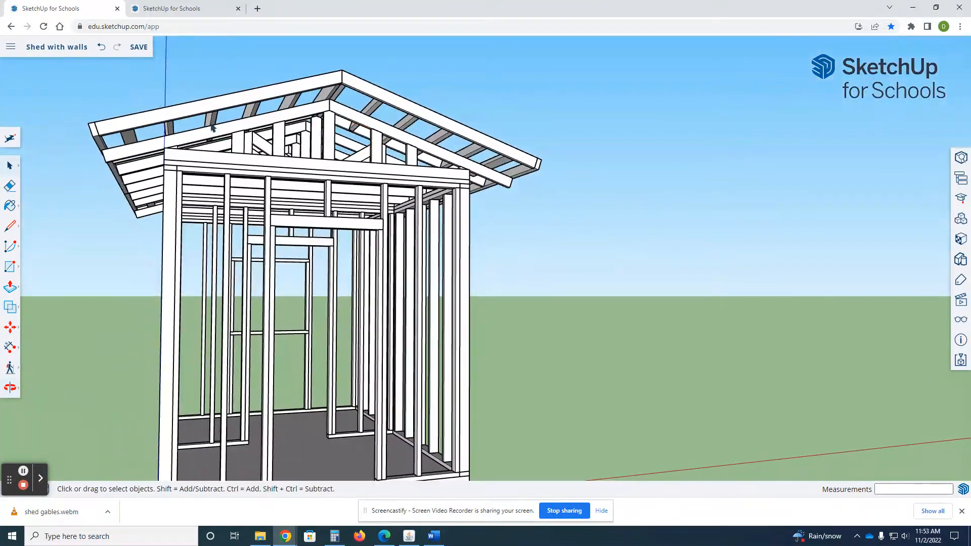
middle_click_drag(168, 164, 189, 174)
Open the lower rafter in the door-end gable for editing and push its tail end back about 1' 3 7/8" to the wall corner.
double_click(173, 155)
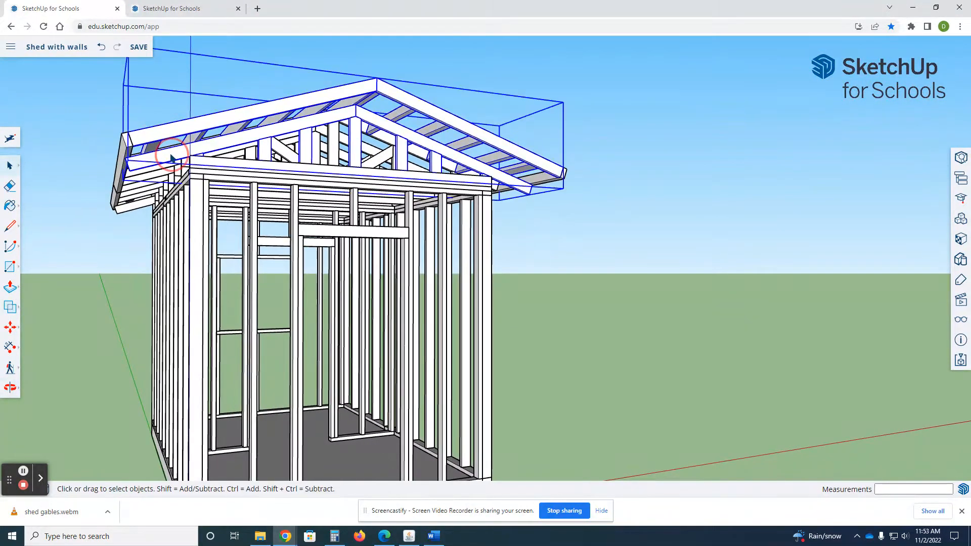
scroll(151, 166, "up", 3)
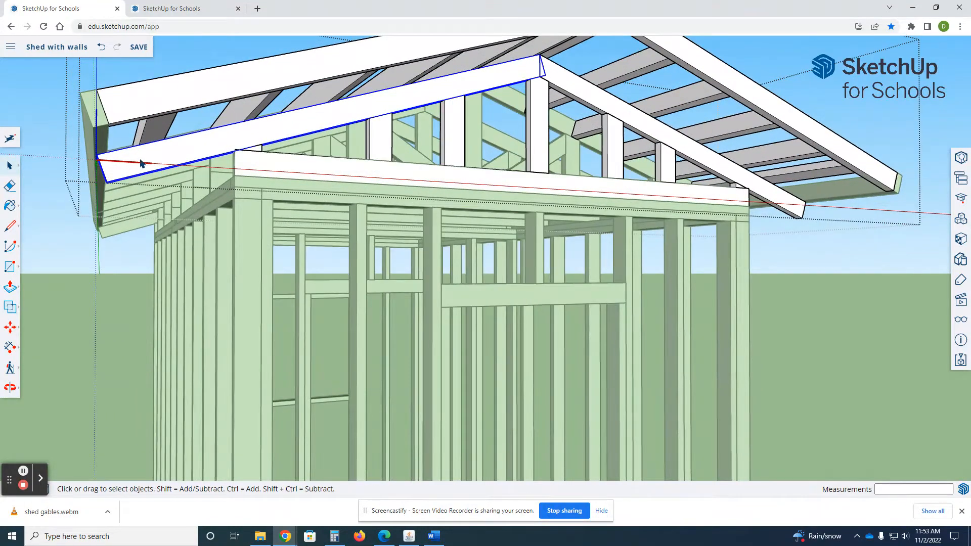
middle_click_drag(155, 156, 179, 163)
double_click(180, 163)
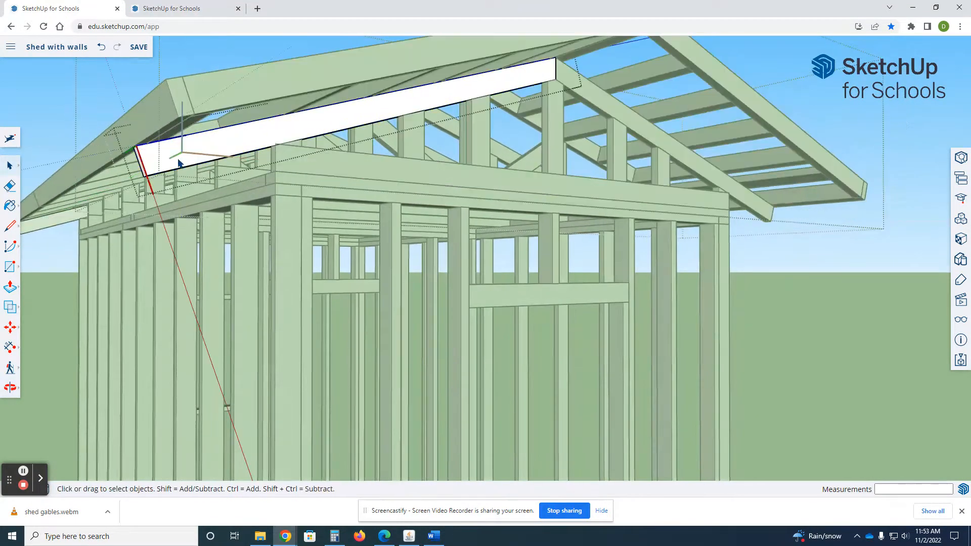
key("p")
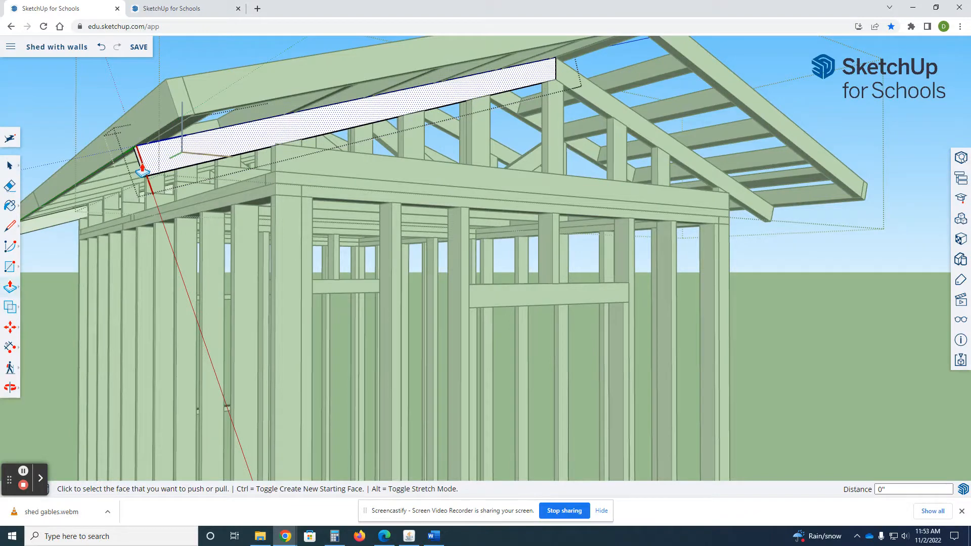
left_click(143, 170)
left_click(144, 167)
scroll(137, 174, "up", 3)
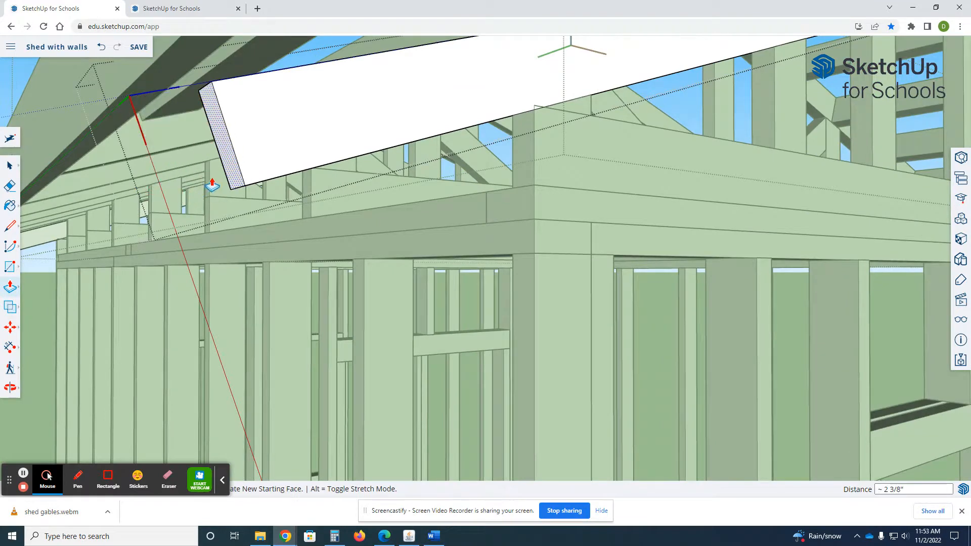
left_click(531, 113)
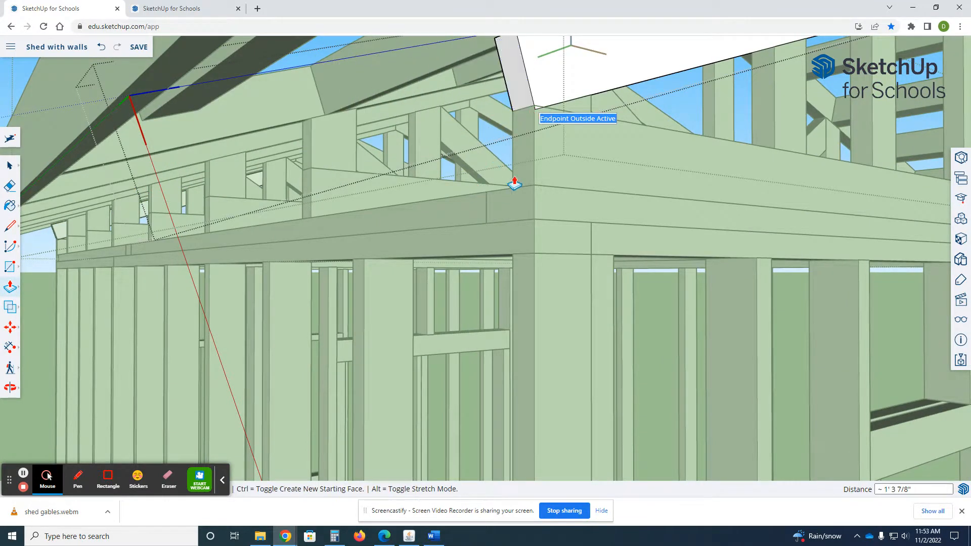
Draw a 3 1/2" vertical cut line on the shortened rafter's face, from the wall corner up to the rafter's upper edge.
scroll(514, 184, "down", 3)
middle_click_drag(568, 176, 425, 215)
scroll(737, 169, "down", 5)
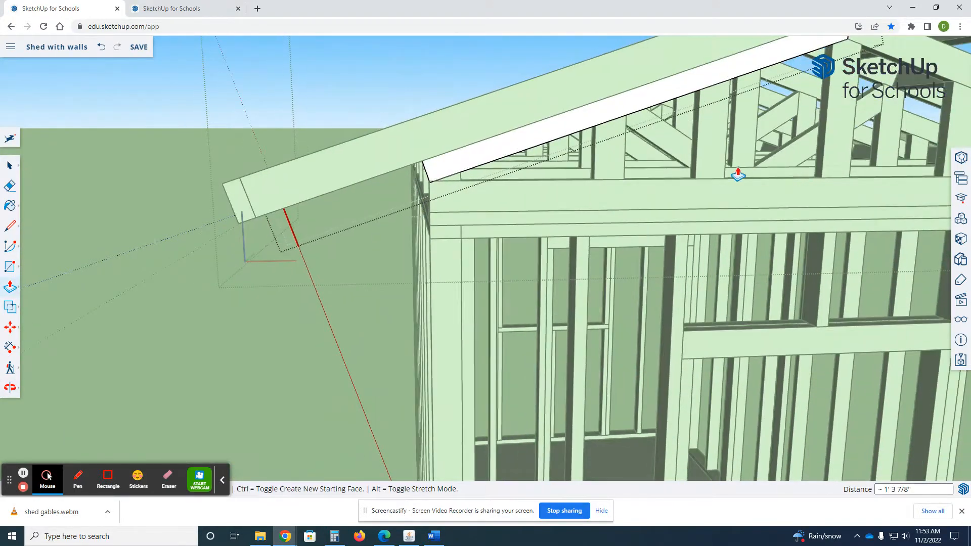
scroll(887, 182, "down", 2)
scroll(894, 187, "down", 2)
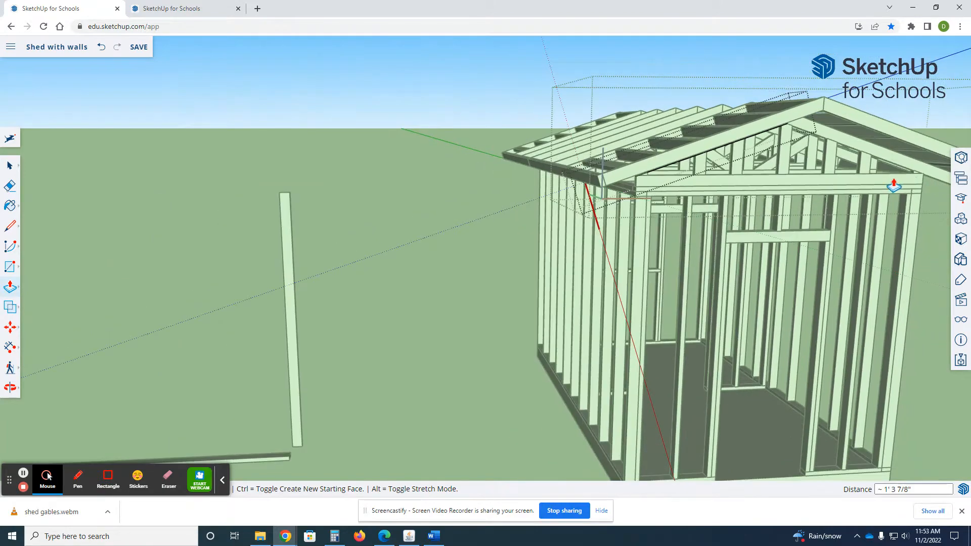
scroll(651, 193, "up", 8)
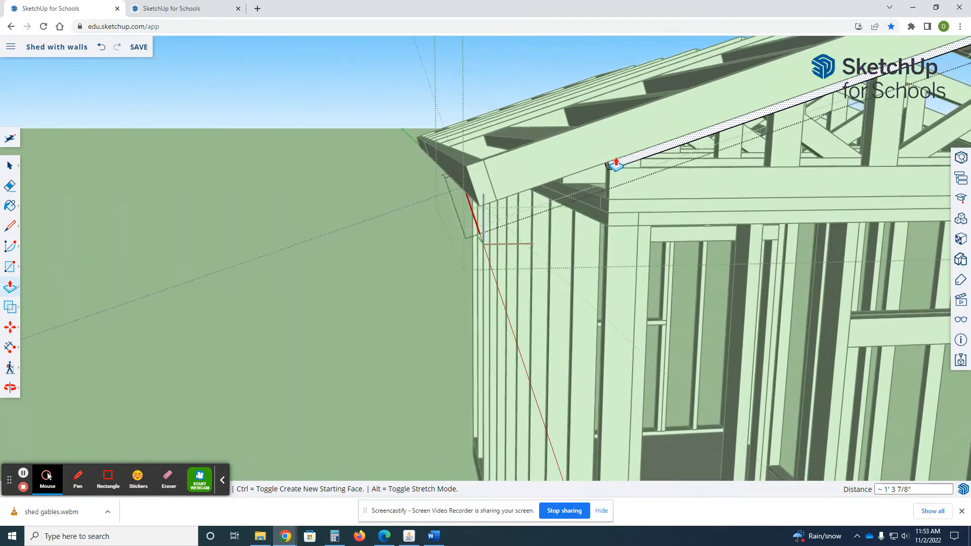
scroll(610, 187, "up", 2)
key("l")
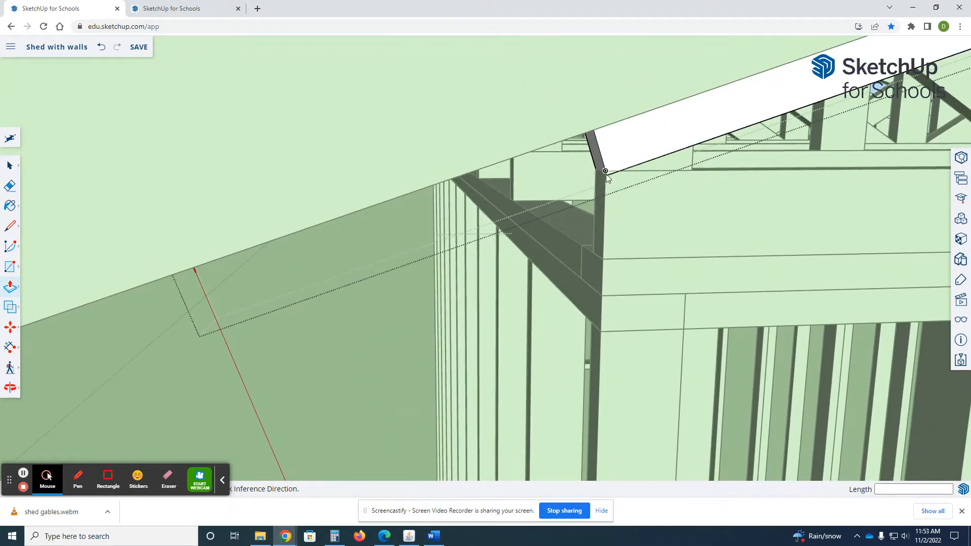
left_click(608, 166)
scroll(608, 165, "down", 4)
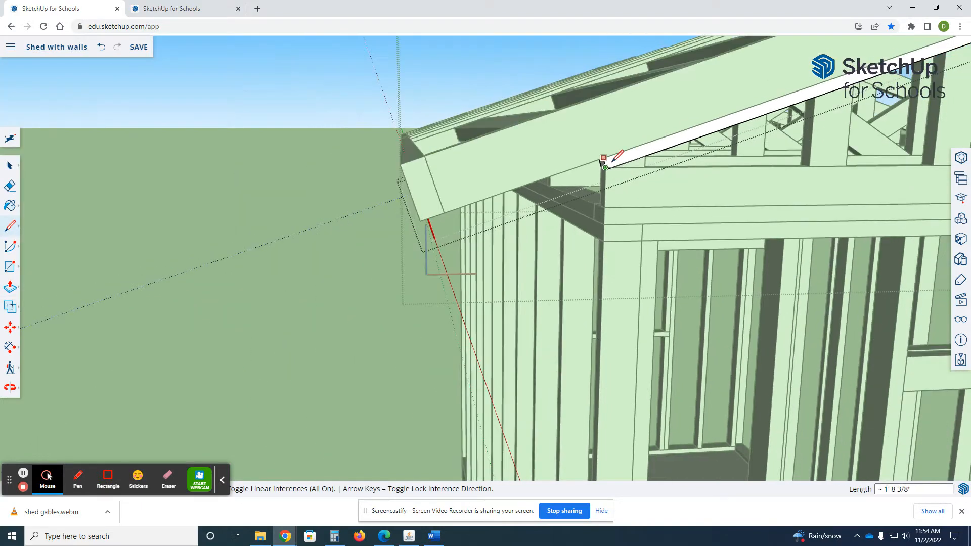
scroll(606, 163, "up", 5)
middle_click_drag(604, 164, 562, 97)
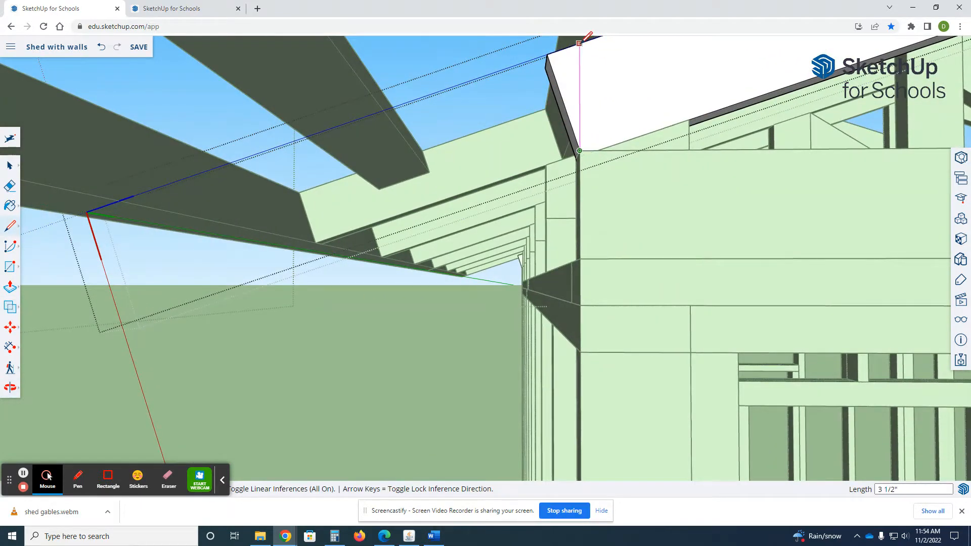
left_click(580, 43)
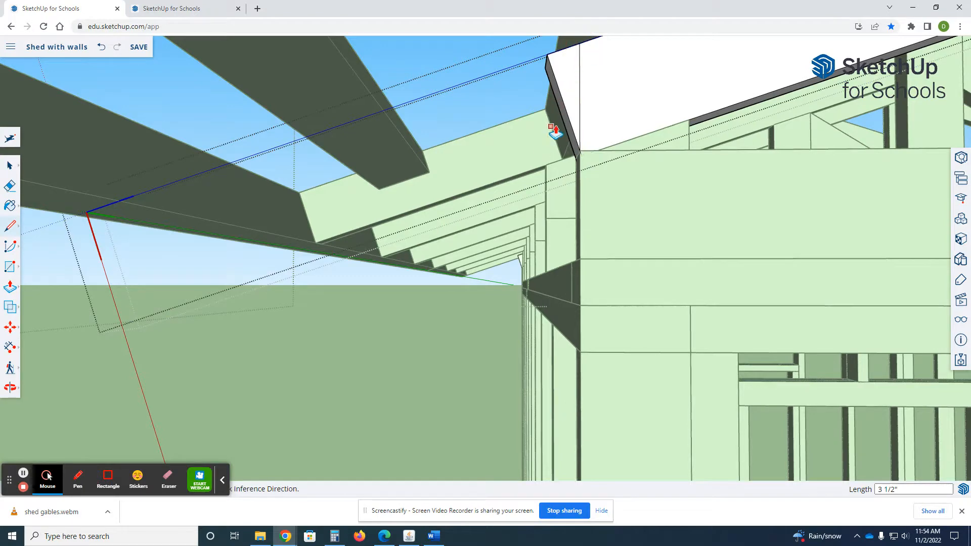
Push the triangular waste piece back 1 1/2" through the rafter to remove it, and leave the rafter's editing.
left_click(562, 80)
scroll(486, 196, "down", 7)
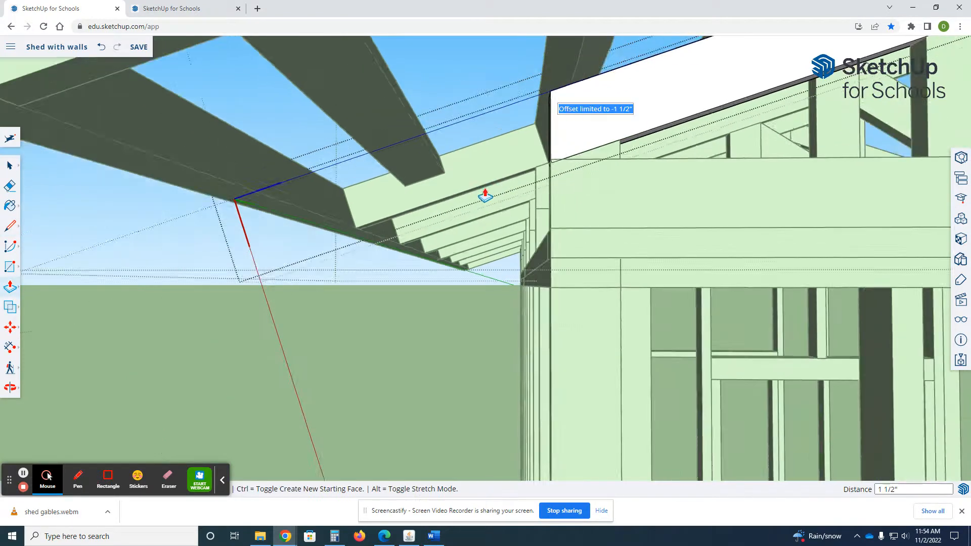
key("space")
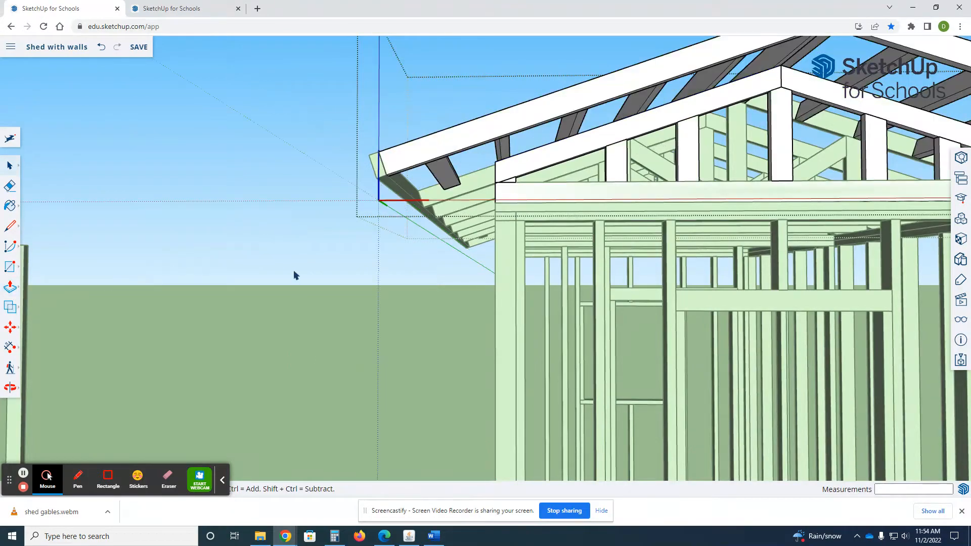
Open the untrimmed lower rafter in the window-end gable and push its tail end back about 1' 4" to the wall corner.
middle_click_drag(295, 275, 562, 234)
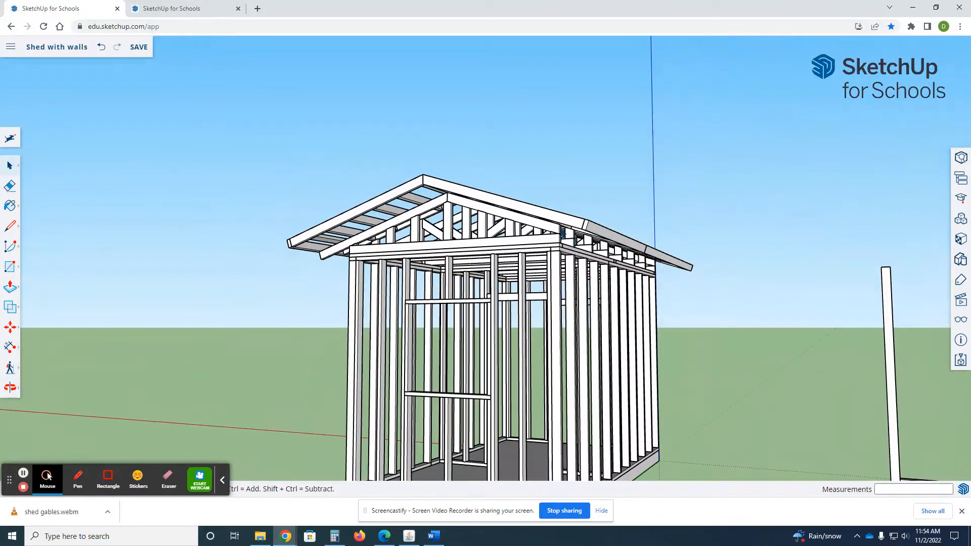
mouse_move(461, 236)
middle_mouse_down()
mouse_move(358, 253)
mouse_move(482, 243)
mouse_move(461, 243)
middle_mouse_up()
scroll(338, 257, "up", 5)
left_click(459, 243)
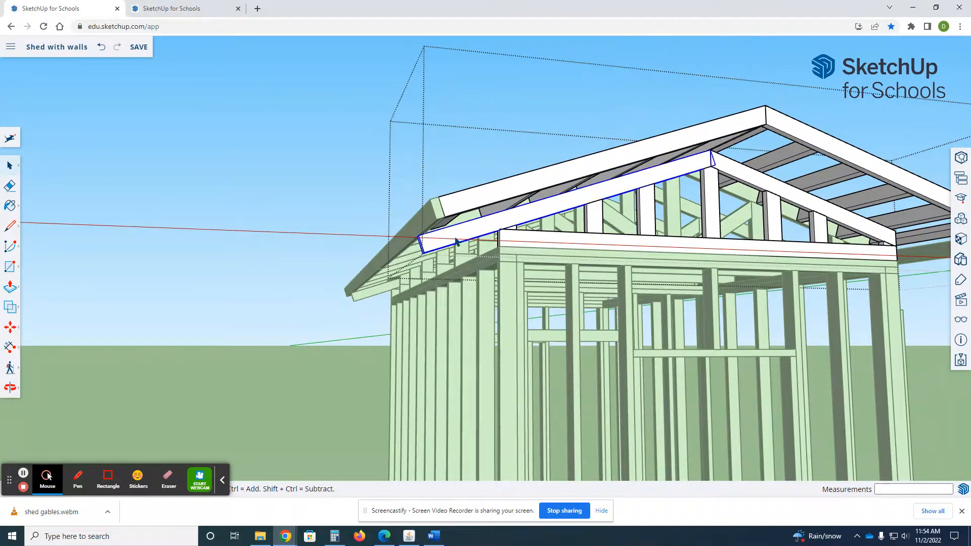
double_click(448, 241)
scroll(426, 246, "up", 3)
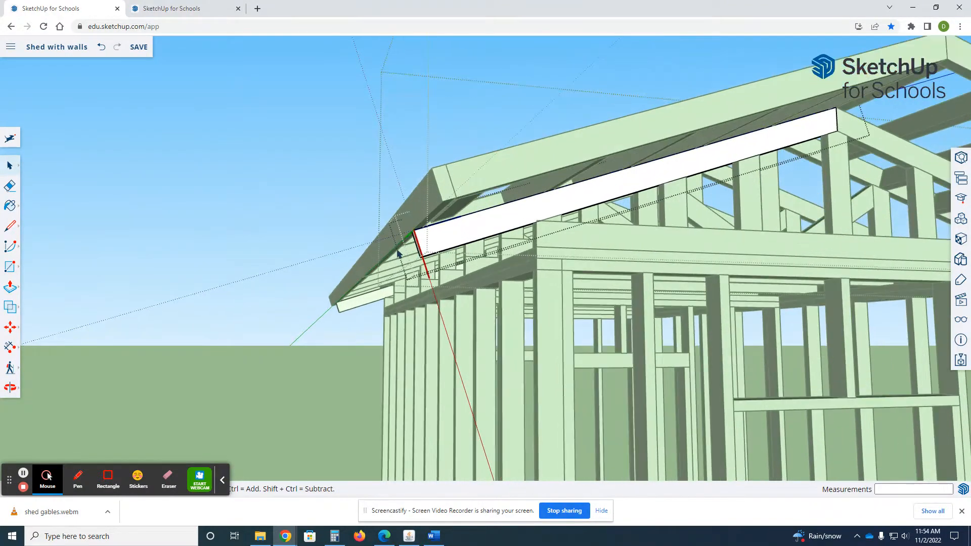
middle_click_drag(389, 253, 430, 258)
key("p")
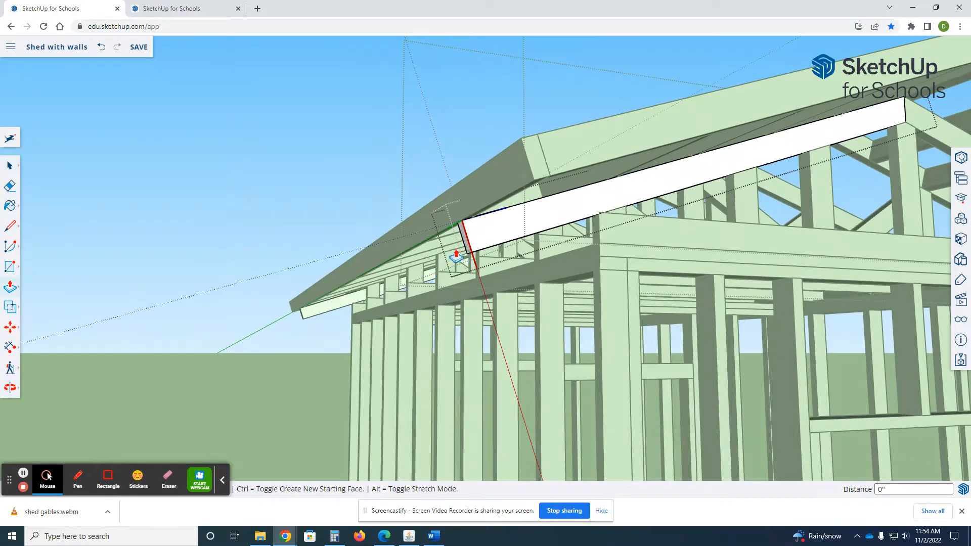
left_click(463, 247)
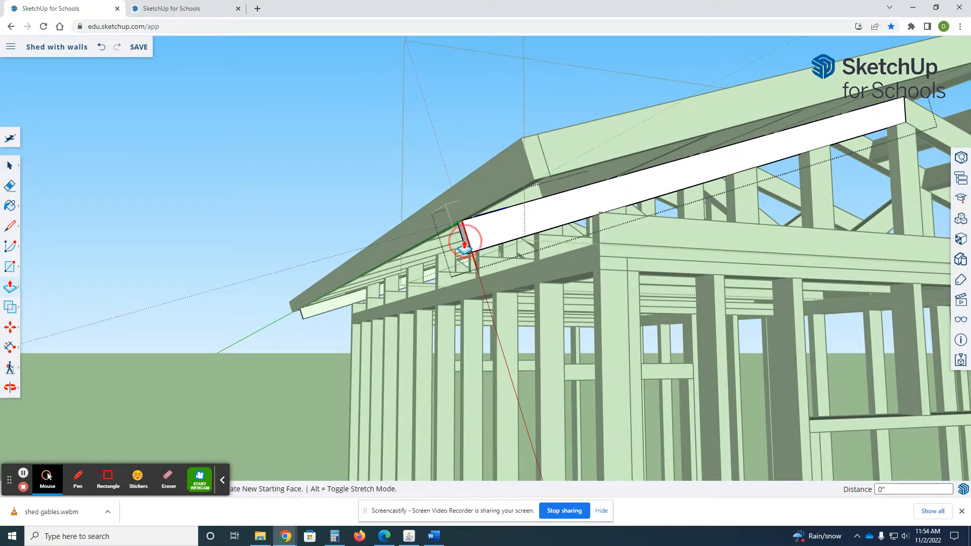
left_click(599, 221)
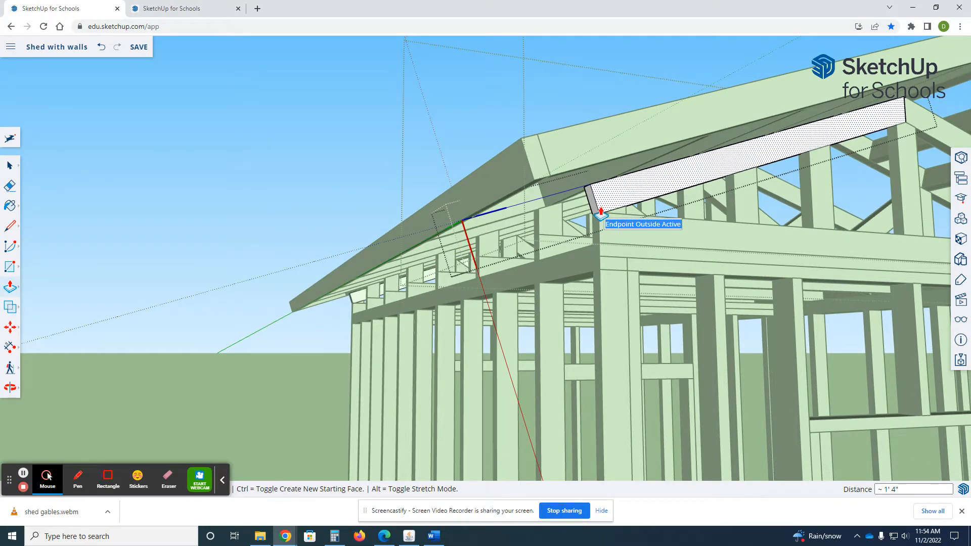
key("l")
scroll(600, 219, "up", 3)
scroll(601, 219, "up", 2)
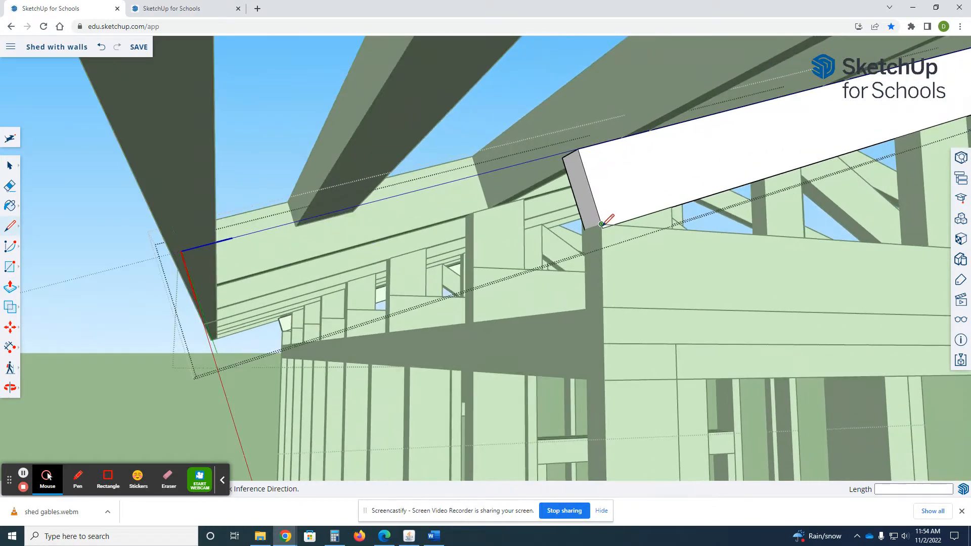
left_click(602, 228)
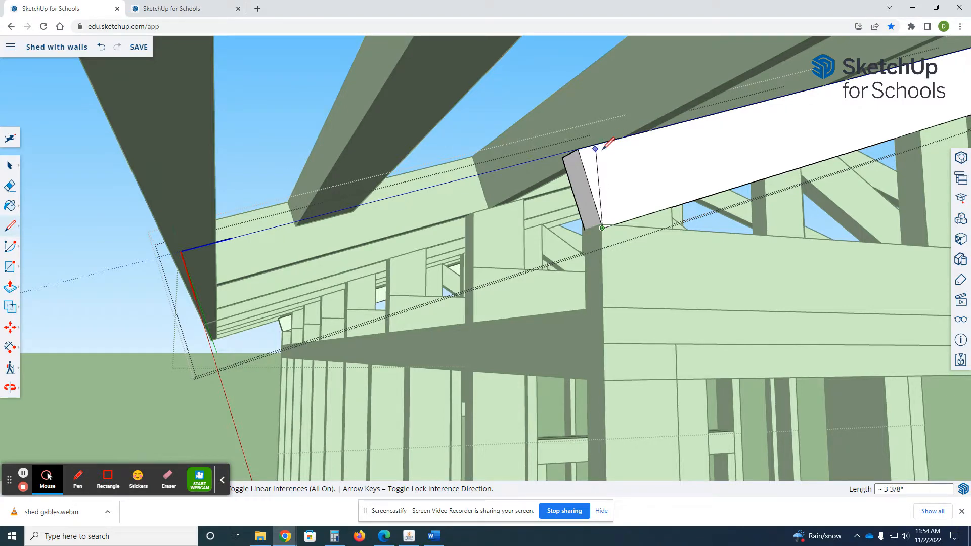
scroll(607, 146, "up", 5)
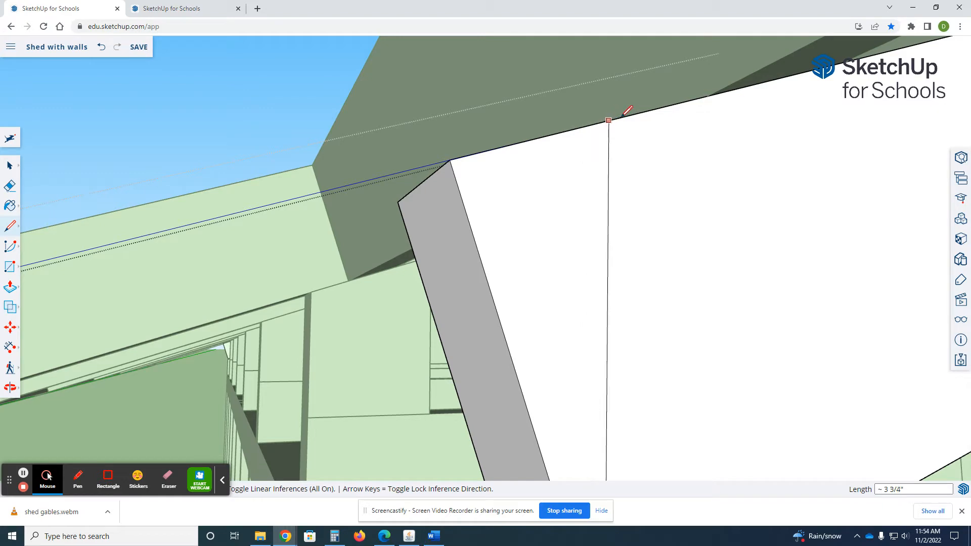
scroll(617, 120, "down", 4)
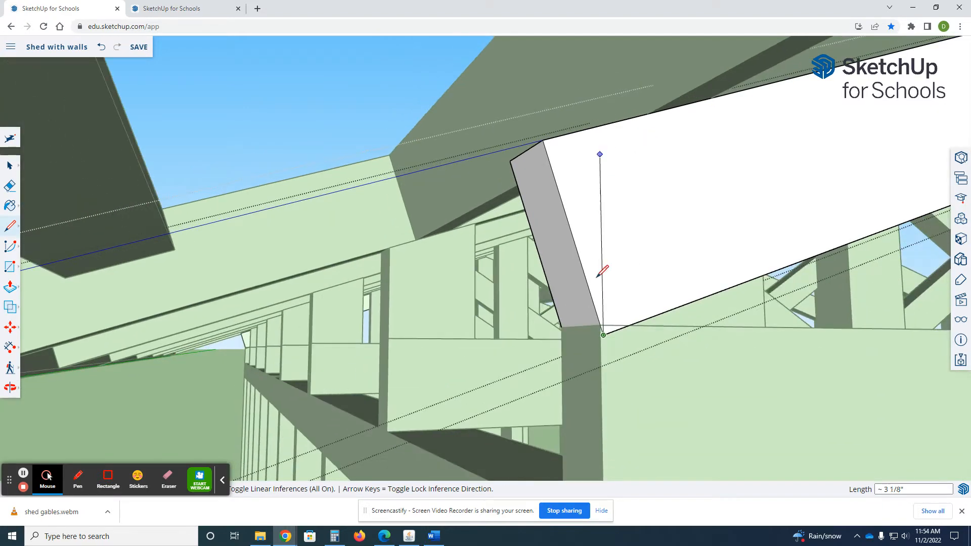
scroll(602, 336, "up", 1)
scroll(601, 335, "up", 2)
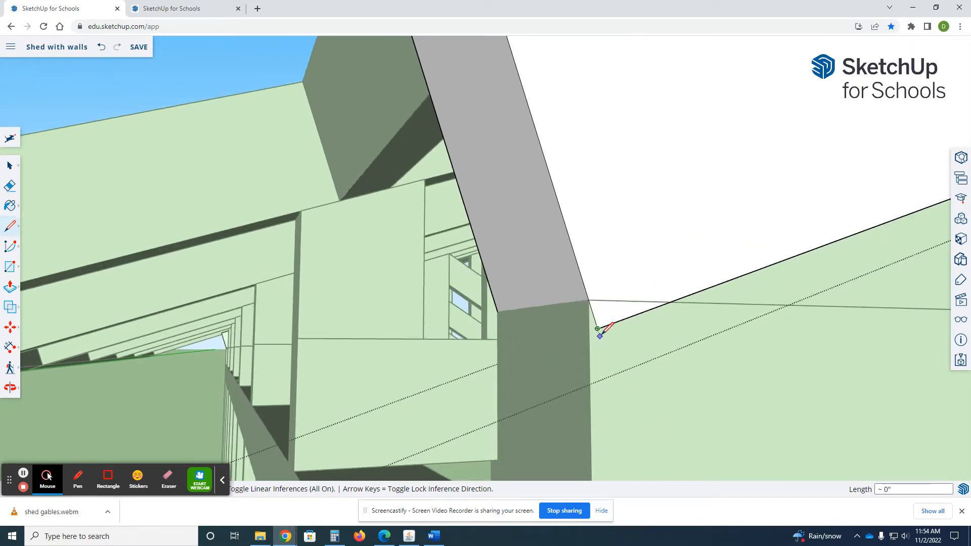
left_click(590, 299)
scroll(568, 316, "down", 3)
scroll(568, 260, "down", 1)
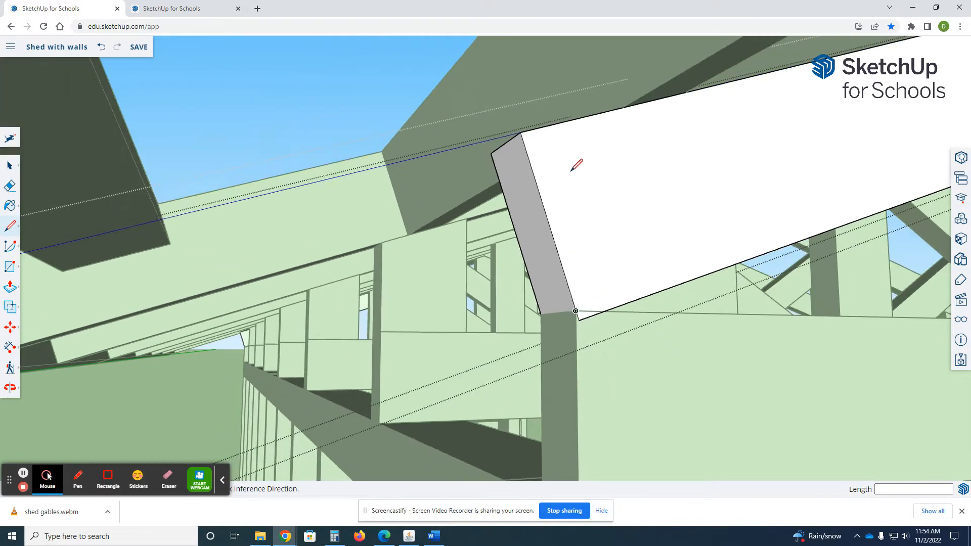
Draw a 7" vertical line from the wall framing corner, past the rafter's lower edge, up across its face to the upper edge.
left_click(577, 309)
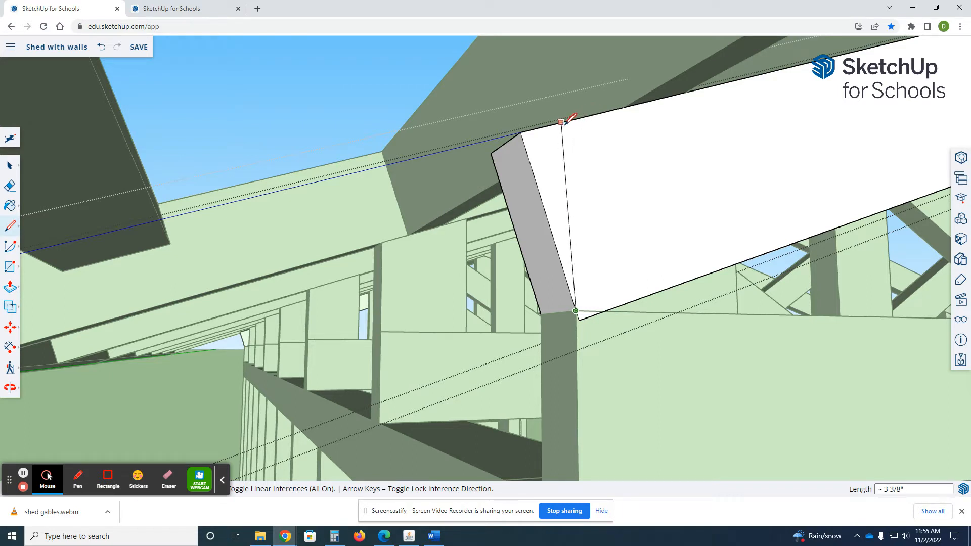
scroll(556, 200, "down", 3)
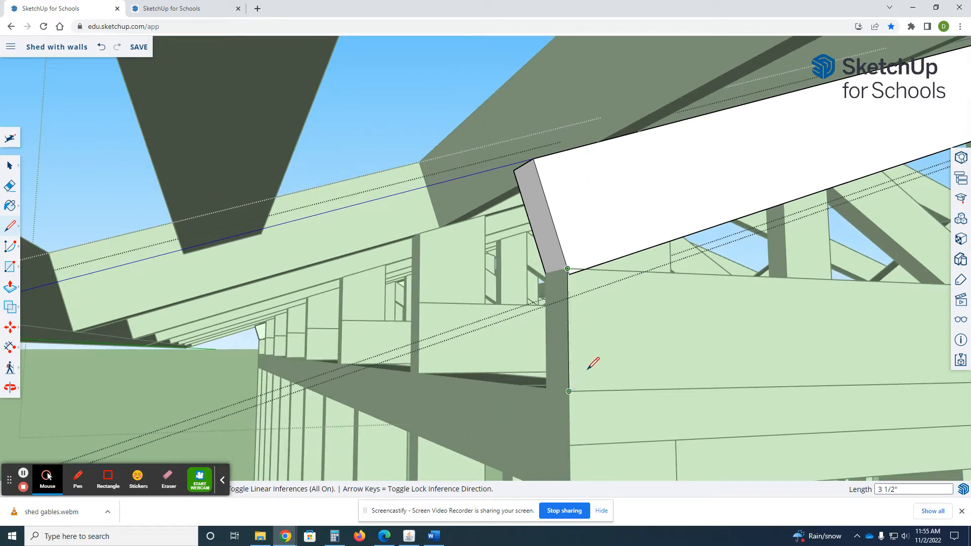
left_click(604, 354)
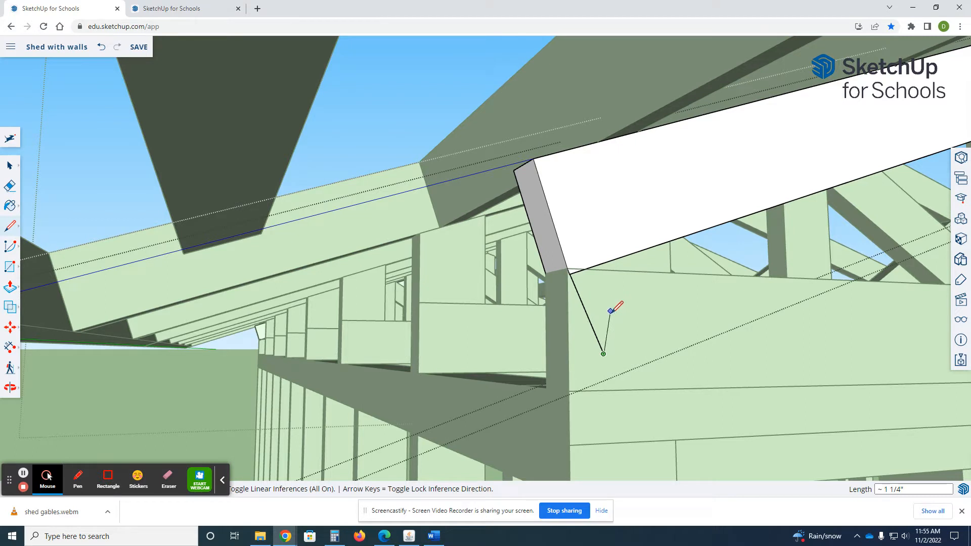
key("ctrl+z")
left_click(569, 391)
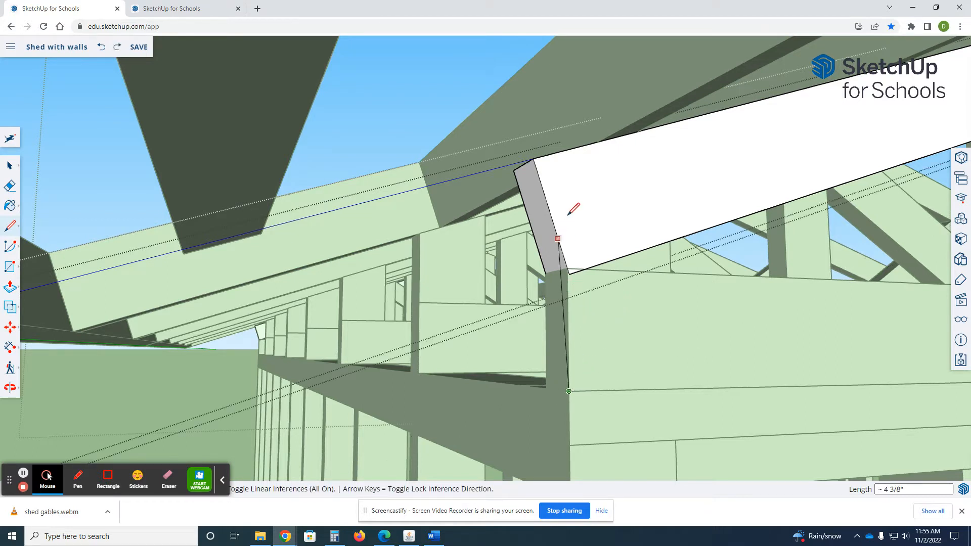
left_click(566, 150)
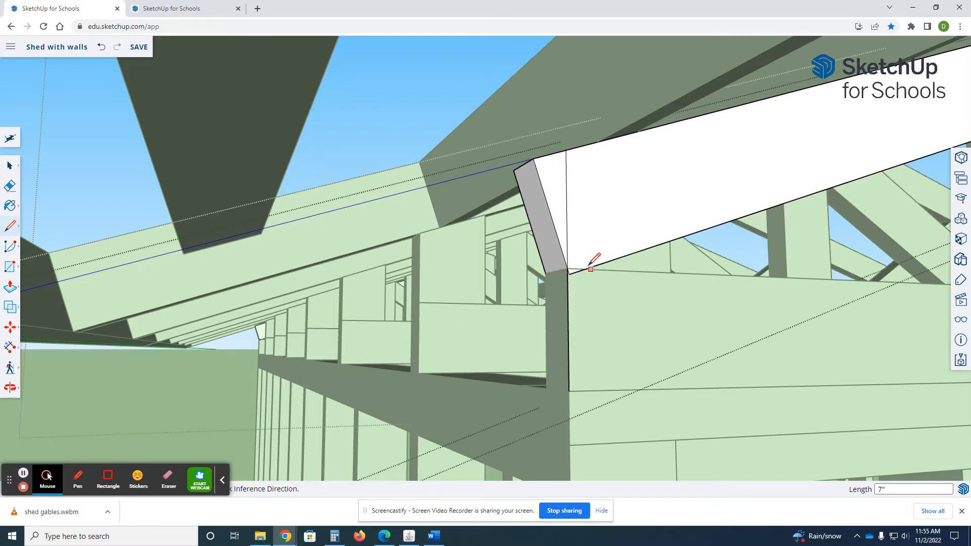
Push the triangular waste piece back through the rafter to remove it, and erase the leftover vertical line below the tail.
left_click(555, 207)
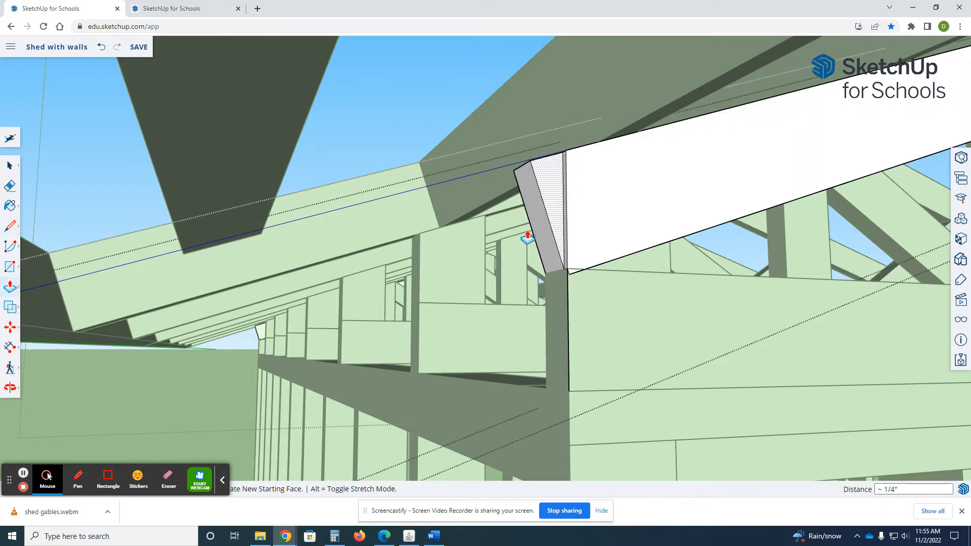
key("e")
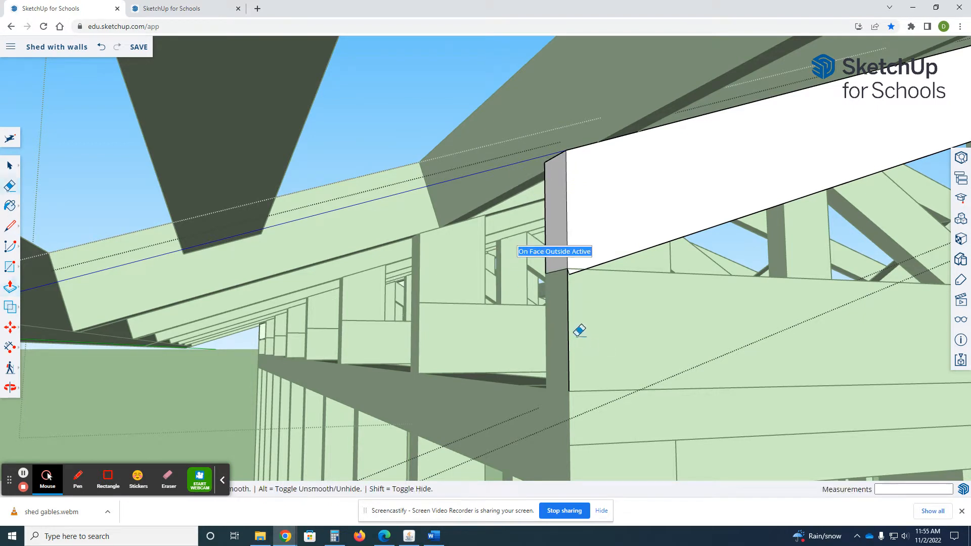
left_click(568, 334)
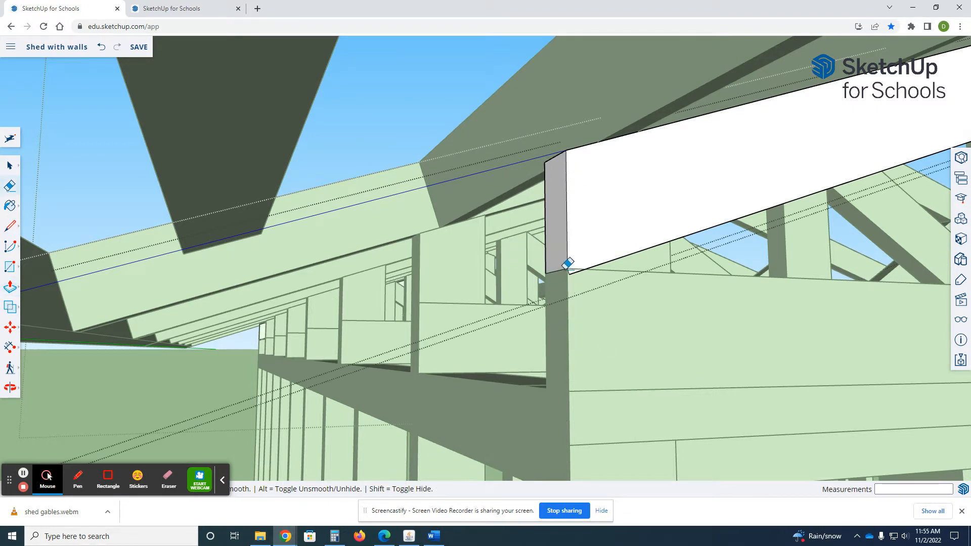
key("space")
mouse_move(401, 333)
middle_mouse_down()
mouse_move(488, 353)
mouse_move(150, 190)
middle_mouse_up()
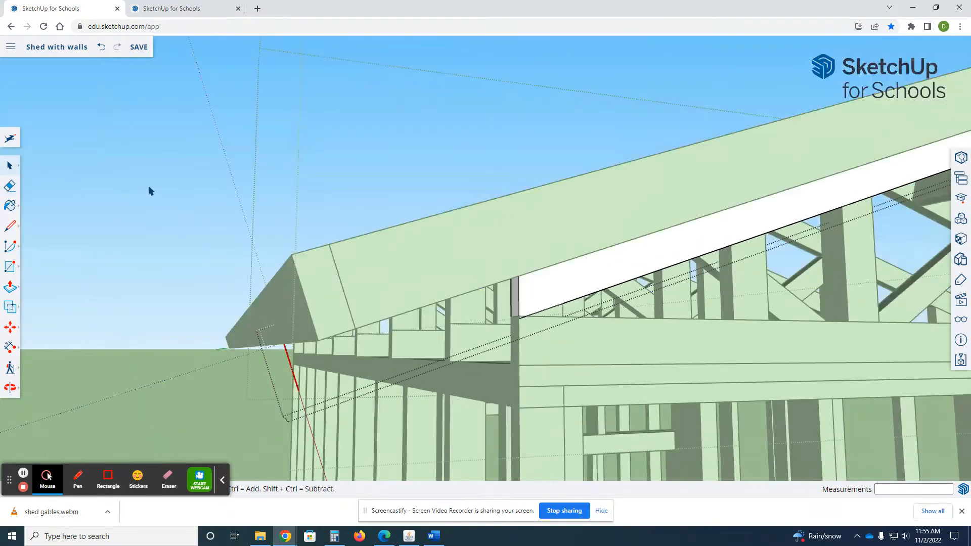
middle_click_drag(520, 227, 330, 185)
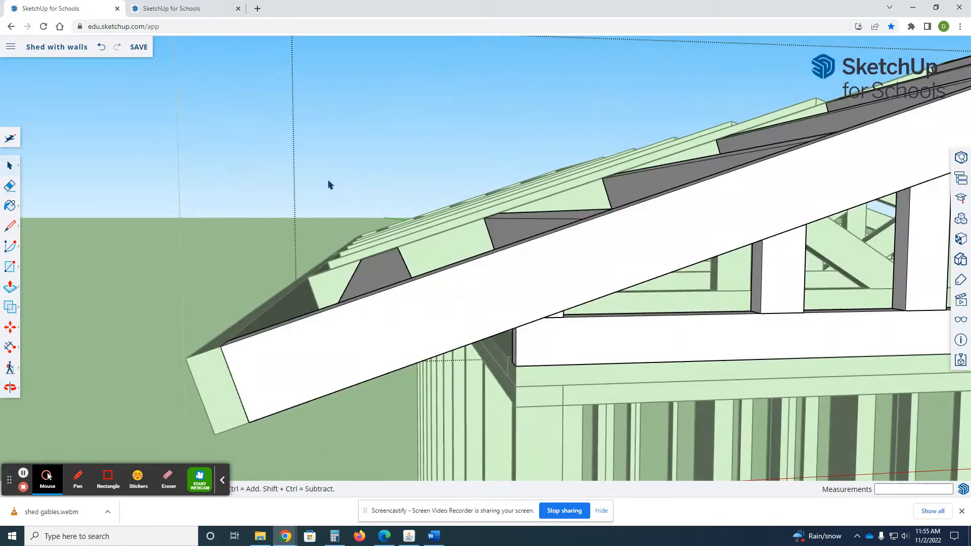
middle_click_drag(224, 190, 201, 203)
left_click(201, 200)
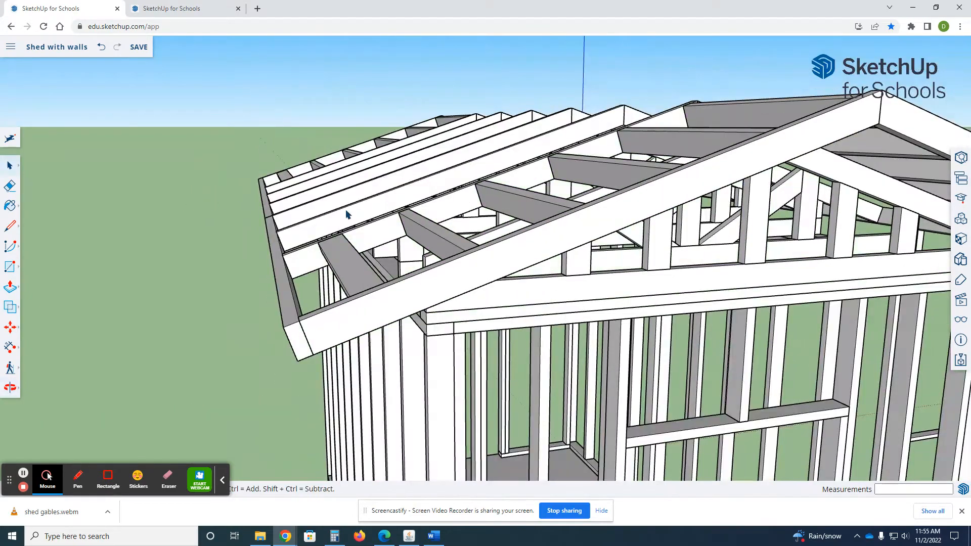
Copy the first common truss next to the gable overhang framing onto the open ground beside the shed.
scroll(346, 213, "down", 5)
middle_click_drag(324, 224, 450, 166)
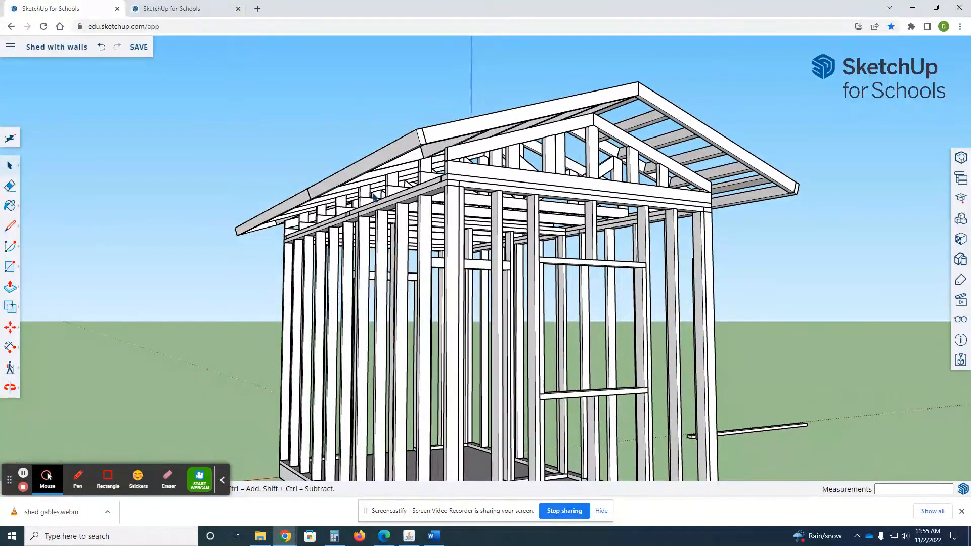
middle_click_drag(293, 235, 526, 107)
scroll(153, 216, "up", 3)
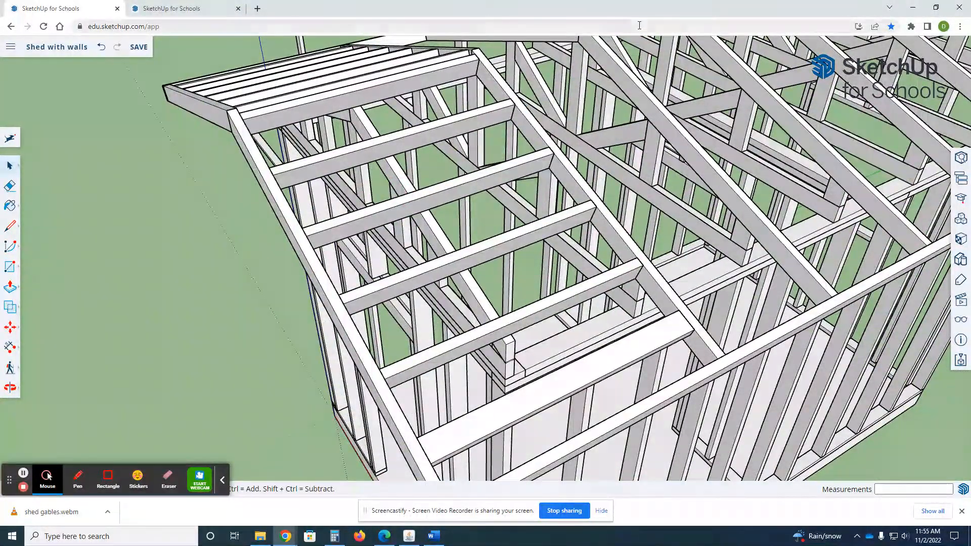
left_click(691, 170)
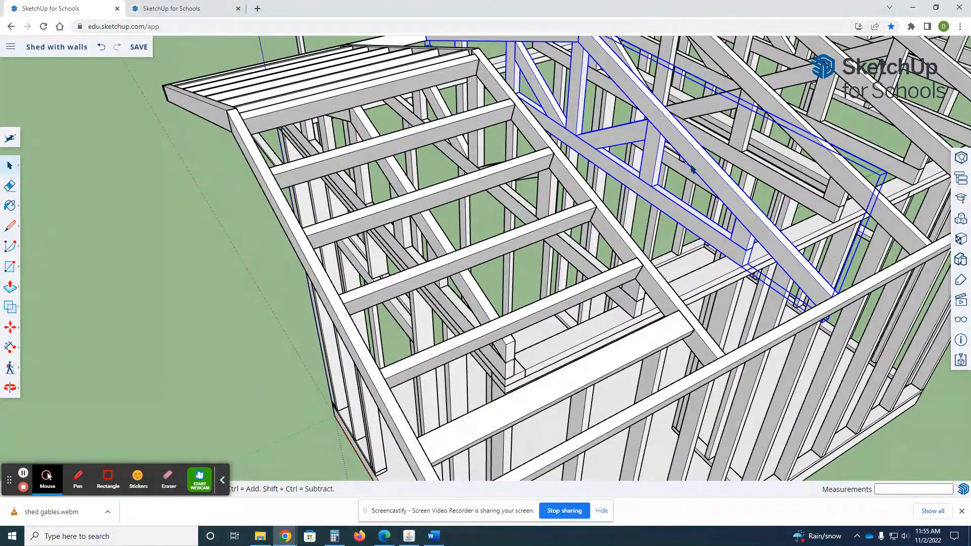
key("m")
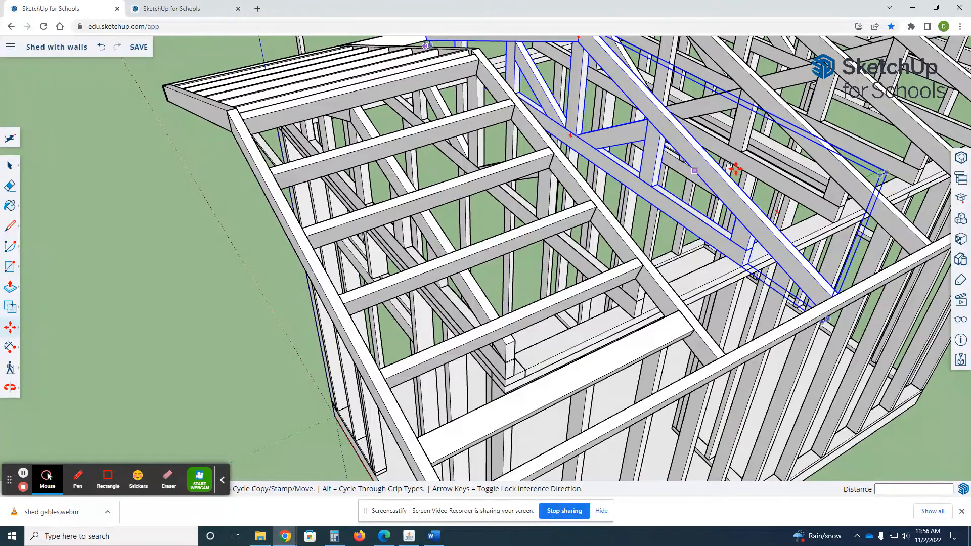
scroll(629, 199, "down", 6)
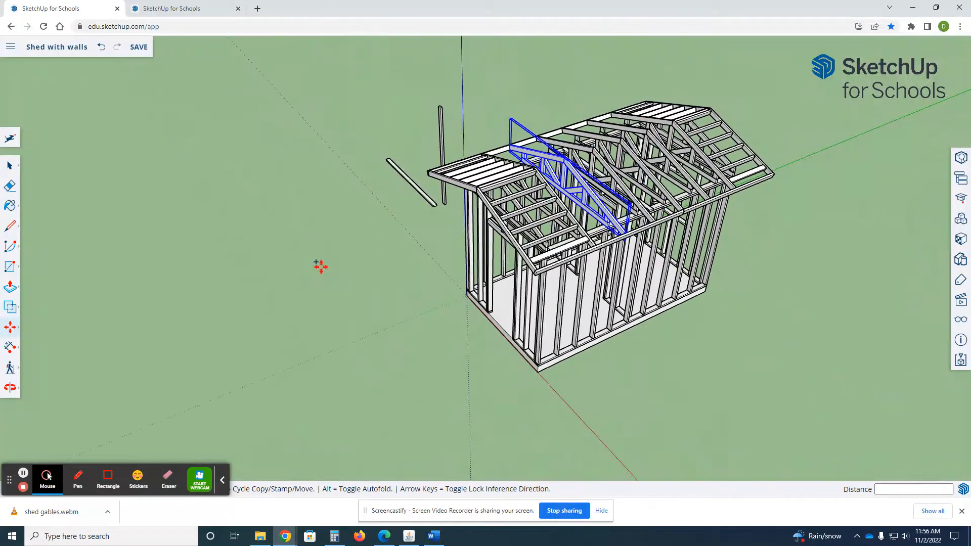
left_click(322, 265)
Make the copied truss on the ground a unique component.
right_click(326, 265)
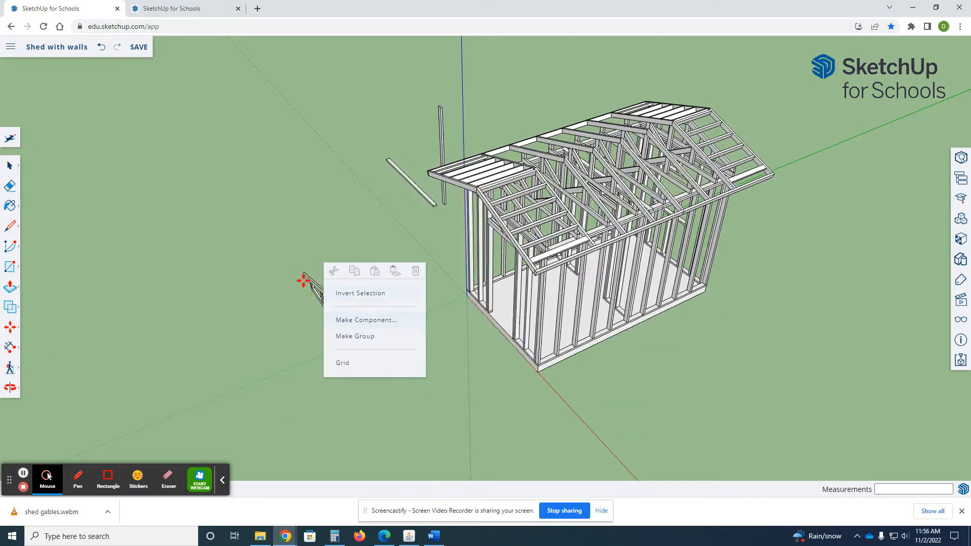
left_click(305, 282)
right_click(334, 309)
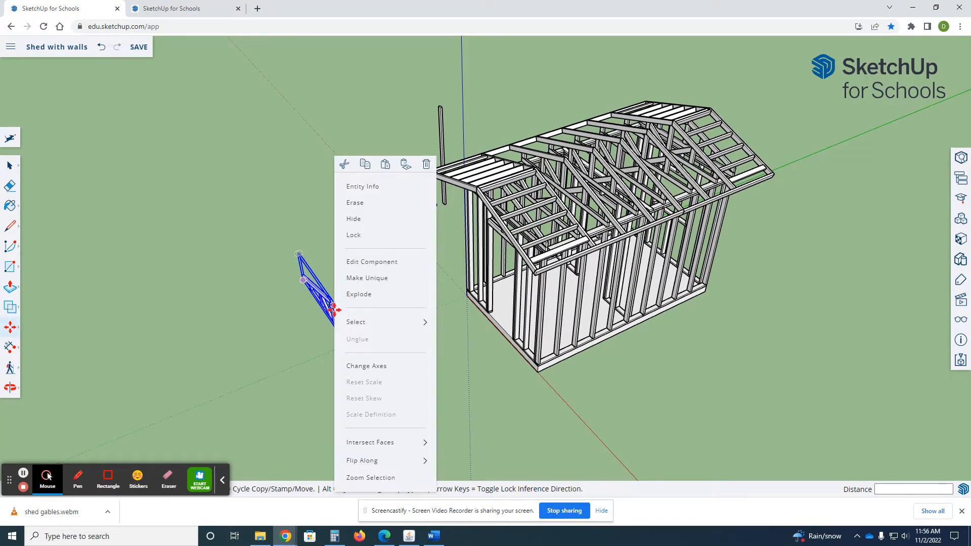
left_click(368, 278)
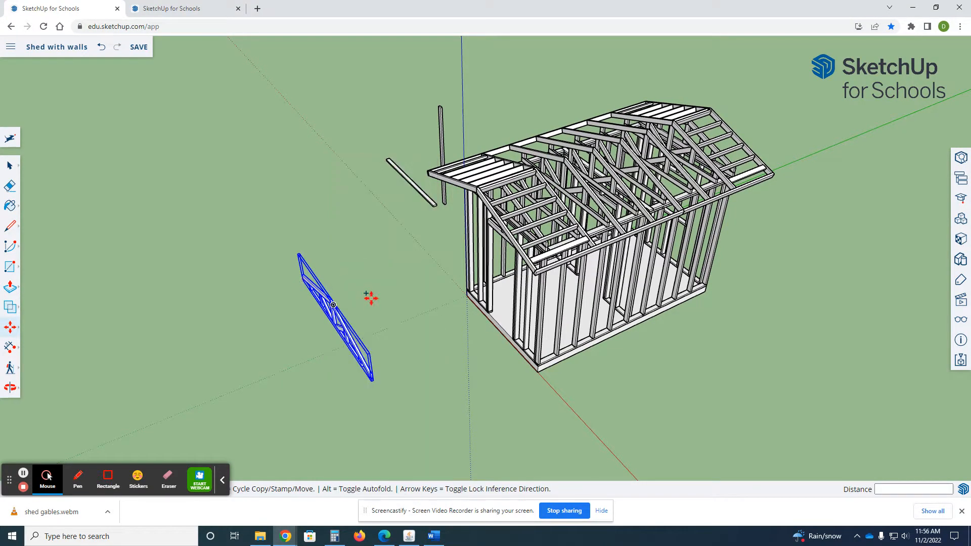
Explode the copied truss, and explode the resulting selected pieces once more.
right_click(331, 316)
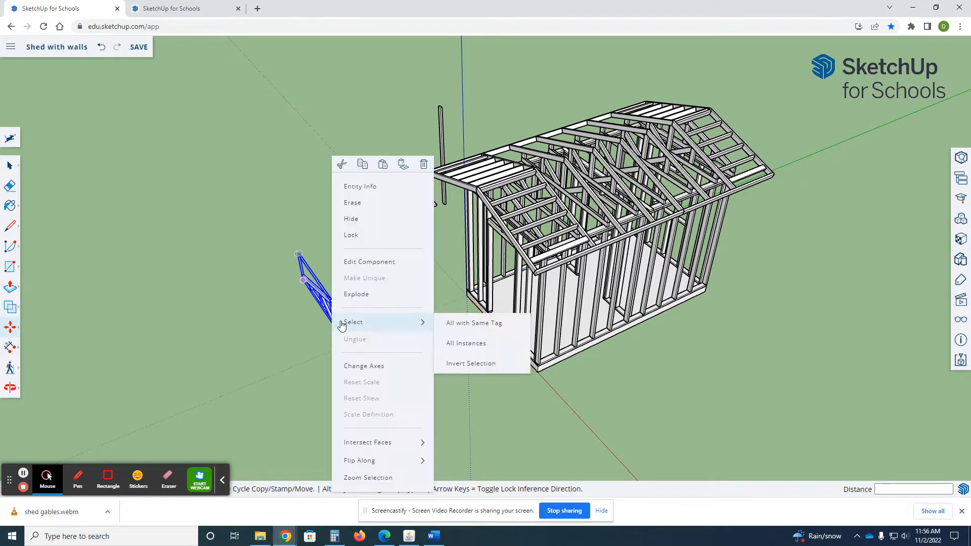
left_click(360, 294)
scroll(329, 333, "up", 3)
right_click(335, 314)
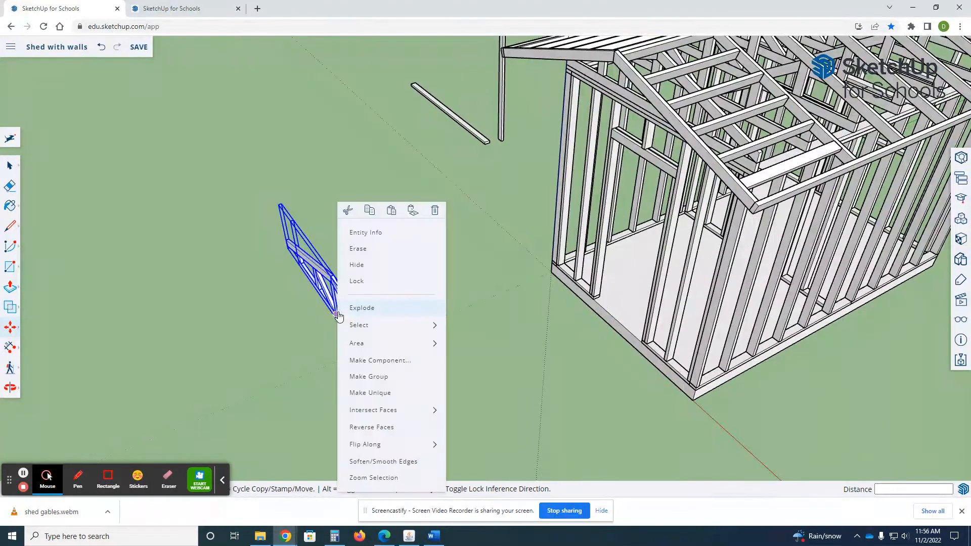
left_click(358, 310)
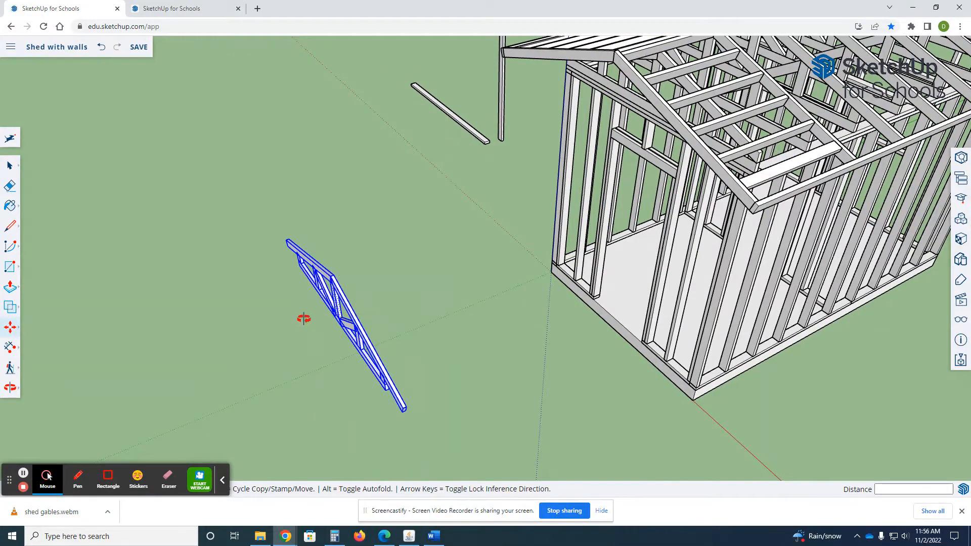
Delete the copied truss's web members, posts, end blocks and bottom chord, keeping only its two sloping rafters.
middle_click_drag(304, 319, 442, 381)
left_click(433, 380)
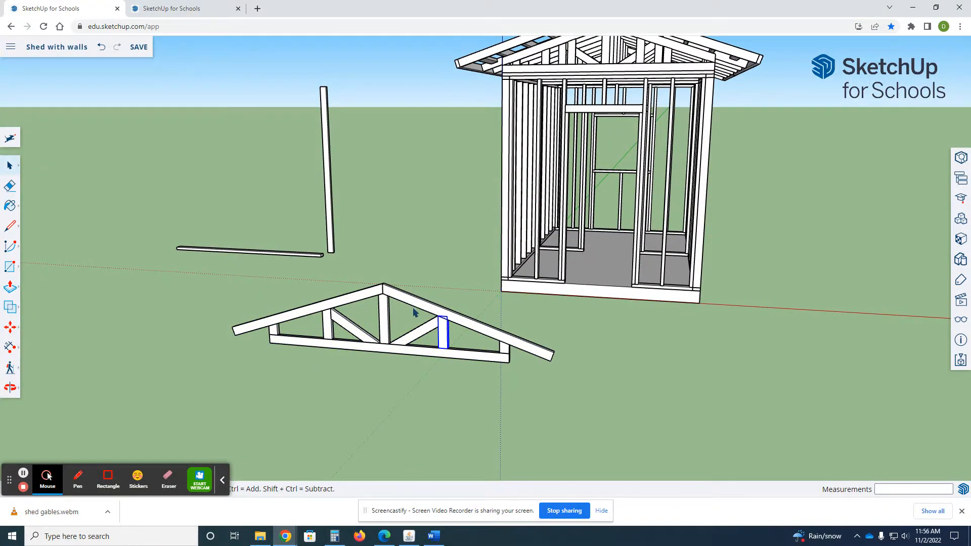
left_click(426, 332)
key("Delete")
left_click(380, 321)
key("Delete")
left_click(357, 334)
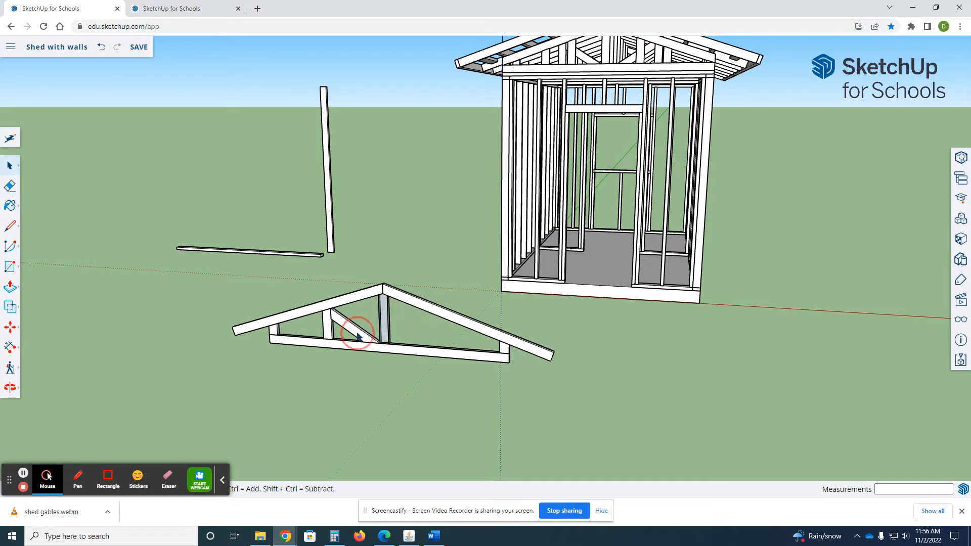
key("Delete")
left_click(327, 331)
key("Delete")
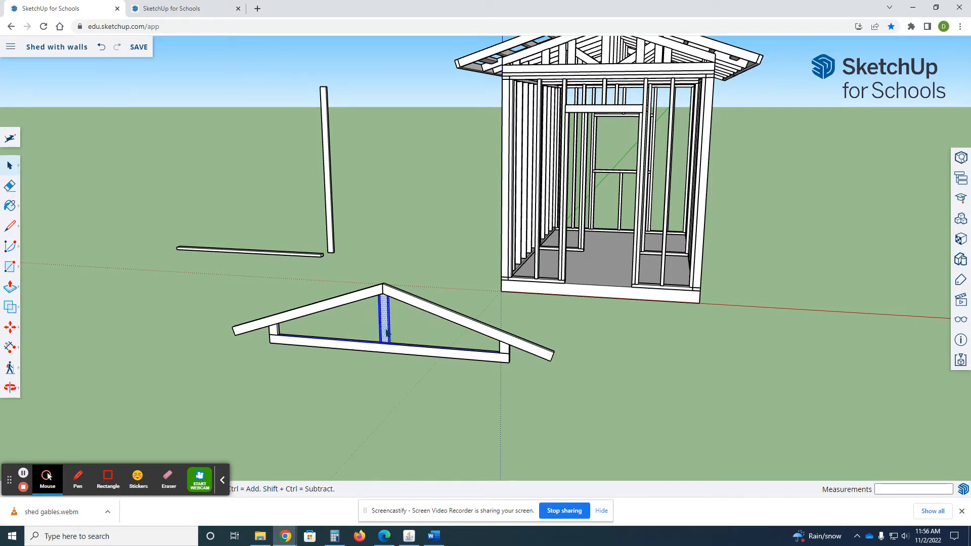
key("Delete")
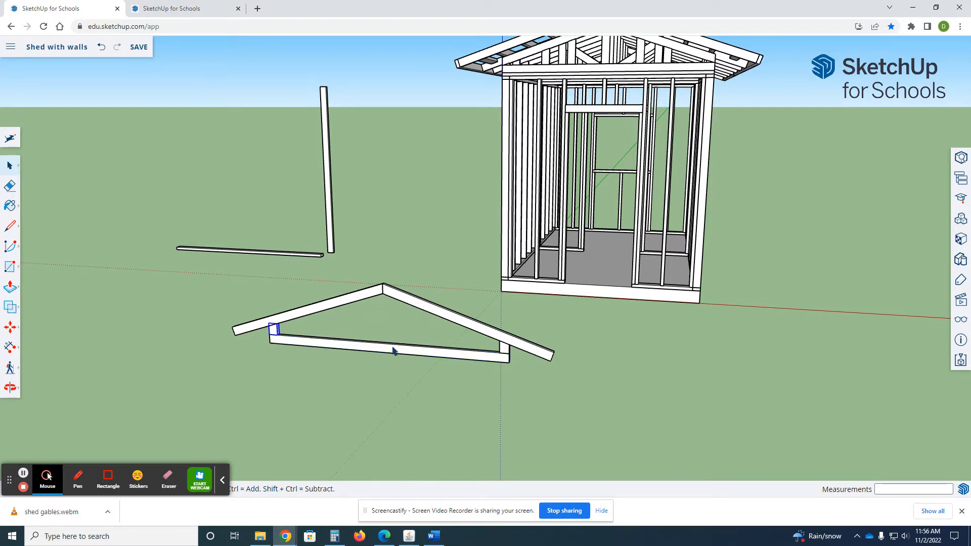
left_click(503, 360)
key("Delete")
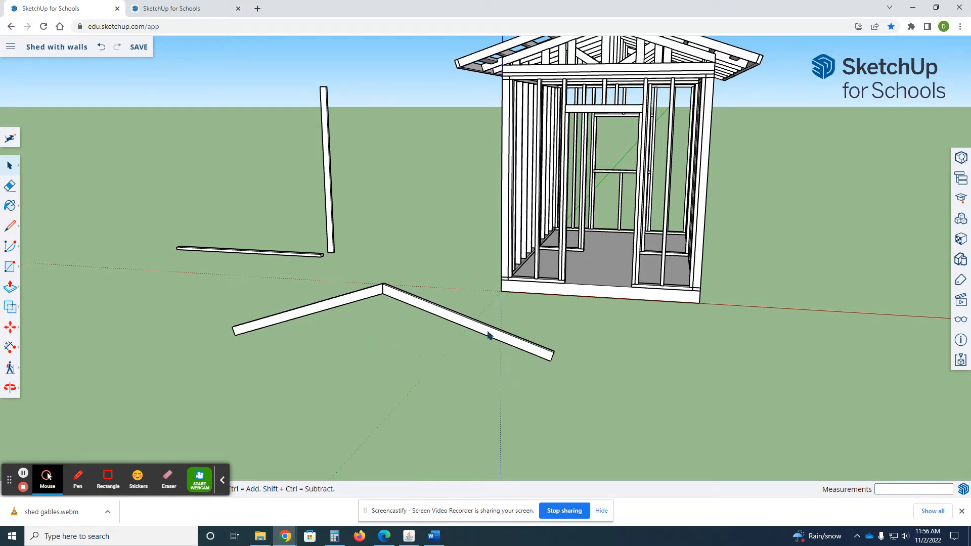
Move both rafters from the ground by their peak corner up to the inner peak of the gable overhang's outer rafters.
middle_click_drag(504, 311, 465, 350)
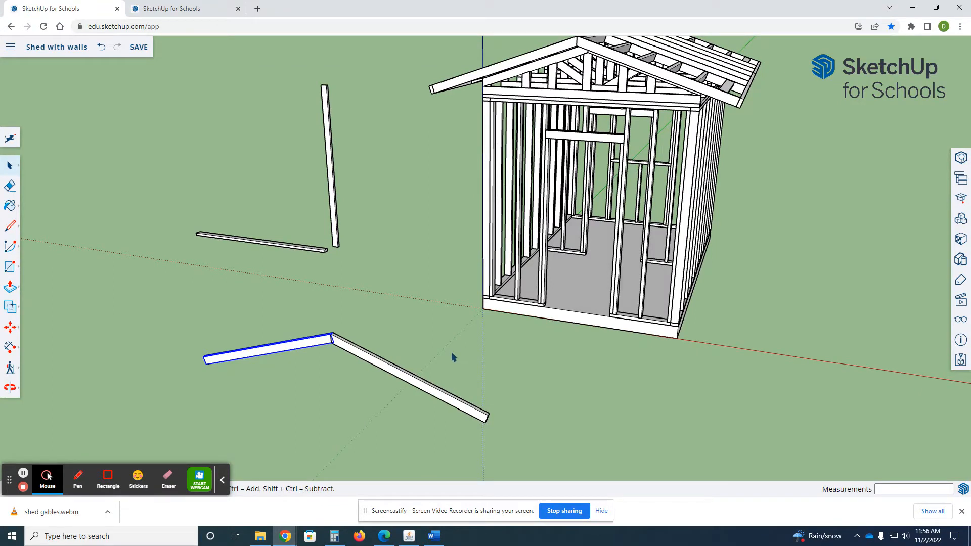
left_click(356, 358, "shift")
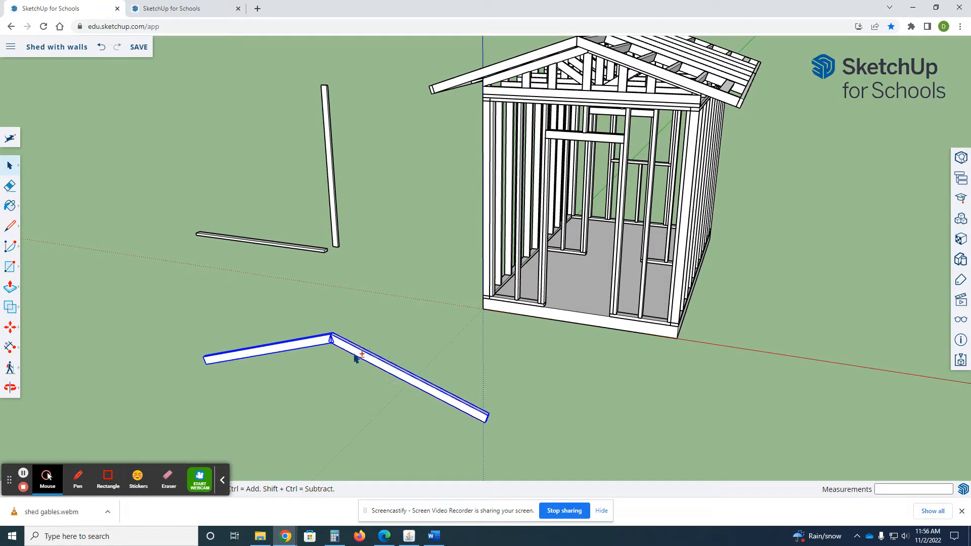
key("m")
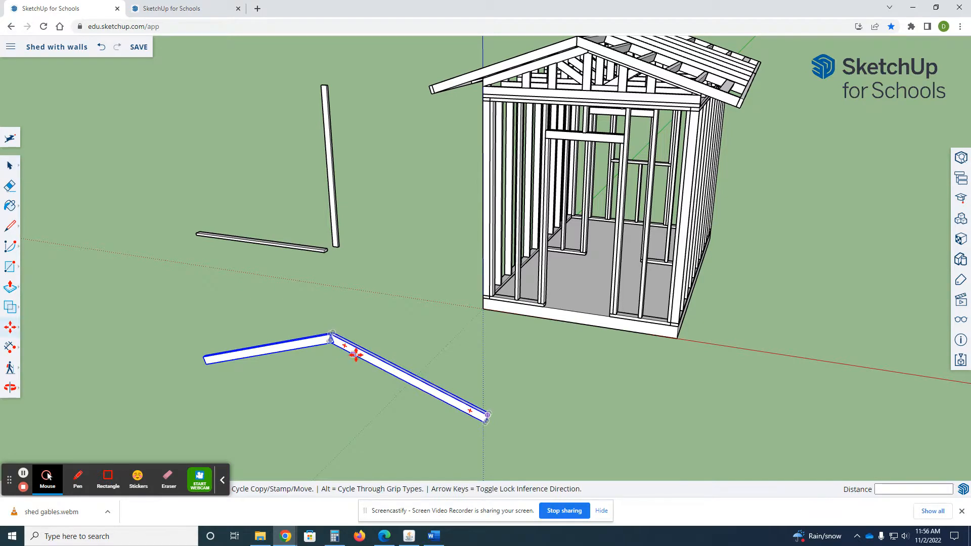
scroll(324, 337, "up", 4)
left_click(329, 336)
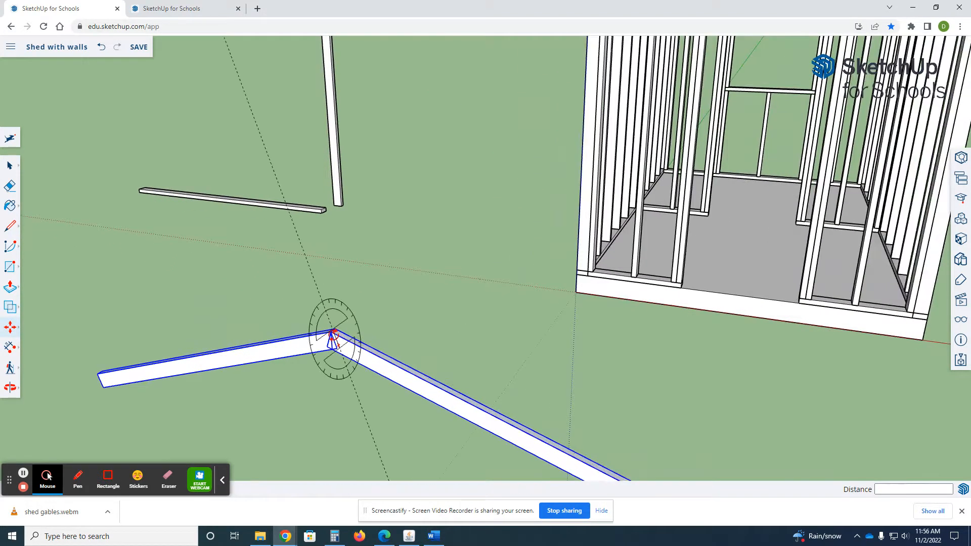
left_click(329, 335)
scroll(392, 331, "down", 5)
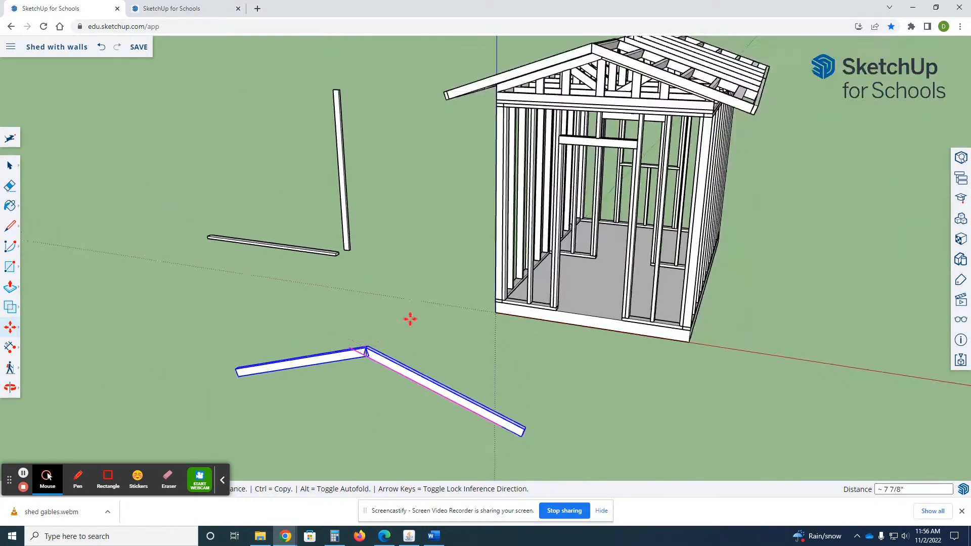
scroll(618, 73, "up", 1)
scroll(571, 112, "up", 5)
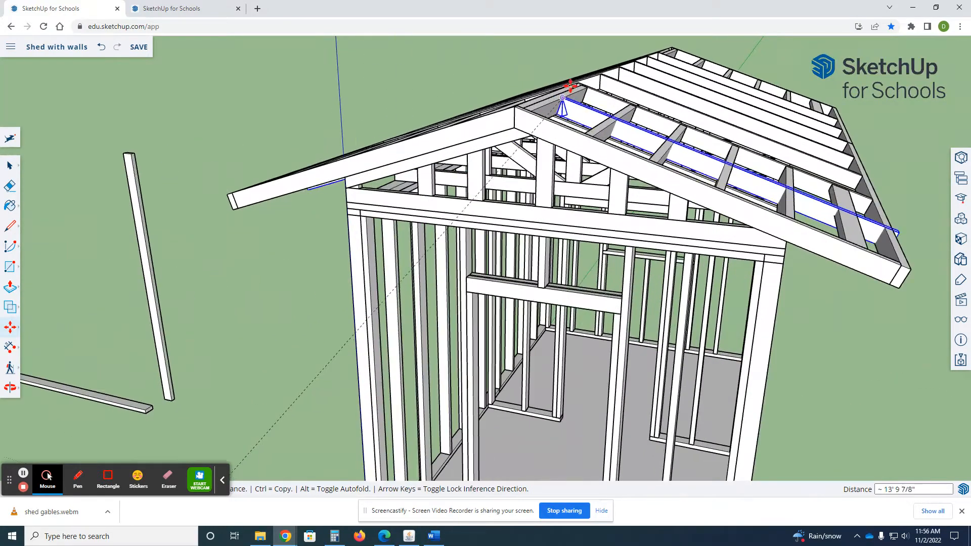
scroll(521, 104, "up", 8)
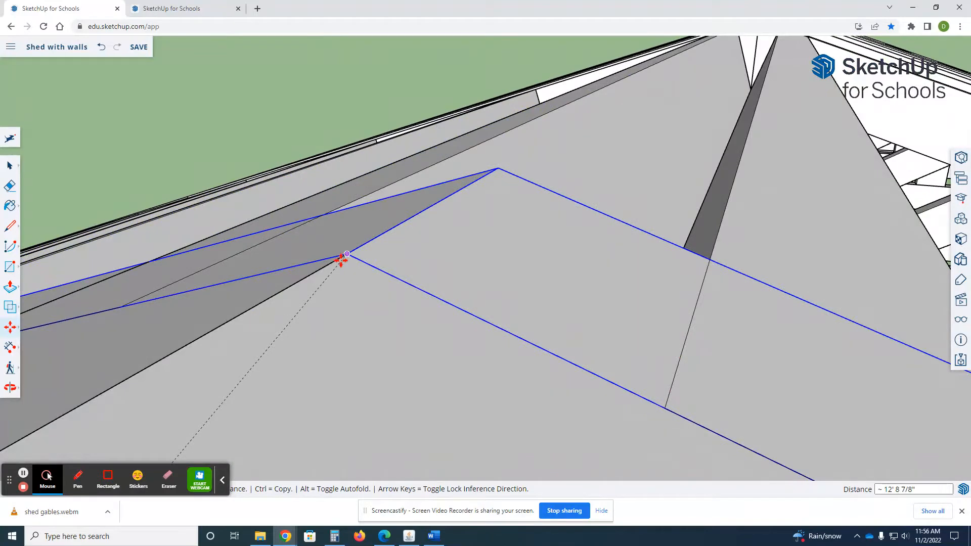
left_click(347, 254)
left_click(348, 256)
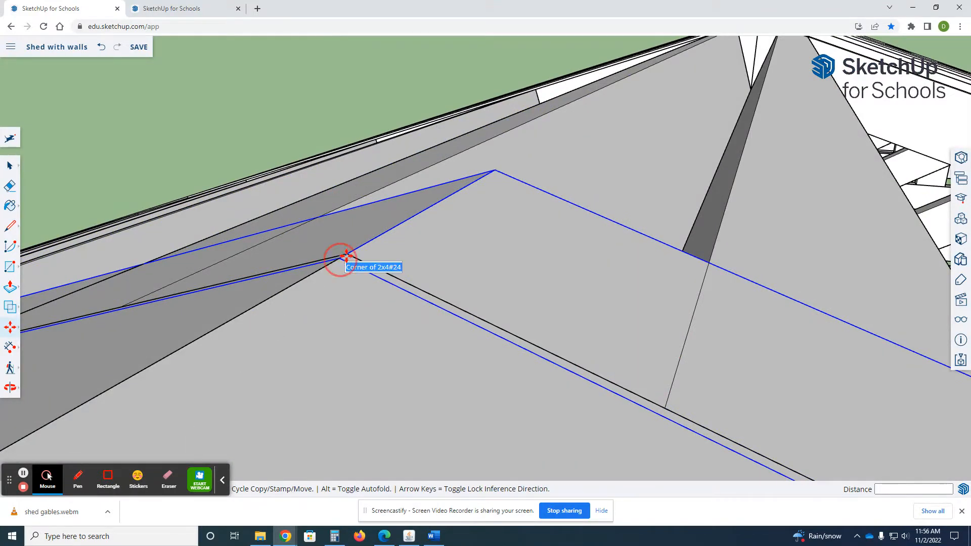
Move the rafter pair about 1' 5 7/8" inward along the overhang's blocking until it sits above the gable wall.
scroll(327, 228, "down", 3)
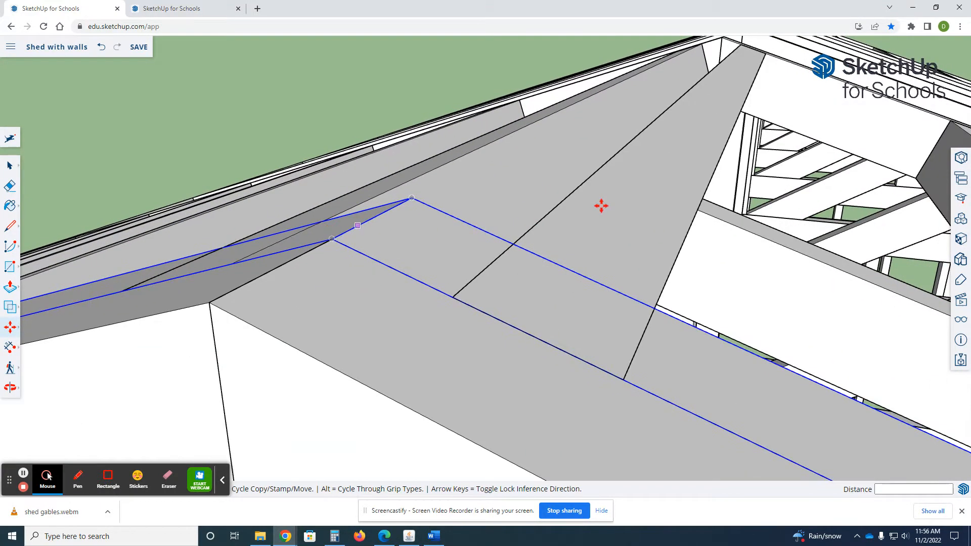
scroll(602, 206, "down", 3)
middle_click_drag(716, 258, 614, 243)
scroll(529, 231, "down", 3)
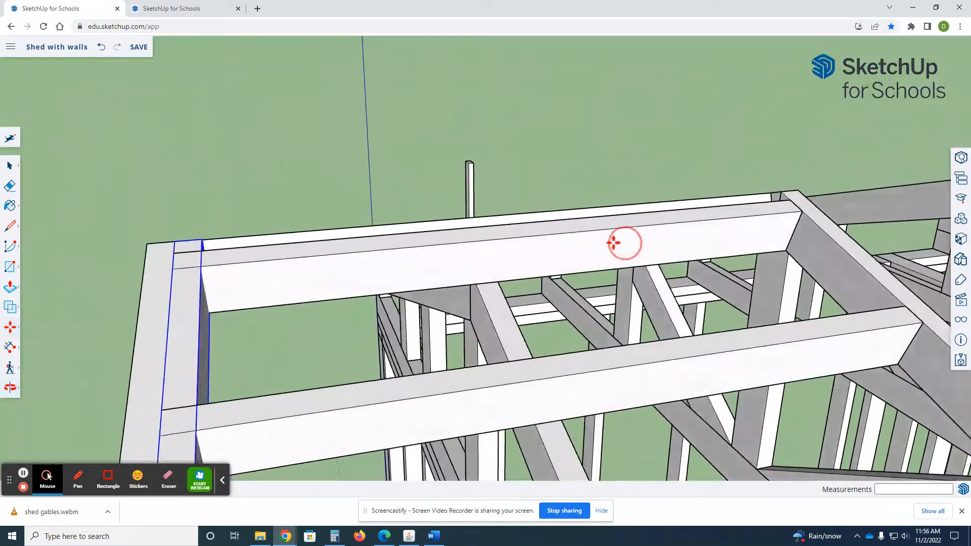
scroll(602, 244, "down", 2)
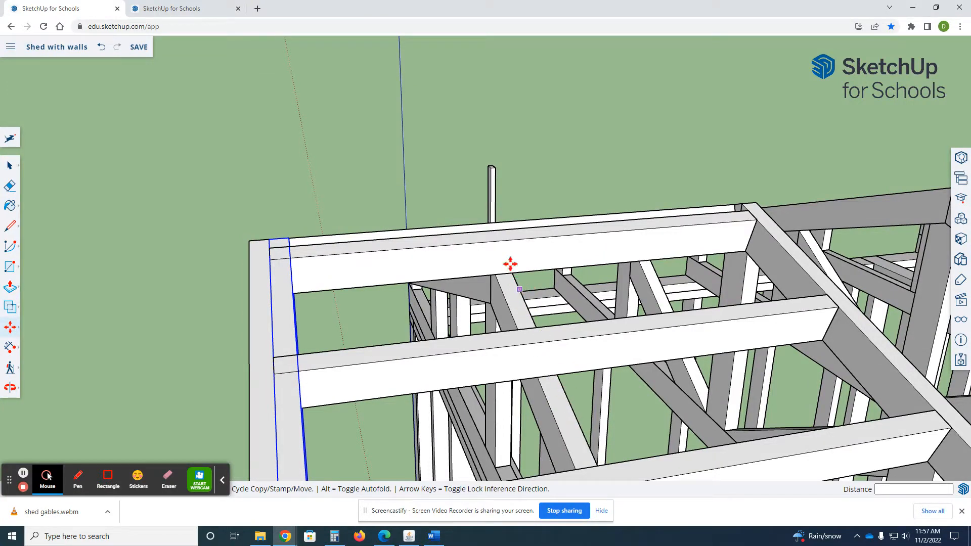
scroll(390, 330, "down", 1)
scroll(380, 354, "down", 1)
scroll(373, 388, "down", 2)
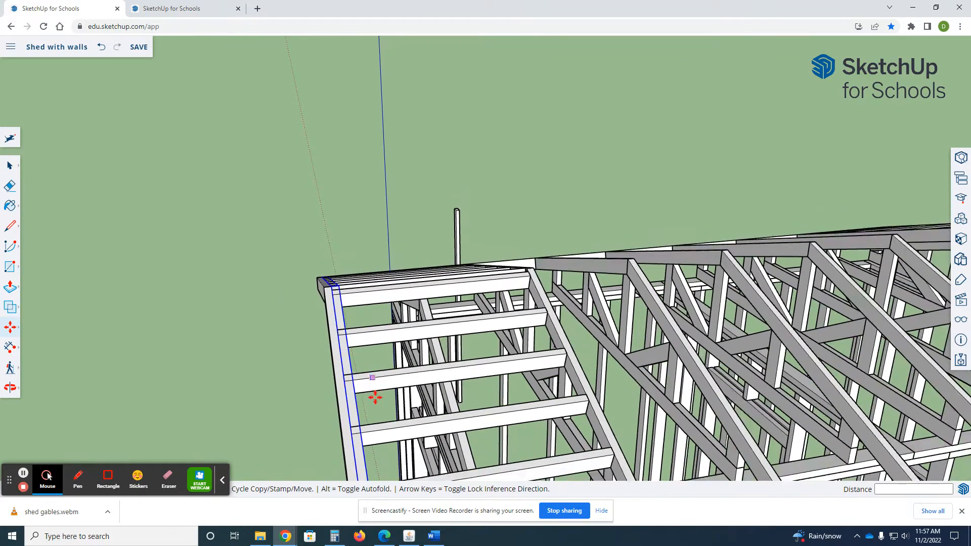
middle_click_drag(420, 374, 458, 330)
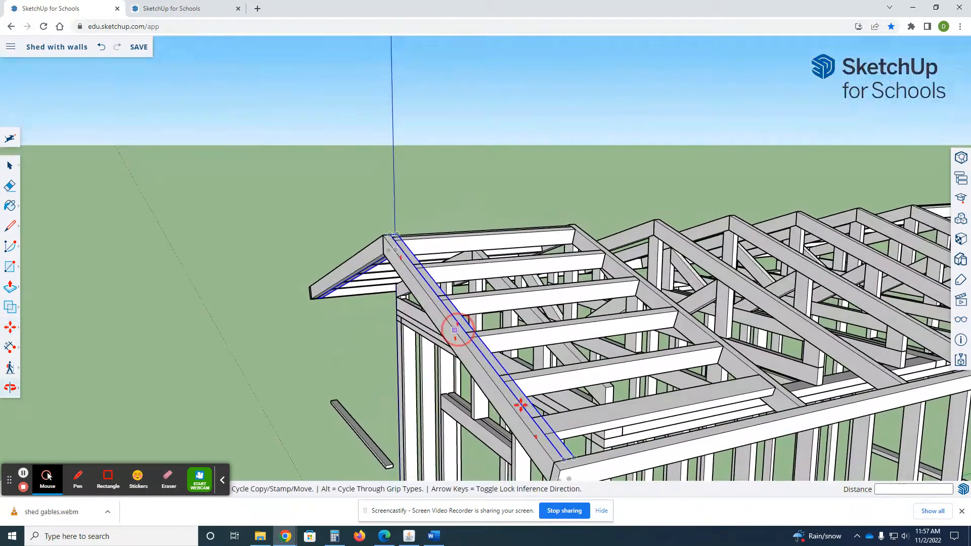
scroll(549, 436, "up", 1)
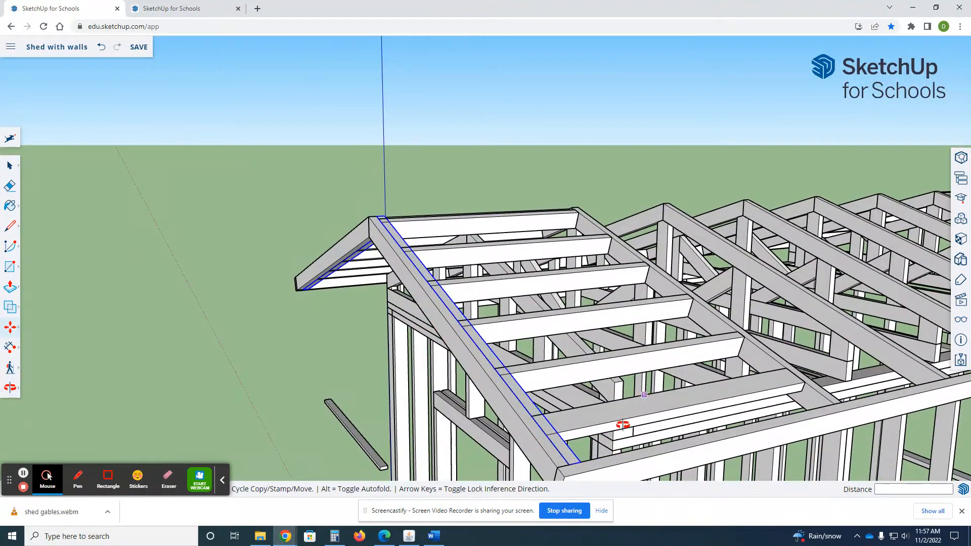
middle_click_drag(623, 424, 452, 470)
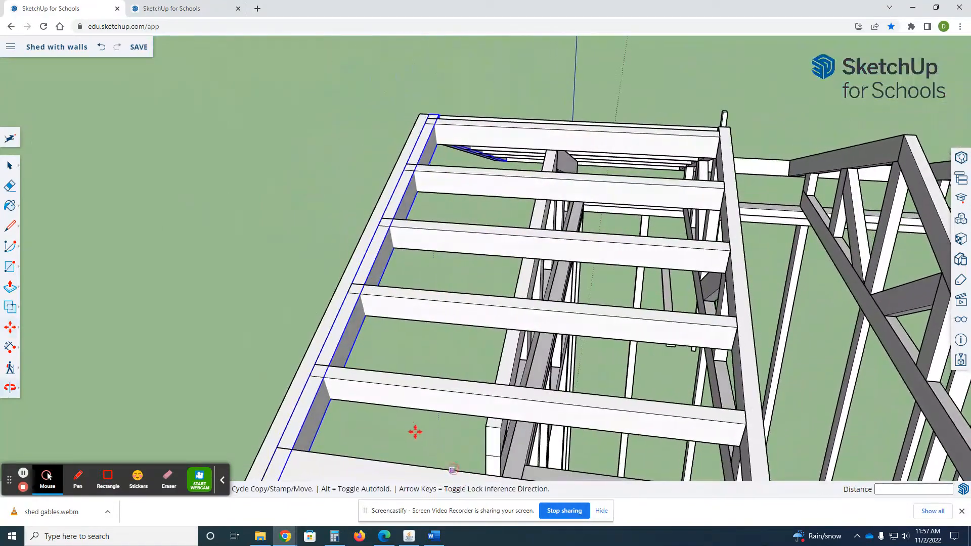
left_click(326, 379)
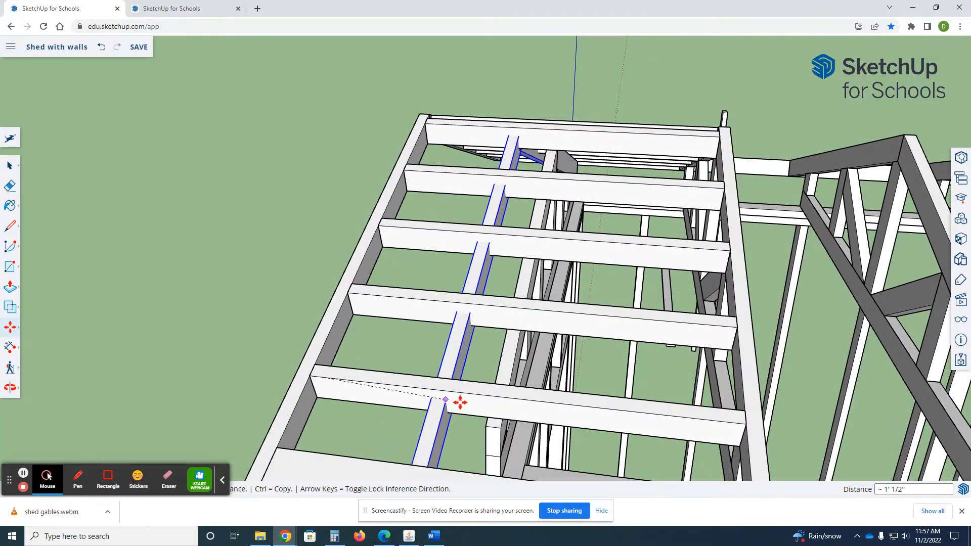
left_click(499, 399)
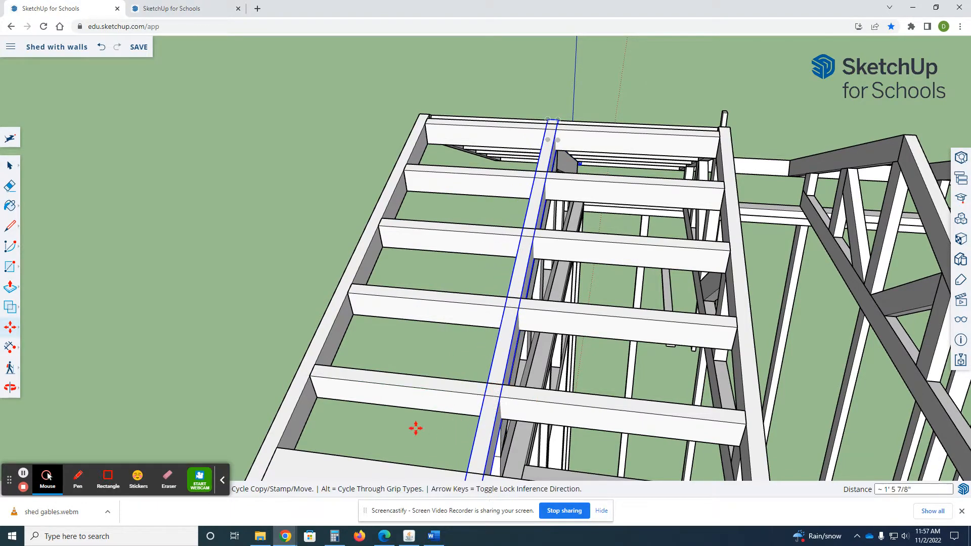
middle_click_drag(452, 423, 858, 365)
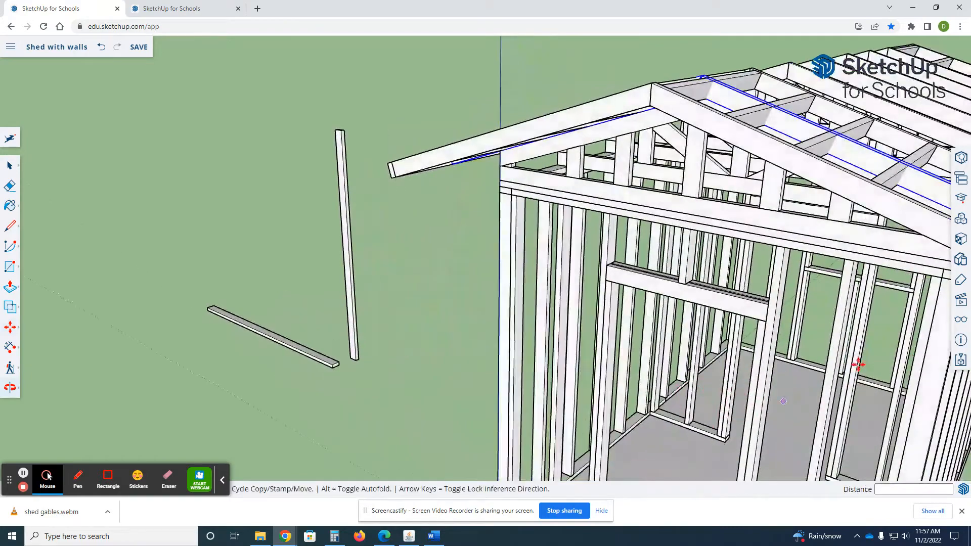
scroll(386, 375, "down", 5)
middle_click_drag(618, 358, 654, 248)
scroll(653, 248, "up", 10)
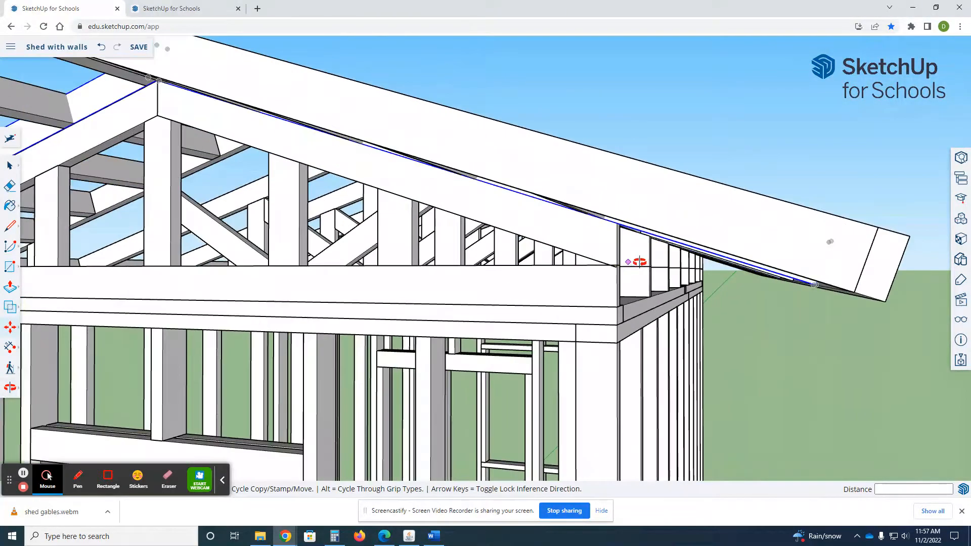
scroll(676, 250, "up", 6)
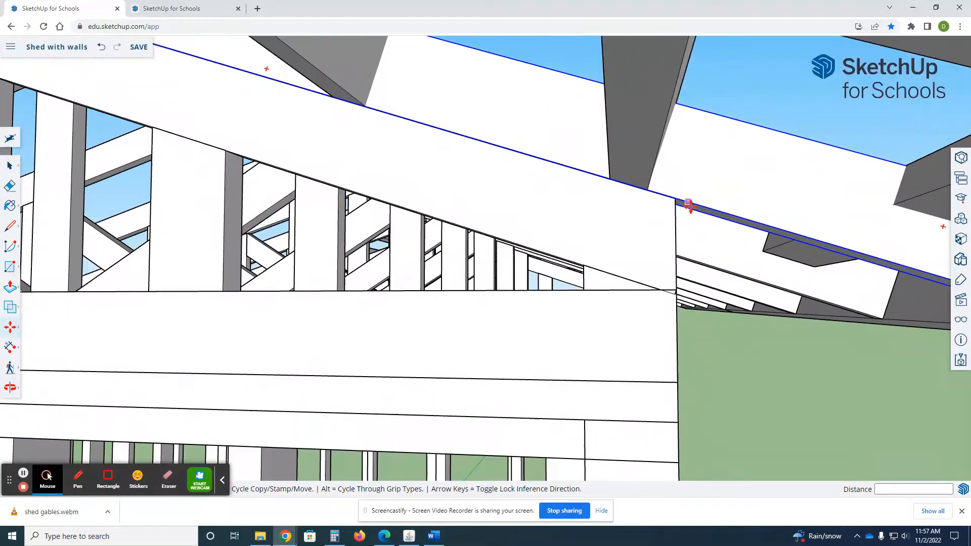
scroll(690, 207, "up", 4)
middle_click_drag(704, 258, 668, 259)
middle_click_drag(569, 266, 618, 257)
scroll(602, 257, "down", 8)
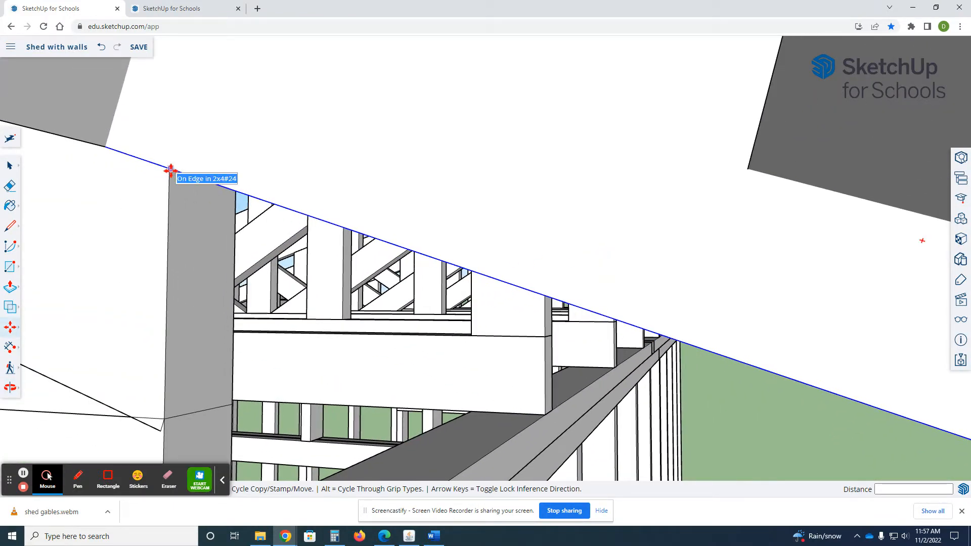
scroll(172, 180, "up", 4)
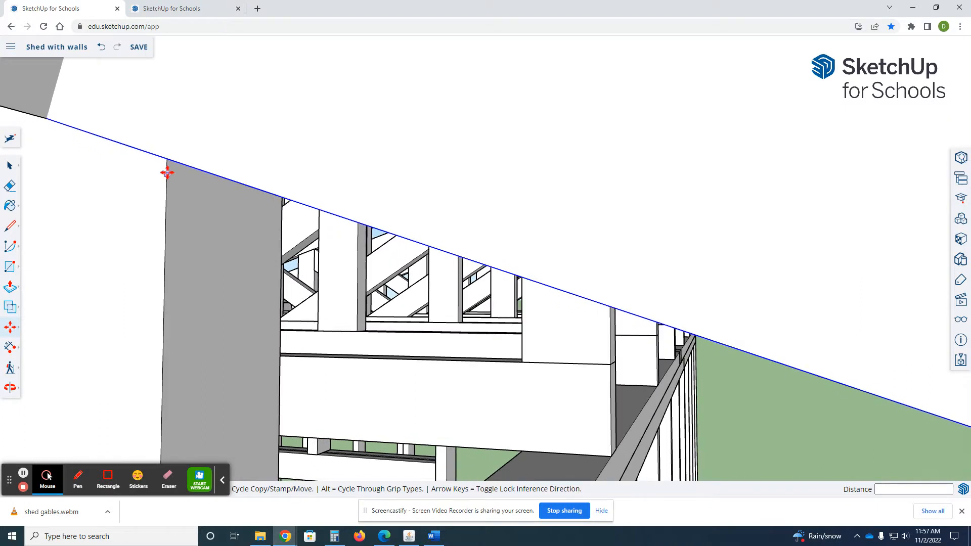
left_click(166, 155)
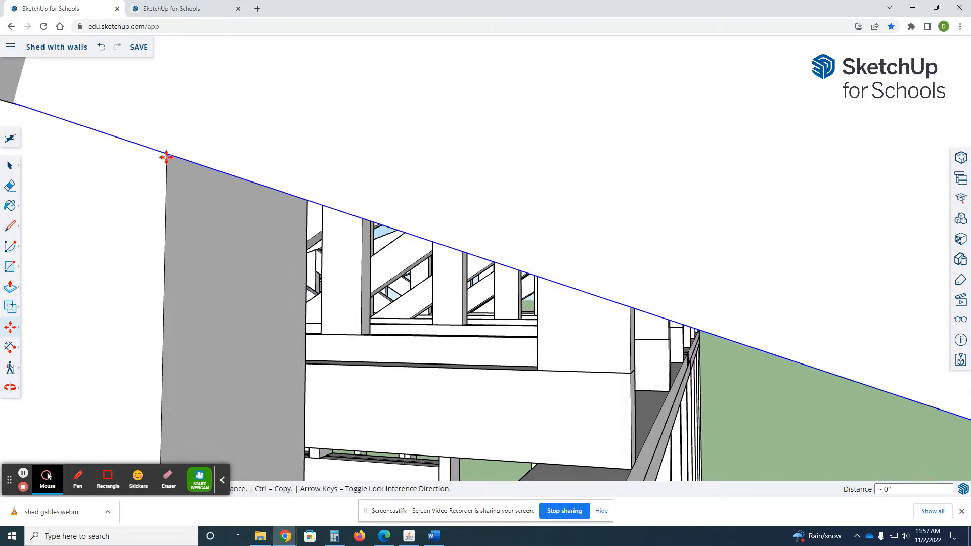
middle_click_drag(237, 250, 199, 223)
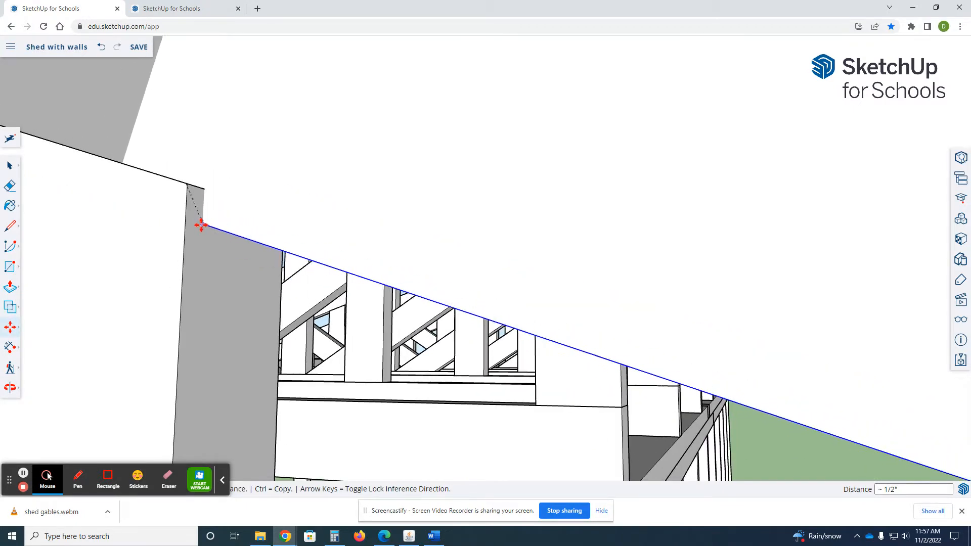
key("space")
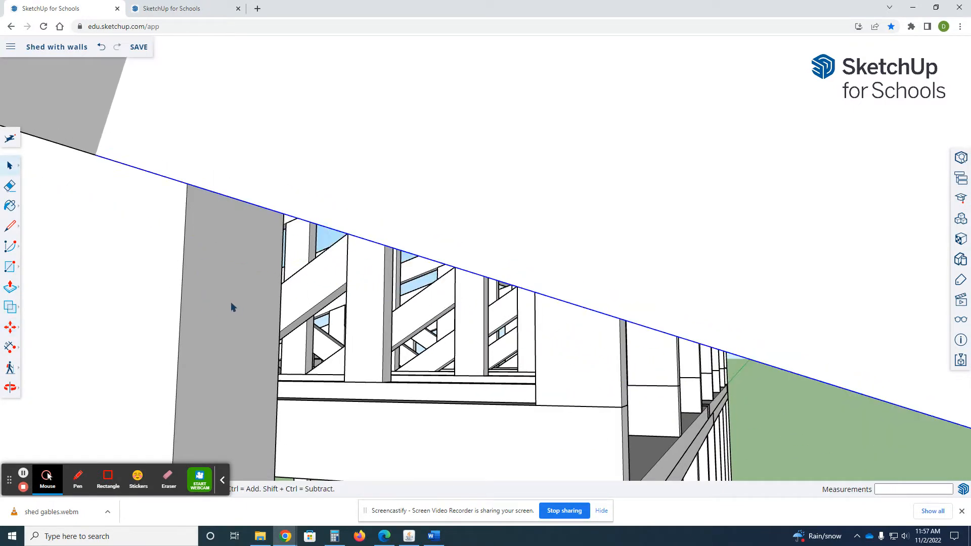
Shift the rafter pair about 1/8" from its lower edge to the corner of the gable truss end beneath it, aligning them flush.
scroll(233, 305, "down", 2)
middle_click_drag(250, 307, 189, 215)
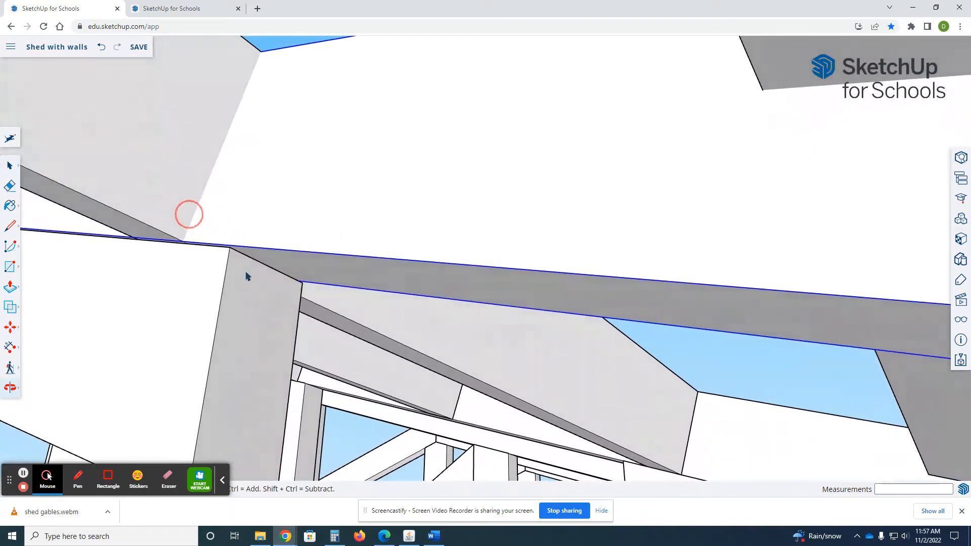
middle_click_drag(248, 277, 48, 340)
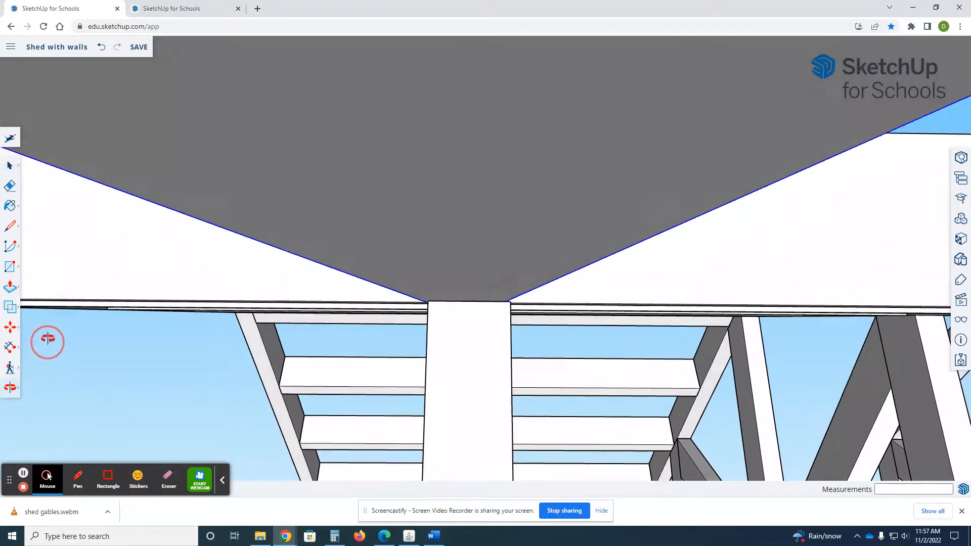
scroll(506, 306, "up", 6)
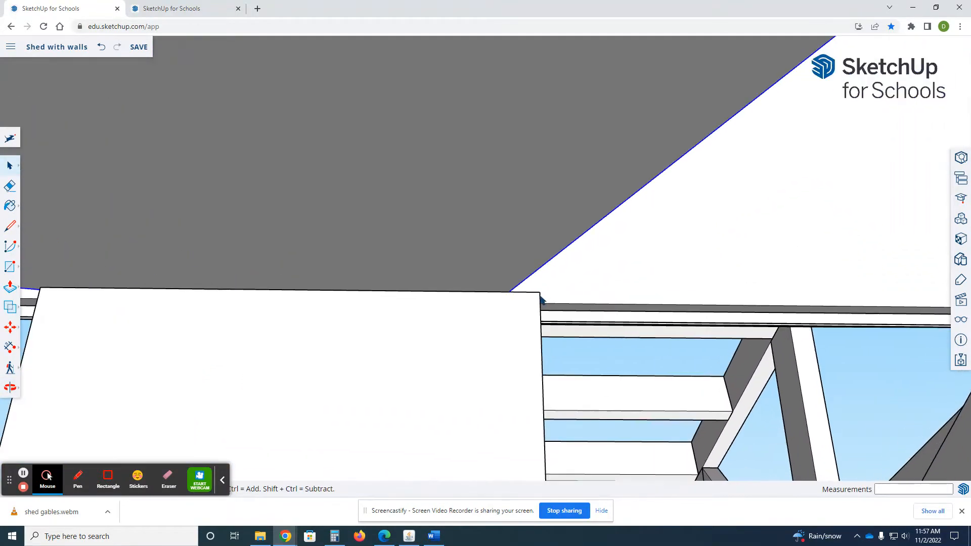
scroll(511, 296, "up", 2)
key("m")
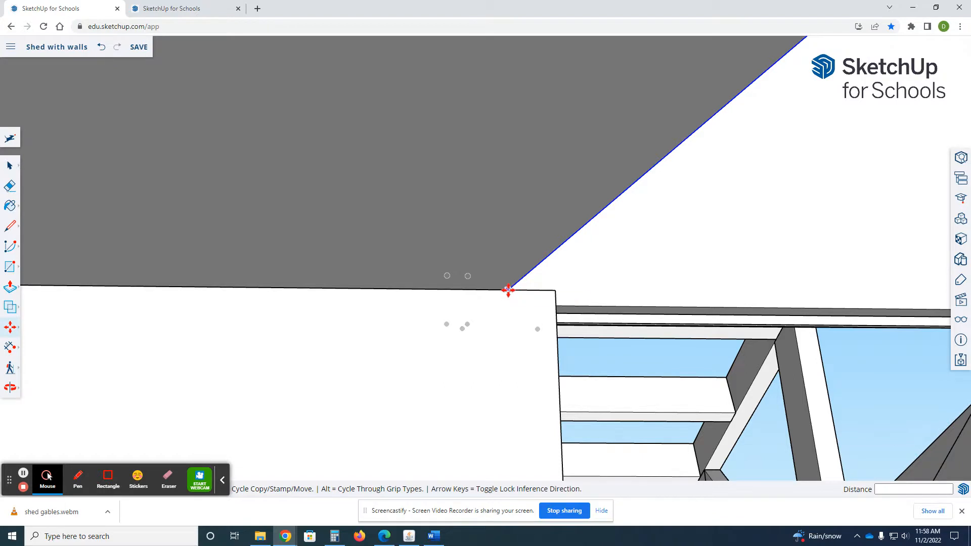
left_click(510, 289)
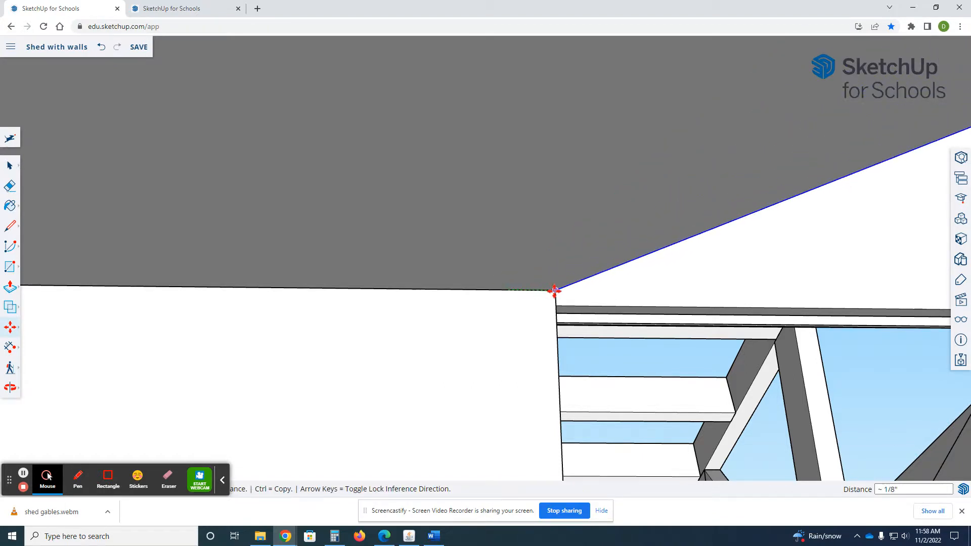
left_click(555, 291)
scroll(552, 324, "up", 5)
key("space")
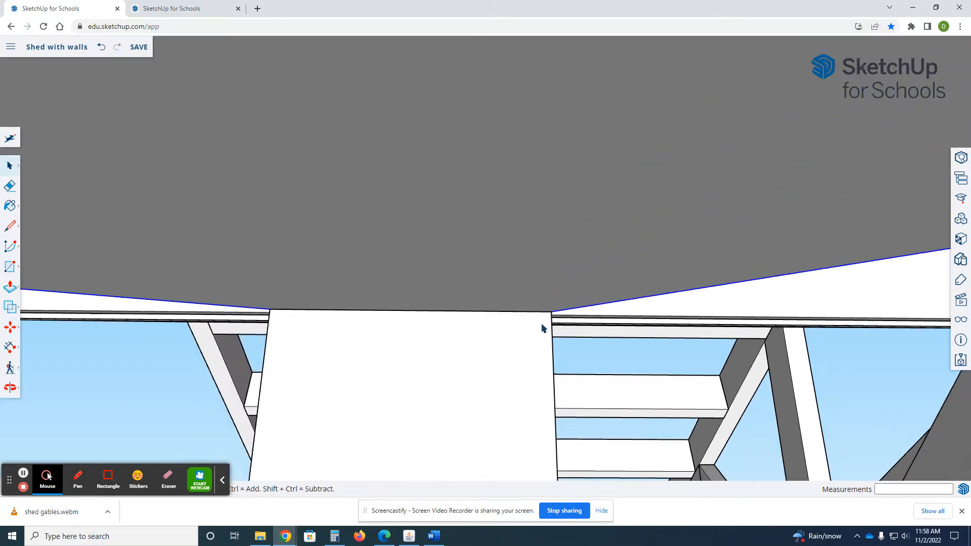
Inspect the repositioned rafter pair's fit within the overhang blocking above the gable wall.
scroll(541, 329, "down", 10)
scroll(540, 335, "up", 2)
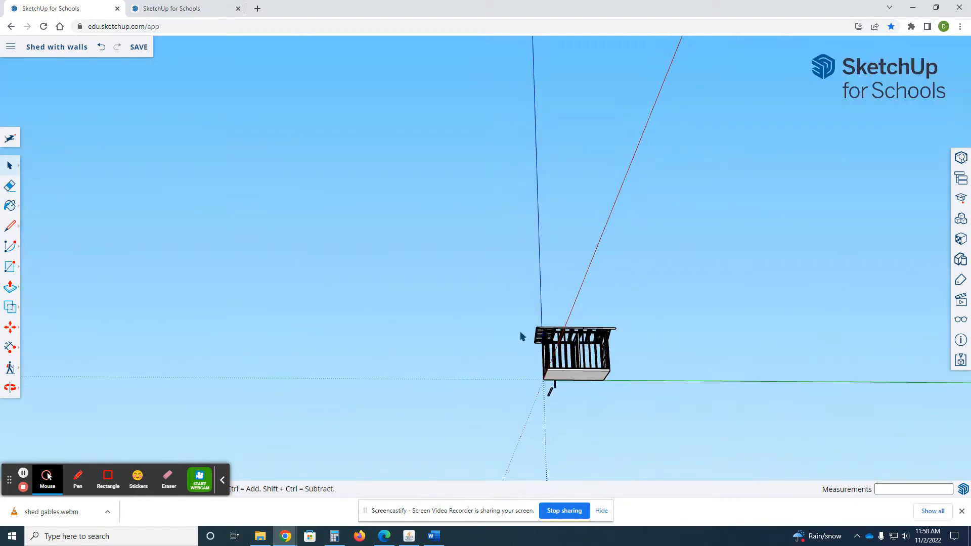
middle_click_drag(540, 336, 528, 303)
scroll(557, 316, "up", 6)
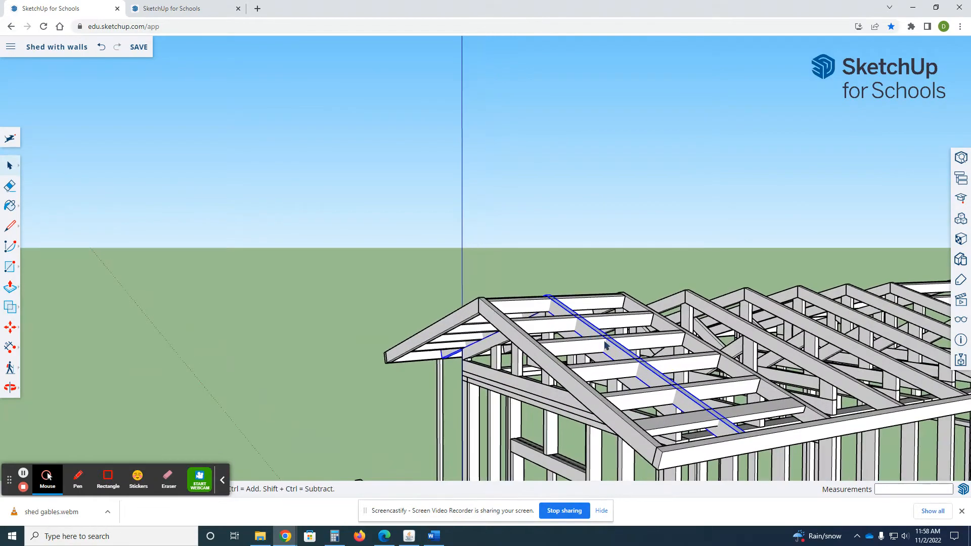
middle_click_drag(615, 351, 780, 458)
middle_click_drag(521, 292, 762, 429)
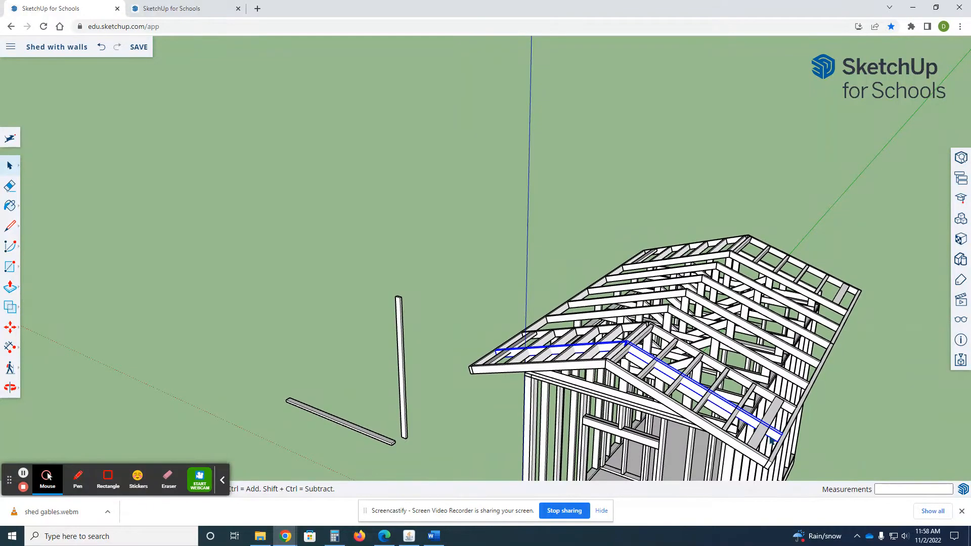
scroll(771, 439, "up", 8)
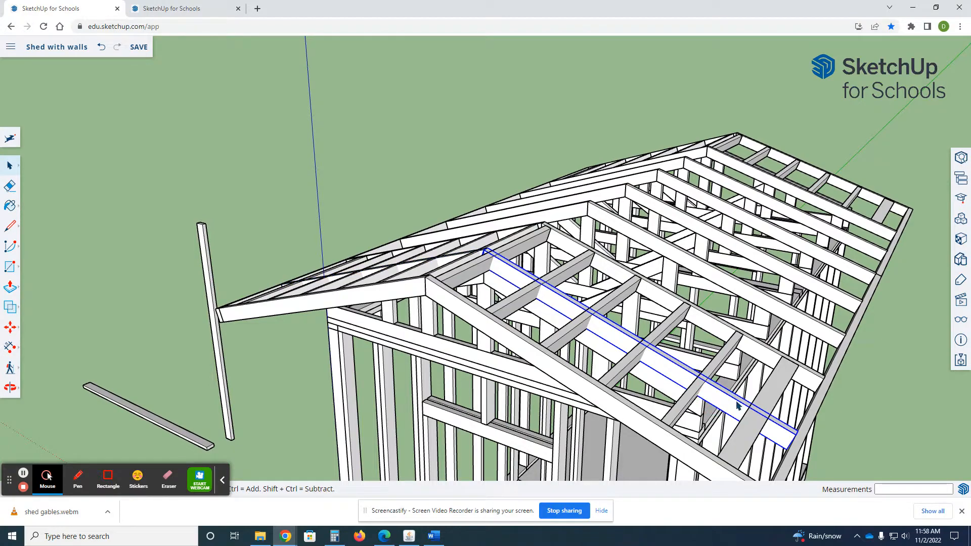
Draw a 3 1/2" test line across one rafter's front face near the peak, checking whether the edit repeats in the other trusses.
middle_click_drag(463, 272, 636, 329)
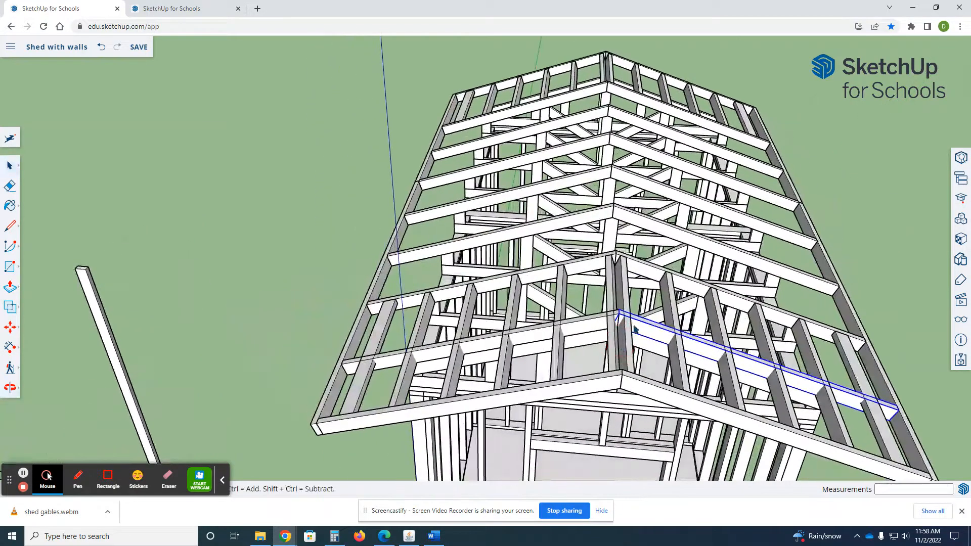
double_click(640, 325)
scroll(627, 324, "up", 5)
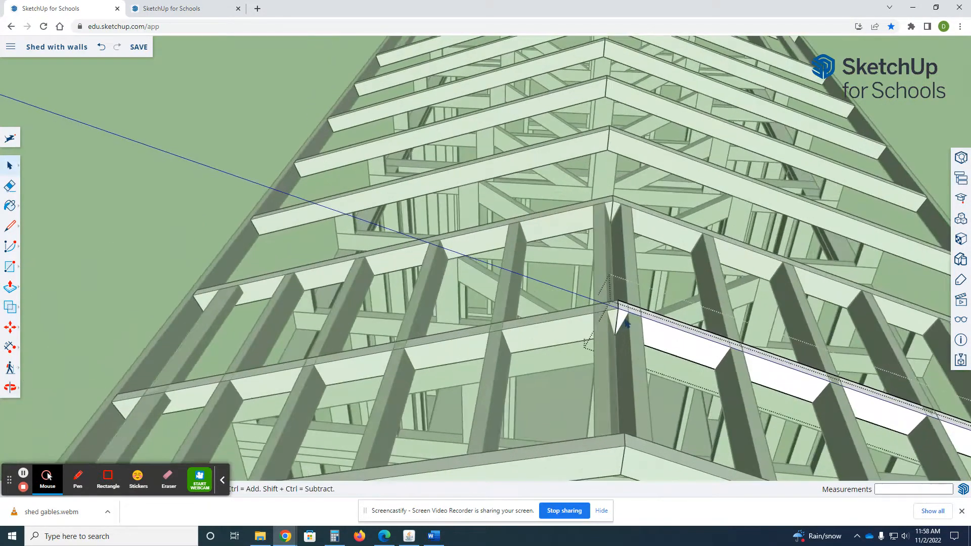
key("l")
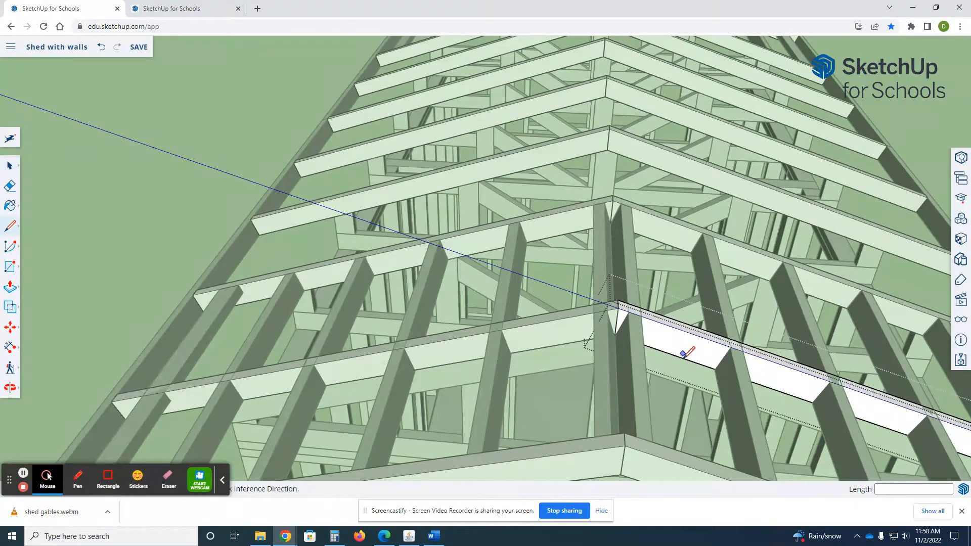
left_click(680, 358)
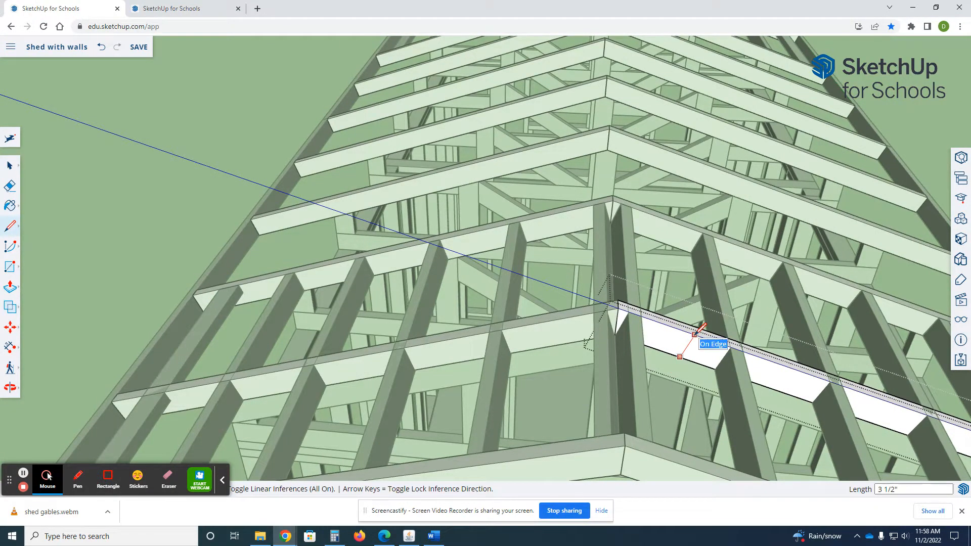
left_click(695, 333)
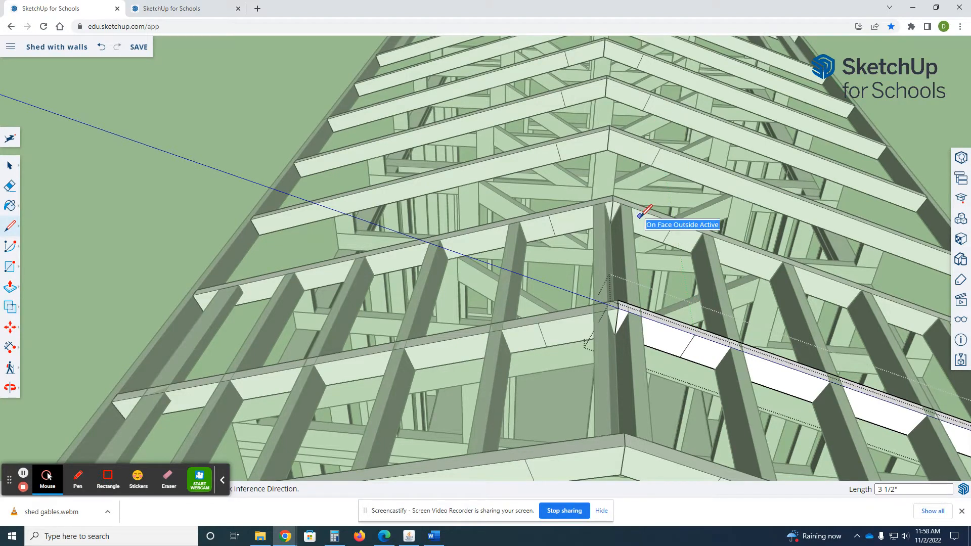
scroll(519, 306, "down", 3)
key("space")
left_click(233, 251)
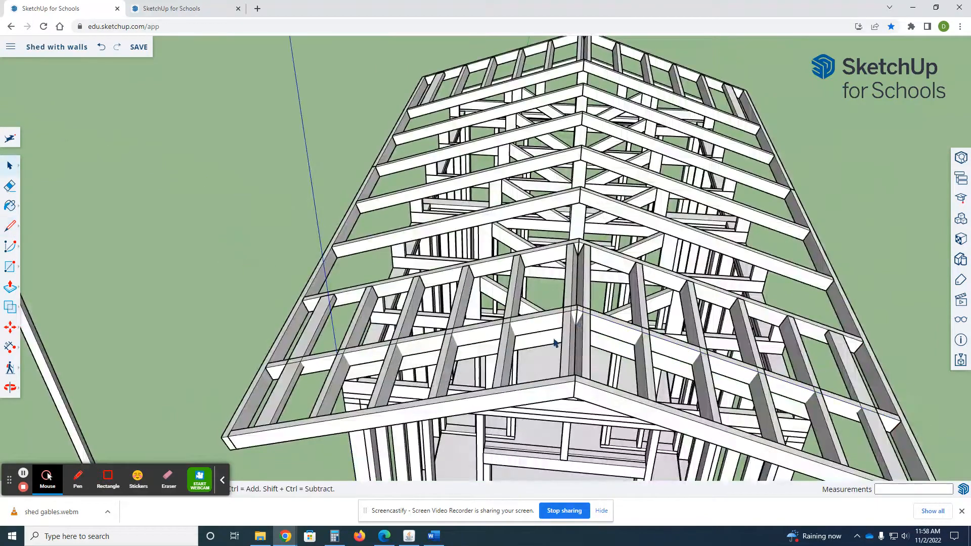
Make both rafters of the pair above the gable wall unique.
left_click(604, 326)
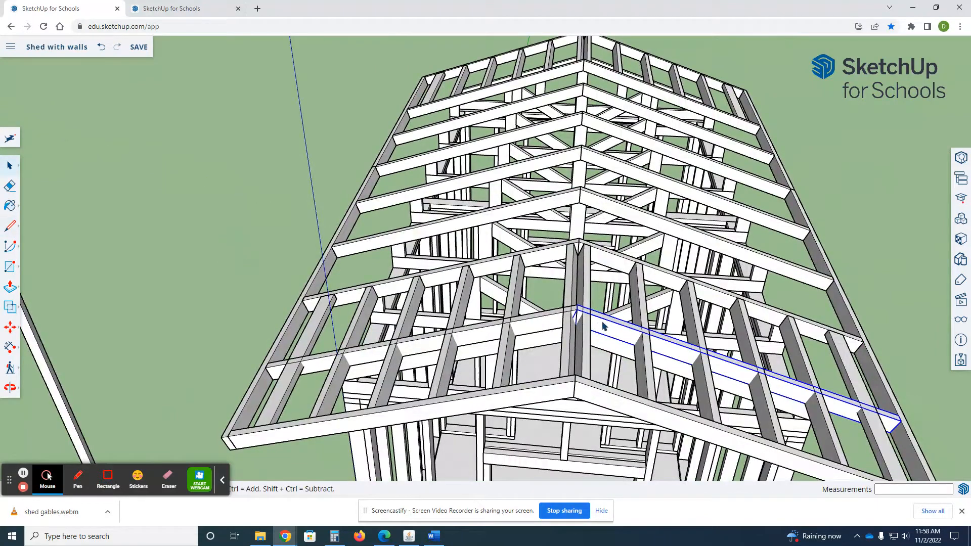
left_click(555, 322, "ctrl")
right_click(551, 321)
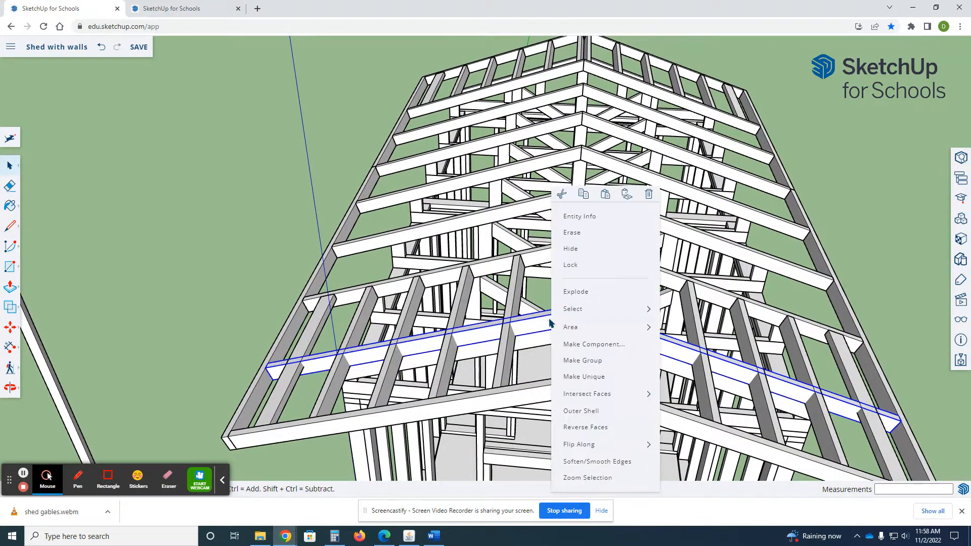
left_click(596, 377)
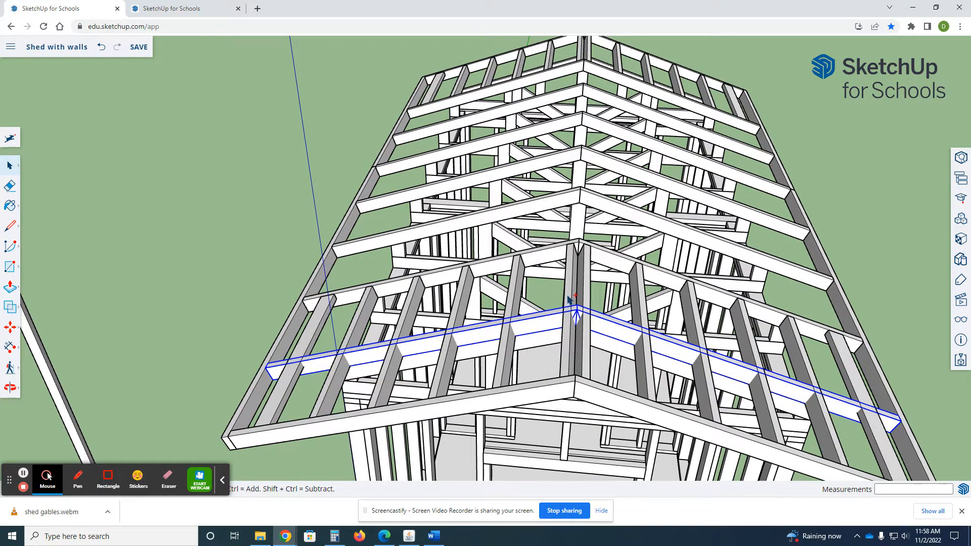
Cut the rafter pair and paste it inside the front gable overhang component, across its blocking.
key("Delete")
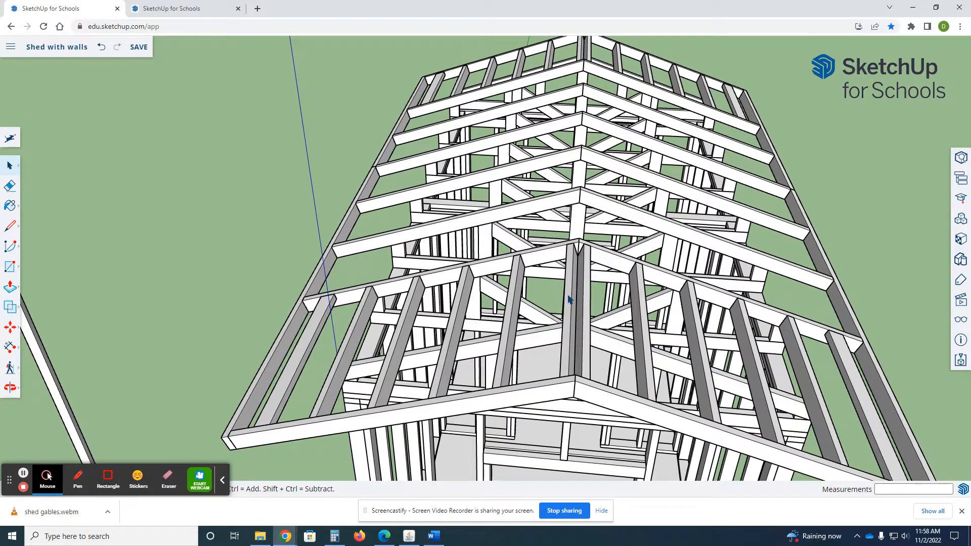
double_click(584, 328)
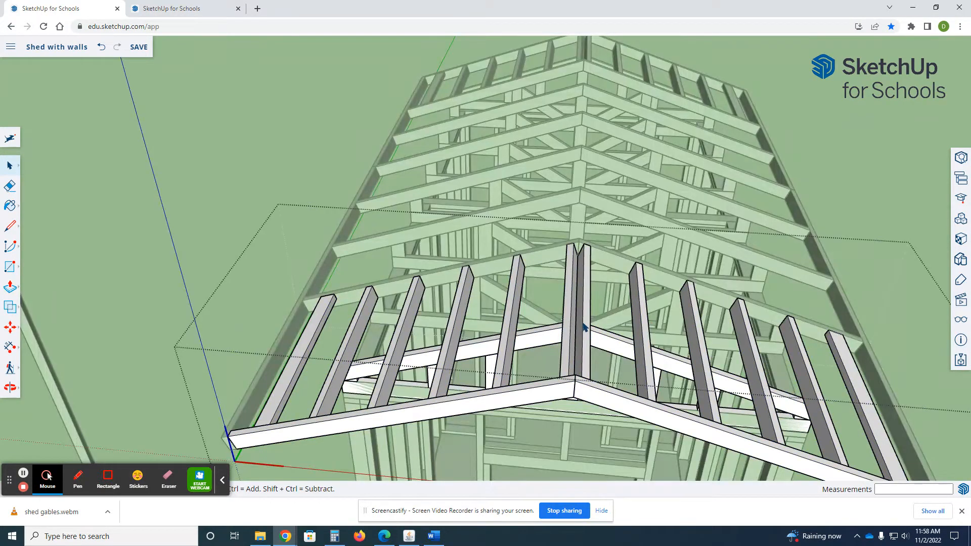
key("ctrl+v")
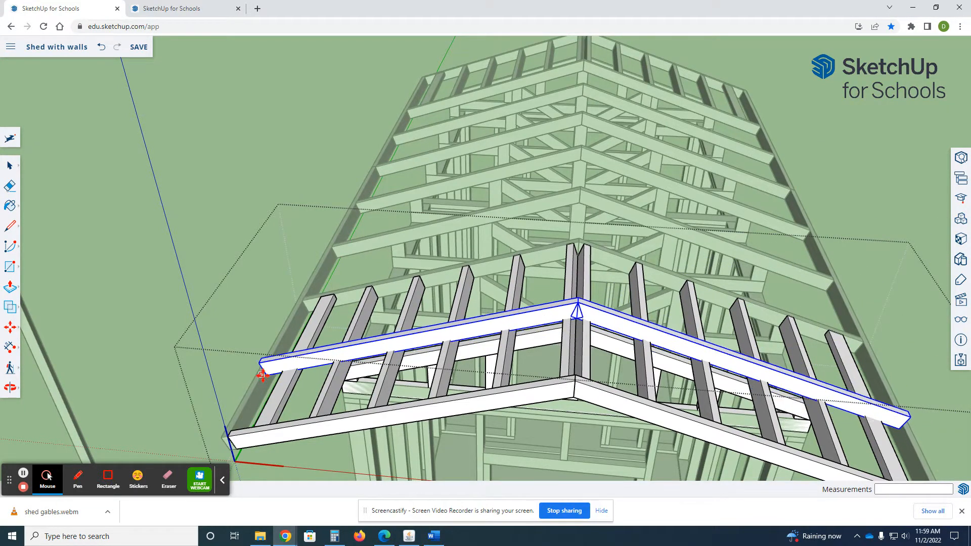
left_click(262, 374)
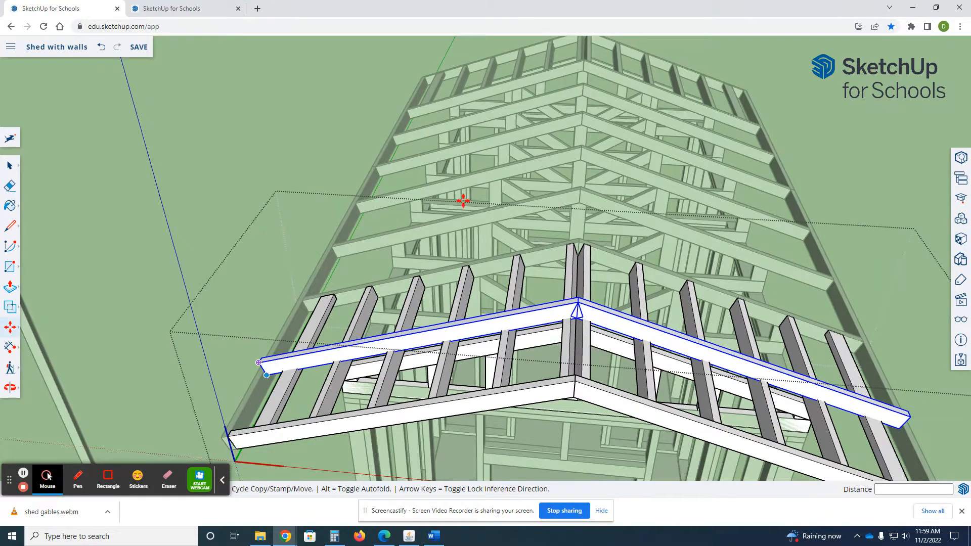
Leave the overhang component and inspect the gable overhang at the shed's opposite end for the pasted rafters.
middle_click_drag(592, 257, 457, 286)
scroll(479, 289, "down", 3)
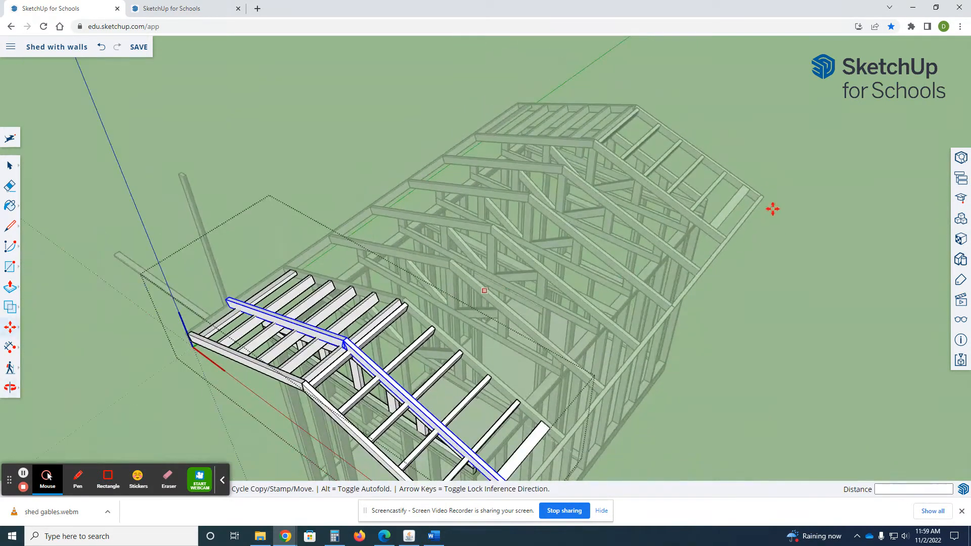
key("space")
left_click(710, 204)
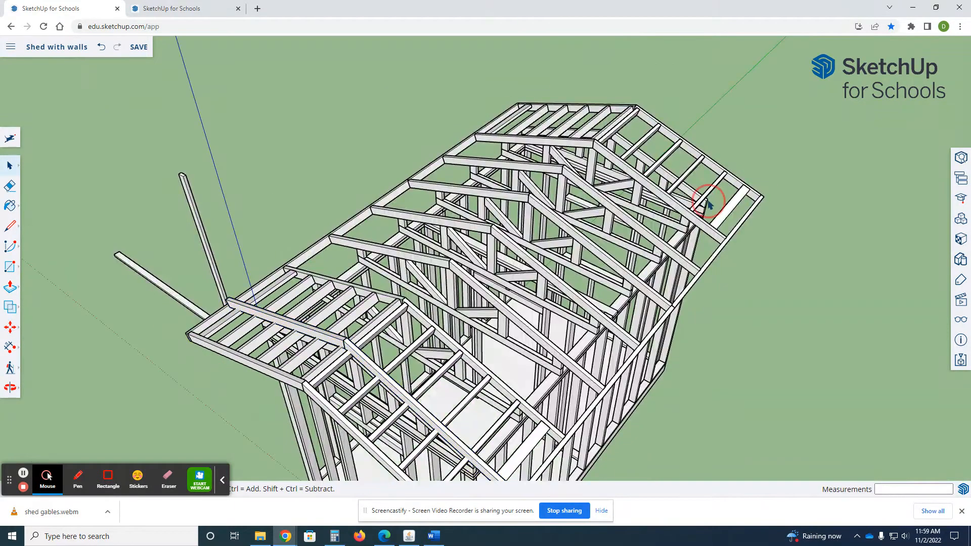
left_click(704, 215)
middle_click_drag(510, 352, 336, 217)
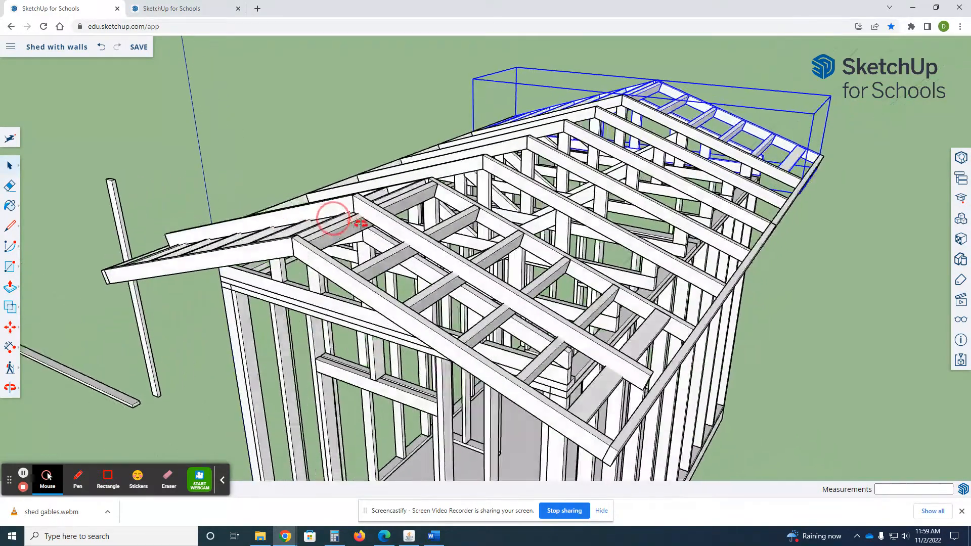
scroll(416, 222, "up", 6)
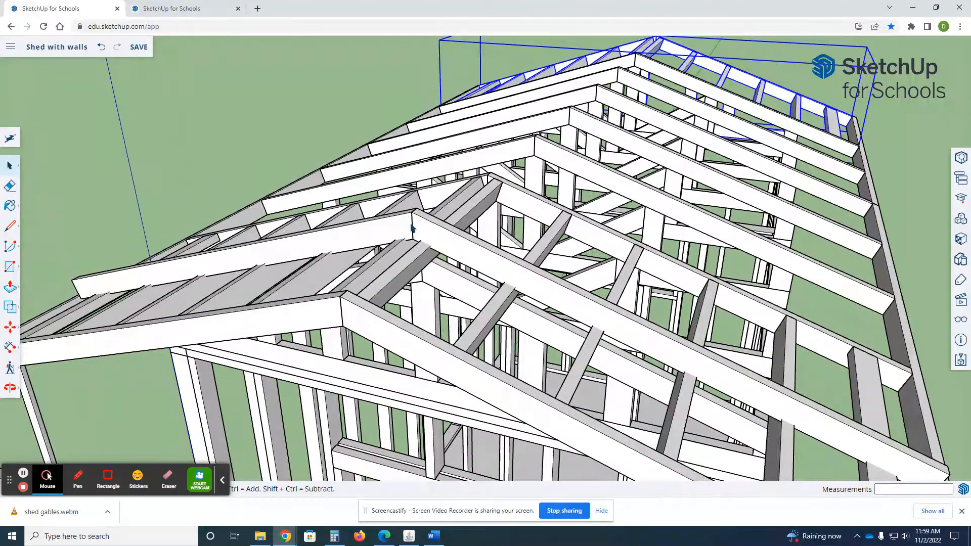
scroll(423, 234, "up", 3)
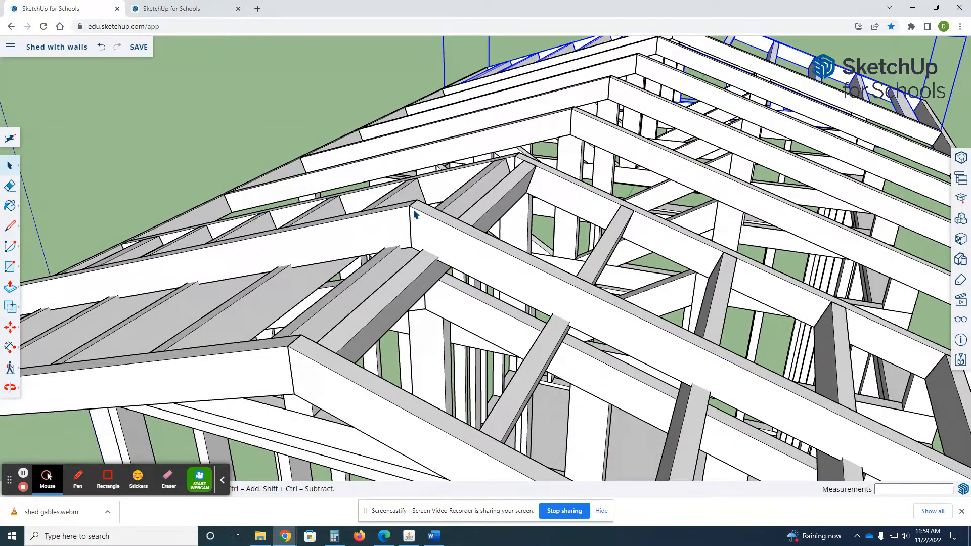
key("m")
left_click(410, 208)
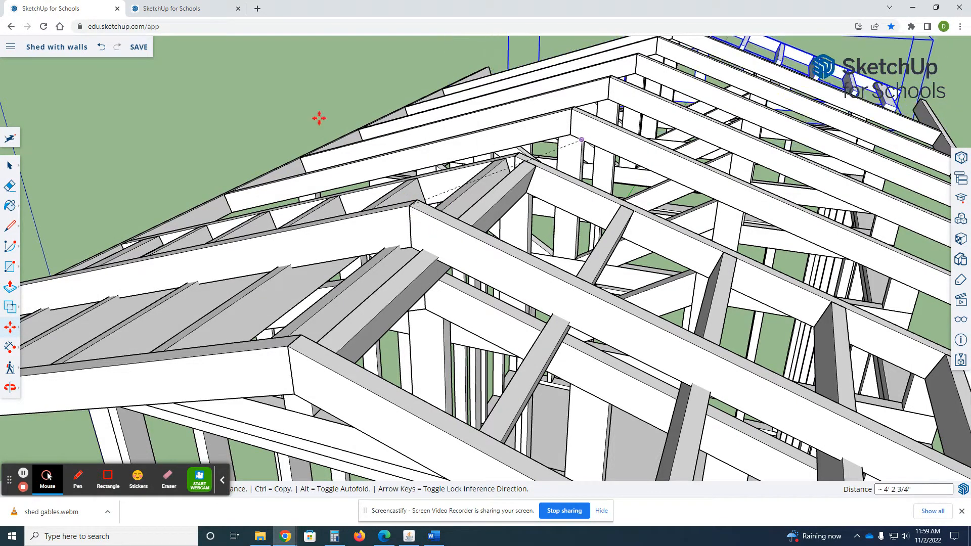
key("space")
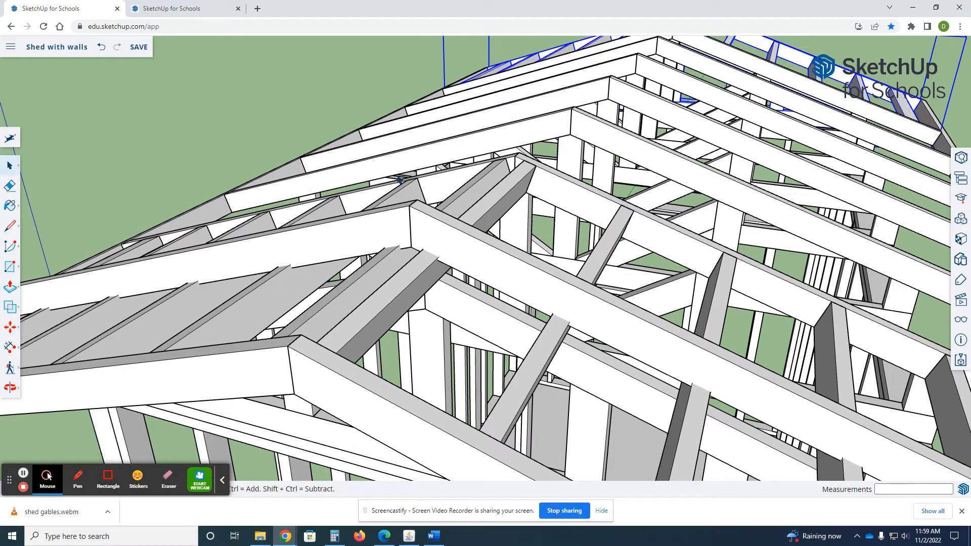
Inside the front gable overhang, move both rafters from their lower peak corner about 3 3/4" down to the ridge blocking's lower corner.
left_click(495, 277)
double_click(490, 274)
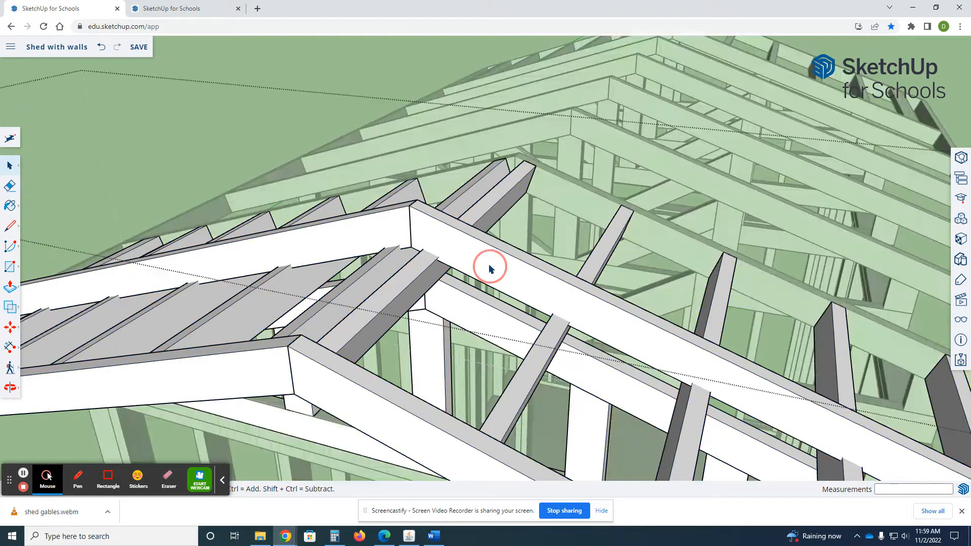
left_click(490, 269)
middle_click_drag(695, 331, 604, 166)
left_click(596, 130, "ctrl")
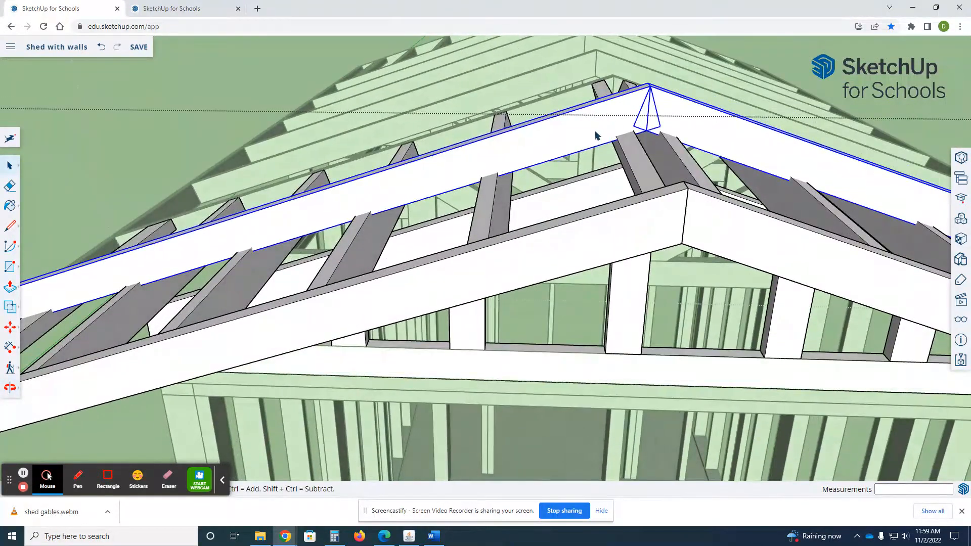
scroll(653, 133, "up", 3)
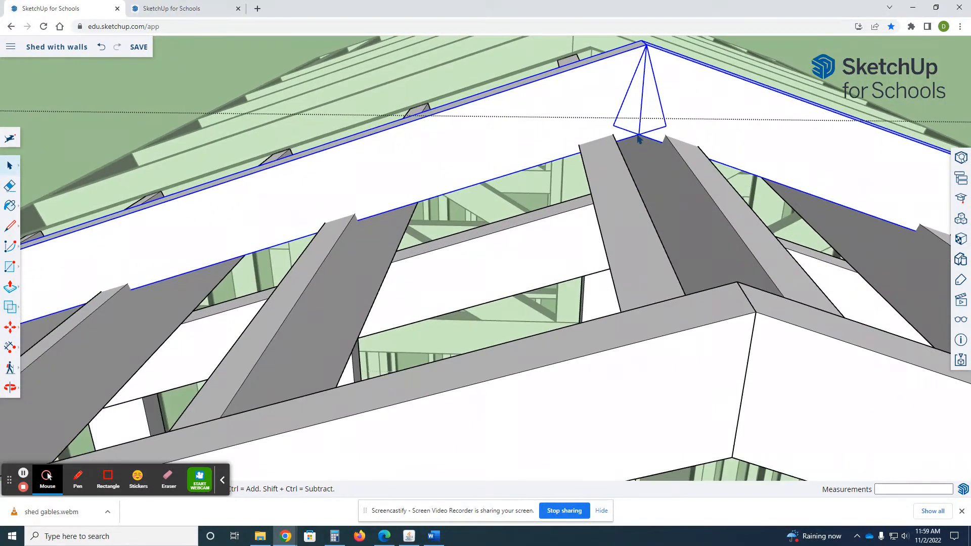
scroll(653, 192, "up", 3)
mouse_move(645, 194)
middle_mouse_down()
mouse_move(632, 196)
mouse_move(642, 185)
middle_mouse_up()
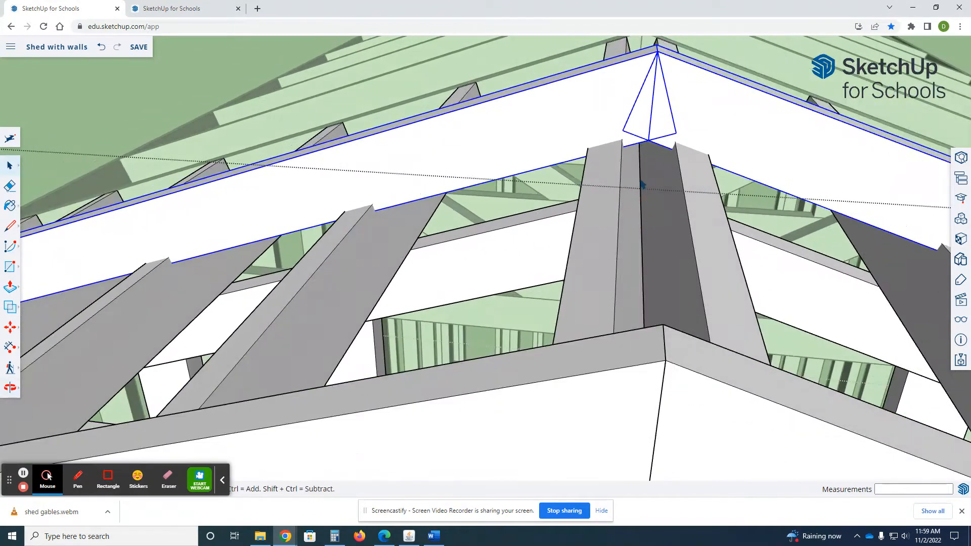
key("m")
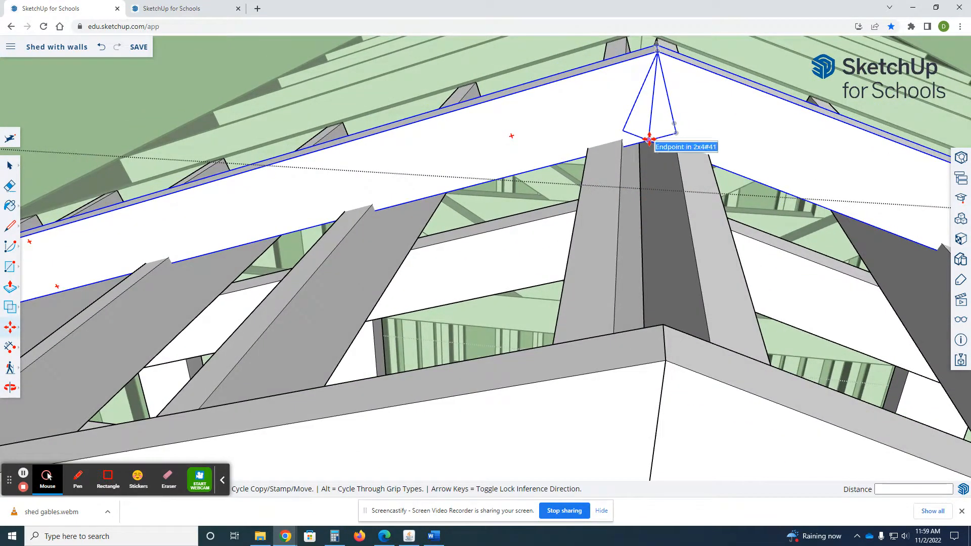
left_click(649, 139)
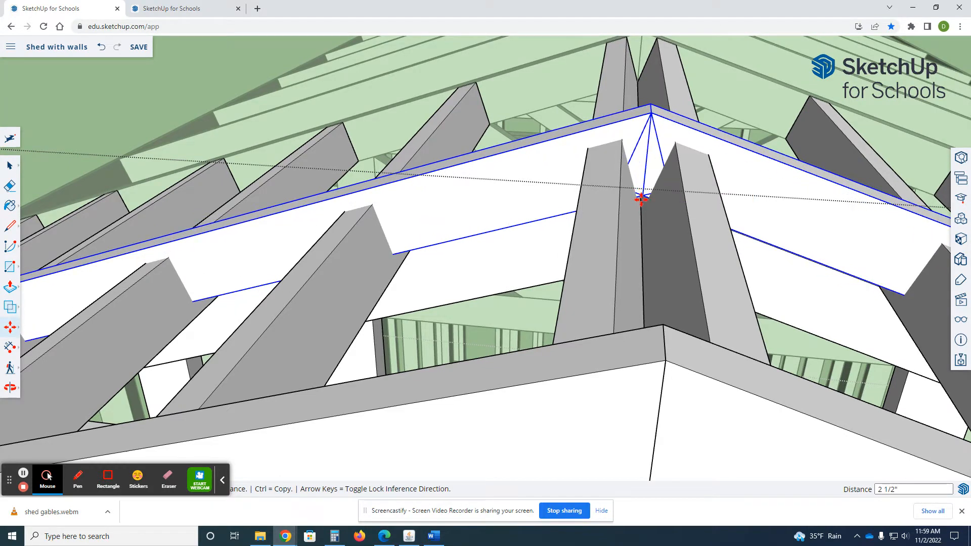
scroll(643, 196, "up", 4)
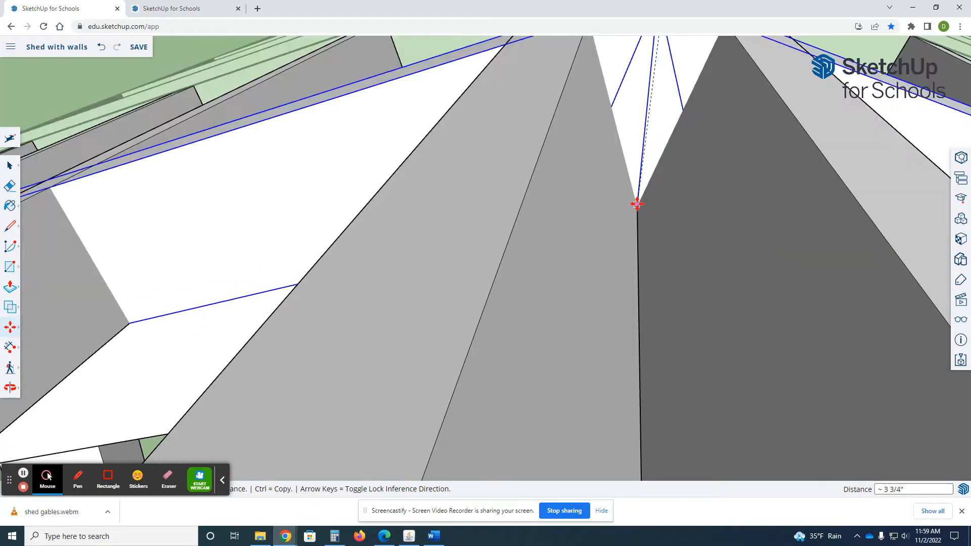
middle_click_drag(646, 222, 575, 200)
middle_click_drag(765, 317, 776, 260)
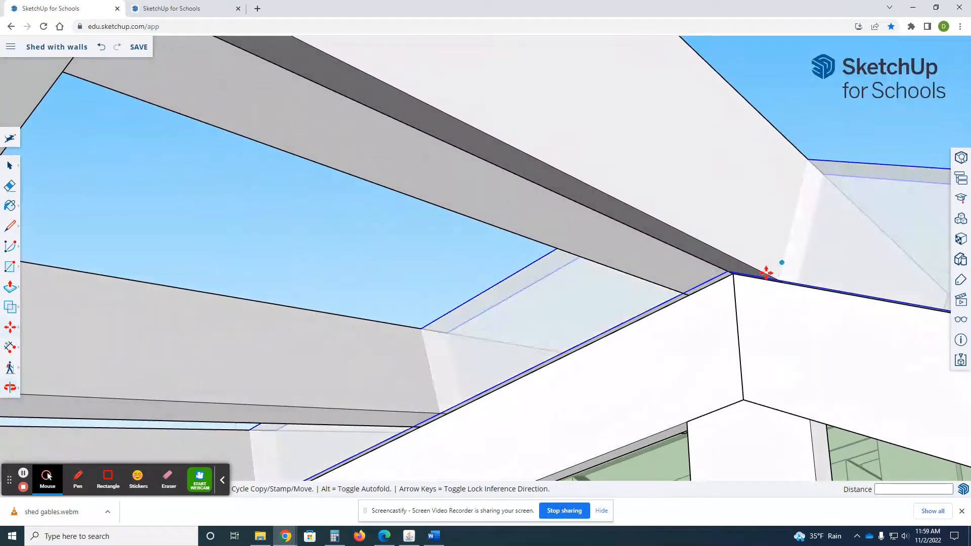
Shift the rafter pair about 3/8" from its lower peak corner onto the gable truss peak beneath it, making them flush.
scroll(728, 291, "up", 3)
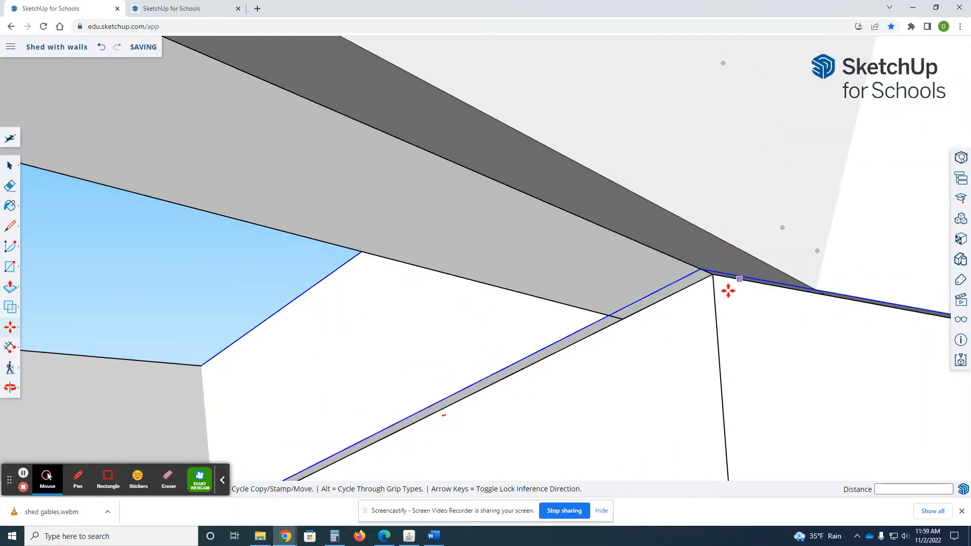
left_click(700, 269)
left_click(711, 272)
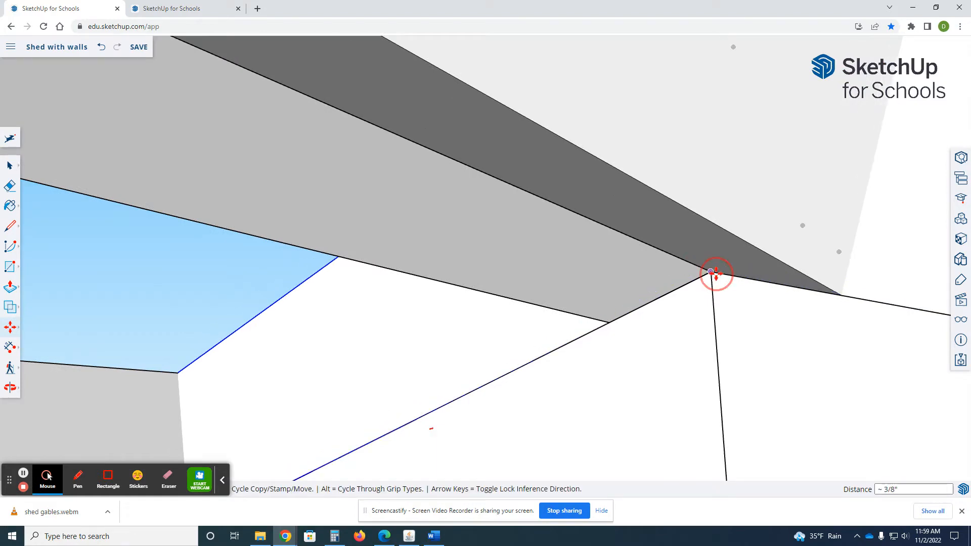
scroll(728, 301, "down", 5)
scroll(703, 212, "down", 5)
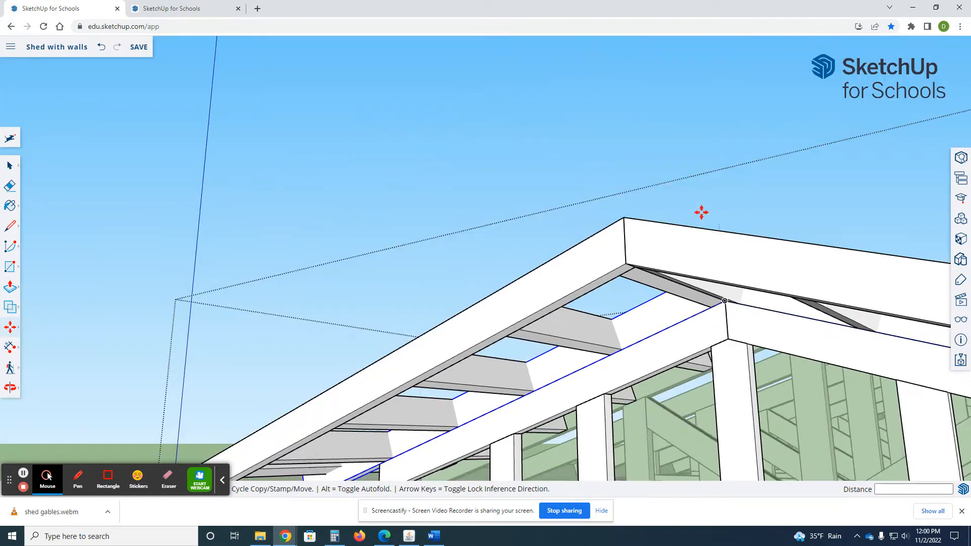
middle_click_drag(738, 339, 930, 467)
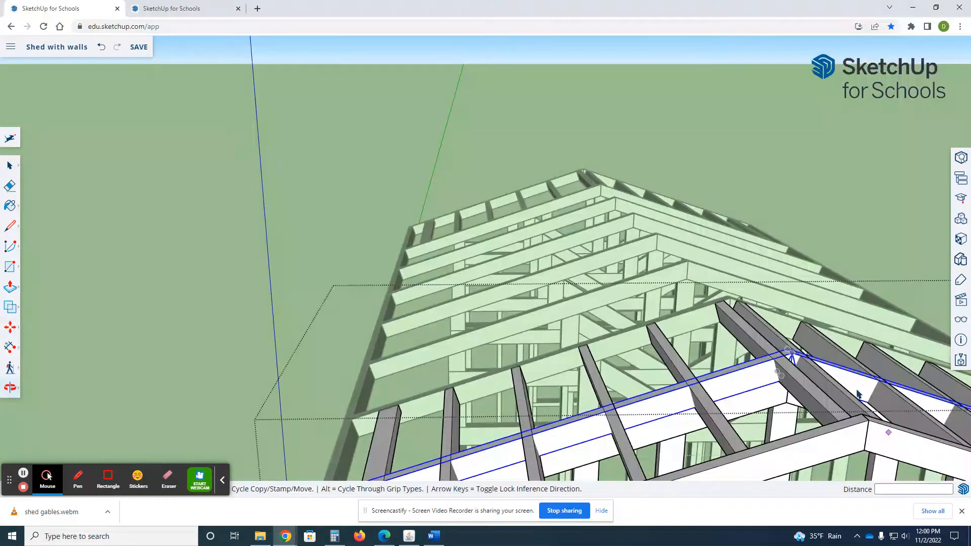
Open the overhang rafter for editing, draw a 3 1/2" line square across its face near the peak, and push the peak-end section away 1 1/2".
key("space")
double_click(858, 388)
scroll(855, 388, "up", 3)
scroll(828, 386, "up", 1)
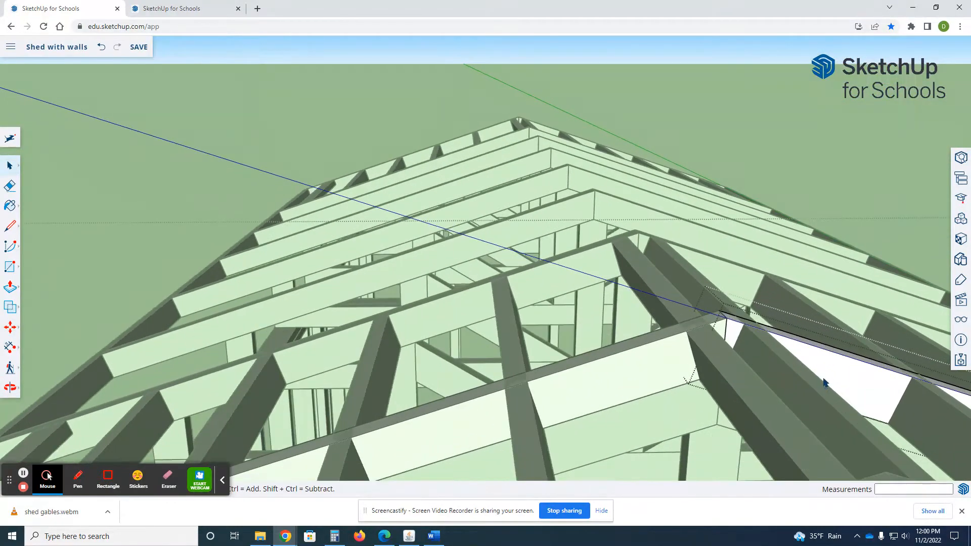
key("l")
middle_click_drag(764, 382, 632, 427)
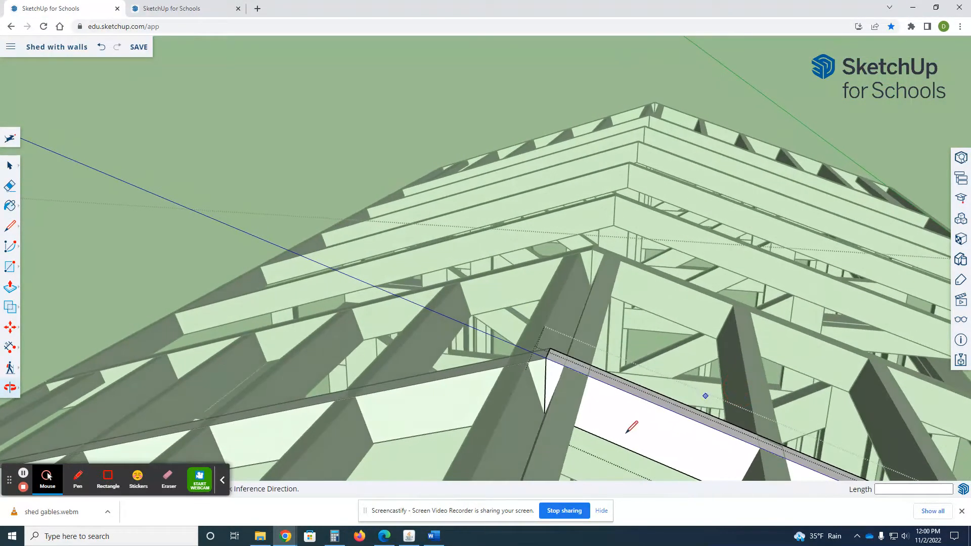
left_click(620, 446)
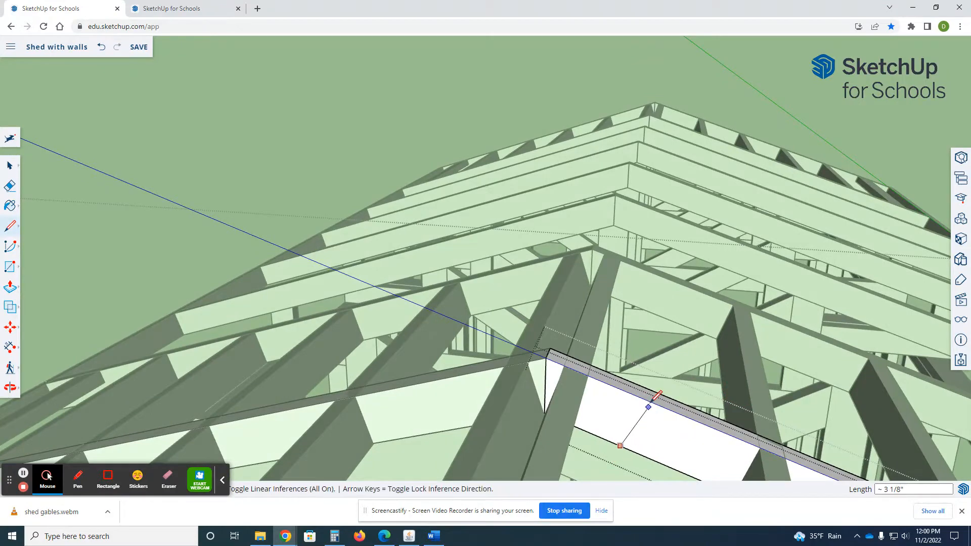
left_click(648, 400)
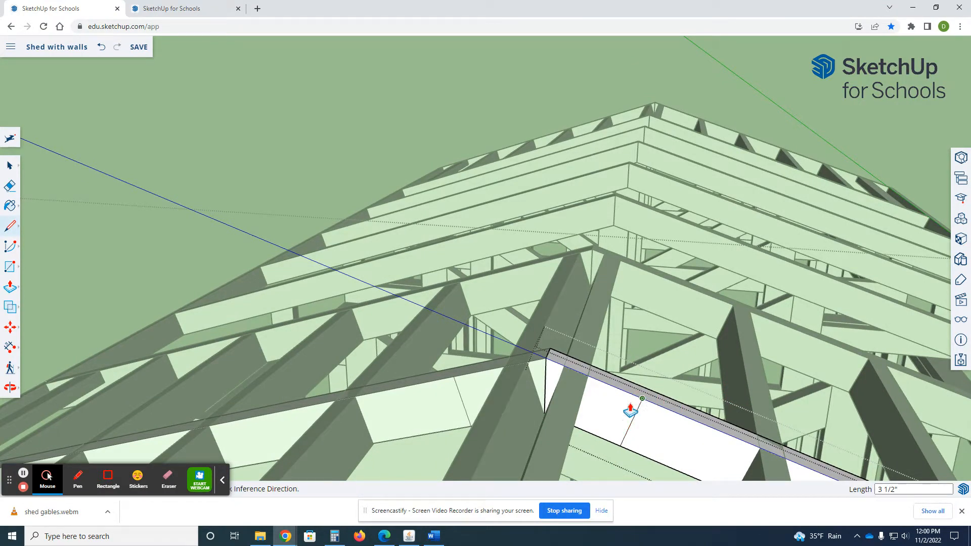
left_click_drag(631, 410, 635, 384)
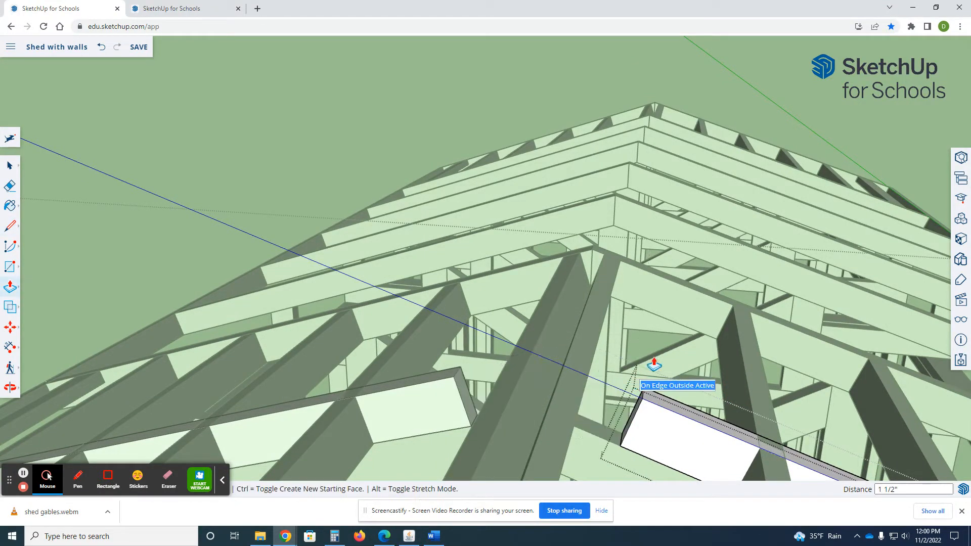
Push the rafter's cut upper end back about 3' 7 1/2" to the face of the second blocking from the eave, and leave the rafter.
middle_click_drag(483, 394, 722, 407)
scroll(698, 393, "down", 5)
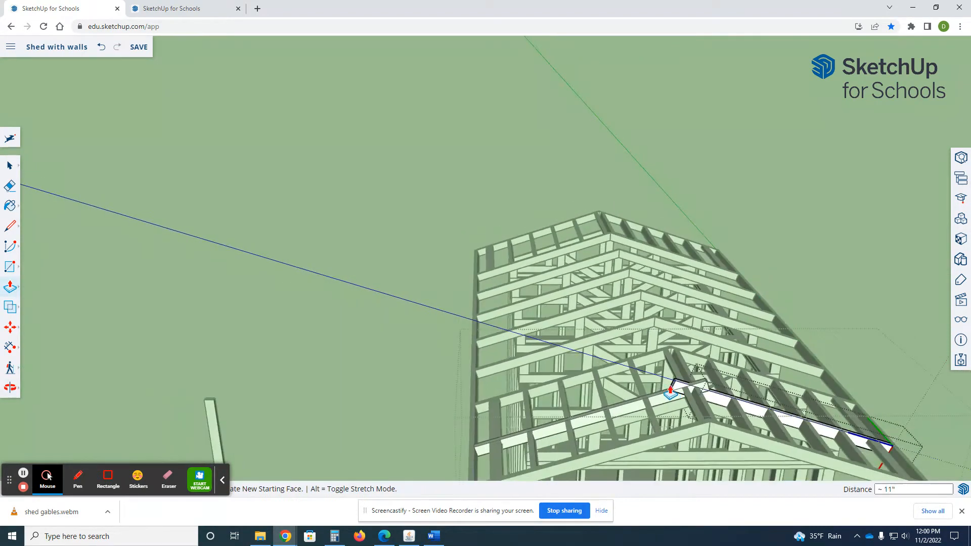
scroll(842, 436, "up", 5)
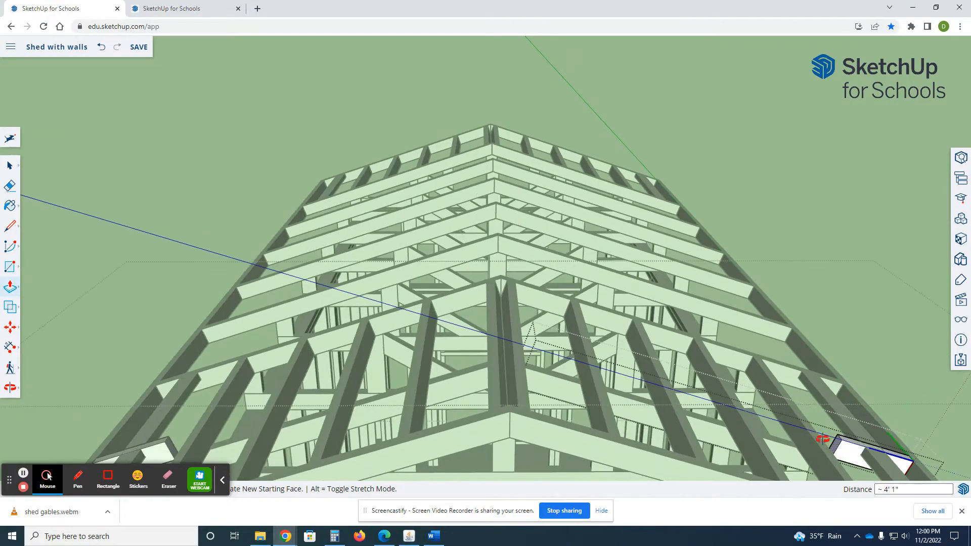
middle_click_drag(823, 439, 581, 358)
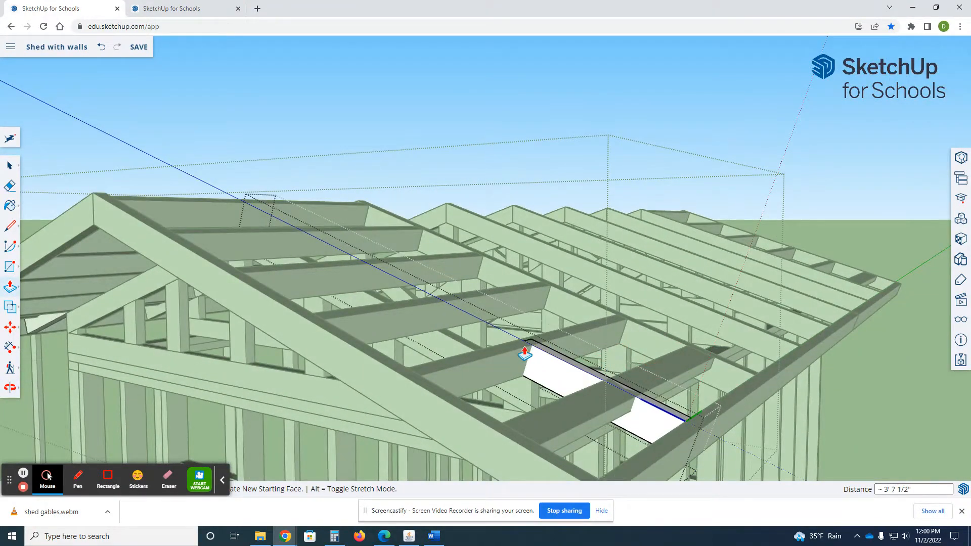
key("space")
left_click(570, 377)
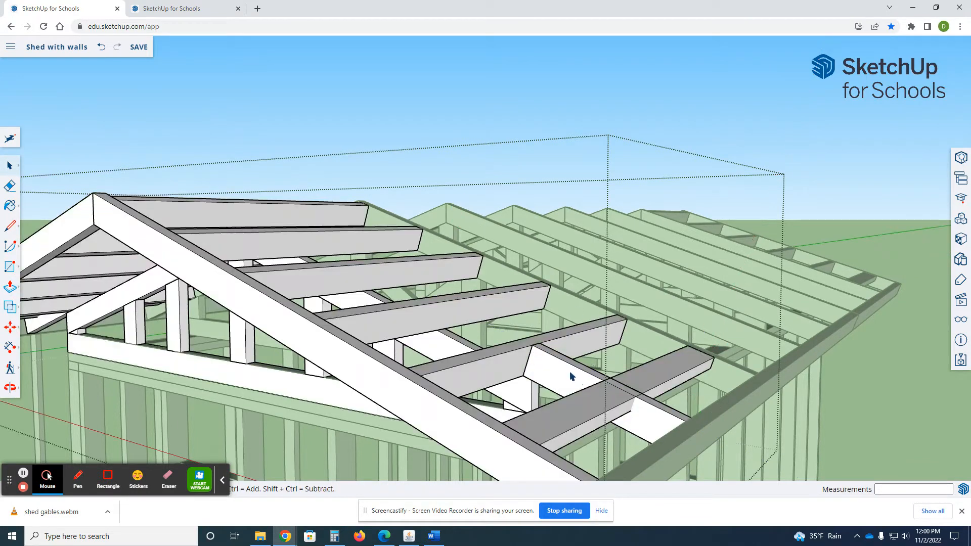
Copy the shortened rafter piece about 1' 6 5/8" up the slope to the next blocking bay and make the copy unique.
key("m")
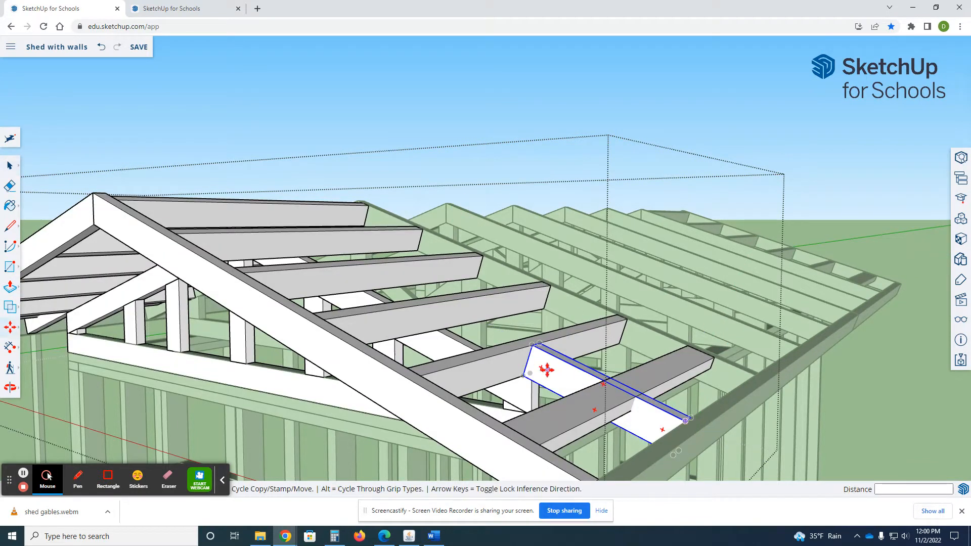
left_click(687, 423)
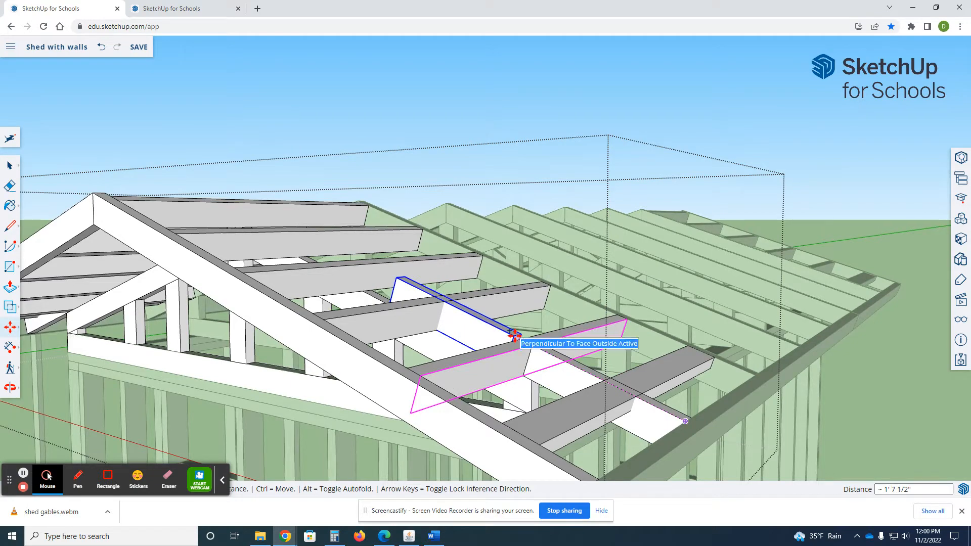
left_click(522, 339)
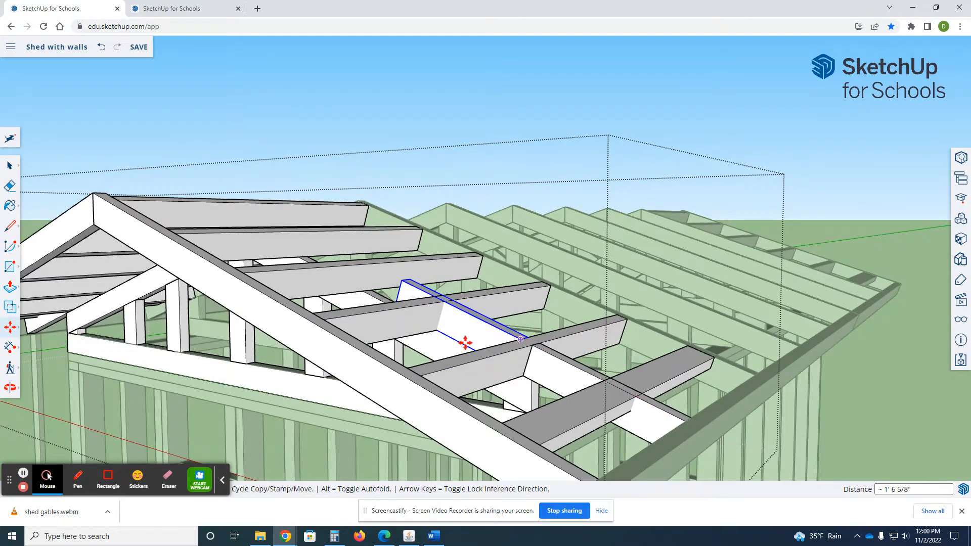
middle_click_drag(466, 344, 602, 396)
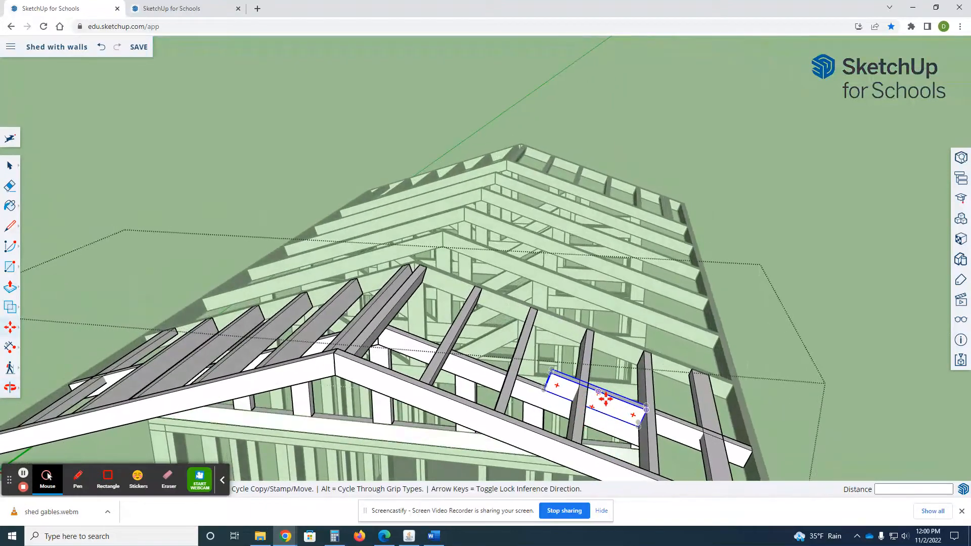
right_click(605, 399)
left_click(647, 263)
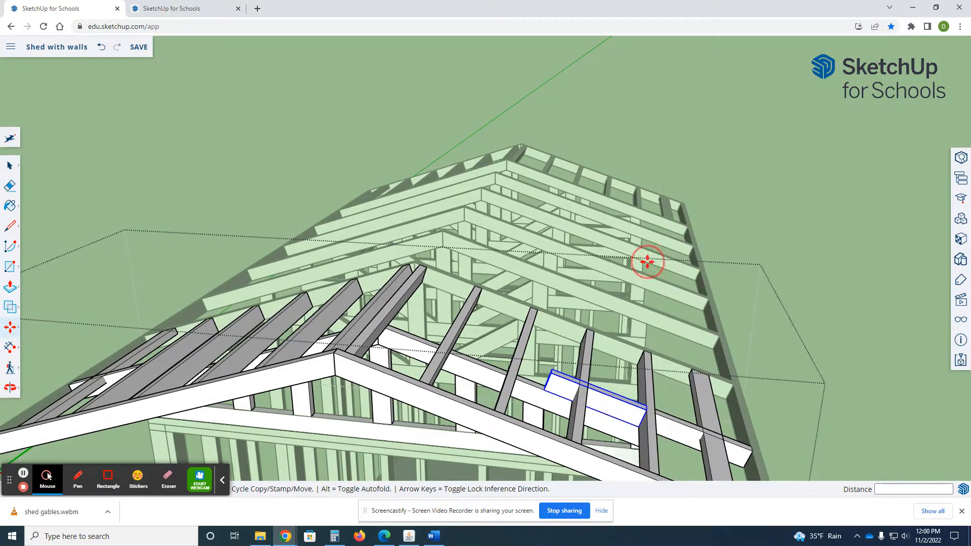
Inside the copied piece, push its upper end back about 7 5/8" to the next blocking's face so it fills a single bay.
middle_click_drag(560, 392, 595, 403)
key("space")
key("p")
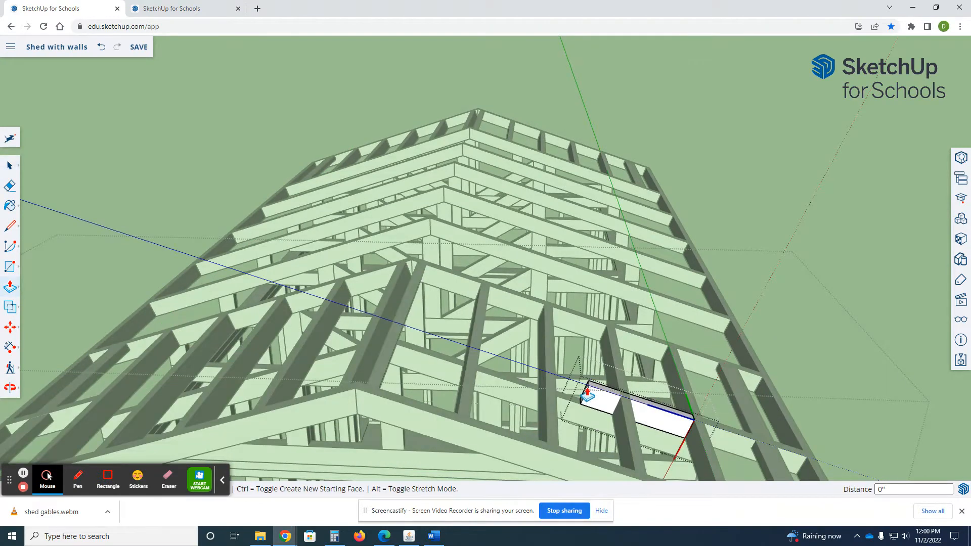
scroll(589, 395, "up", 3)
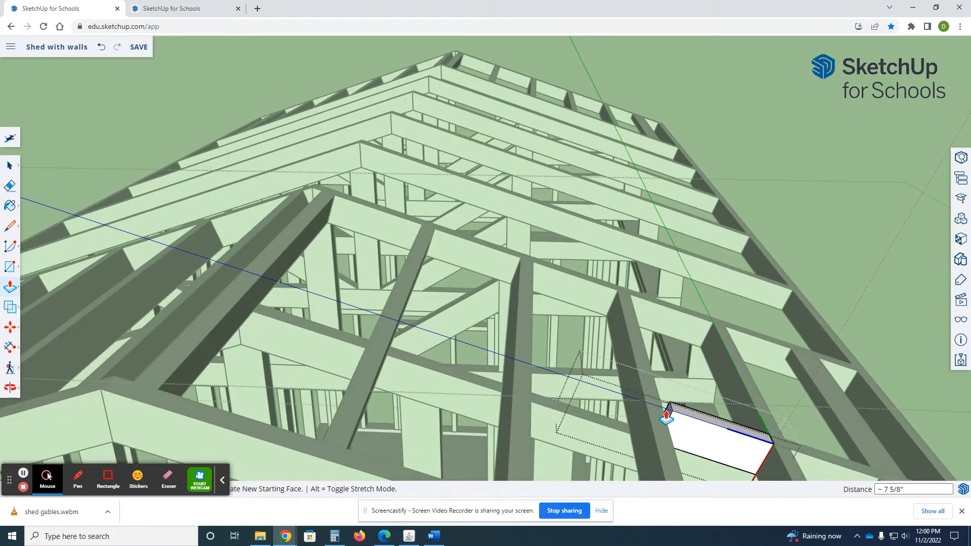
left_click(670, 440)
key("space")
left_click(571, 363)
Copy the one-bay rafter piece 1' up the slope and multiply it by 3 to fill the remaining bays up to the ridge.
left_click(688, 422)
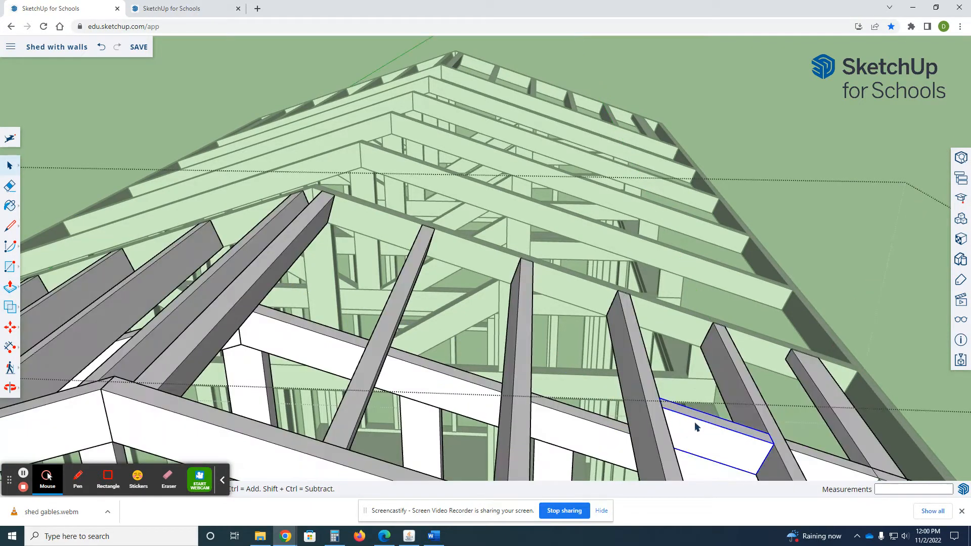
key("m")
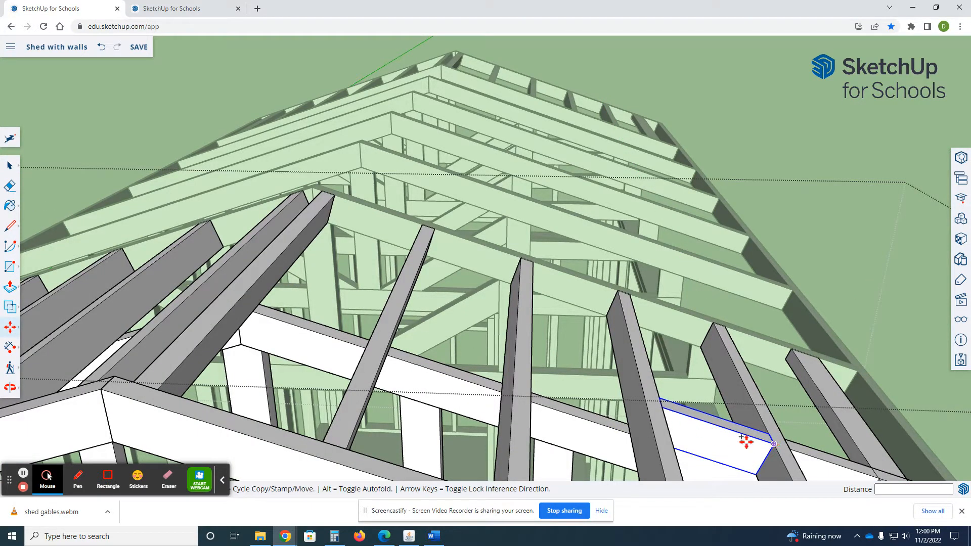
left_click(773, 444)
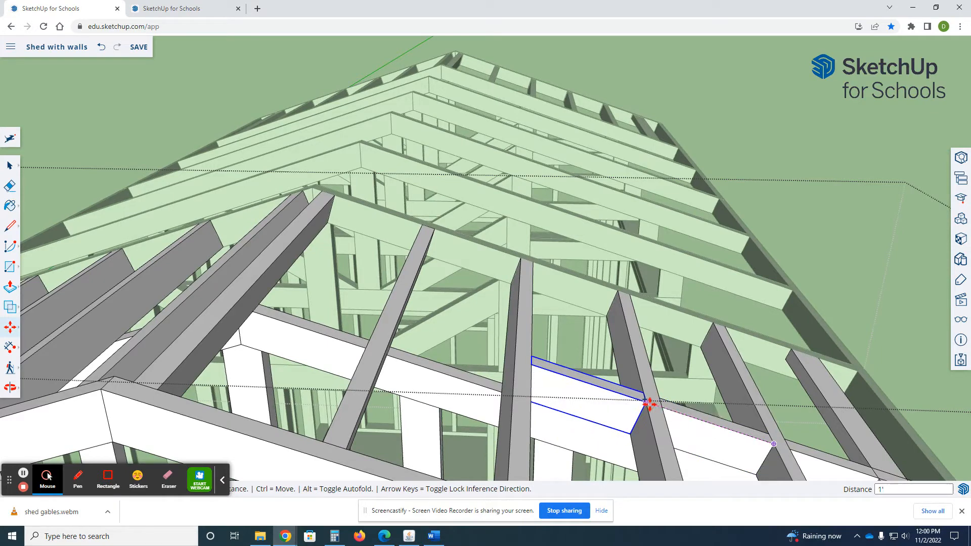
left_click(650, 406)
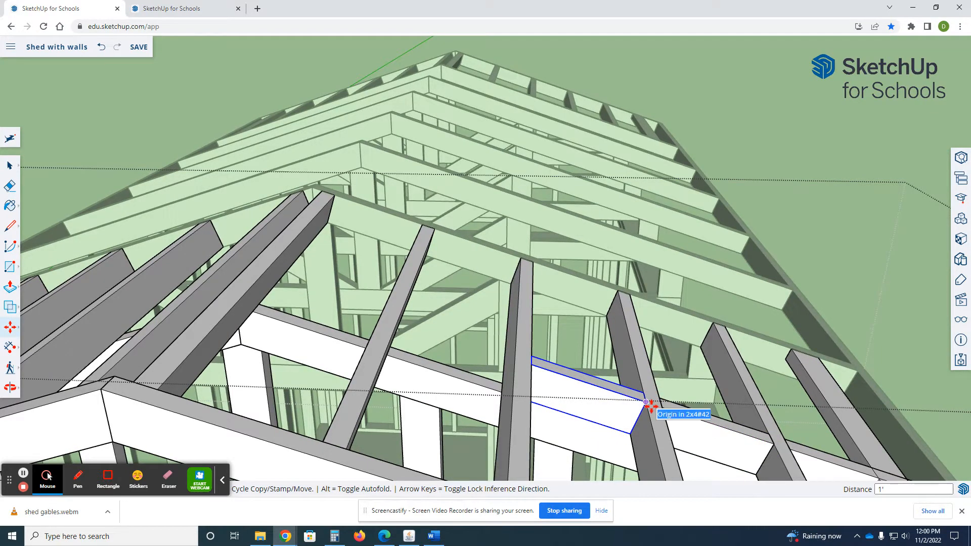
key("Return")
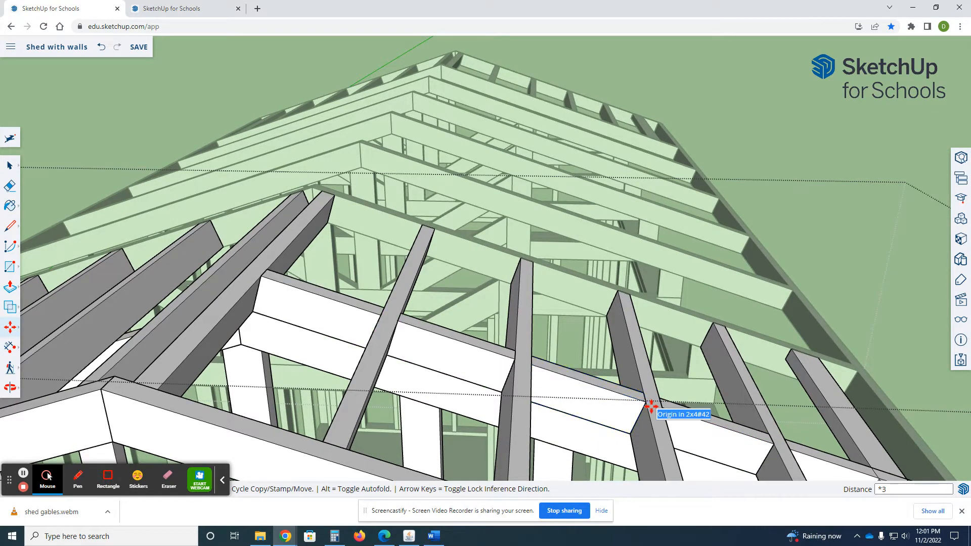
Trace lines around the outline of the last blocking where it crosses the eave-end rafter piece, viewed from beneath the overhang.
middle_click_drag(220, 323, 669, 383)
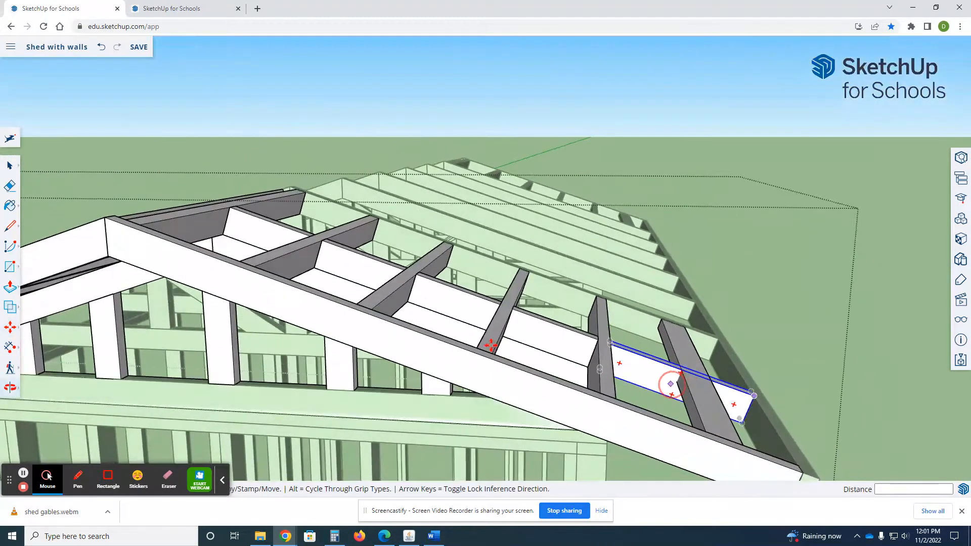
scroll(419, 276, "up", 3)
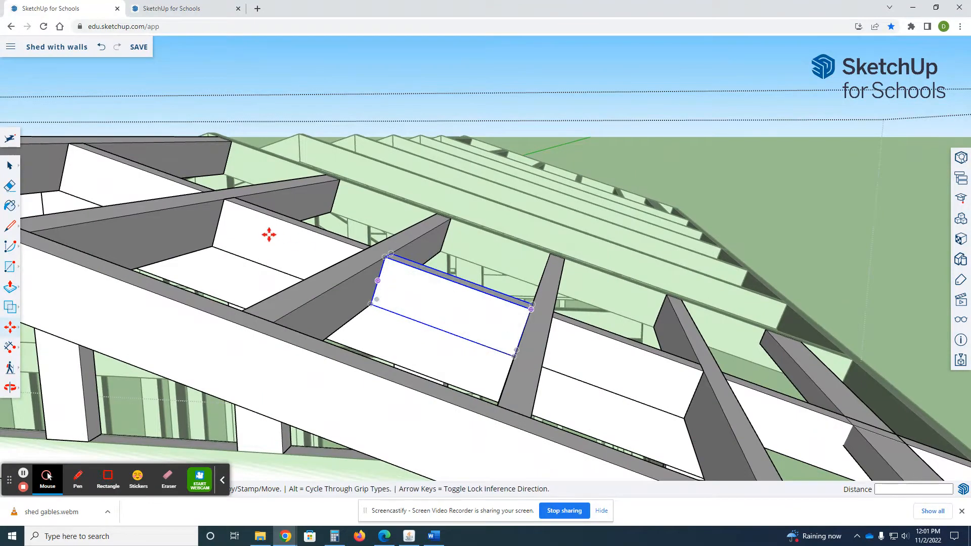
scroll(299, 247, "down", 4)
middle_click_drag(566, 388, 498, 323)
middle_click_drag(639, 342, 695, 291)
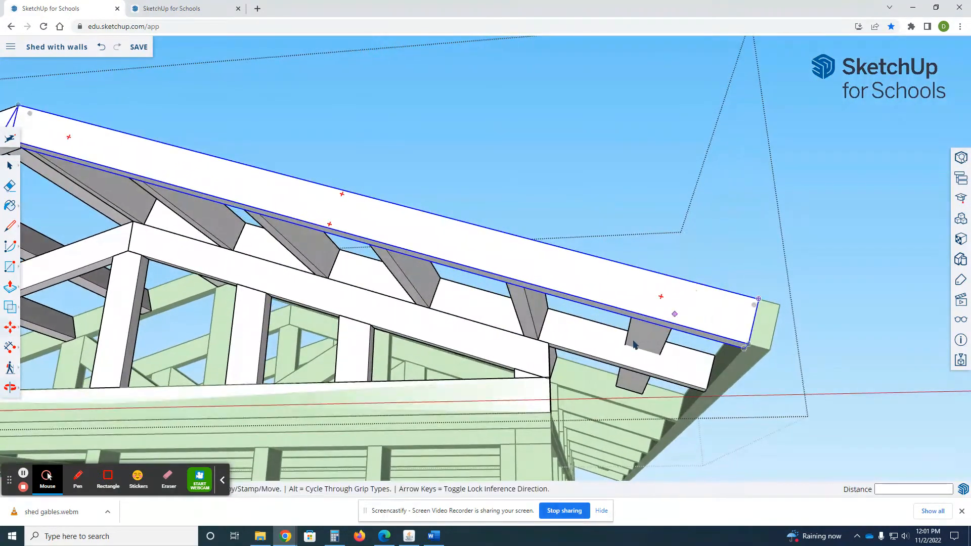
key("space")
left_click(614, 341)
scroll(619, 328, "up", 3)
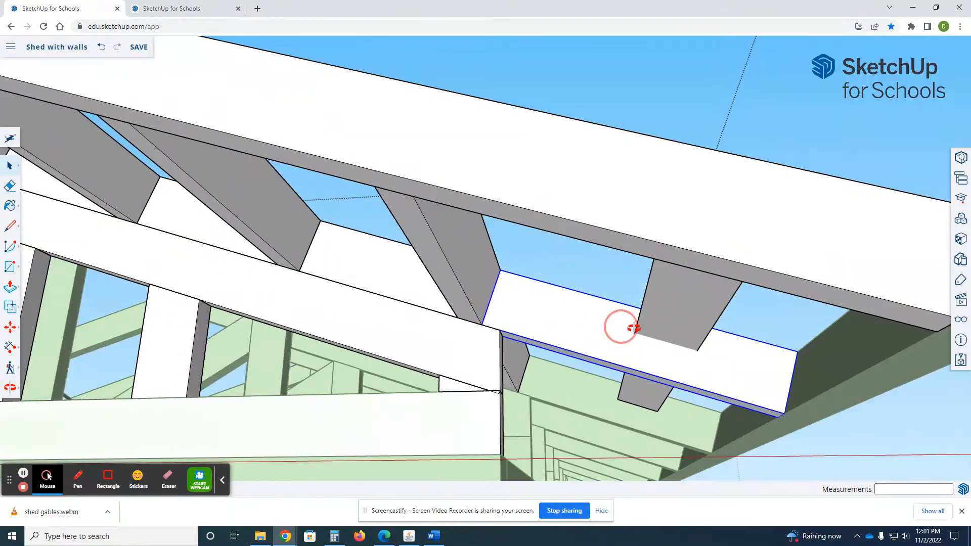
scroll(634, 328, "up", 6)
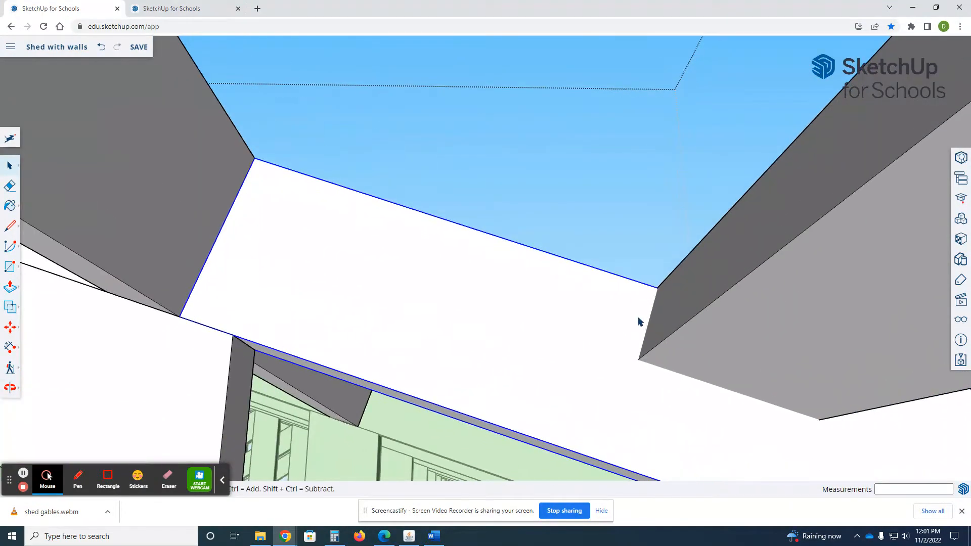
key("l")
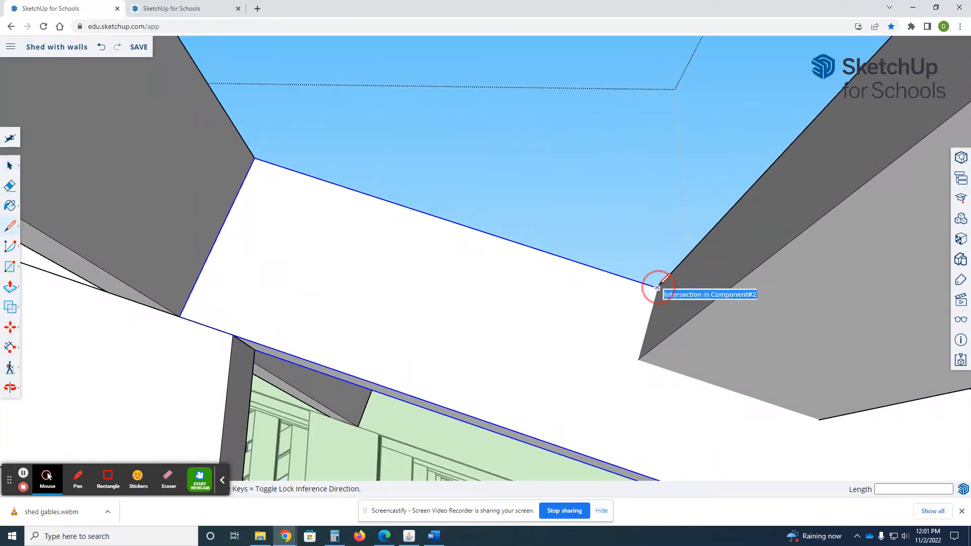
left_click(658, 286)
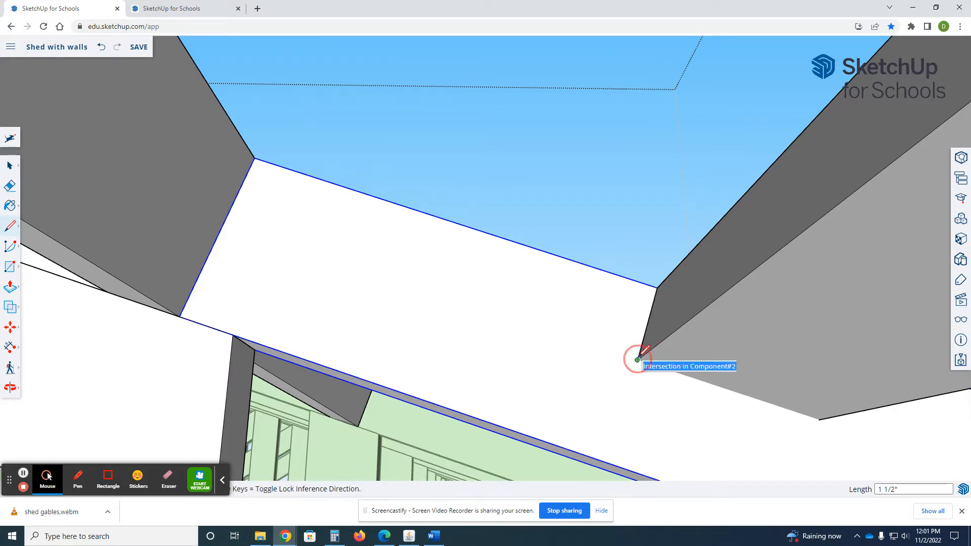
left_click(638, 360)
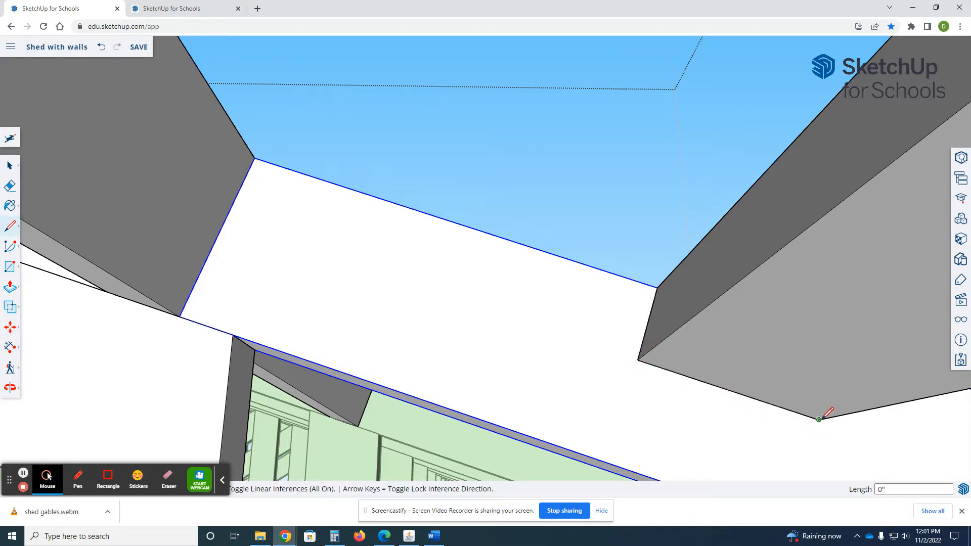
middle_click_drag(807, 440, 636, 428)
left_click(867, 260)
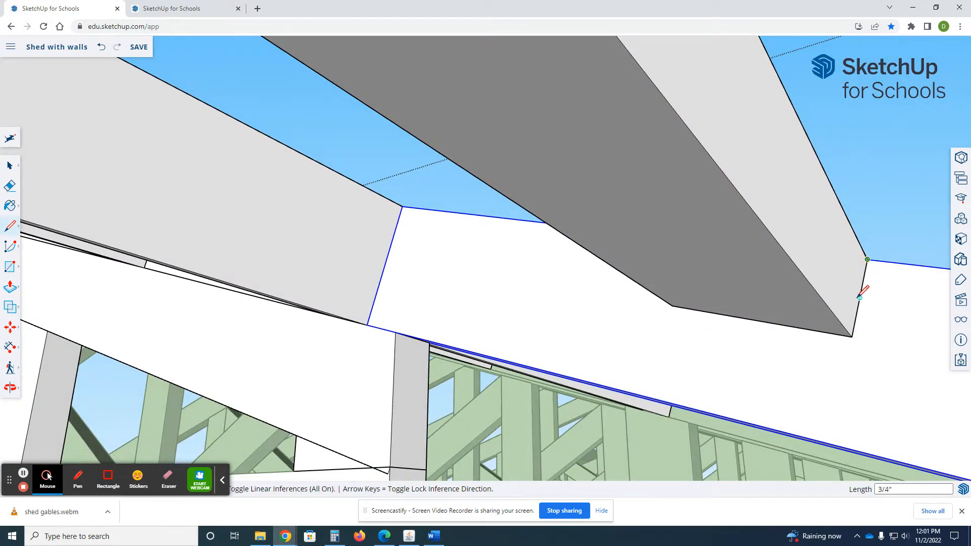
key("p")
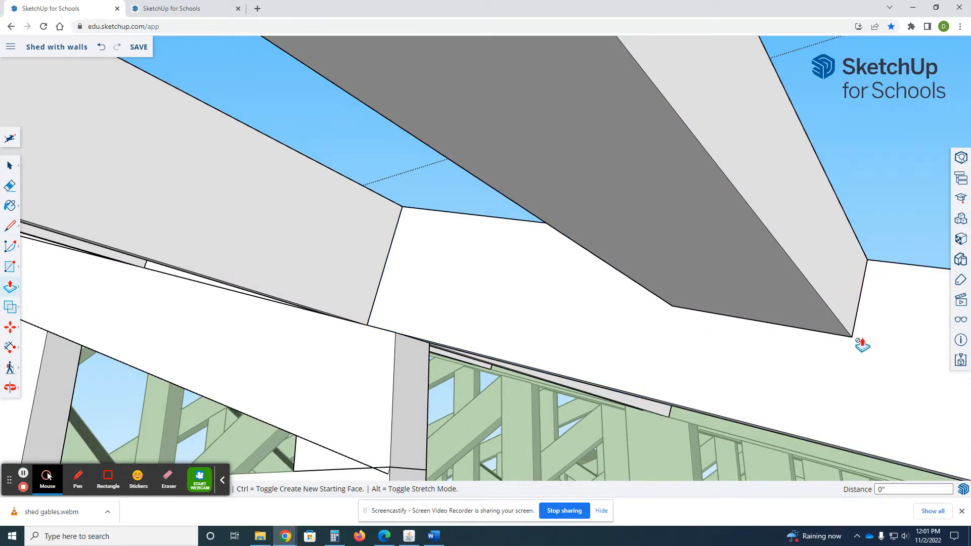
middle_click_drag(878, 353, 748, 487)
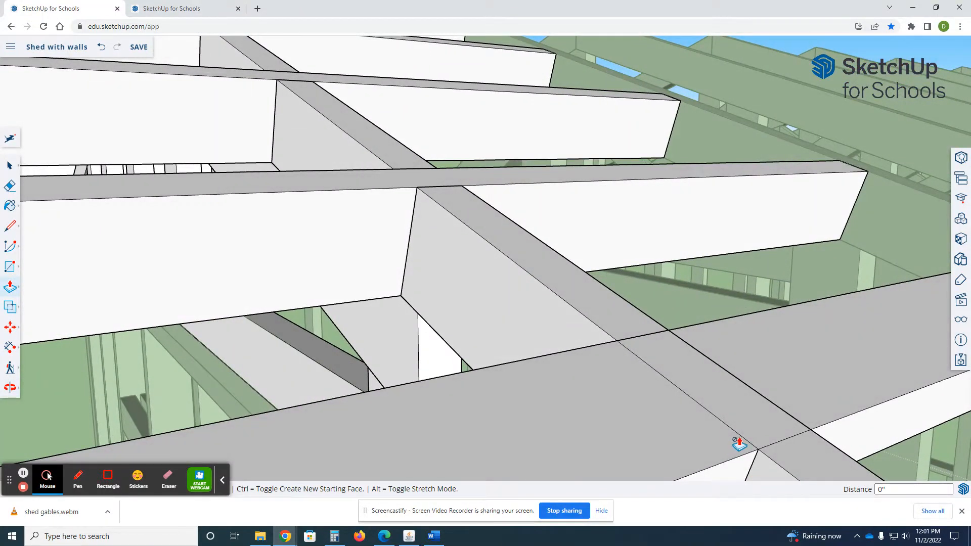
key("space")
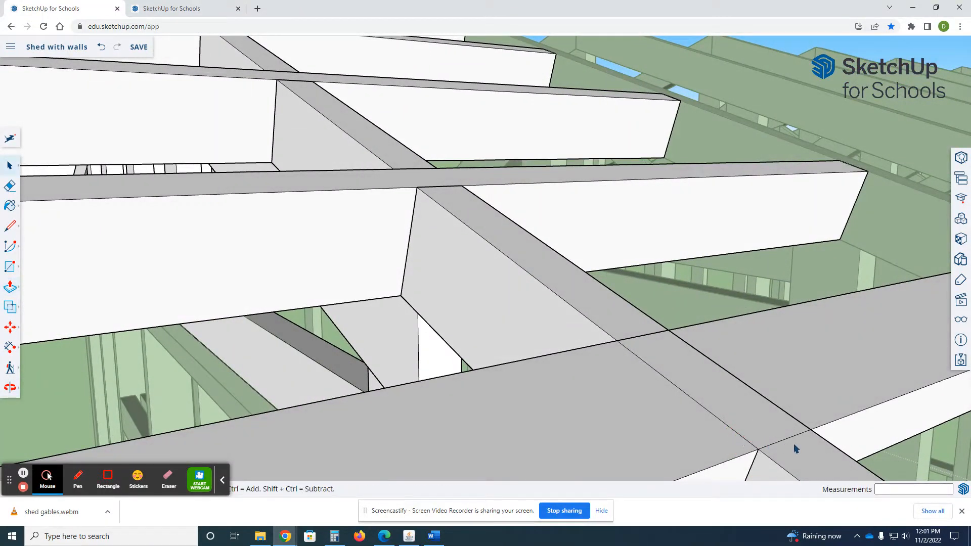
double_click(794, 447)
scroll(796, 450, "down", 3)
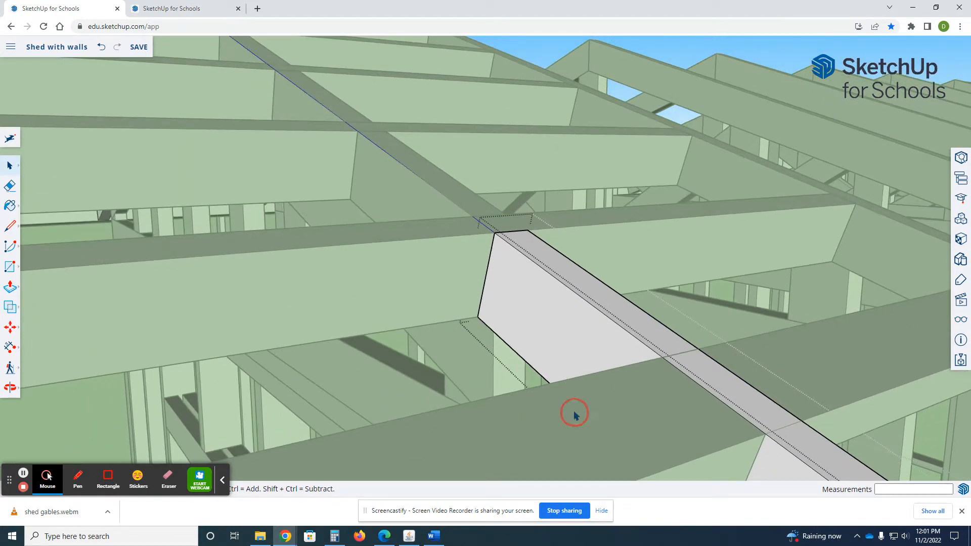
scroll(425, 375, "down", 1)
left_click(430, 380)
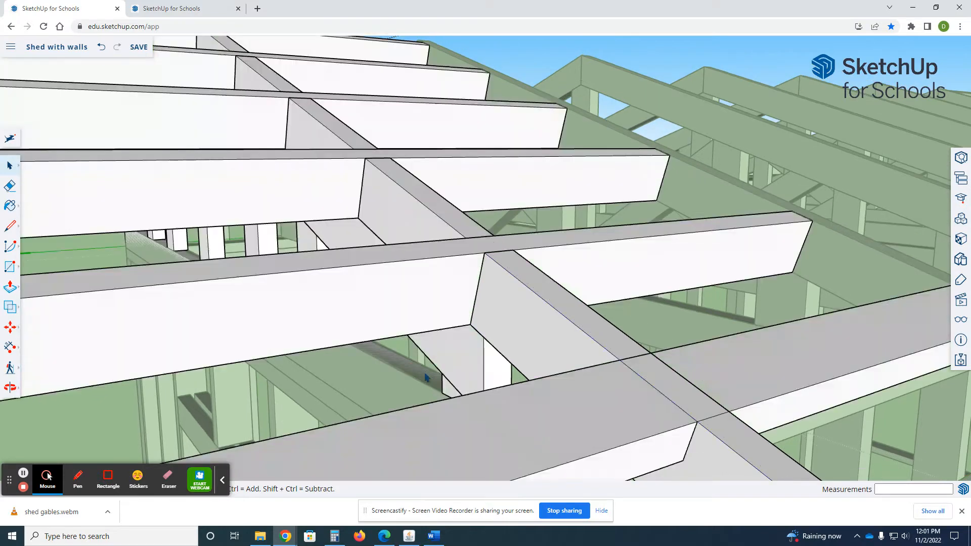
Undo the last outline lines drawn around the lowest blocking on the overhang.
scroll(476, 388, "down", 3)
key("ctrl+z")
key("ctrl+z")
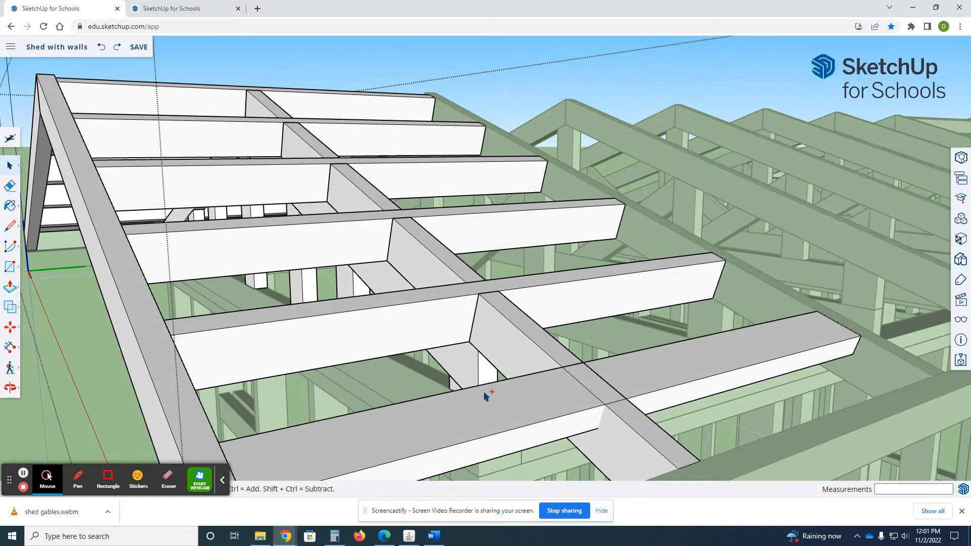
Inside the eave-end rafter piece, trace lines around the blocking's outline on the piece's side face, 1 1/2" deep at the notch end.
double_click(620, 442)
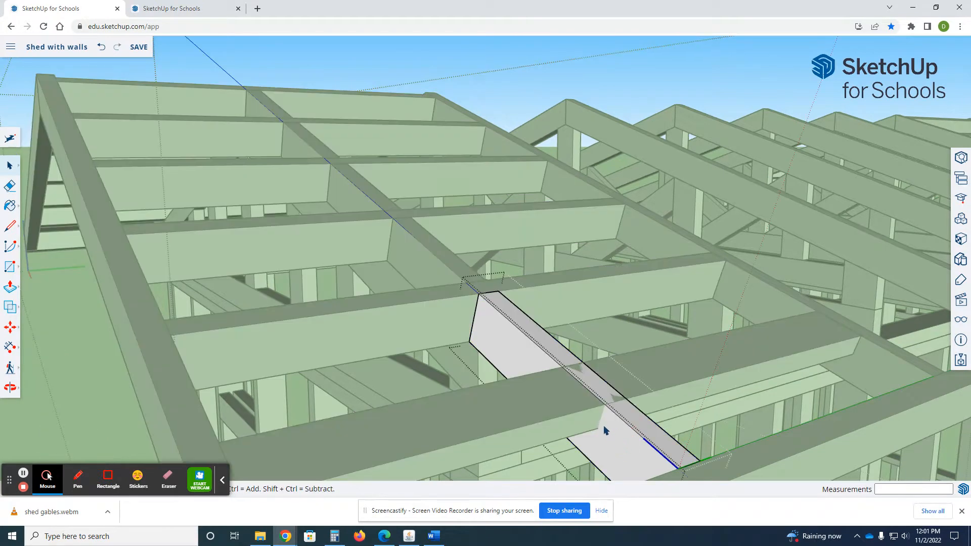
scroll(603, 424, "up", 3)
key("l")
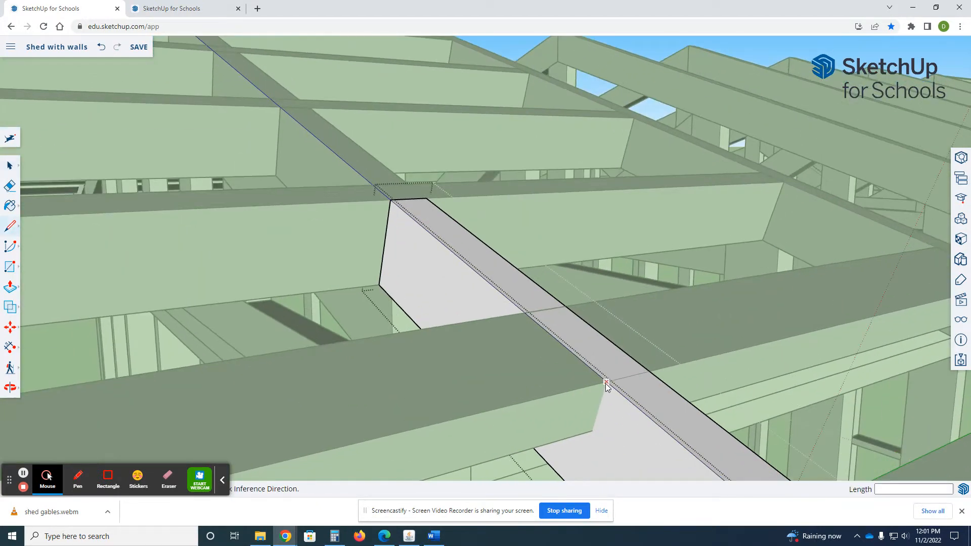
left_click(607, 383)
left_click(593, 431)
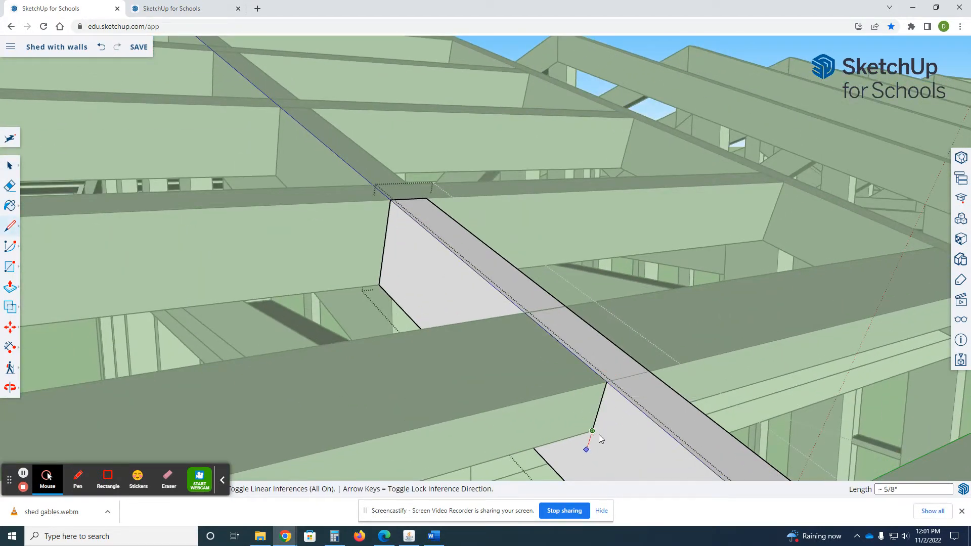
middle_click_drag(601, 439, 761, 334)
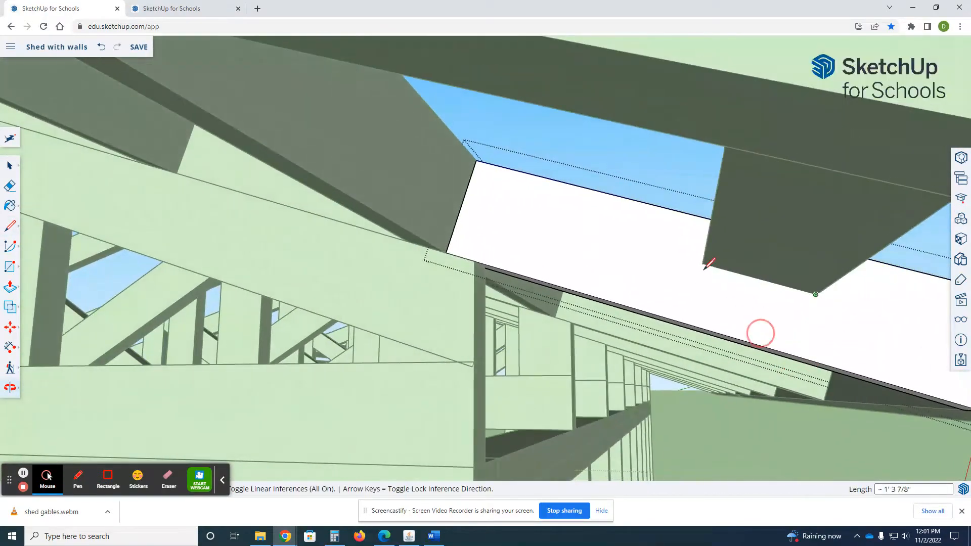
left_click(705, 264)
middle_click_drag(635, 241, 742, 252)
scroll(746, 243, "up", 3)
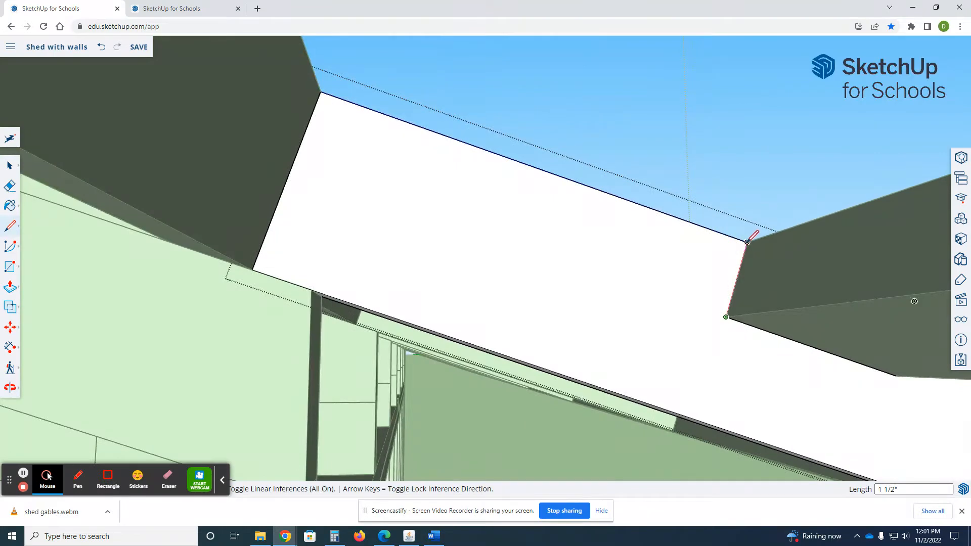
left_click(747, 243)
Push the traced notch area 1 1/2" through the eave-end rafter piece to cut it out, and stop editing the piece.
middle_click_drag(741, 317, 662, 463)
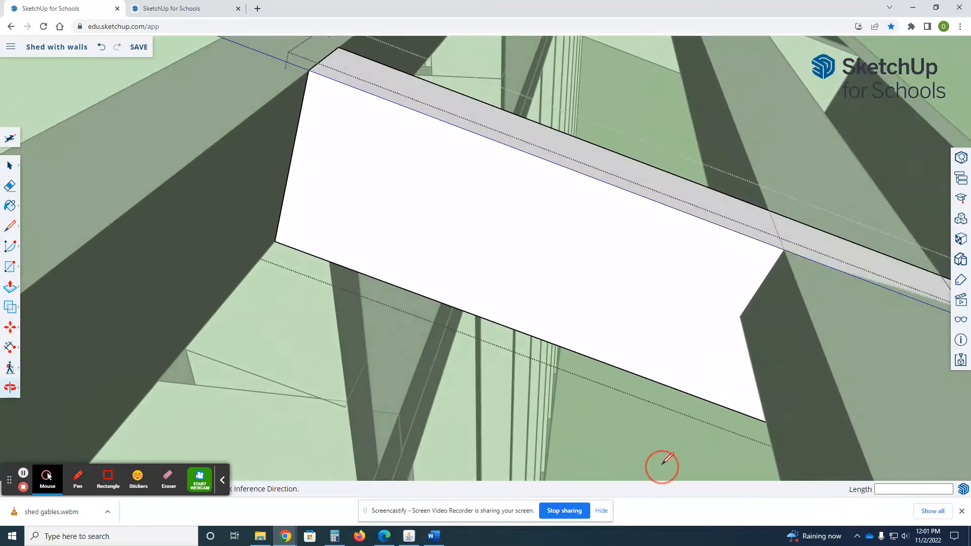
key("p")
left_click(832, 271)
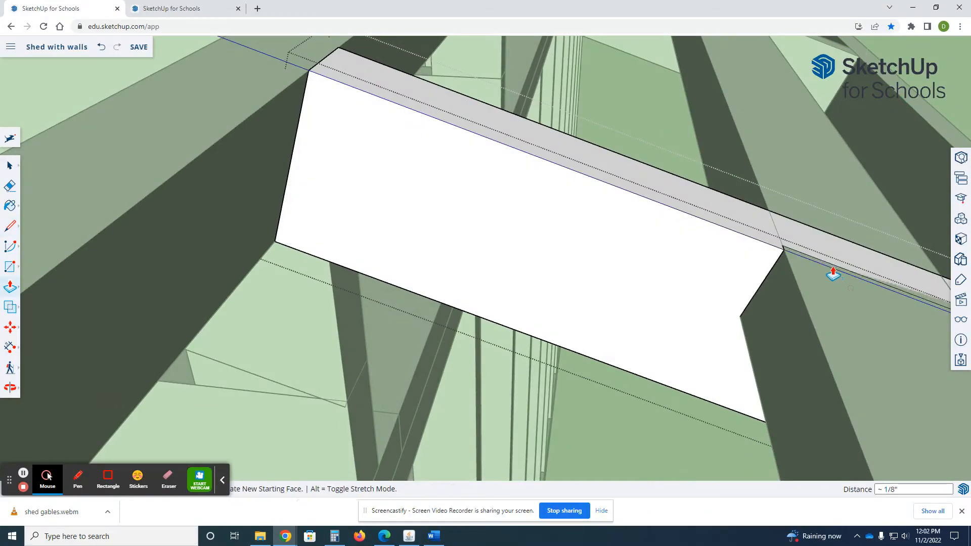
left_click(710, 231)
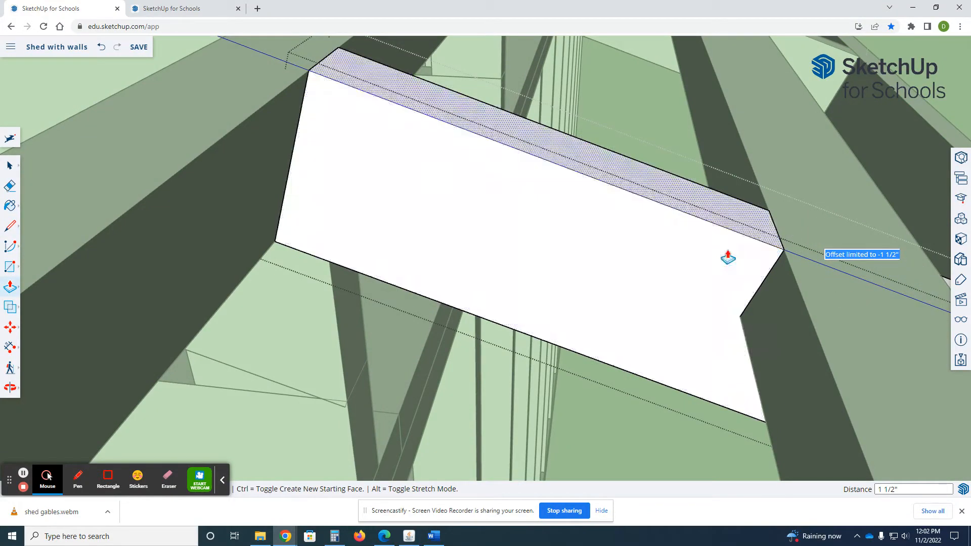
scroll(712, 255, "down", 4)
key("space")
left_click(689, 145)
scroll(639, 386, "down", 8)
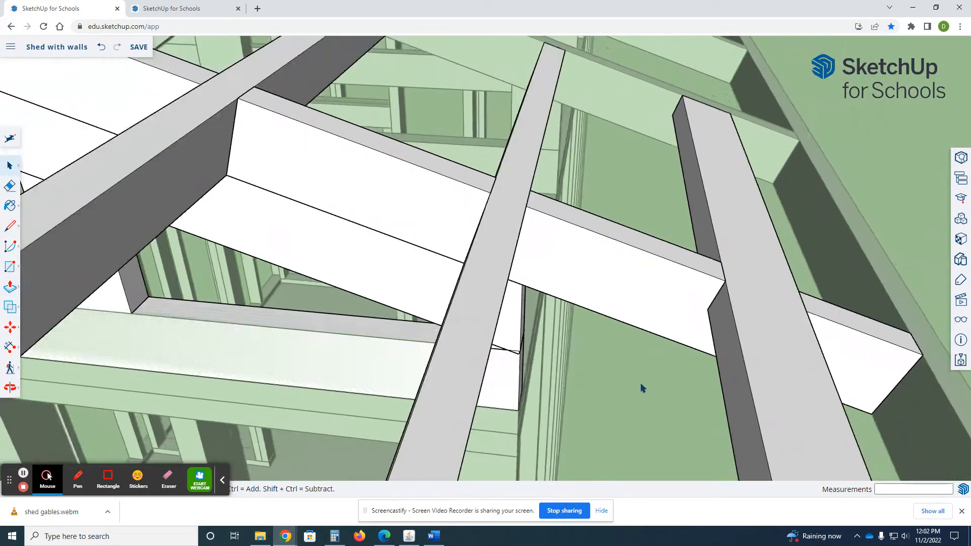
scroll(673, 375, "down", 5)
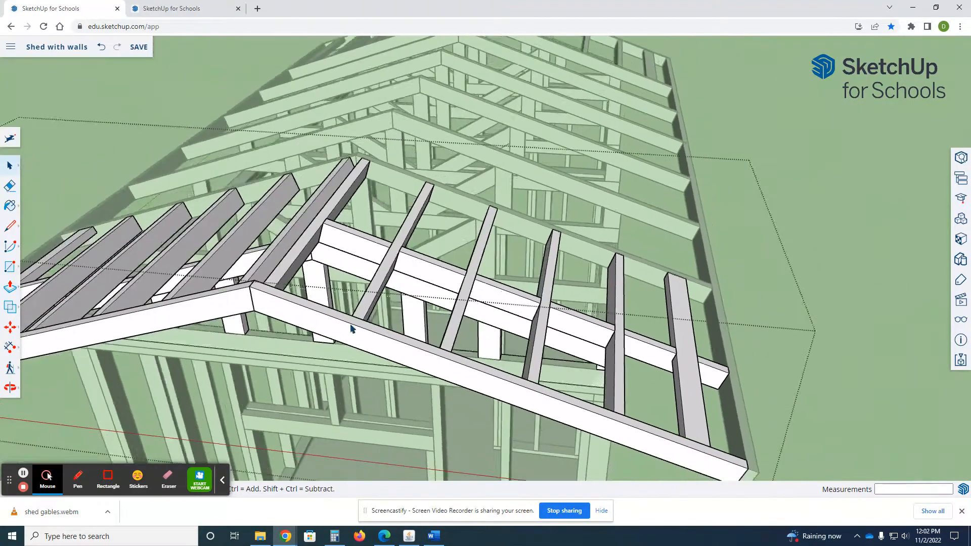
Select the four one-bay rafter pieces on the finished slope and copy them about 13' 4 3/4" sideways, clear of the shed.
middle_click_drag(377, 329, 453, 317)
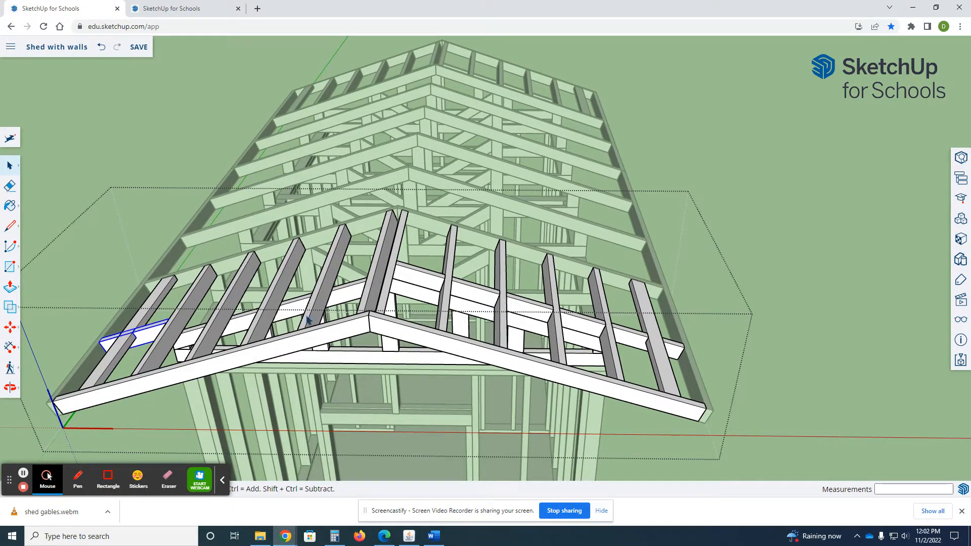
left_click(419, 278)
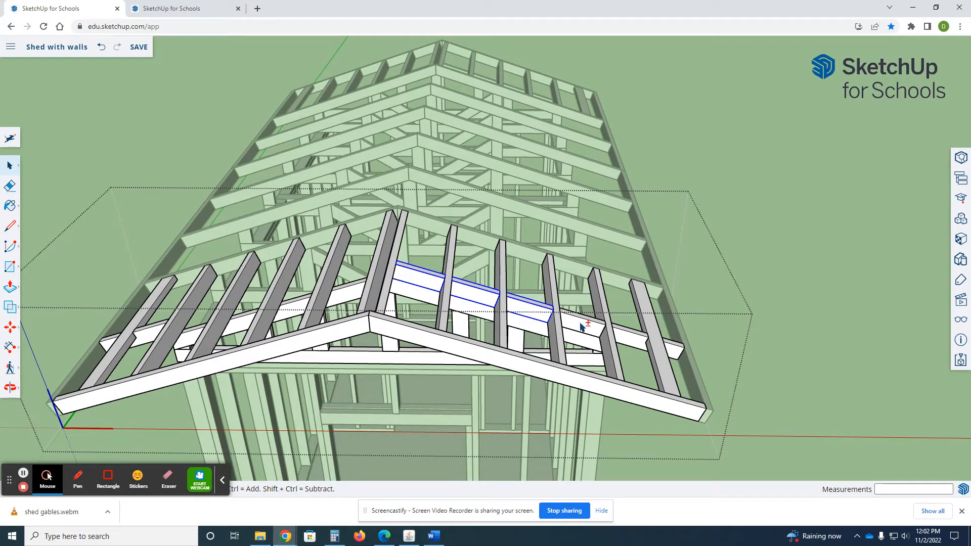
key("m")
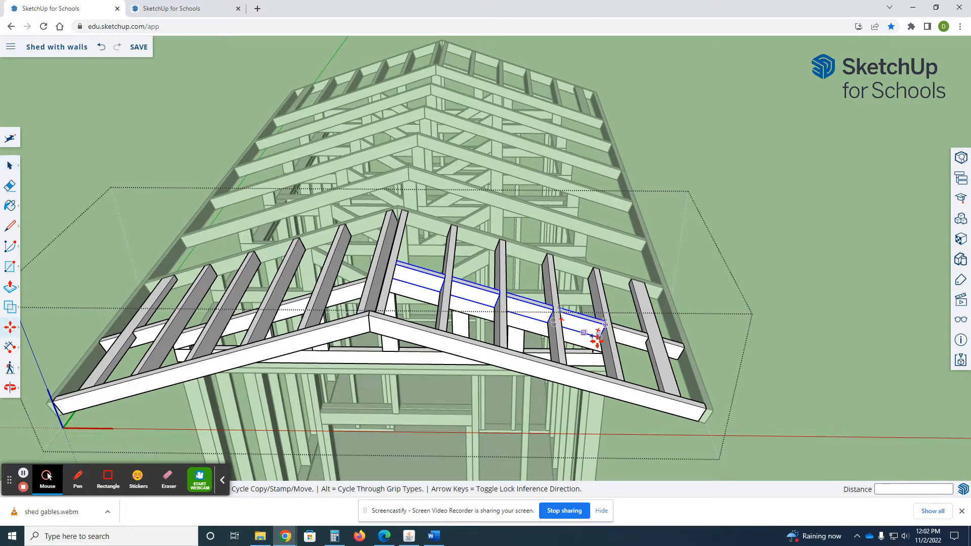
left_click(600, 337)
scroll(481, 314, "down", 5)
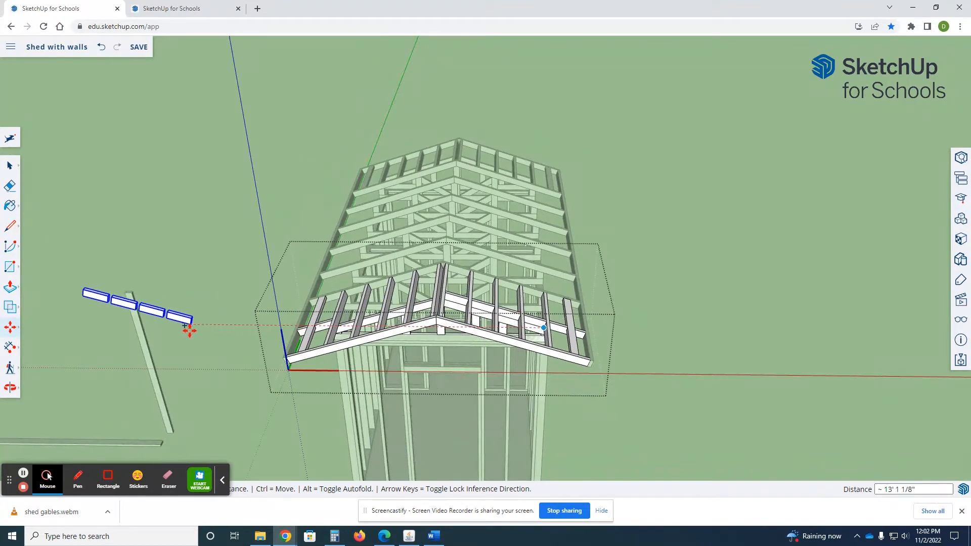
left_click(184, 329)
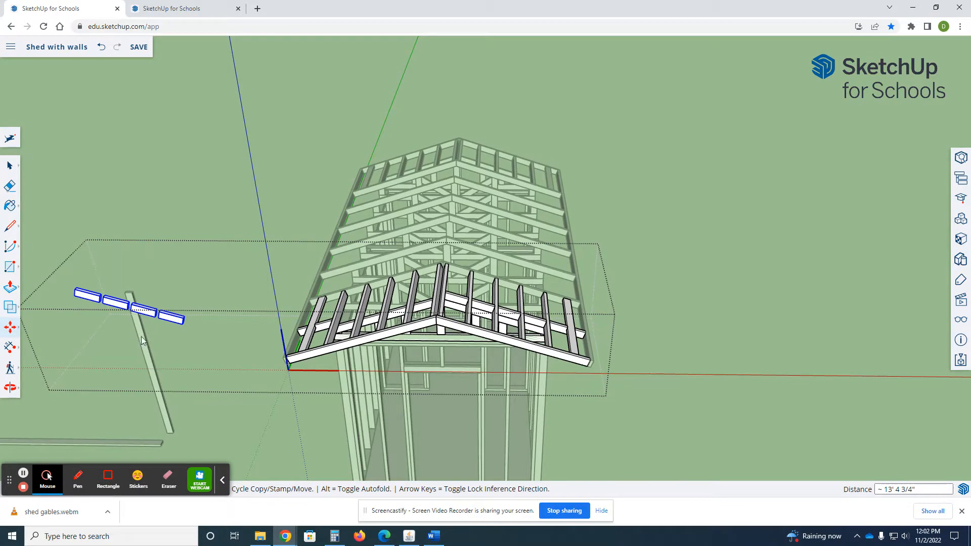
Mirror the four copied rafter pieces along the red axis with a scale of -1.
key("s")
scroll(84, 308, "up", 3)
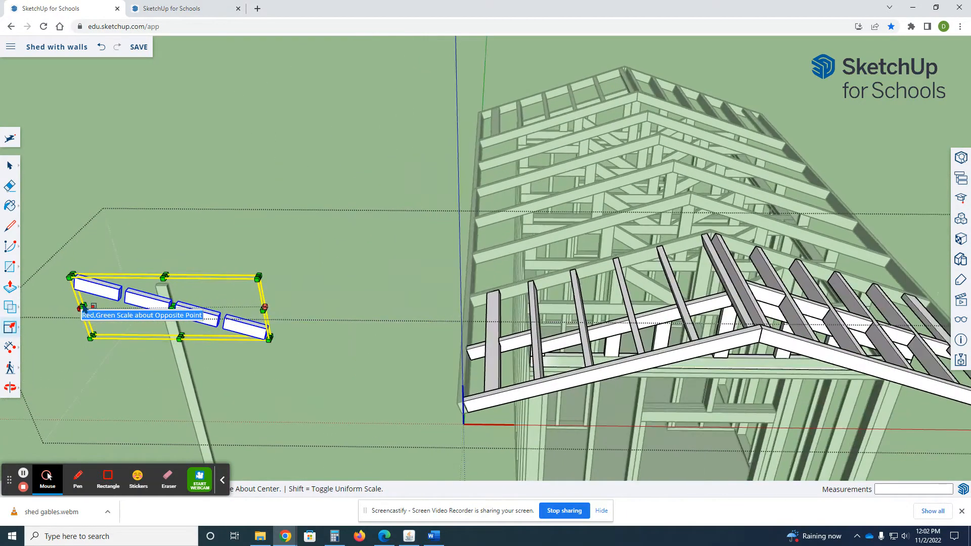
scroll(84, 308, "up", 3)
left_click(82, 305)
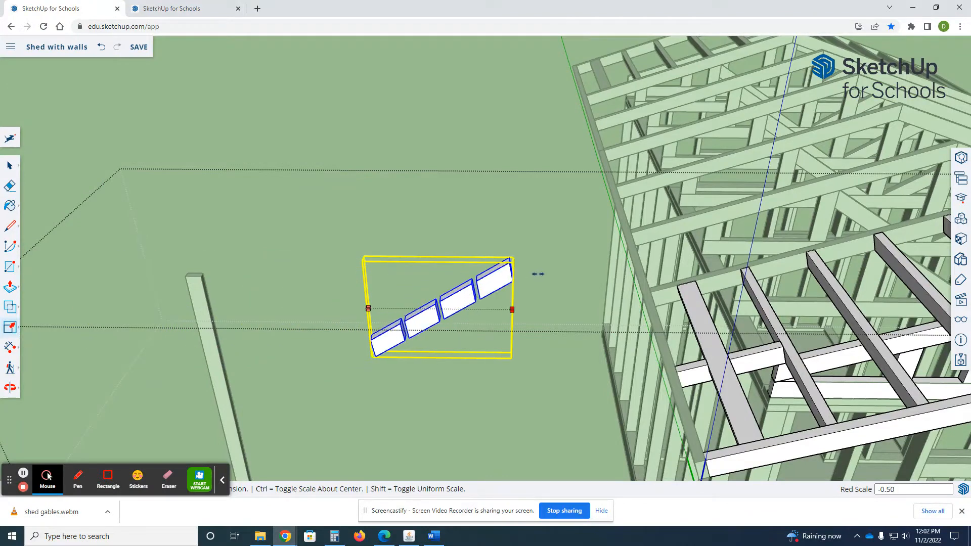
key("Return")
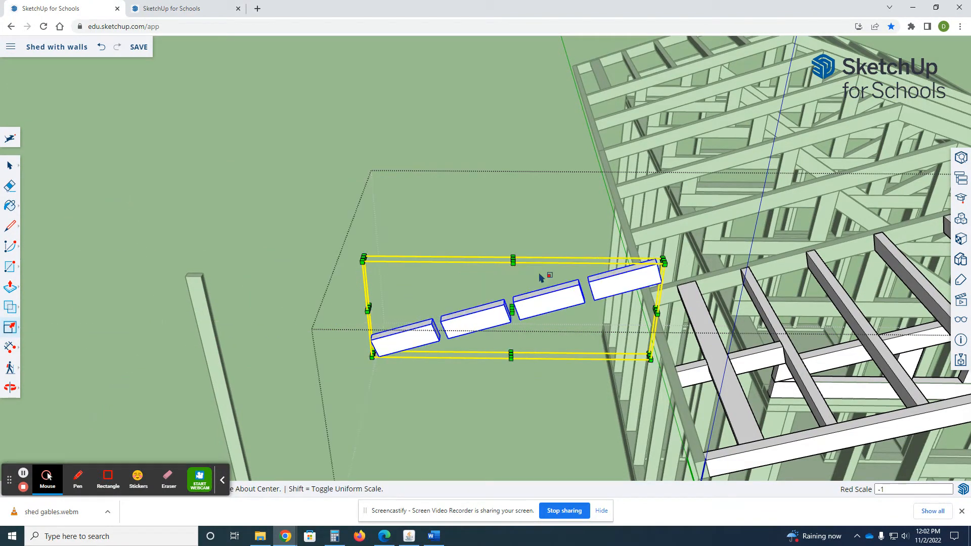
Move the mirrored rafter pieces about 5' 6" onto the opposite slope, snapping the lowest piece's corner to the blocking beside the eave-end piece.
key("m")
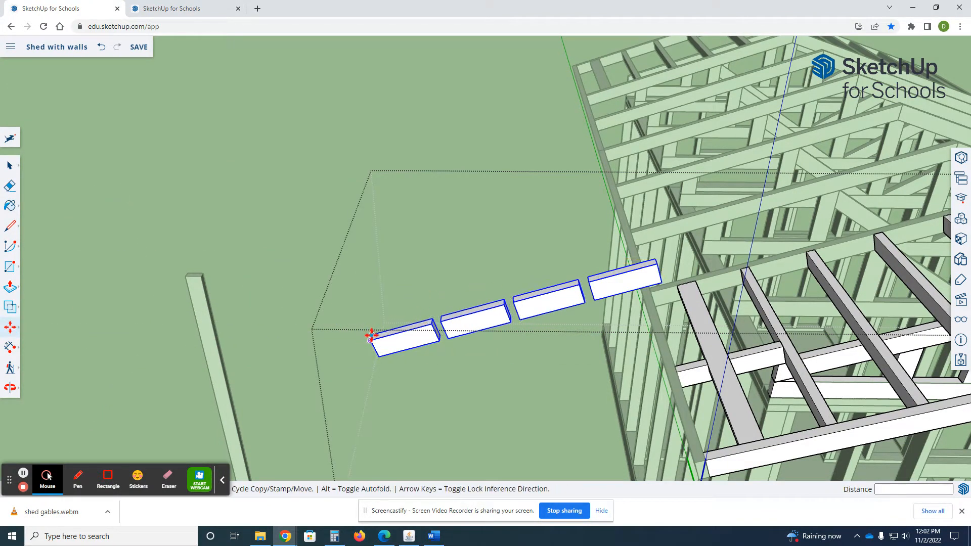
scroll(371, 336, "up", 1)
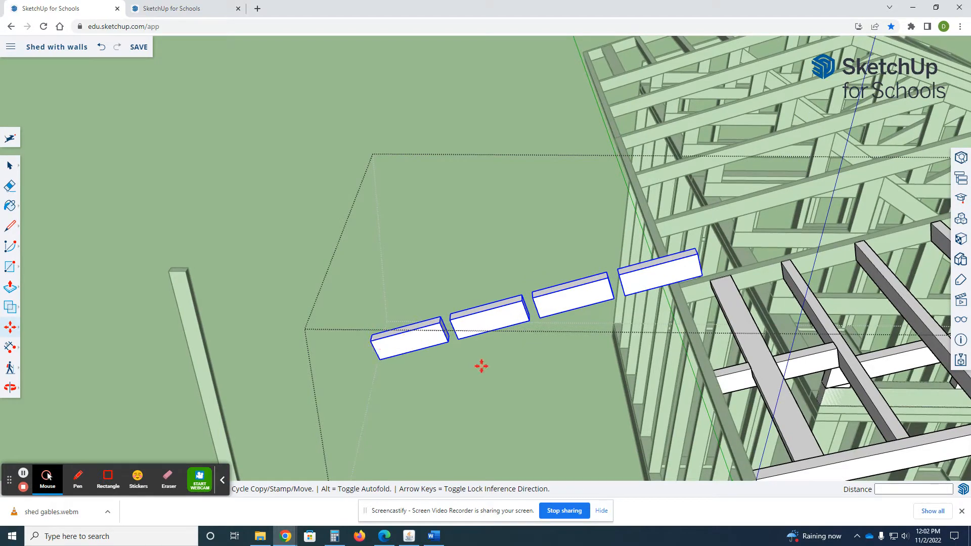
left_click(371, 341)
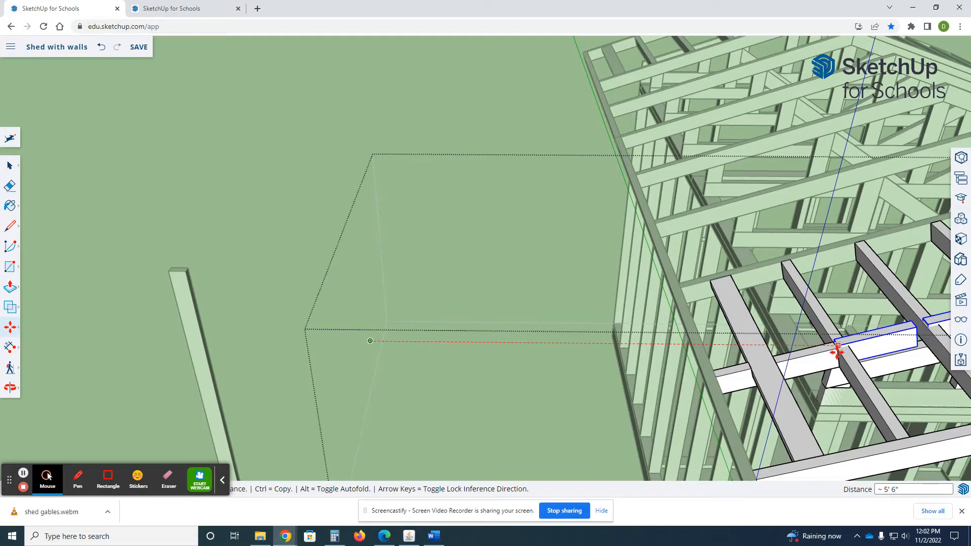
scroll(838, 349, "up", 4)
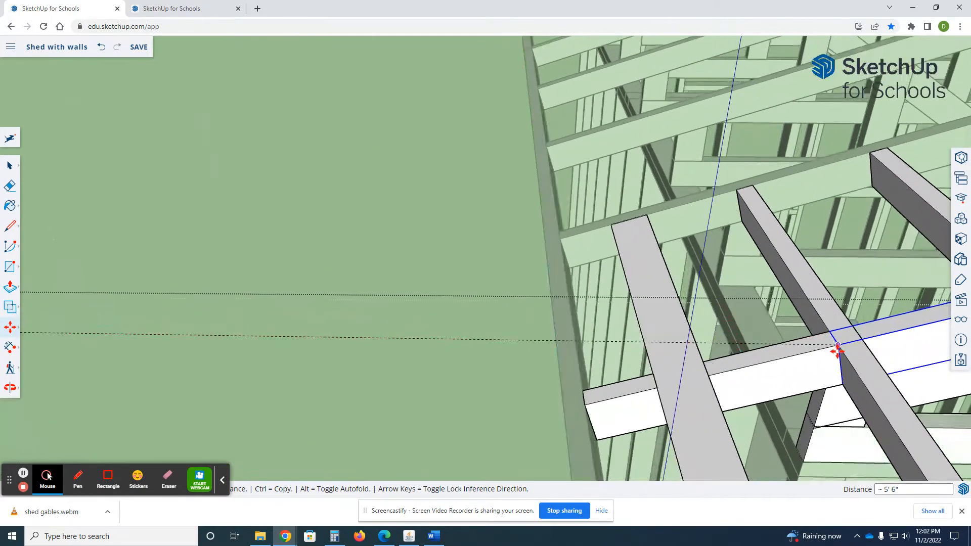
left_click(838, 350)
scroll(477, 379, "down", 5)
scroll(698, 369, "up", 4)
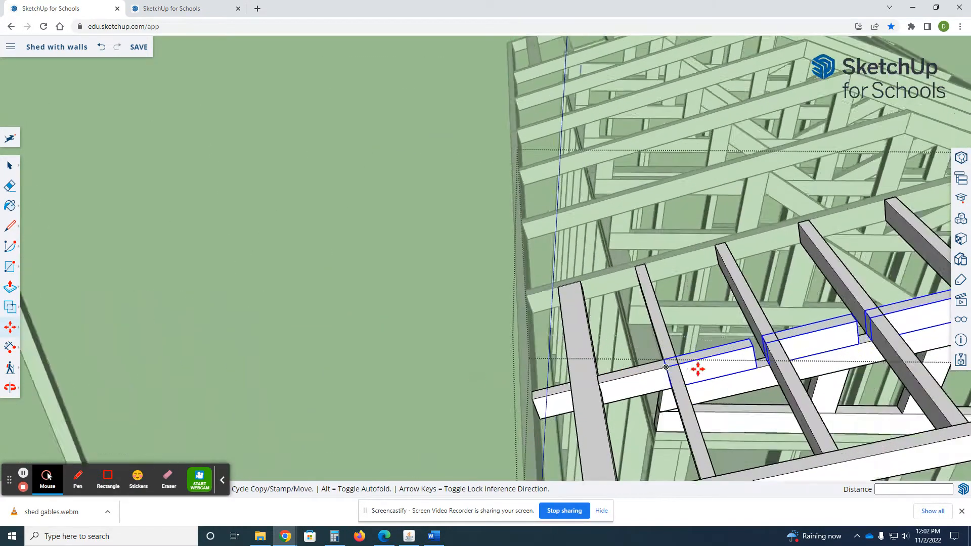
Shift the mirrored pieces about 1 1/2" up the slope so they sit between the blocking, and close the gable group.
scroll(695, 369, "up", 4)
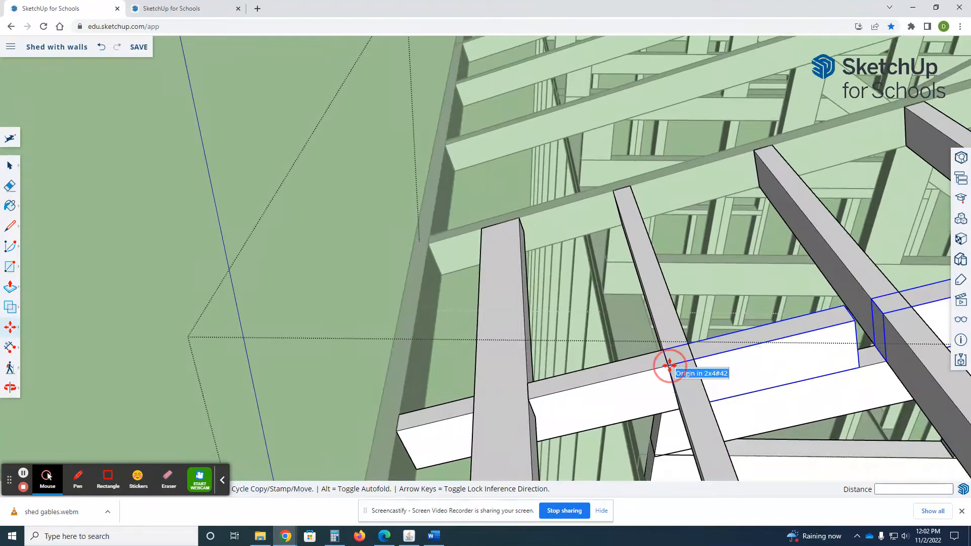
left_click(669, 366)
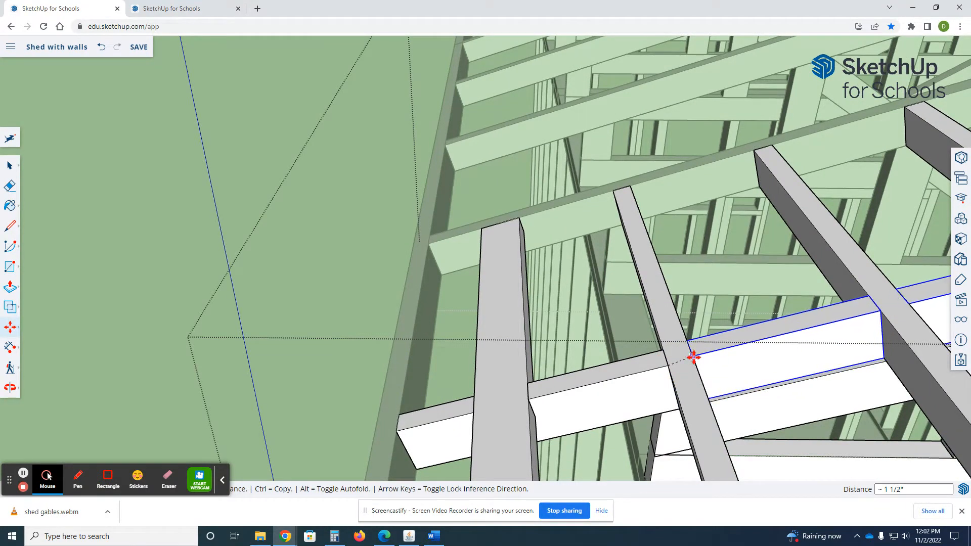
key("space")
left_click(342, 301)
scroll(399, 302, "down", 4)
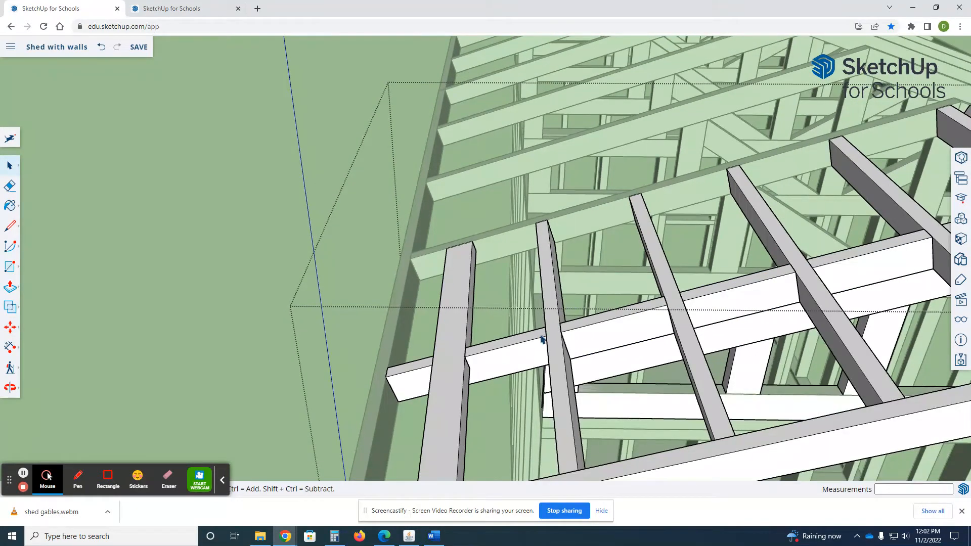
scroll(503, 340, "down", 3)
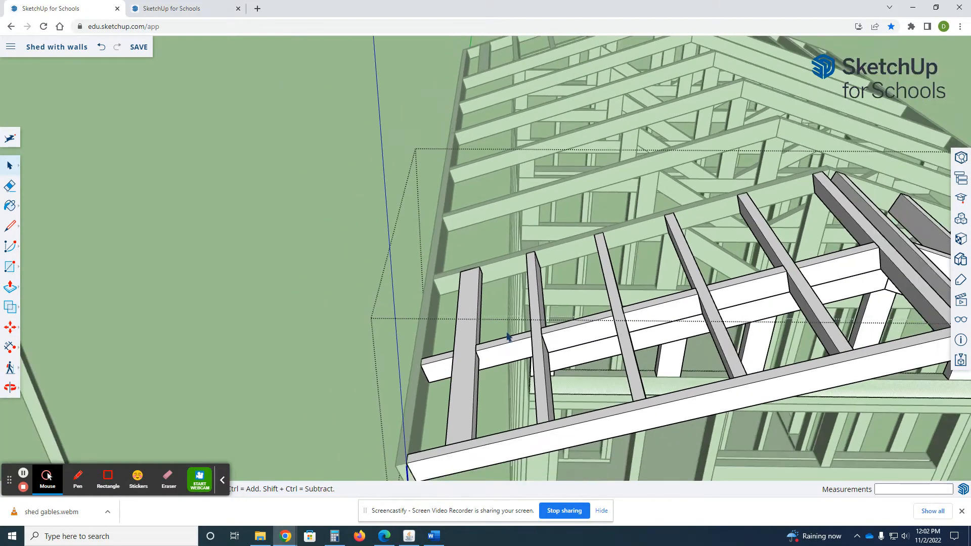
left_click(338, 310)
Delete the old gable overhang assembly at the opposite end of the shed.
scroll(287, 254, "down", 4)
middle_click_drag(717, 323, 508, 319)
middle_click_drag(332, 314, 572, 230)
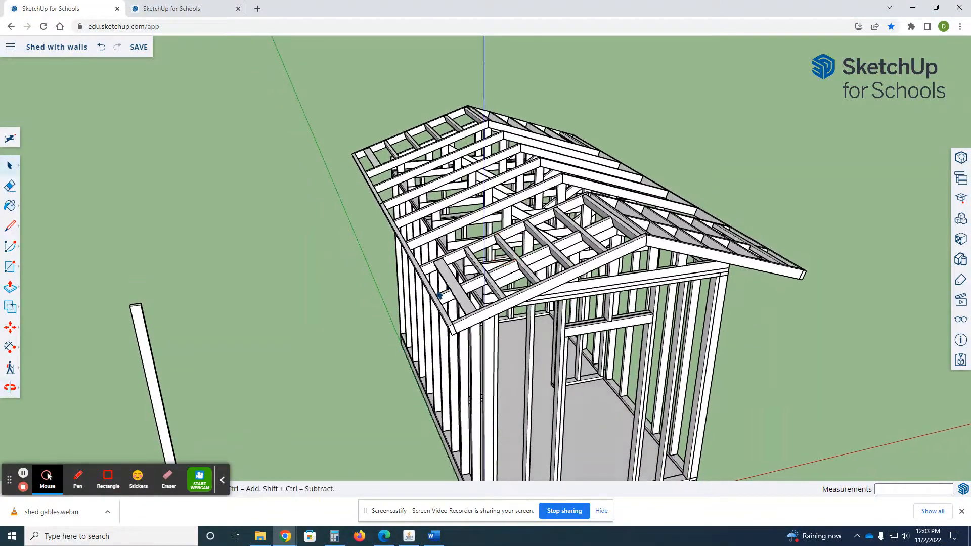
scroll(504, 246, "up", 5)
mouse_move(487, 297)
middle_mouse_down()
mouse_move(612, 228)
mouse_move(744, 217)
mouse_move(675, 224)
middle_mouse_up()
mouse_move(611, 190)
middle_mouse_down()
mouse_move(369, 202)
mouse_move(286, 252)
mouse_move(384, 238)
mouse_move(722, 254)
mouse_move(318, 238)
middle_mouse_up()
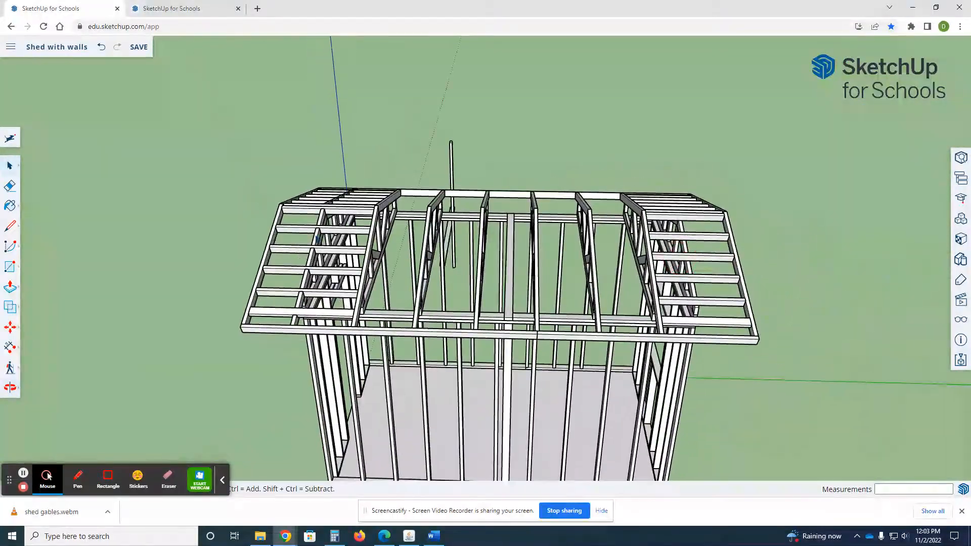
left_click(703, 241)
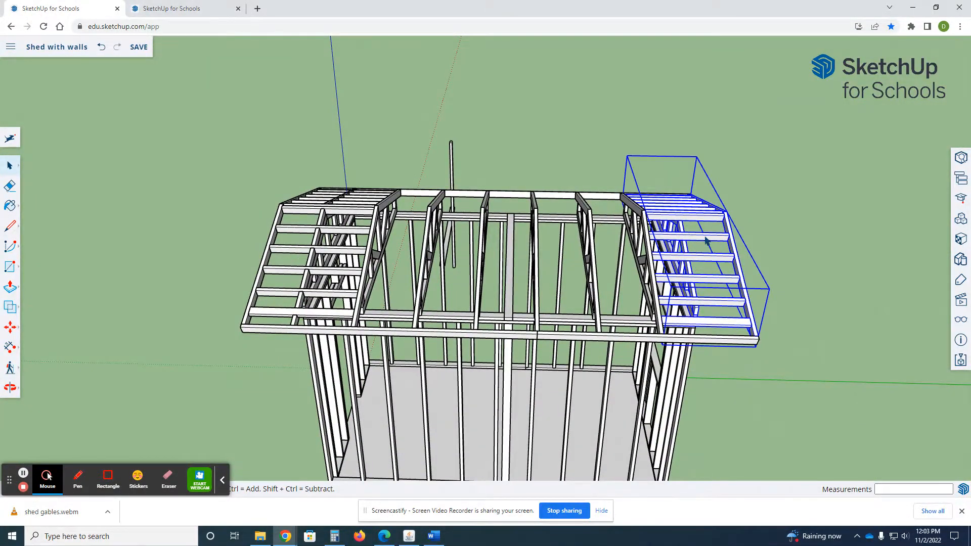
key("Delete")
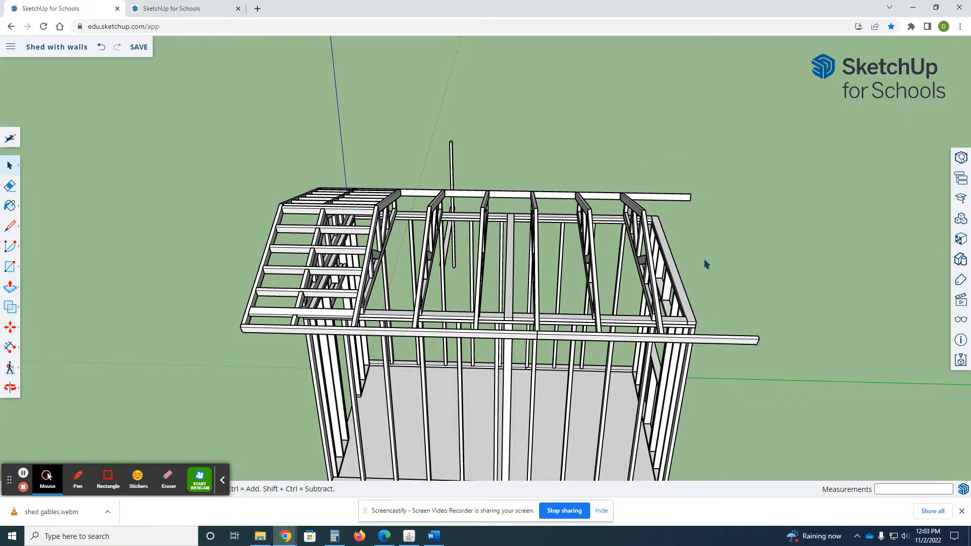
Copy the finished gable overhang assembly about 21' 5/8" along the green axis, past the opposite end of the shed.
left_click(299, 299)
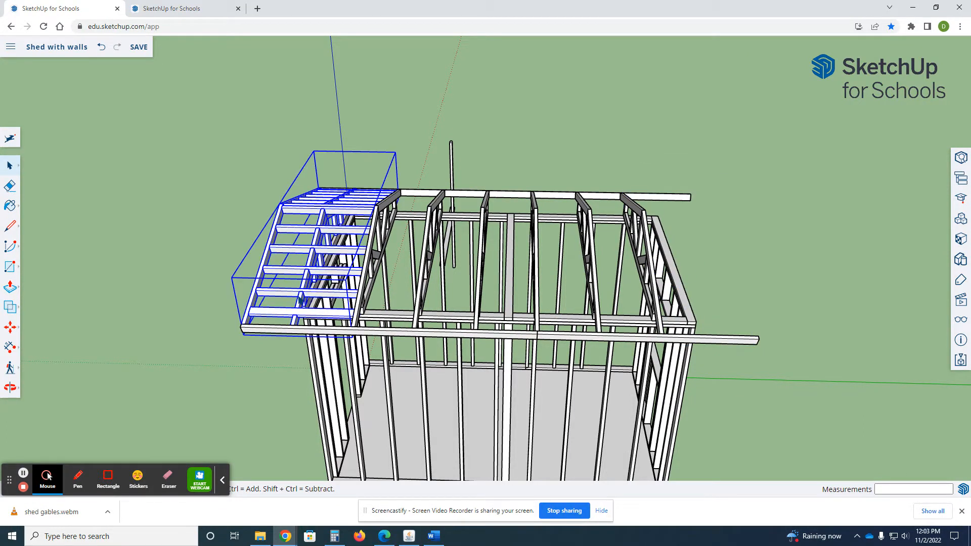
key("m")
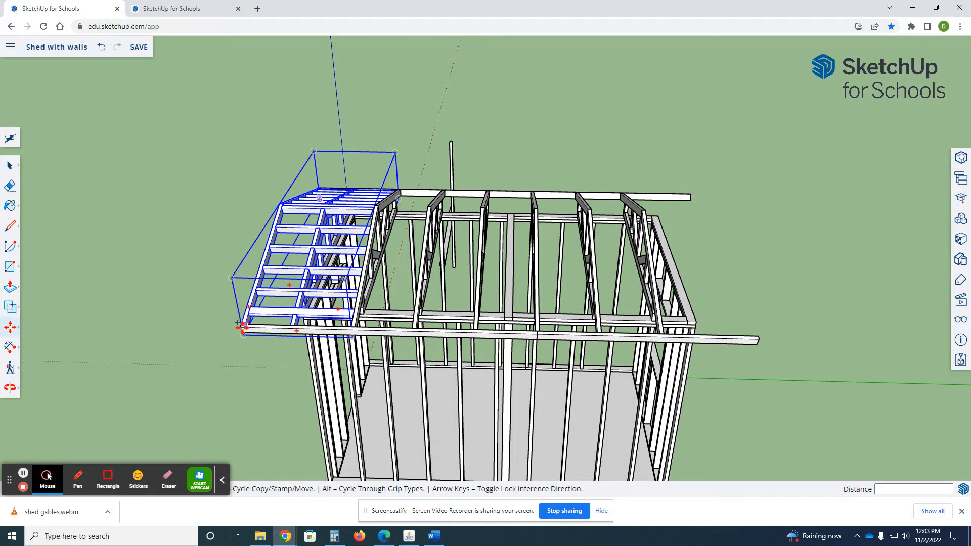
left_click(243, 327)
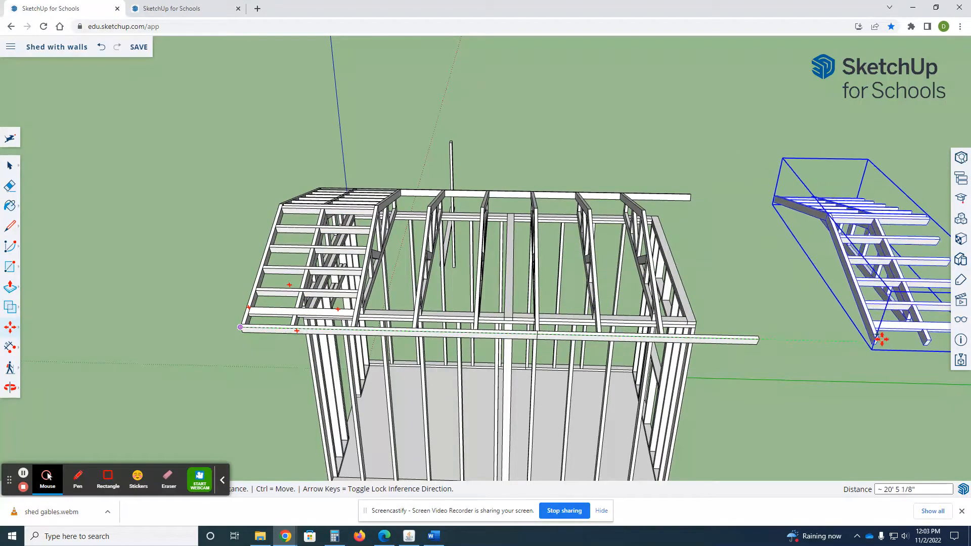
left_click(894, 348)
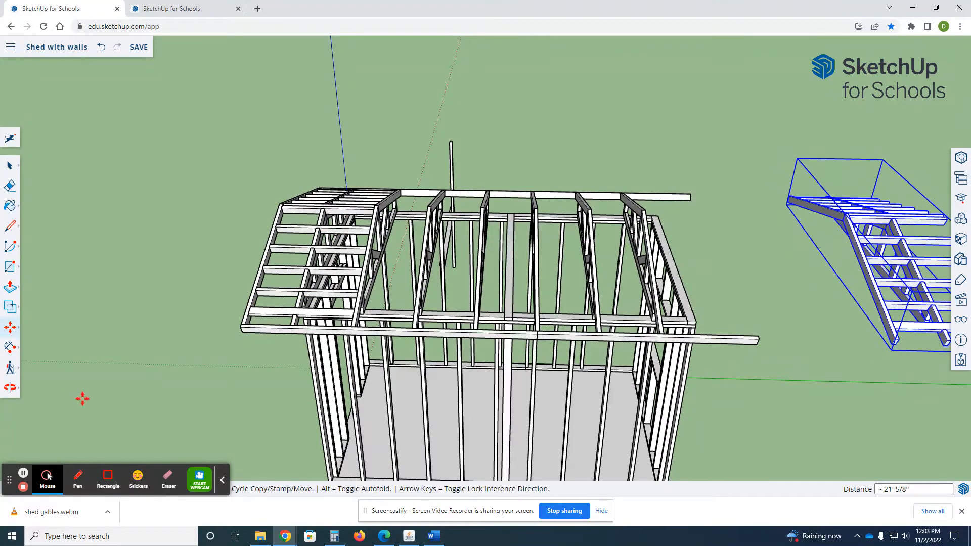
Mirror the copied gable assembly along the green axis with a scale of -1.
key("s")
scroll(163, 397, "down", 4)
scroll(400, 326, "up", 5)
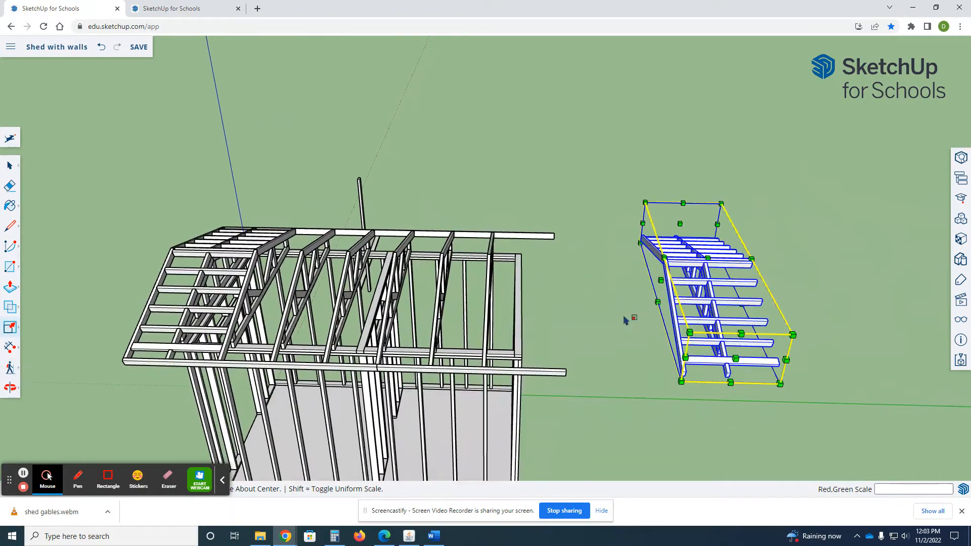
scroll(620, 262, "down", 3)
scroll(835, 251, "up", 4)
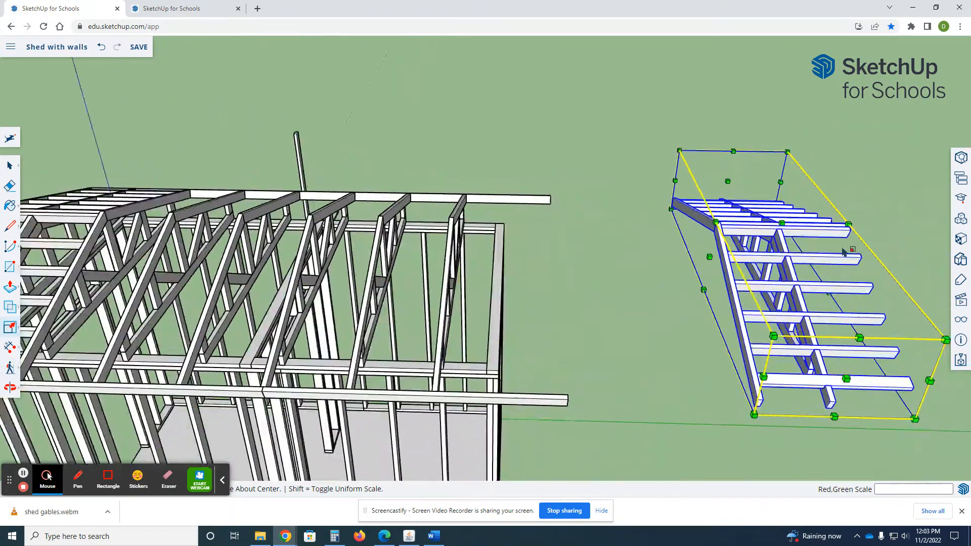
middle_click_drag(838, 306, 828, 358)
left_click(825, 345)
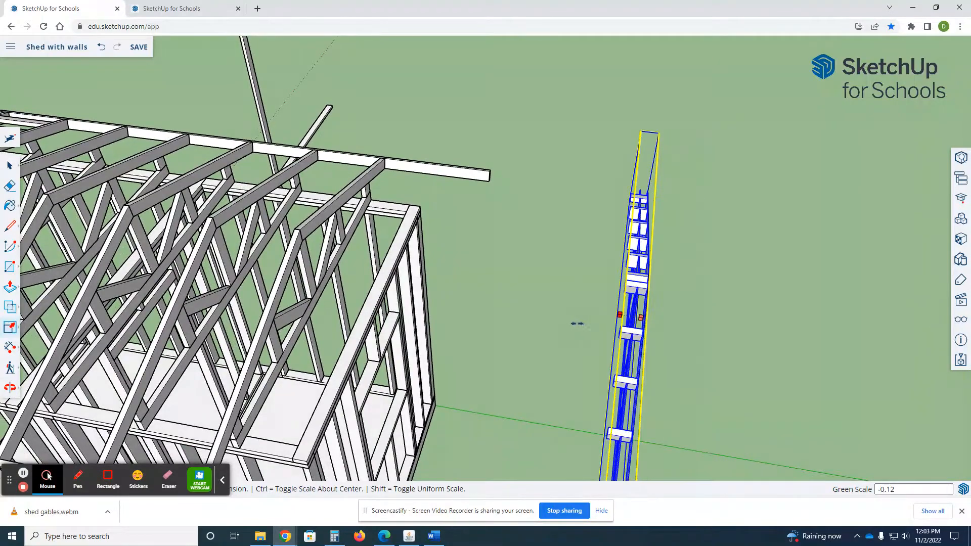
key("Return")
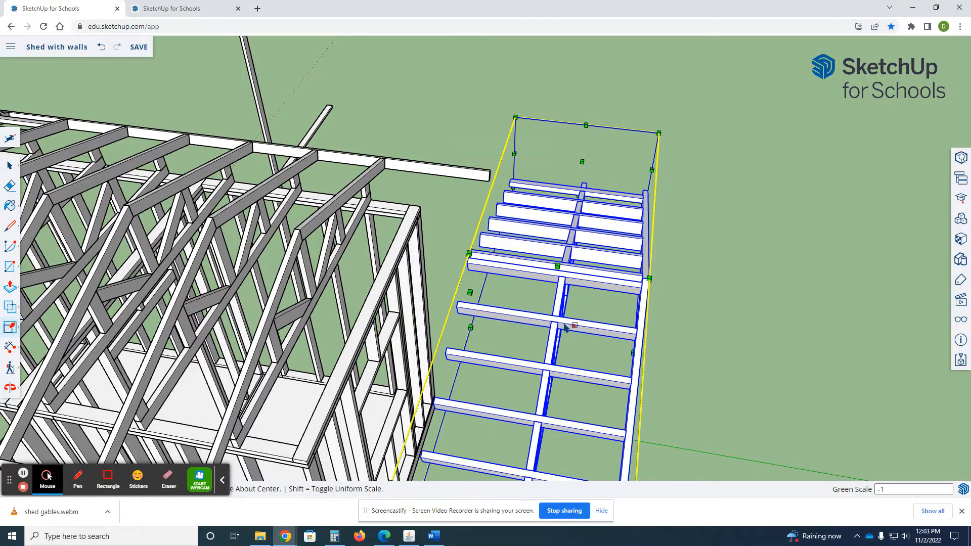
Move the mirrored gable about 4' 3 5/8" back along the green axis to the eave board's end corner, and open its group for editing.
middle_click_drag(561, 314, 538, 331)
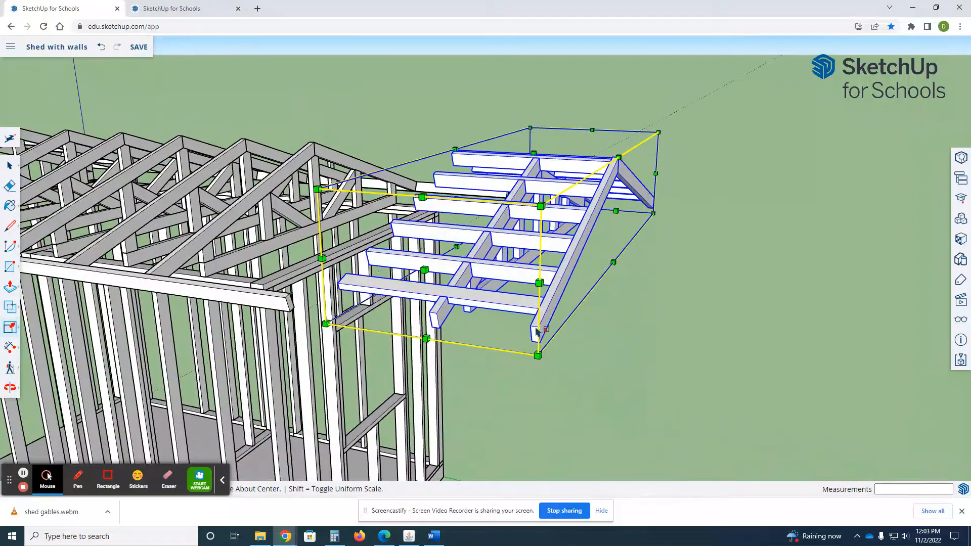
key("m")
left_click(537, 328)
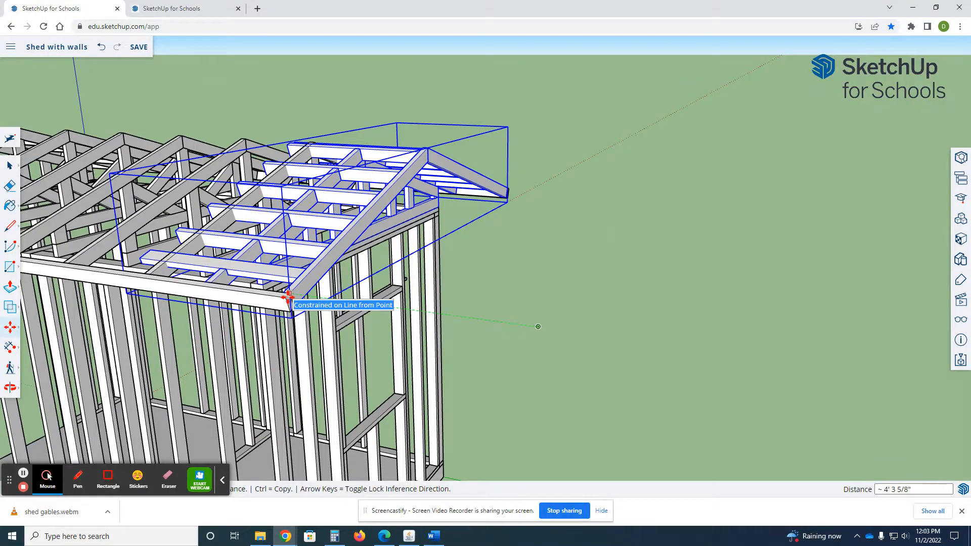
left_click(288, 299)
middle_click_drag(278, 277, 620, 379)
key("space")
double_click(369, 307)
left_click(618, 373)
middle_click_drag(531, 338, 667, 403)
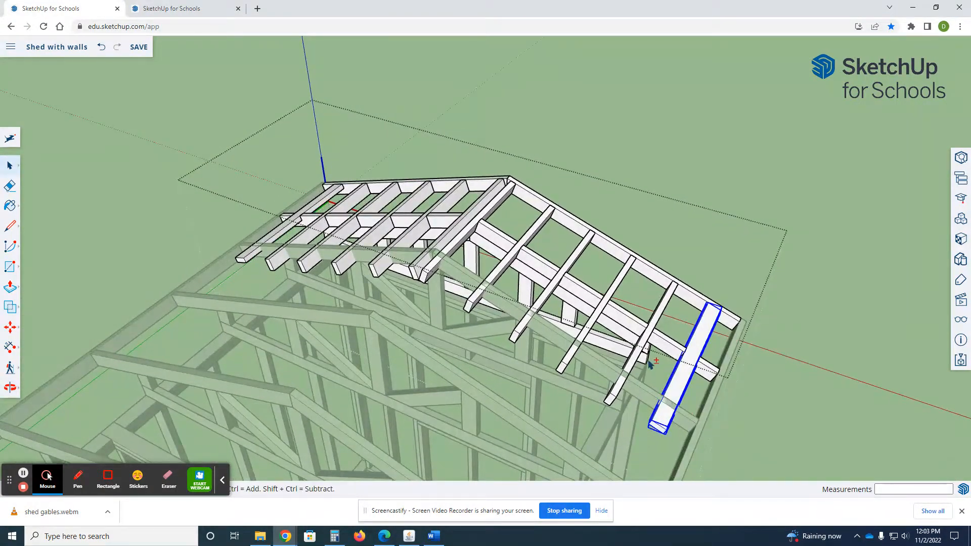
left_click(628, 347, "ctrl")
left_click(589, 330, "ctrl")
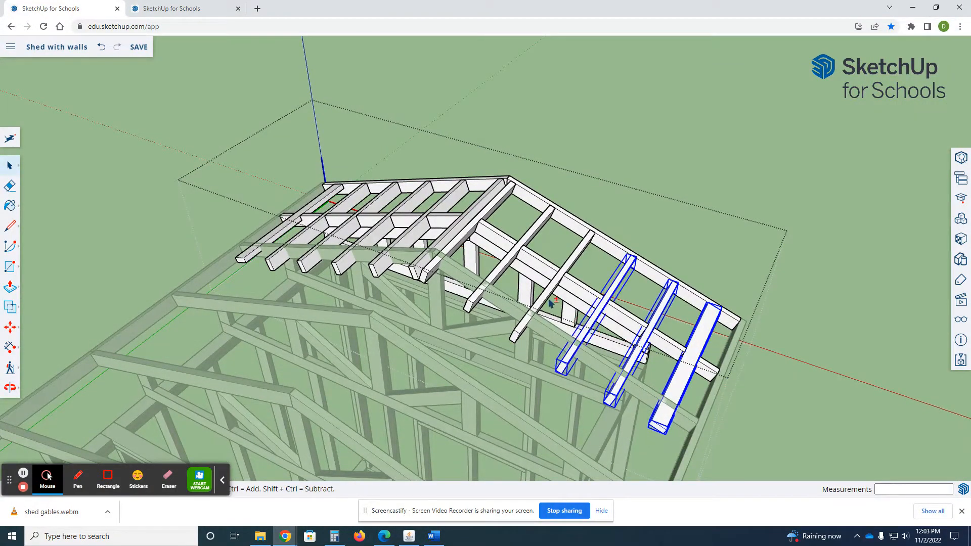
left_click(543, 299, "ctrl")
left_click(502, 264, "ctrl")
left_click(448, 239, "ctrl")
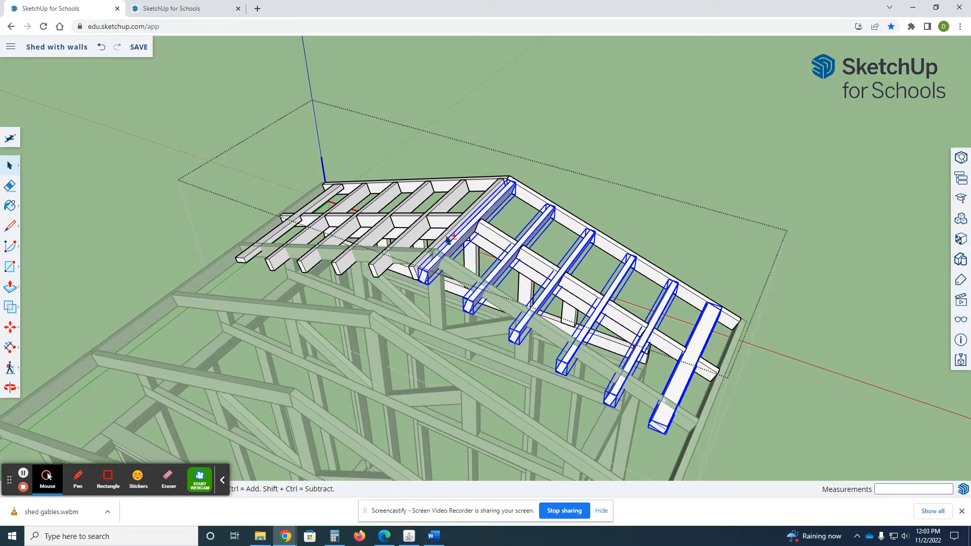
left_click(411, 238, "ctrl")
left_click(377, 235, "ctrl")
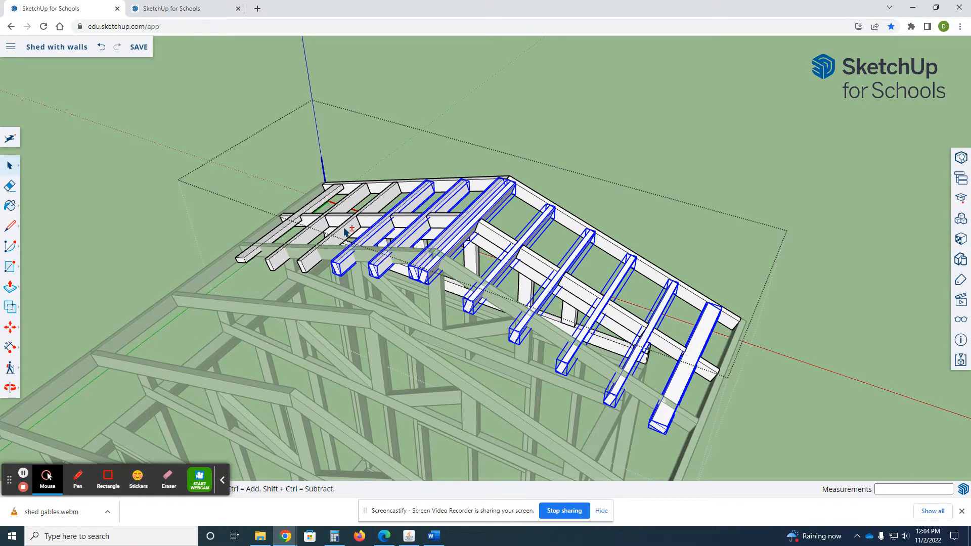
left_click(342, 231, "ctrl")
left_click(302, 232, "ctrl")
left_click(288, 225, "ctrl")
left_click(278, 230, "ctrl")
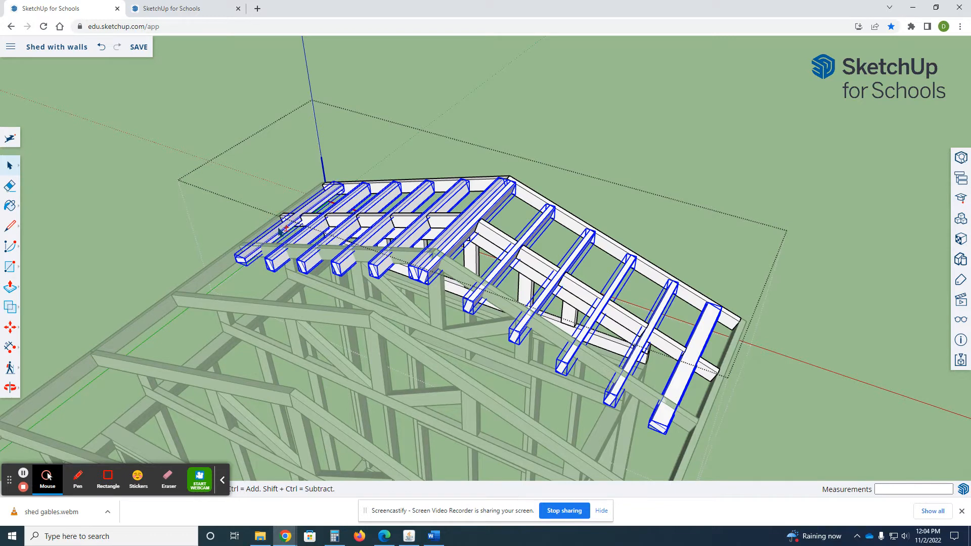
right_click(279, 229)
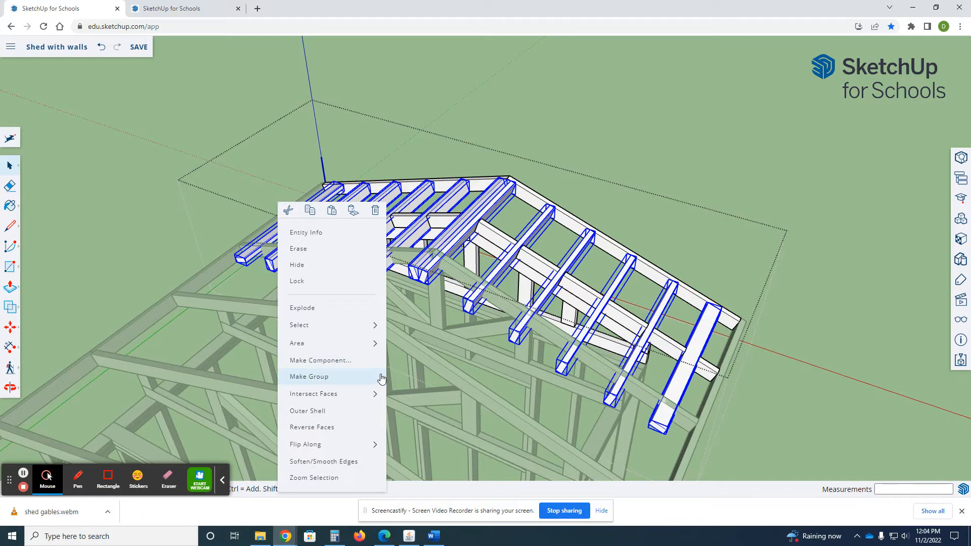
Select the crosspieces from the eave up to the ridge on one slope of the copied gable and bring up their available operations.
left_click(694, 368)
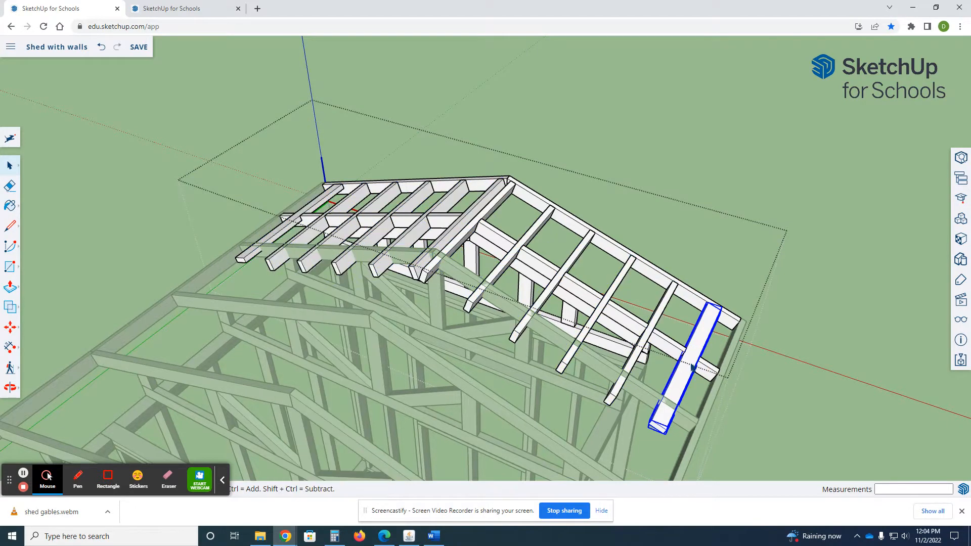
left_click(636, 358, "ctrl")
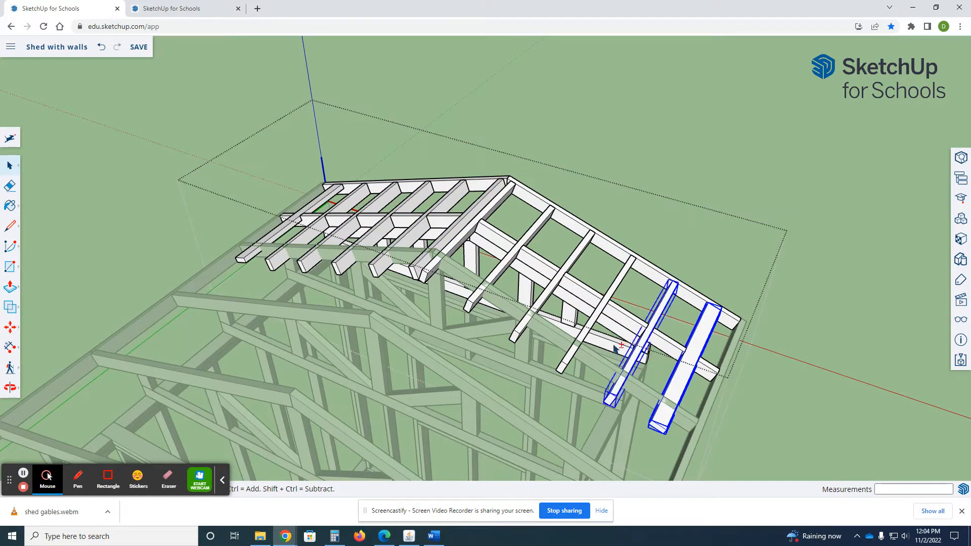
left_click(592, 331, "ctrl")
left_click(540, 292, "ctrl")
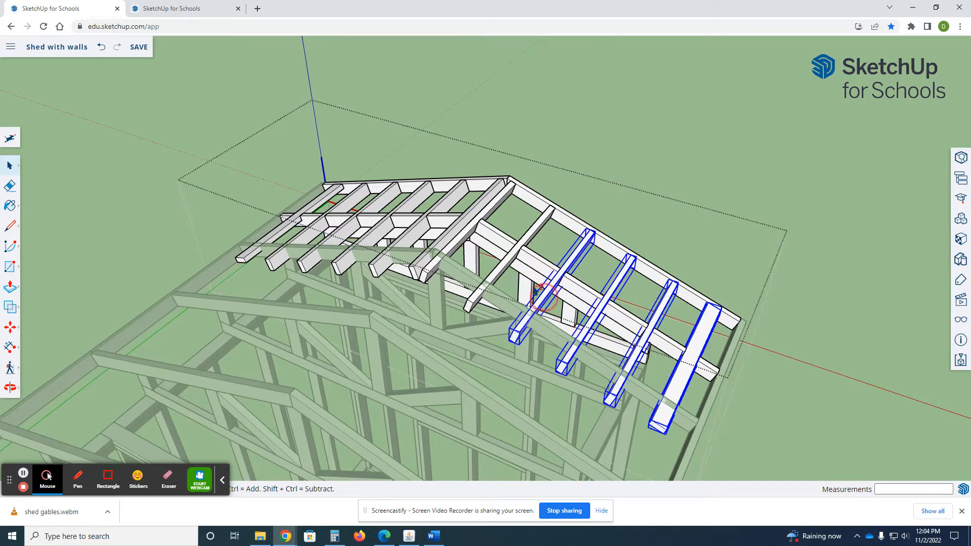
left_click(466, 243, "ctrl")
right_click(463, 240)
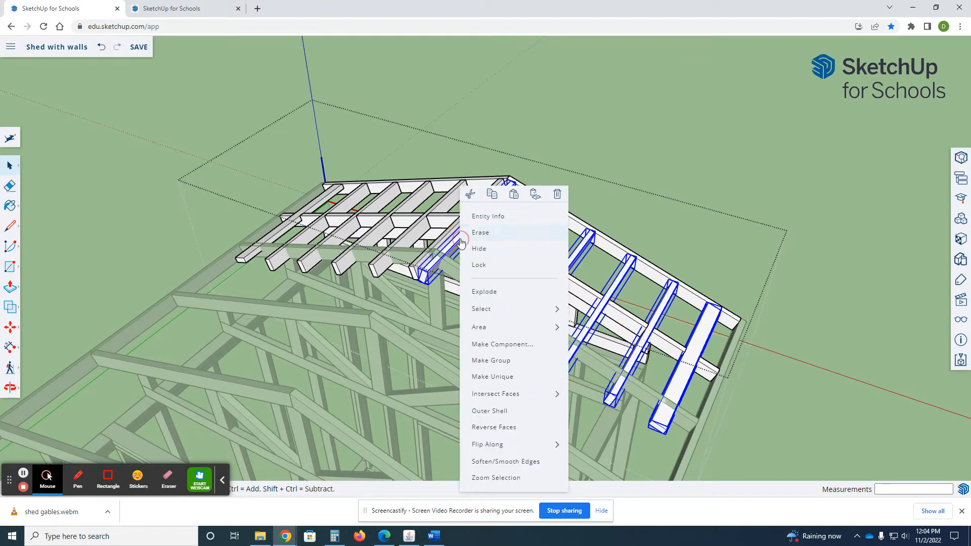
Make the six selected blocks on this roof slope unique and Push/Pull their overhanging ends back 7 1/2" to the truss.
left_click(517, 375)
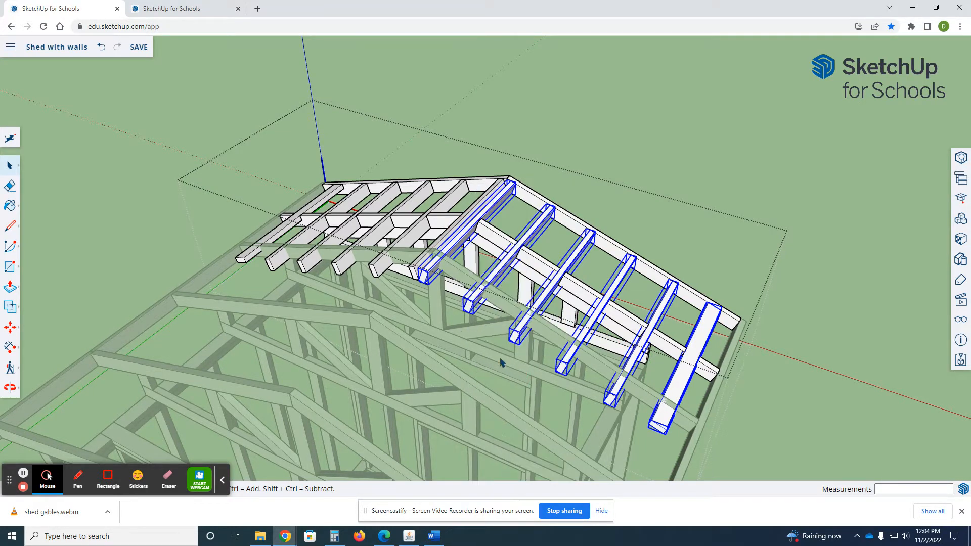
double_click(667, 426)
key("p")
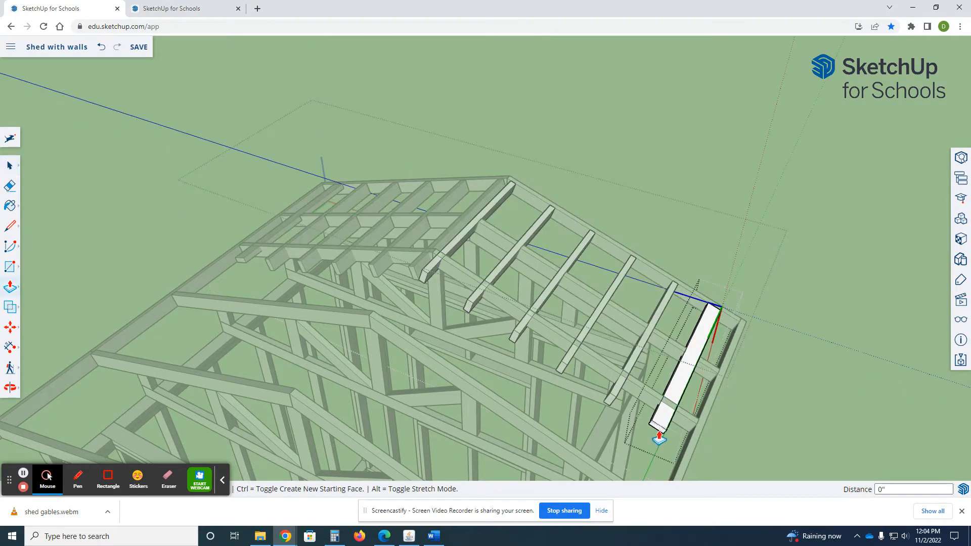
left_click(658, 430)
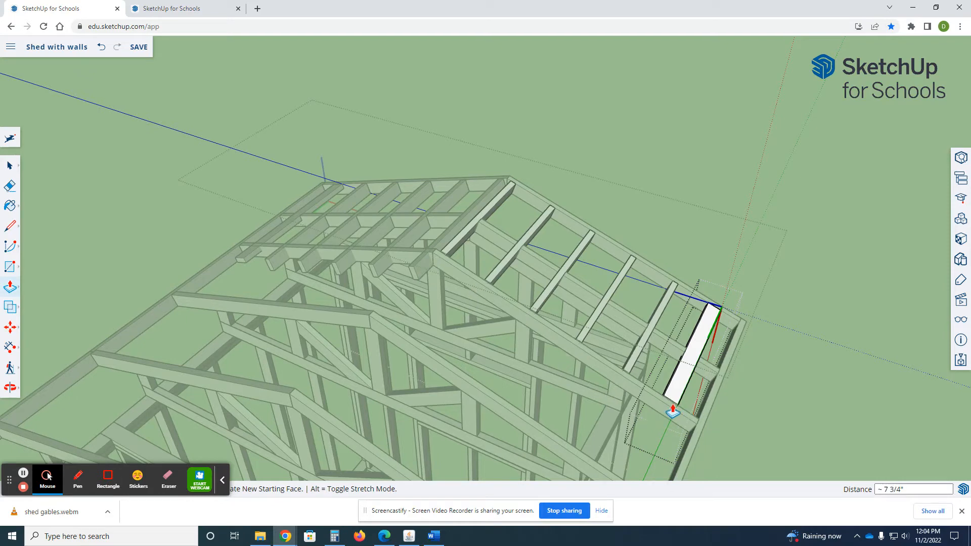
left_click(687, 415)
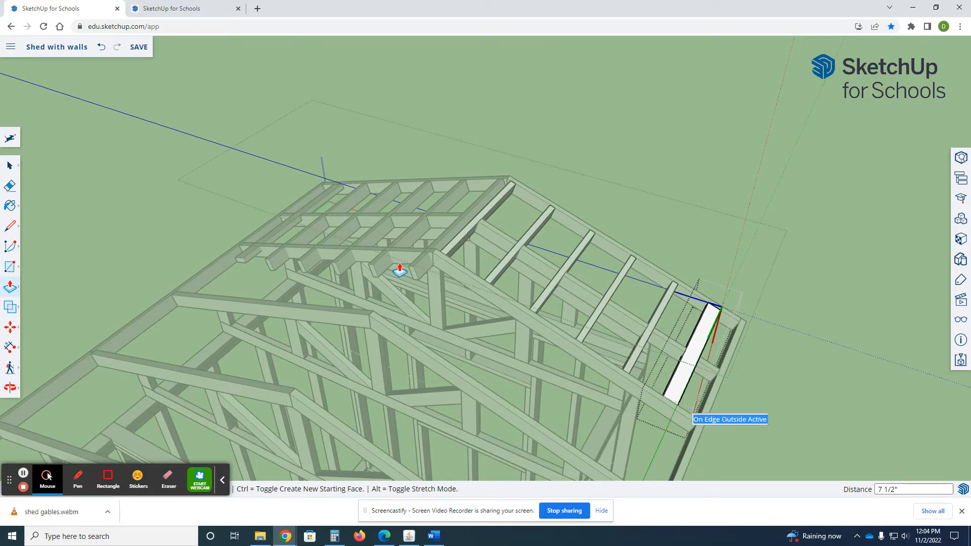
scroll(405, 258, "up", 1)
key("space")
scroll(425, 247, "up", 1)
left_click(360, 233)
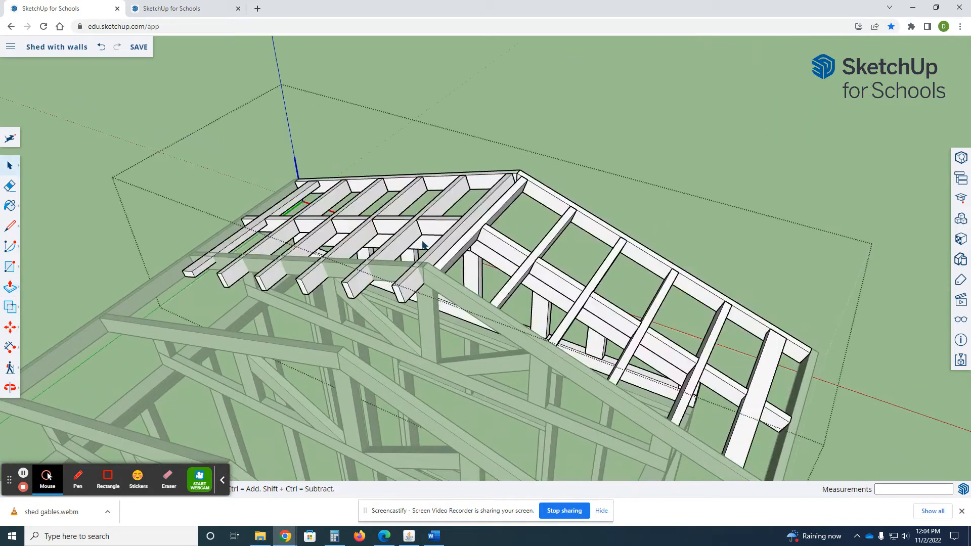
left_click(432, 251)
left_click(360, 244, "shift")
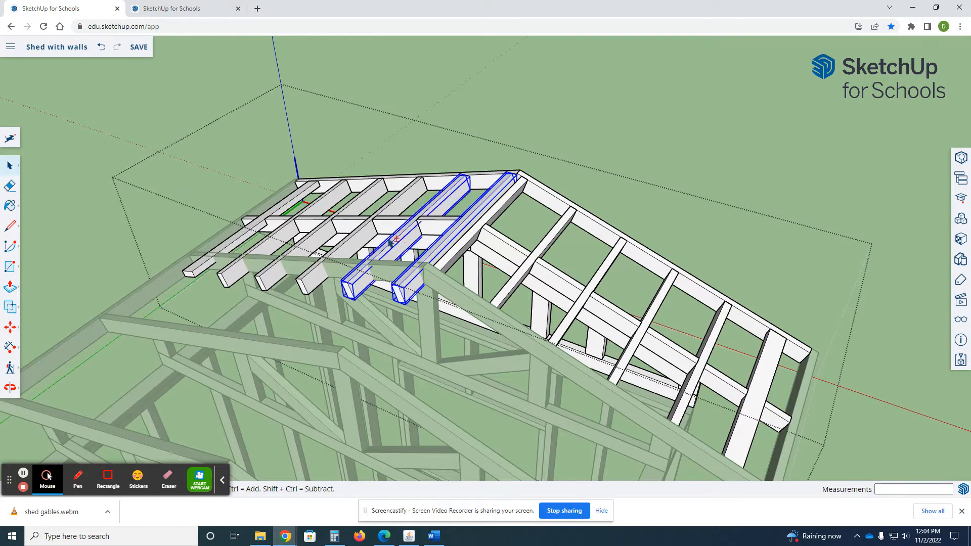
left_click(324, 241, "shift")
left_click(282, 238, "shift")
left_click(249, 234, "ctrl")
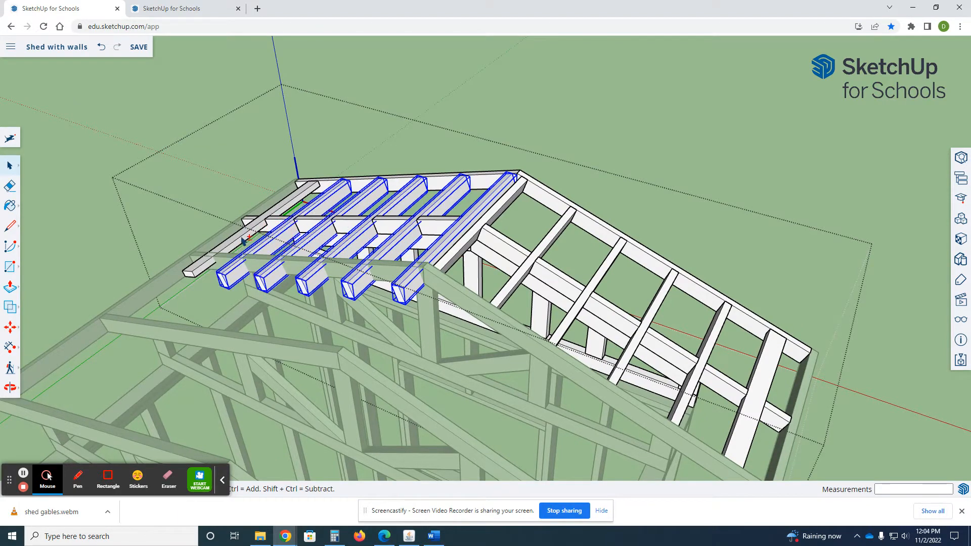
left_click(245, 240, "ctrl")
scroll(395, 298, "up", 2)
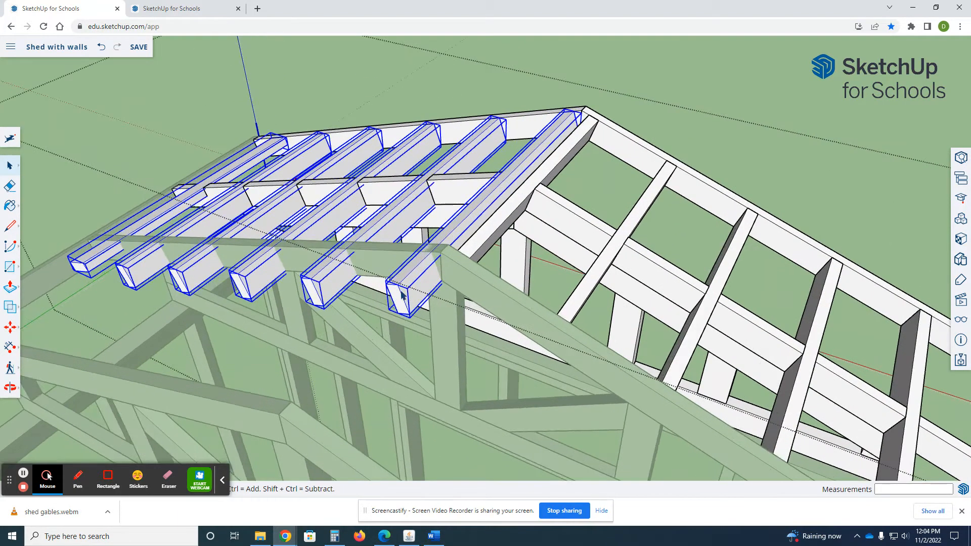
right_click(403, 294)
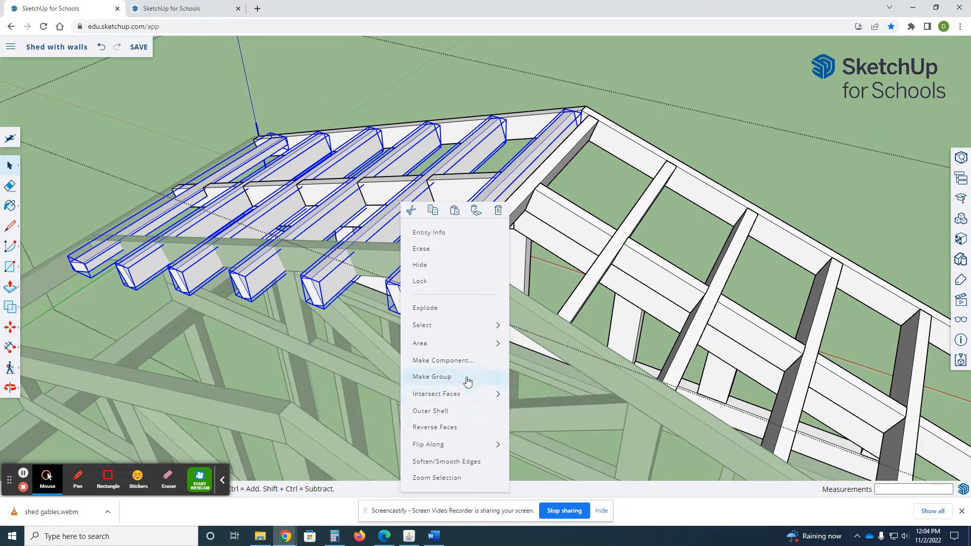
mouse_move(459, 394)
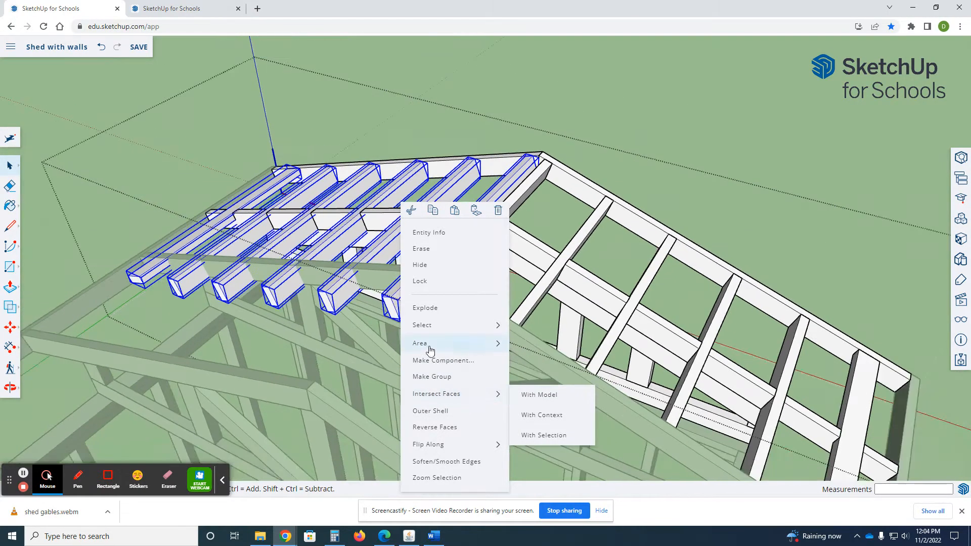
Make the five upright blocks on the opposite roof slope unique, leaving out the flat block near the eave.
middle_click_drag(427, 347, 603, 241)
left_click(625, 226)
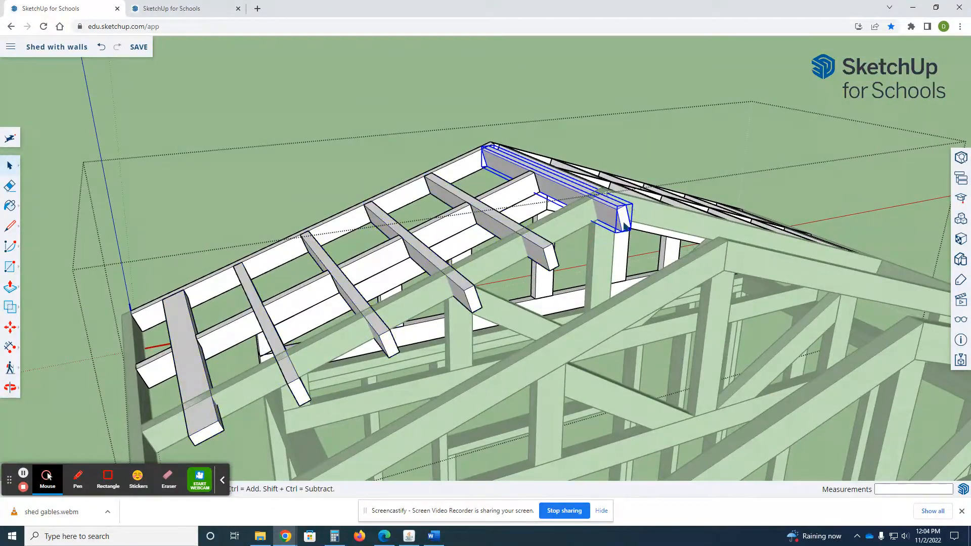
left_click(549, 257, "ctrl")
left_click(476, 302, "ctrl")
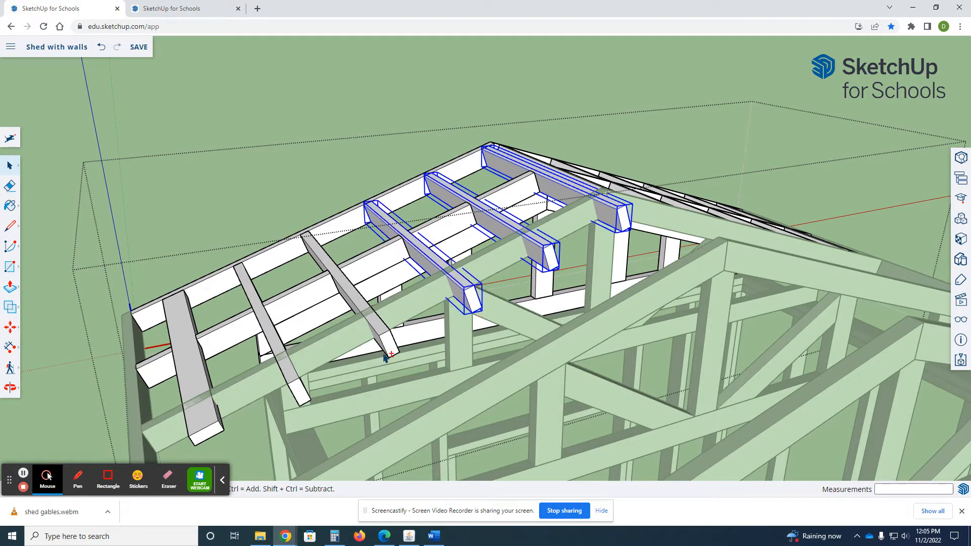
left_click(387, 349, "ctrl")
left_click(299, 394, "ctrl")
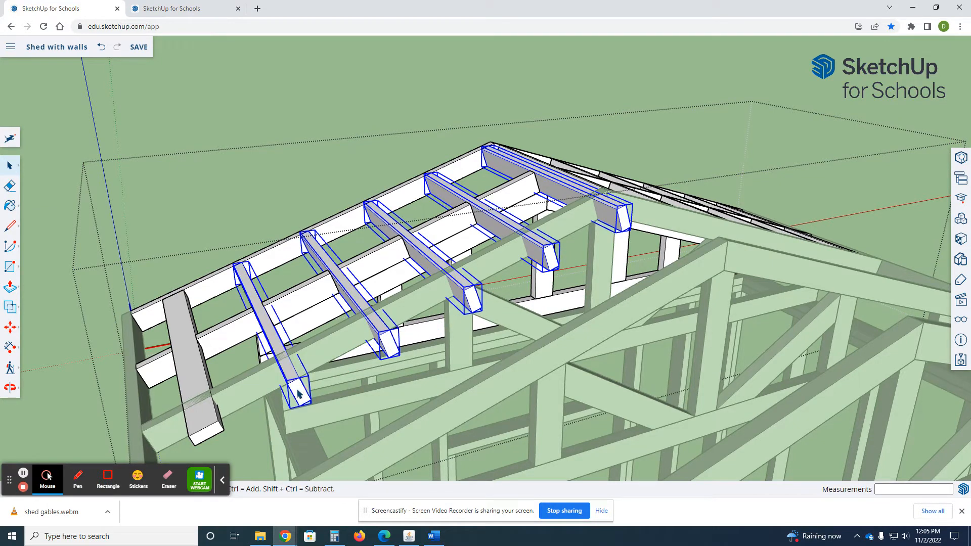
right_click(298, 391)
left_click(351, 374)
Push/Pull the ends of the five unique blocks back 7 1/2" to the truss.
double_click(299, 397)
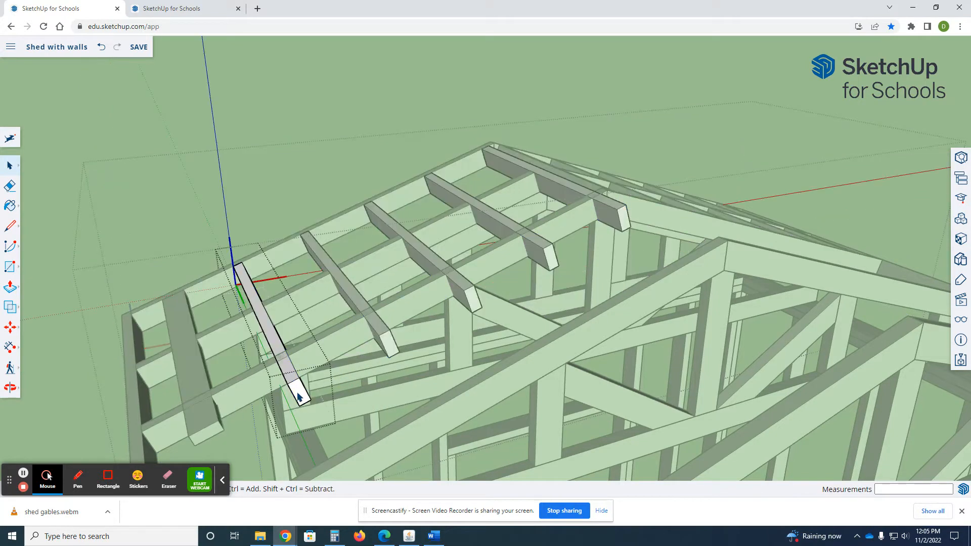
left_click_drag(299, 396, 286, 359)
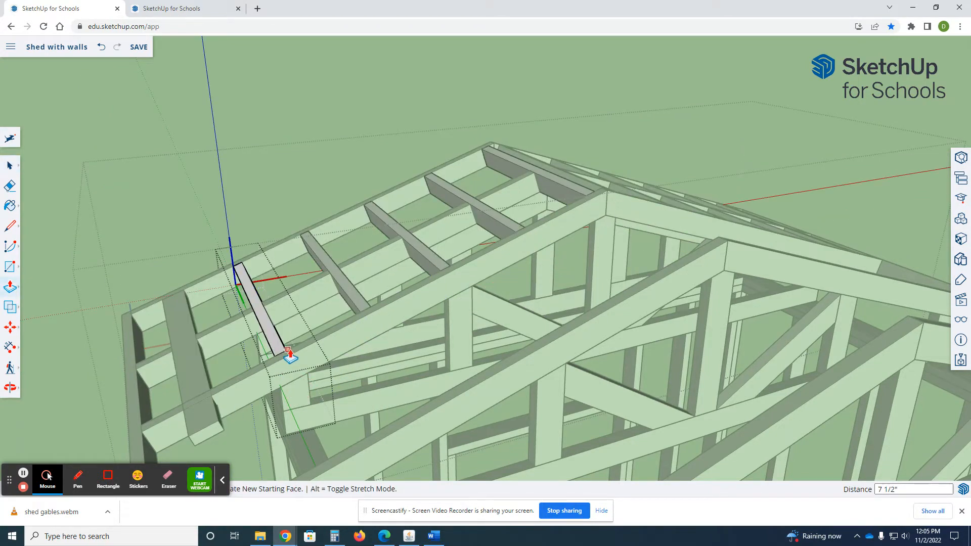
key("space")
Explode the flat block near the eave of the same roof slope.
double_click(194, 390)
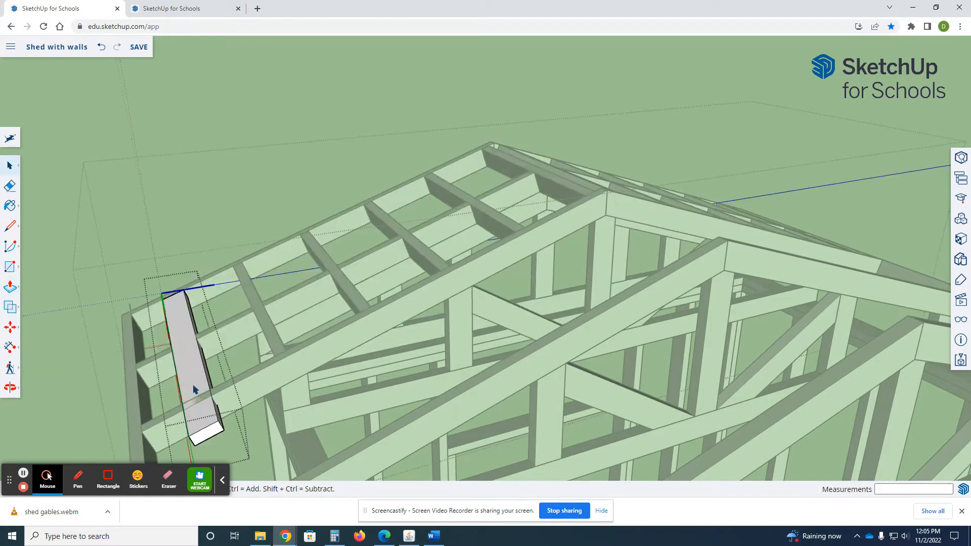
left_click(256, 373)
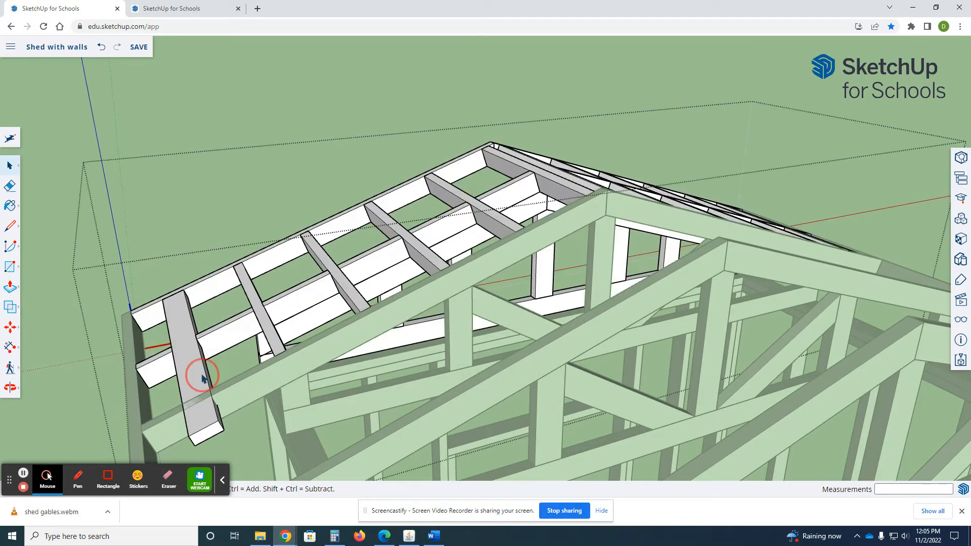
right_click(206, 380)
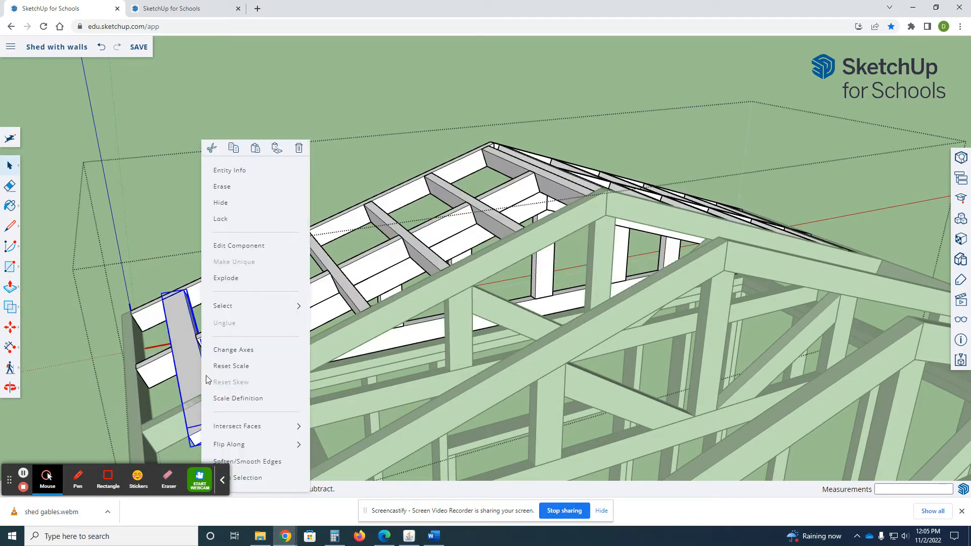
left_click(186, 267)
scroll(192, 245, "down", 3)
mouse_move(215, 328)
middle_mouse_down()
mouse_move(585, 281)
mouse_move(636, 288)
mouse_move(621, 318)
middle_mouse_up()
left_click(605, 358)
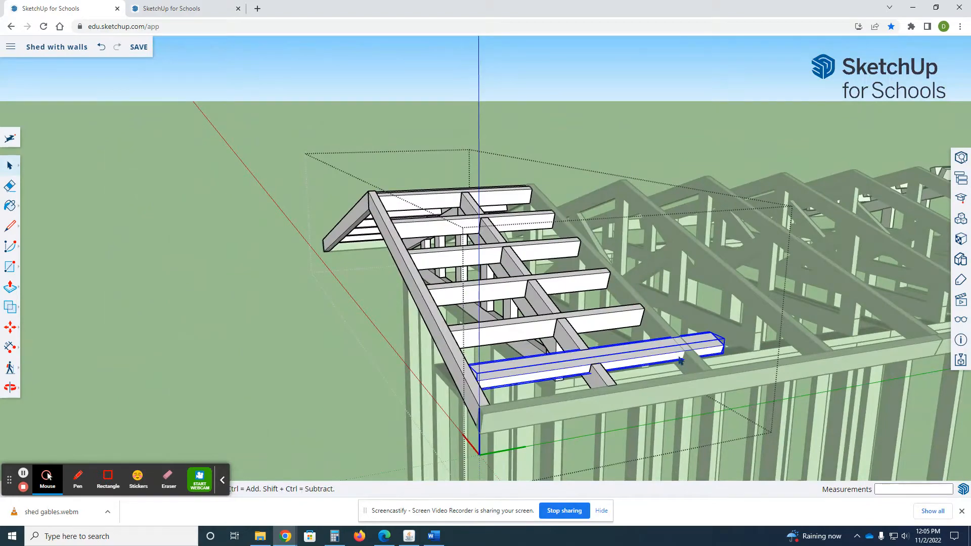
right_click(667, 354)
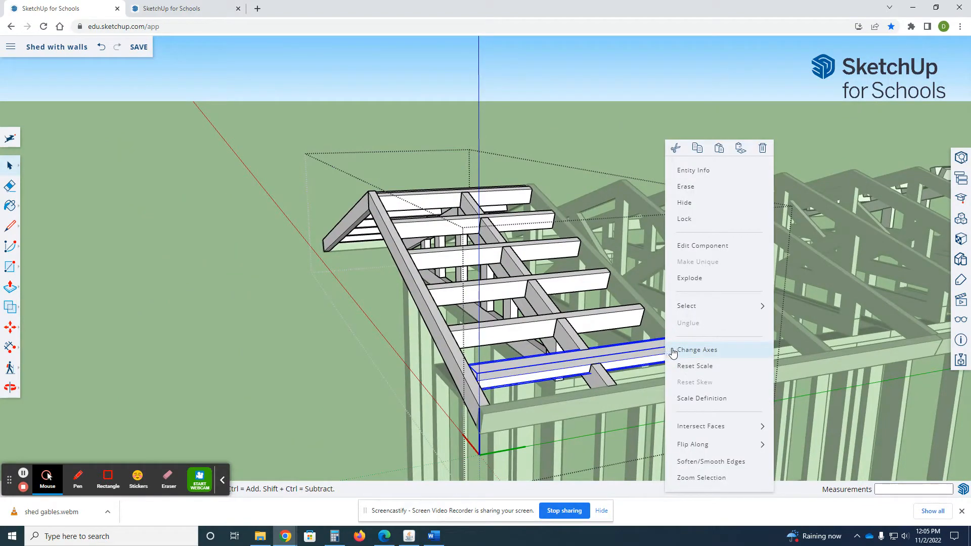
left_click(712, 285)
Push/Pull the end face of the exploded flat block back to the face of the adjoining truss.
middle_click_drag(784, 336, 463, 335)
scroll(323, 375, "up", 2)
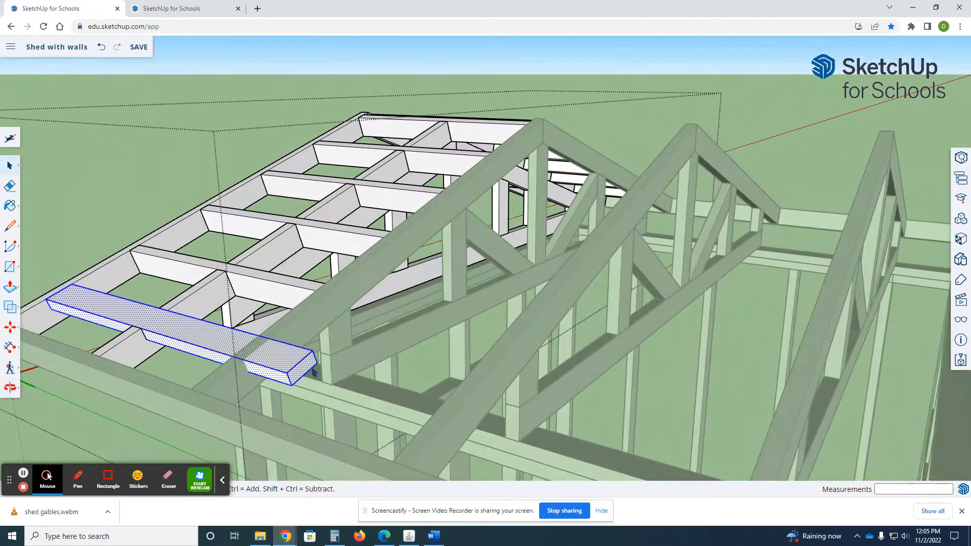
key("p")
left_click(310, 371)
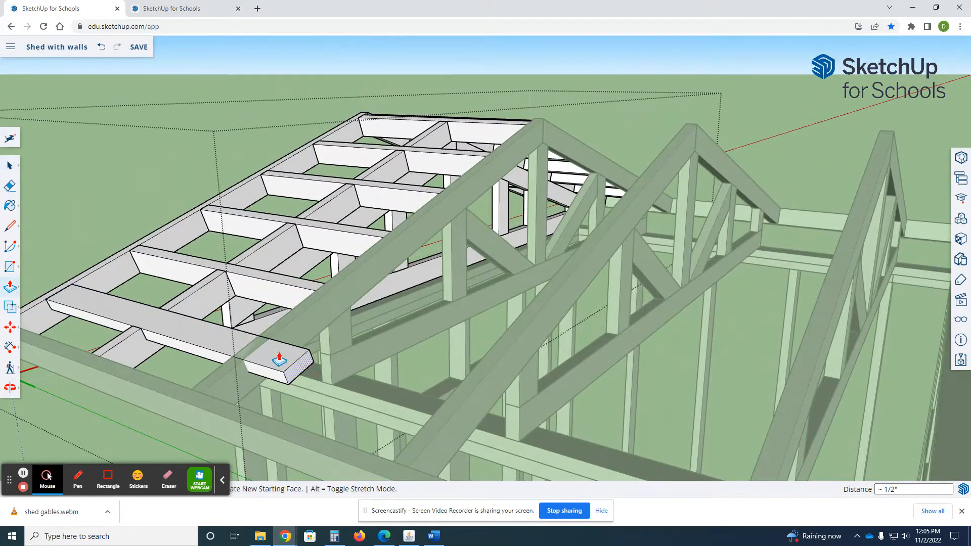
left_click(265, 335)
key("space")
Turn the shortened flat block back into a component with the default settings and close the gable group.
triple_click(233, 341)
right_click(232, 341)
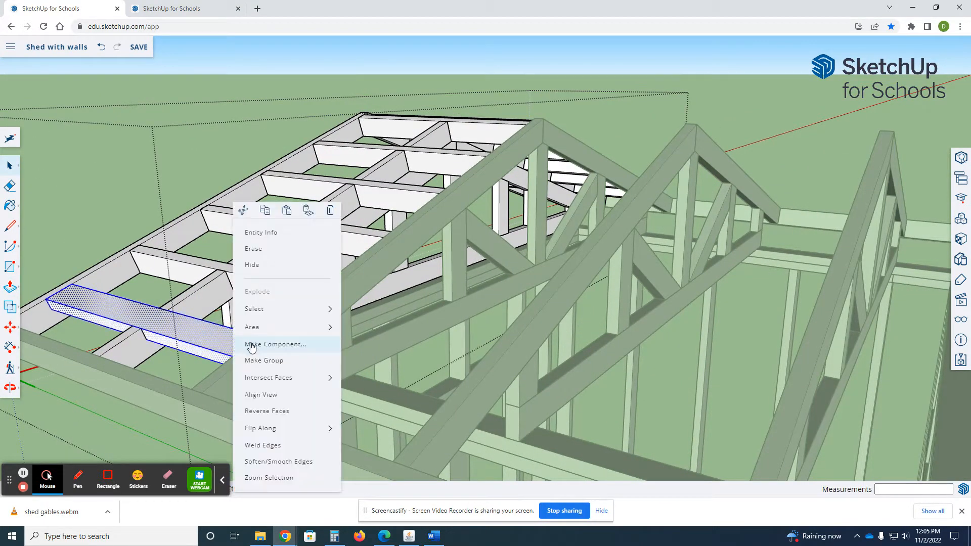
left_click(276, 345)
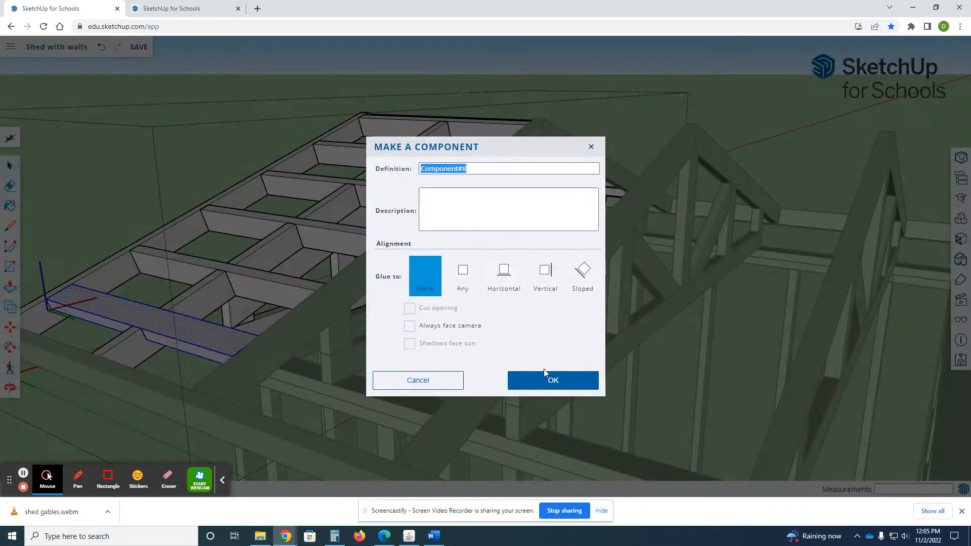
left_click(550, 377)
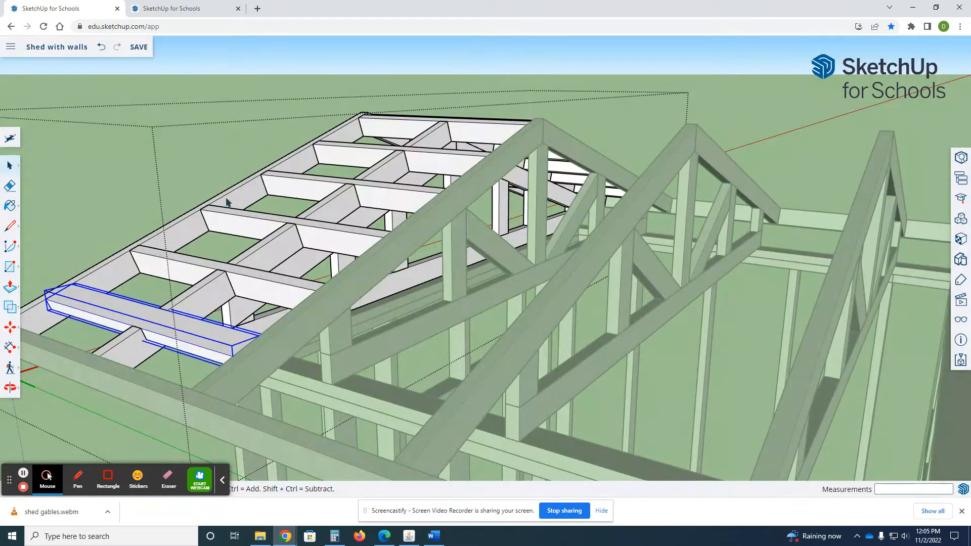
left_click(205, 72)
Copy the upright block below the ridge block from inside the near gable overhang and paste it outside the group.
middle_click_drag(160, 288, 495, 256)
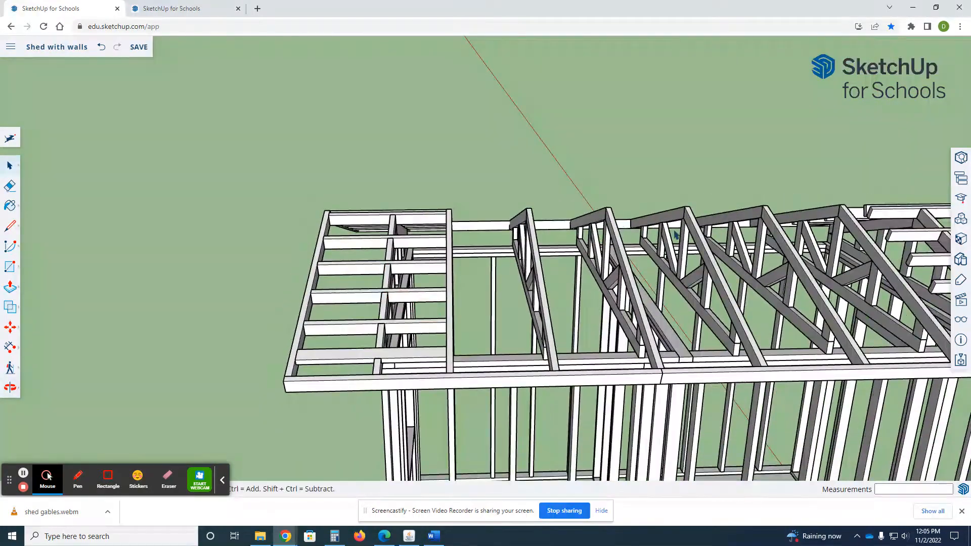
scroll(551, 263, "down", 6)
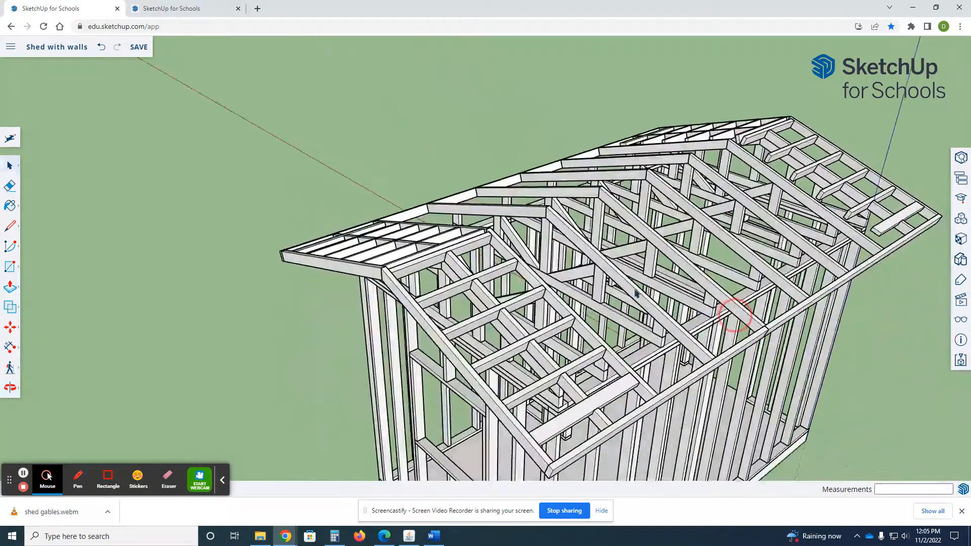
left_click(513, 272)
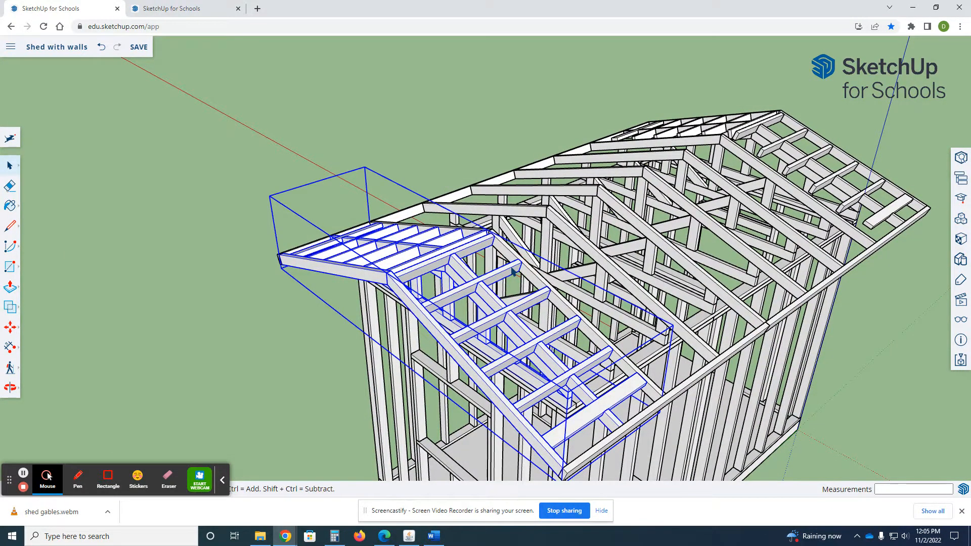
double_click(513, 272)
left_click(512, 271)
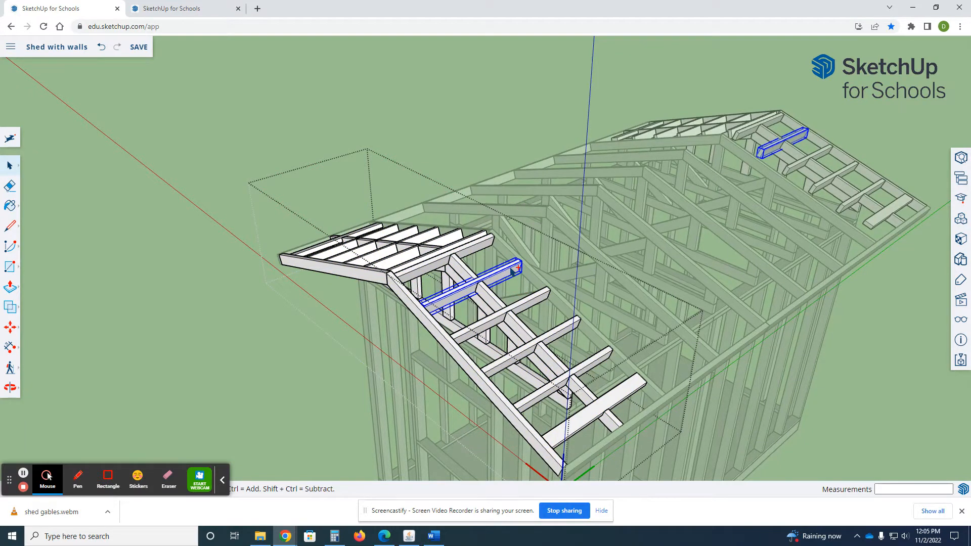
left_click(385, 120)
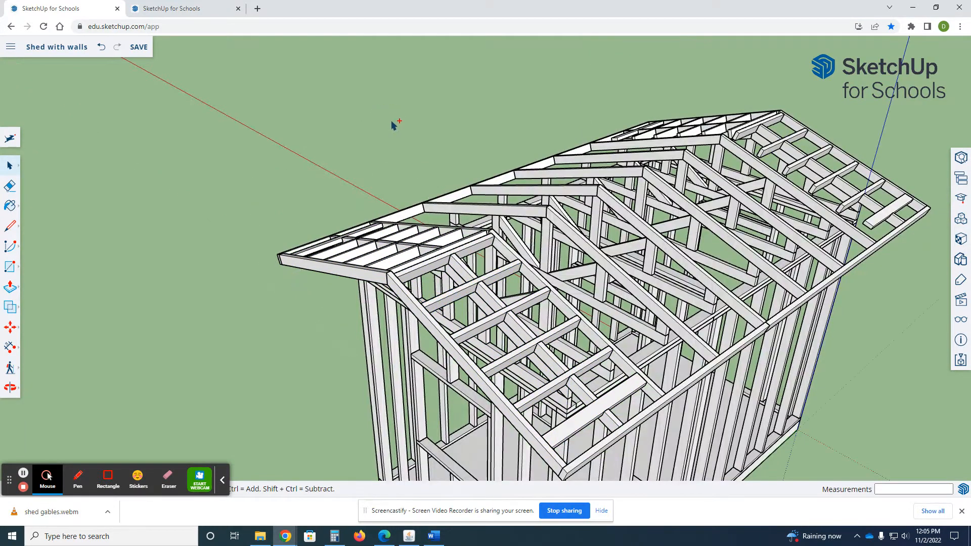
key("ctrl+v")
left_click(506, 230)
Place the pasted block above the shed and move it between the near gable's inner truss and the next roof truss.
scroll(496, 233, "up", 5)
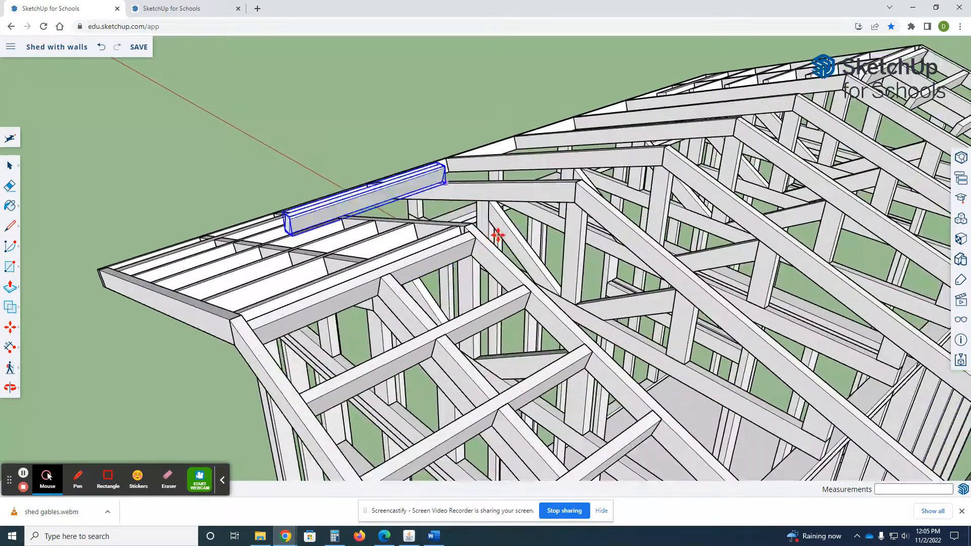
left_click(306, 160)
scroll(237, 167, "up", 5)
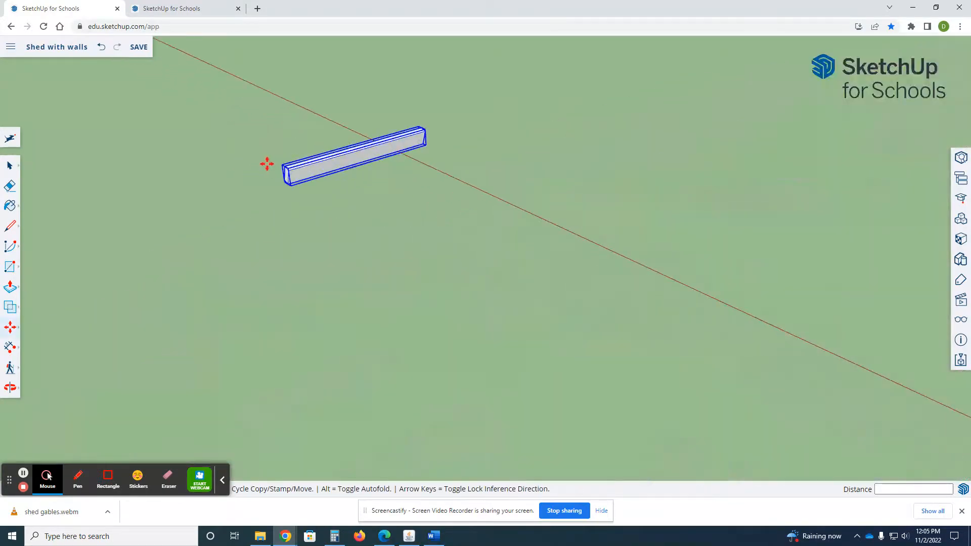
left_click(291, 173)
scroll(259, 151, "down", 6)
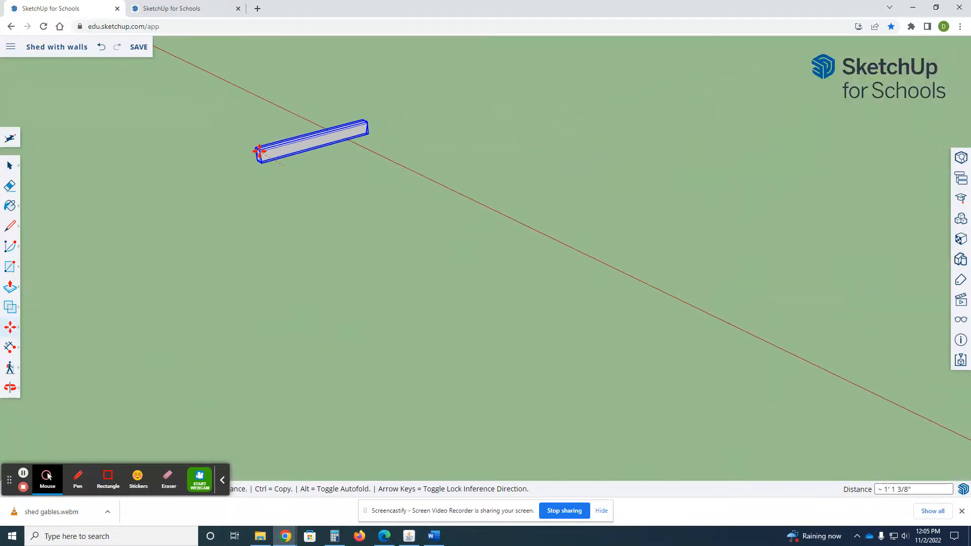
scroll(283, 149, "down", 6)
scroll(339, 152, "up", 8)
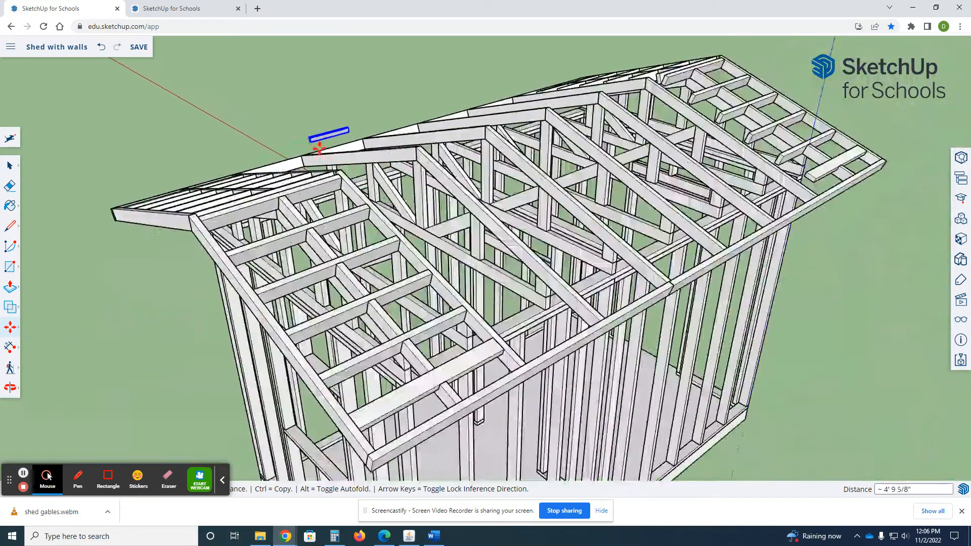
scroll(347, 168, "down", 8)
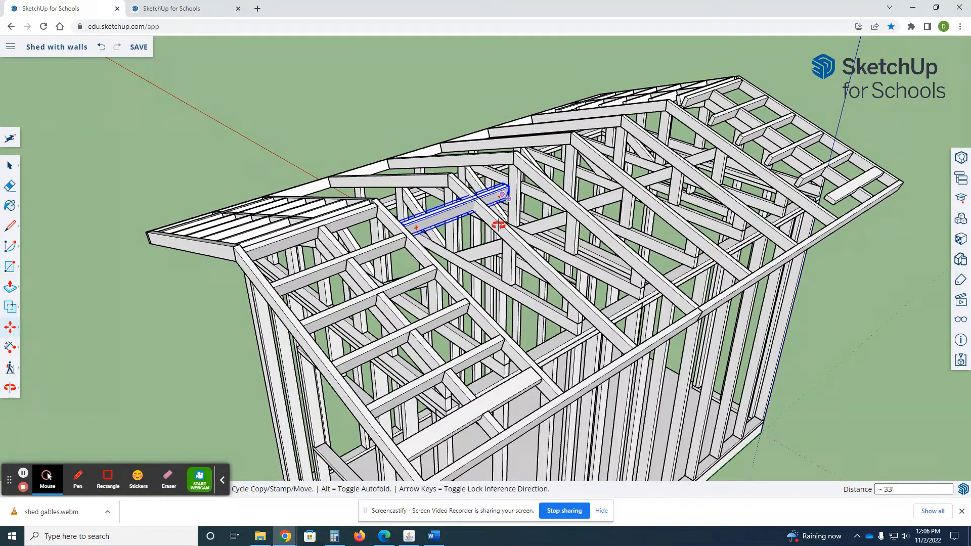
Make the block placed in the first truss bay a unique component.
mouse_move(477, 243)
middle_mouse_down()
mouse_move(411, 288)
mouse_move(406, 228)
mouse_move(429, 248)
middle_mouse_up()
right_click(428, 248)
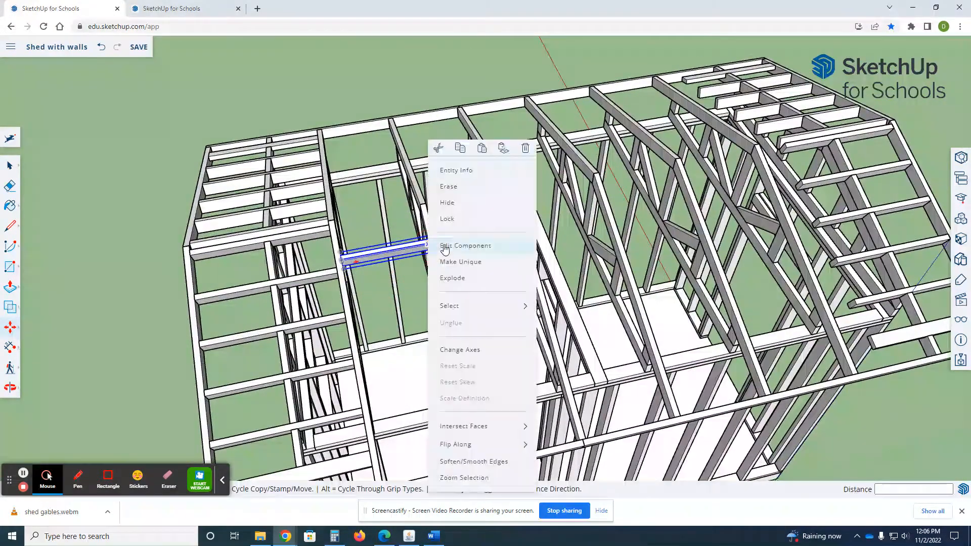
left_click(484, 262)
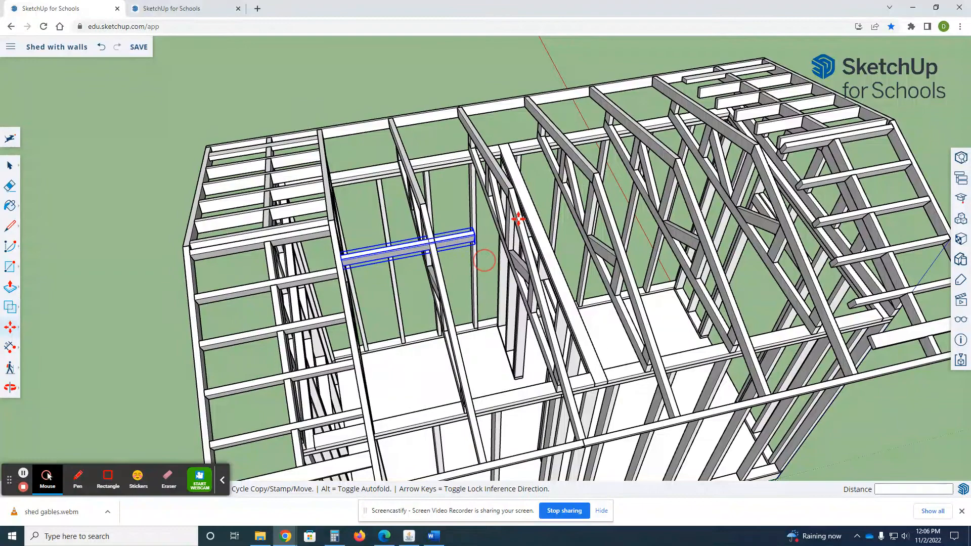
Open the unique block for editing, Push/Pull its overhanging end back 1' to the adjoining truss face, and close the component.
mouse_move(434, 245)
middle_mouse_down()
mouse_move(396, 243)
mouse_move(429, 241)
middle_mouse_up()
double_click(429, 237)
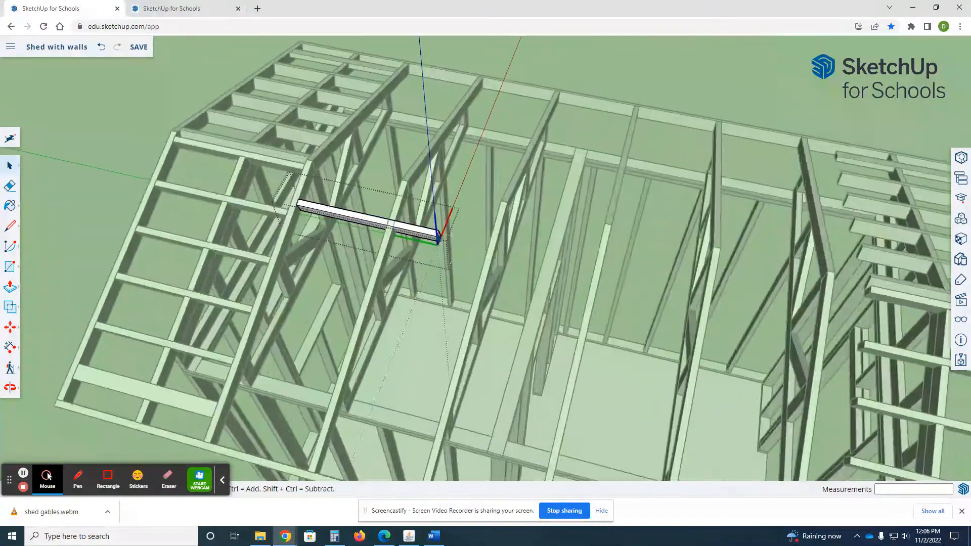
scroll(440, 240, "up", 5)
key("p")
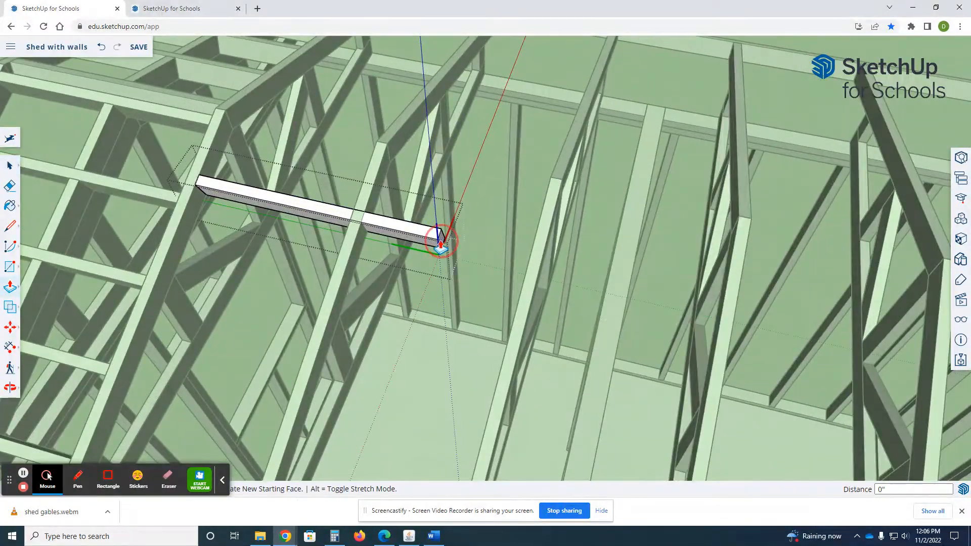
left_click(442, 246)
left_click(356, 212)
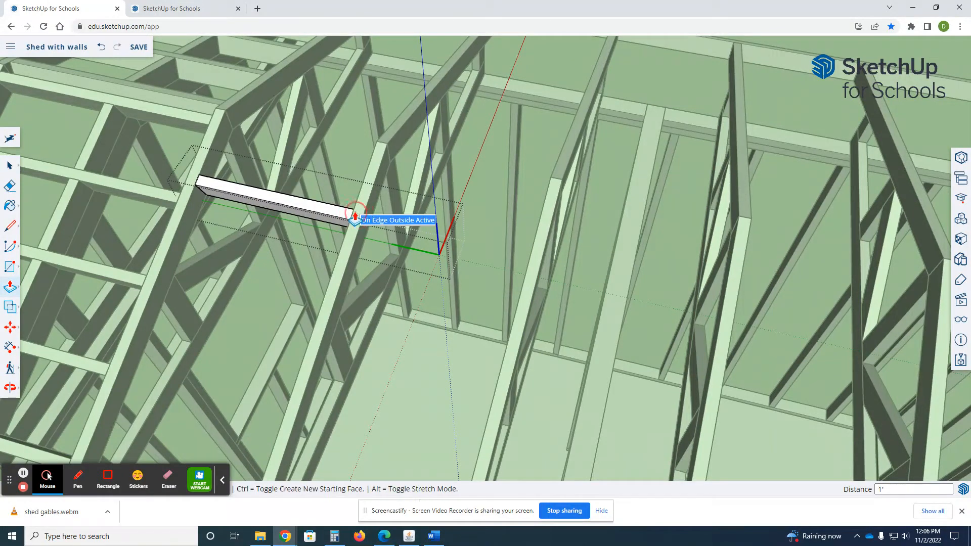
key("space")
left_click(477, 182)
Copy the shortened block about 2' into the second truss bay, staggered slightly up the slope from the first block.
left_click(339, 218)
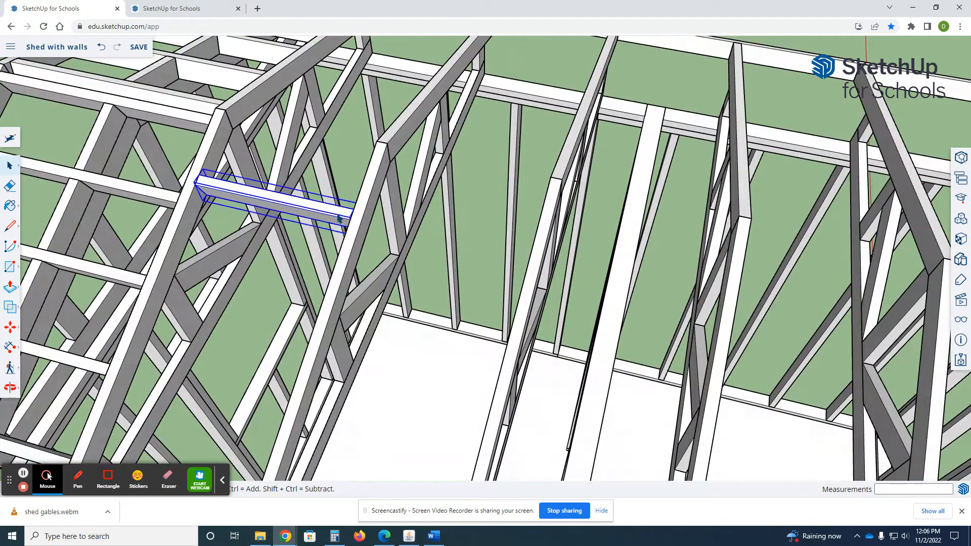
key("m")
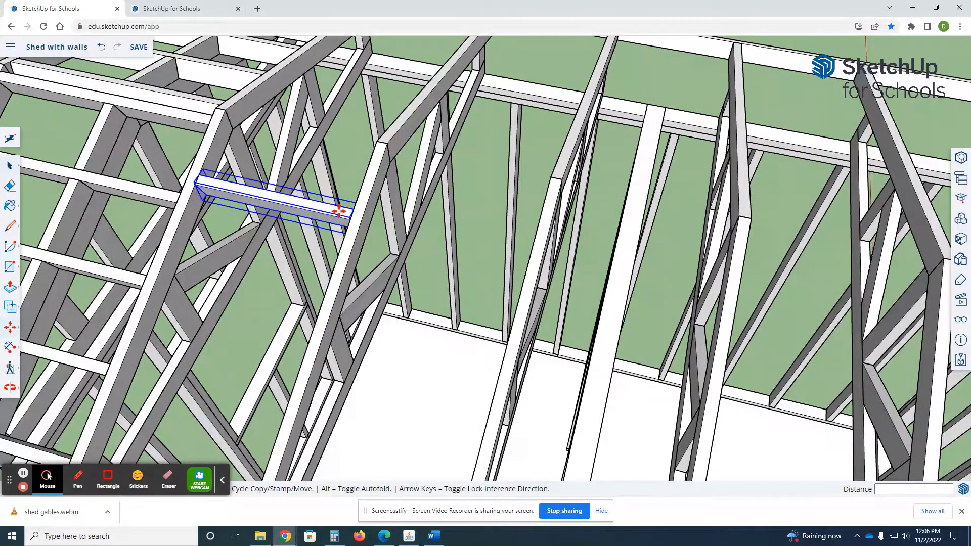
left_click(201, 177)
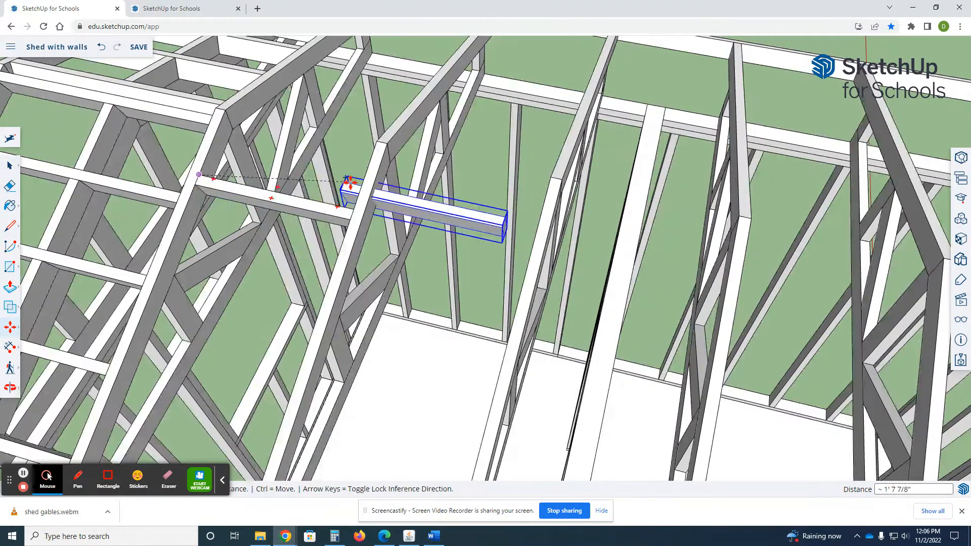
left_click(373, 188)
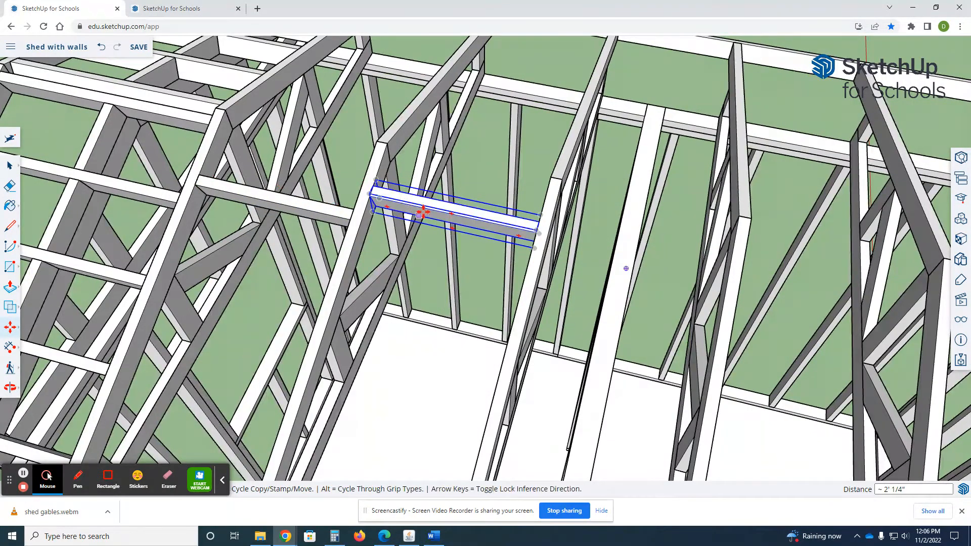
Select the two staggered blocks together and copy them 4' along the roof into the third and fourth truss bays.
middle_click_drag(422, 223, 594, 218)
mouse_move(635, 205)
middle_mouse_down()
mouse_move(639, 198)
mouse_move(630, 200)
middle_mouse_up()
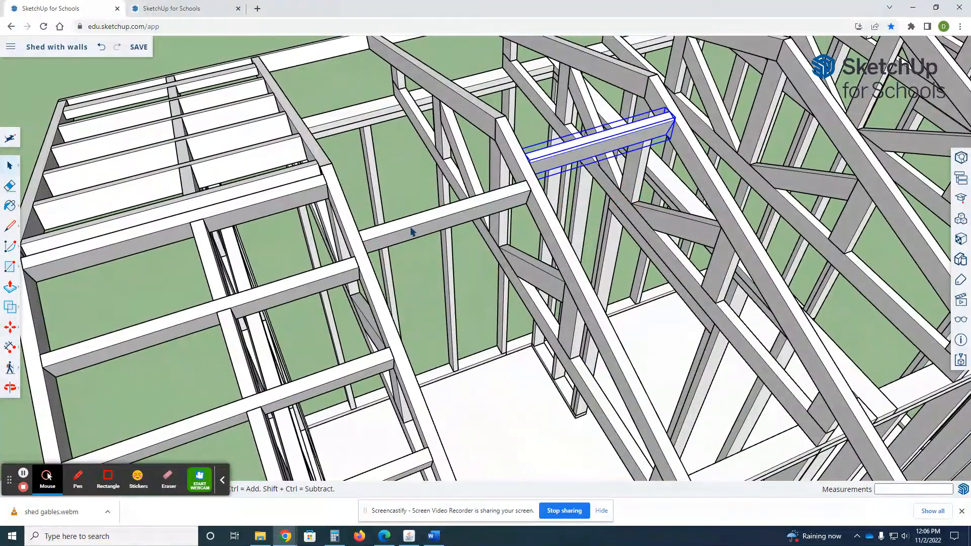
left_click(412, 231, "shift")
key("m")
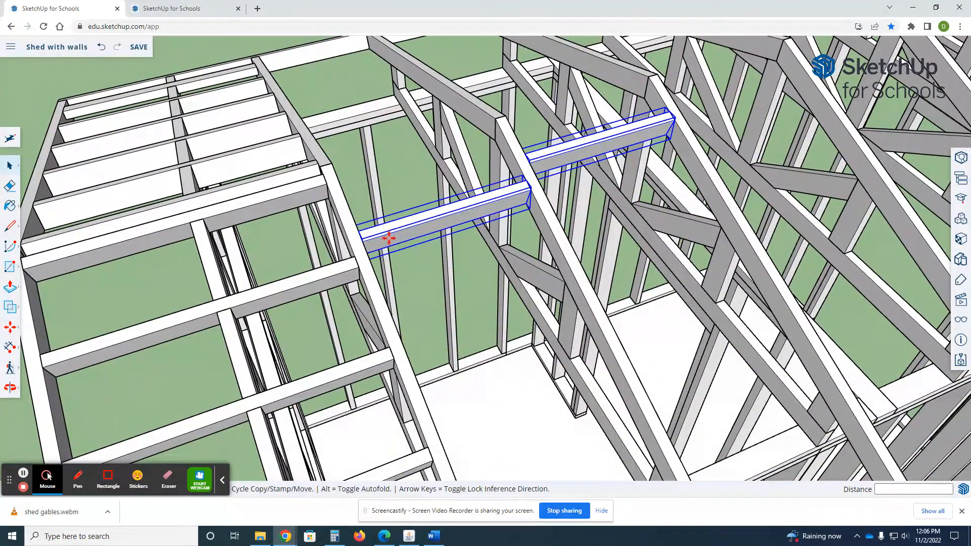
left_click(360, 238)
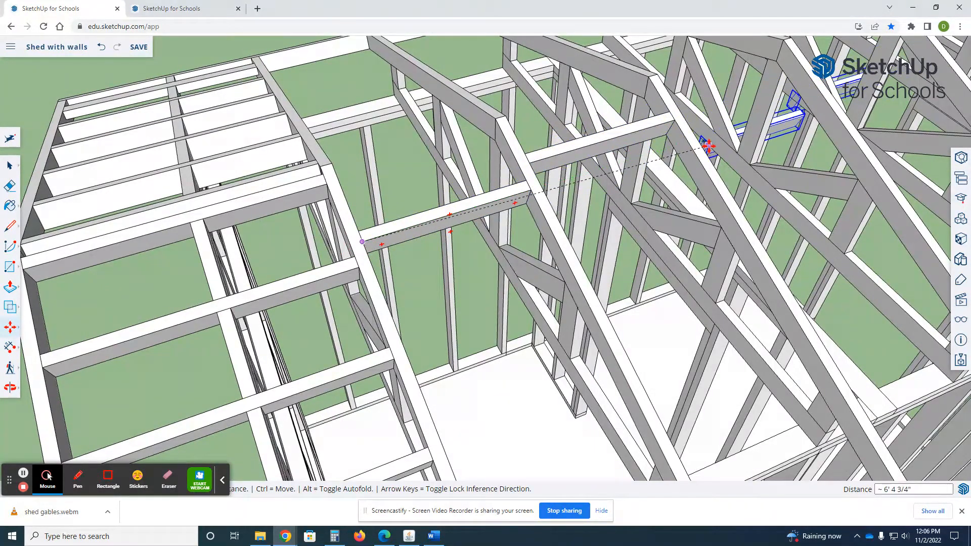
left_click(696, 142)
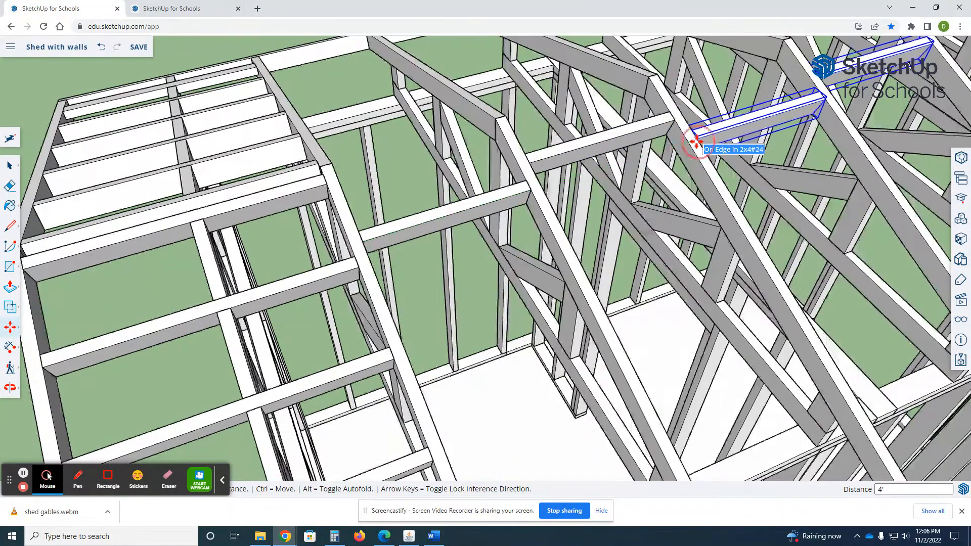
Copy the pair of blocks in the third and fourth bays another 4' along the roof toward the far gable.
middle_click_drag(520, 210, 646, 136)
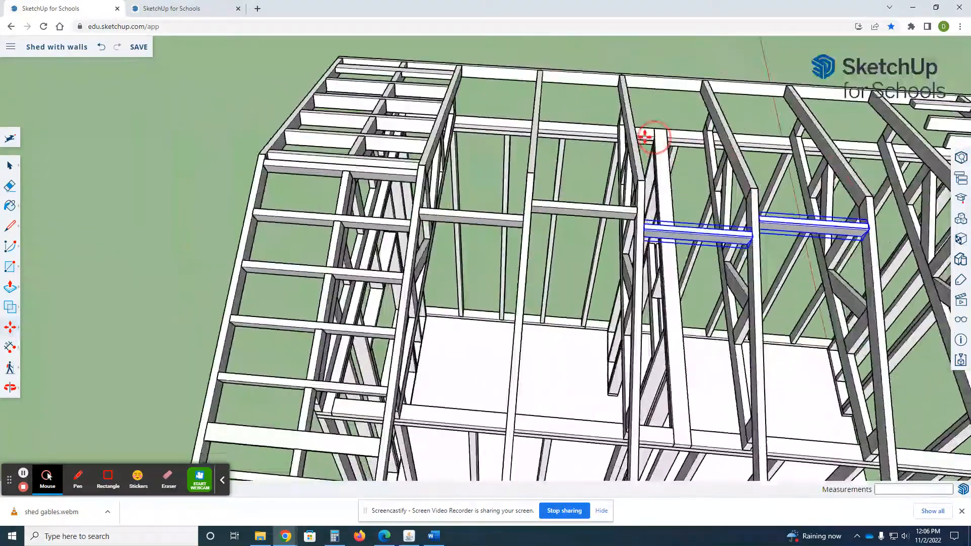
scroll(646, 135, "down", 3)
middle_click_drag(581, 150, 788, 212)
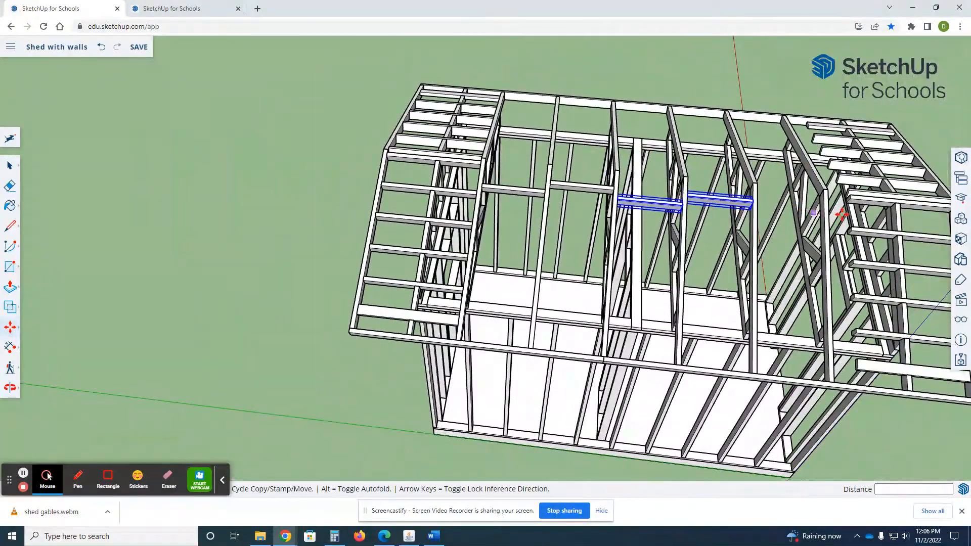
scroll(850, 214, "up", 3)
scroll(759, 196, "up", 2)
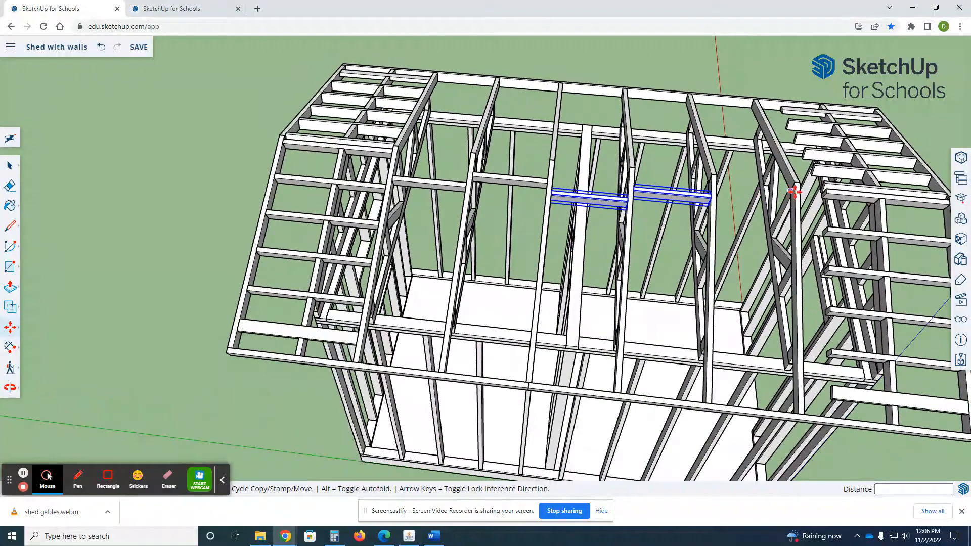
middle_click_drag(846, 236, 680, 216)
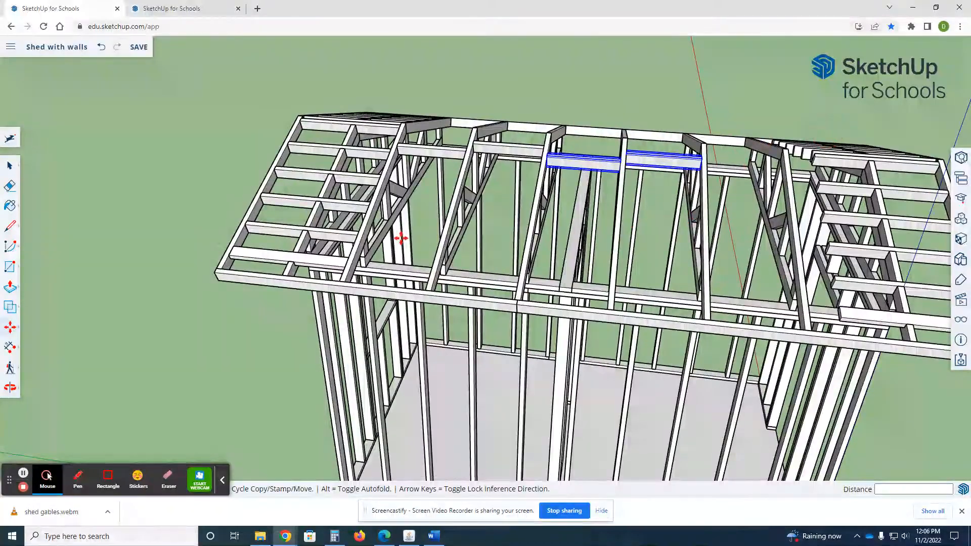
scroll(399, 248, "down", 2)
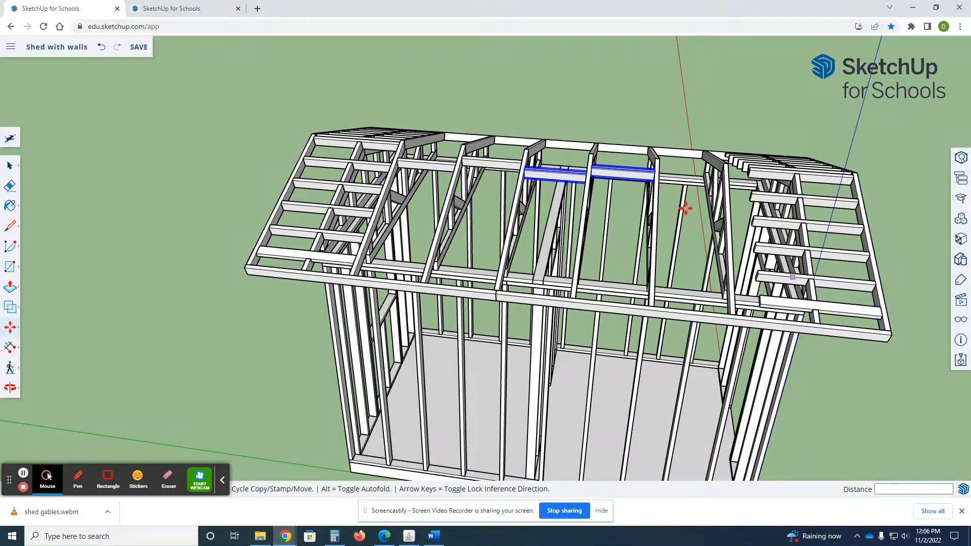
mouse_move(684, 194)
middle_mouse_down()
mouse_move(690, 219)
mouse_move(687, 184)
middle_mouse_up()
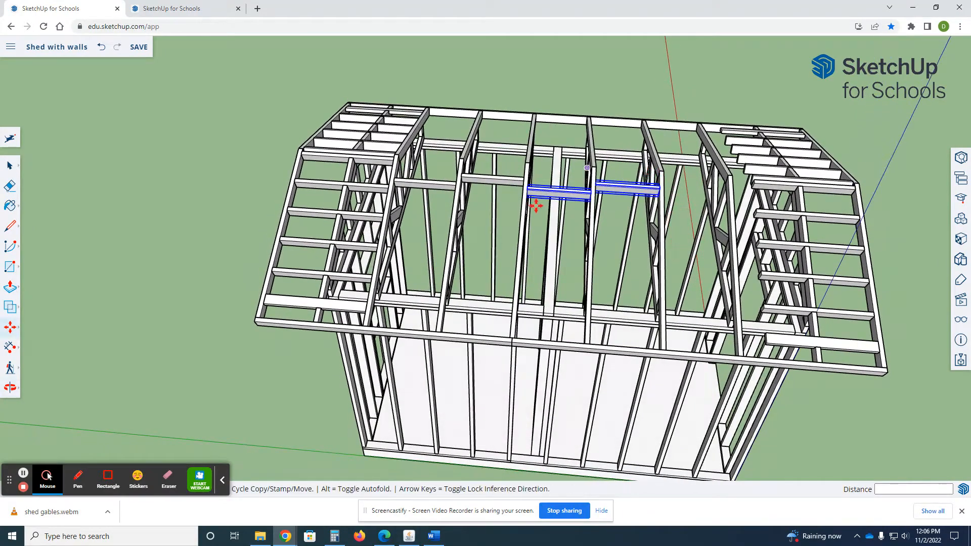
scroll(528, 195, "up", 4)
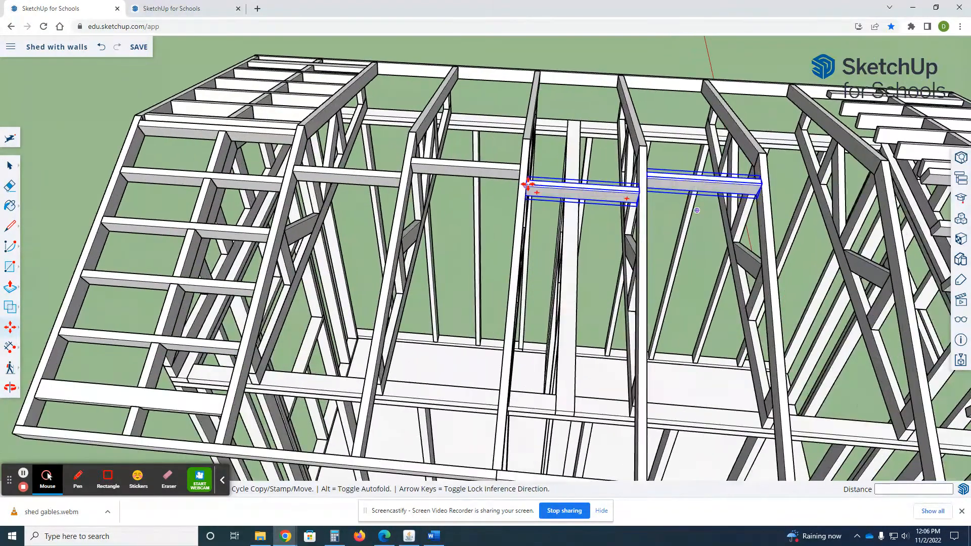
left_click(527, 182)
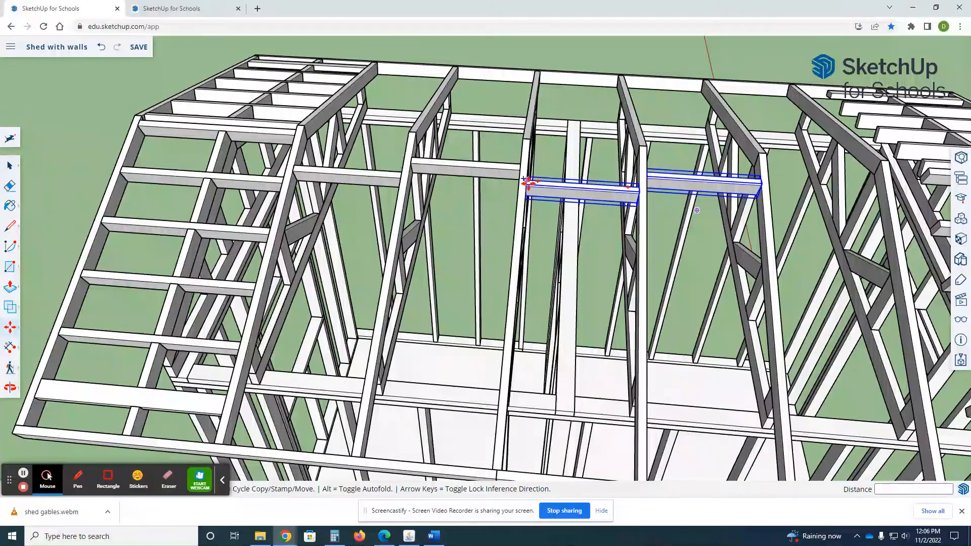
left_click(770, 200)
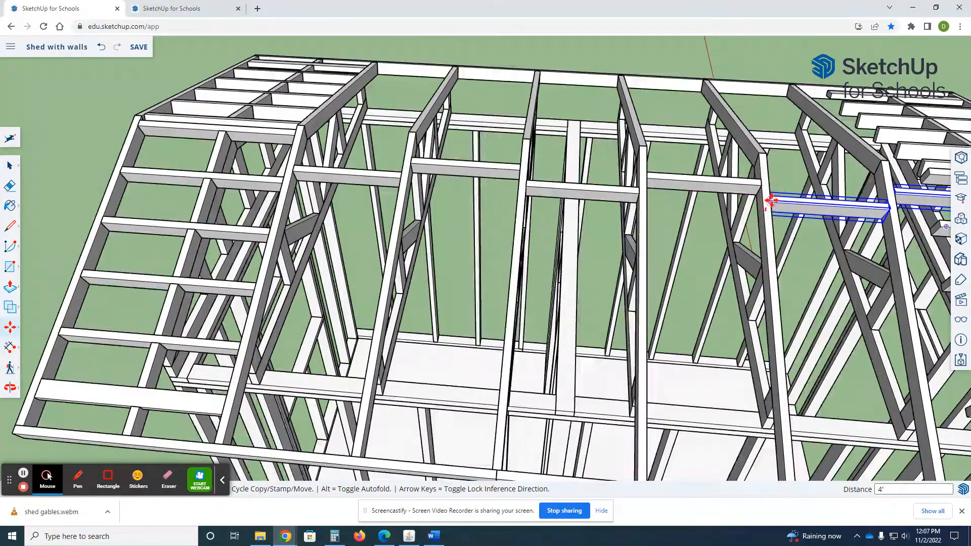
Delete the surplus copied block that extends past the last truss into the far gable overhang.
key("space")
left_click(928, 199)
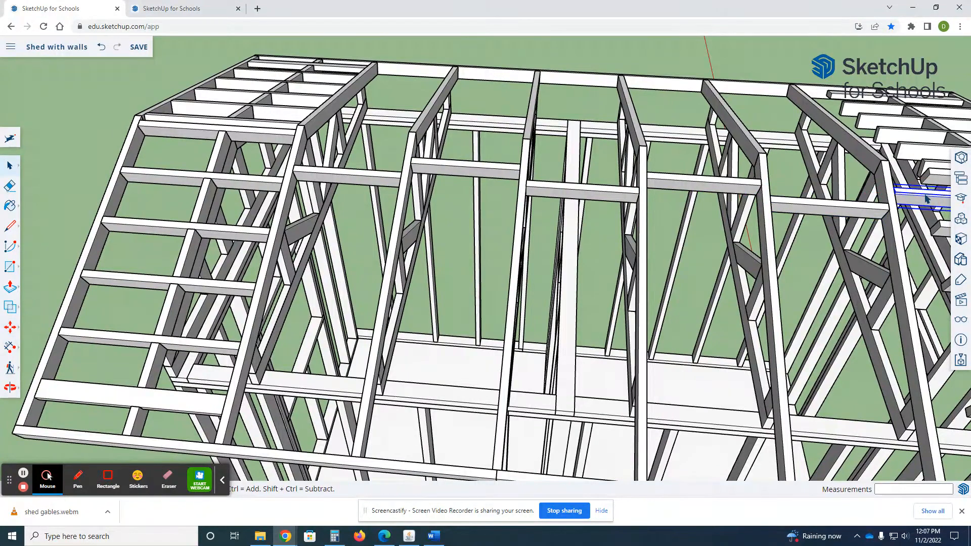
key("Delete")
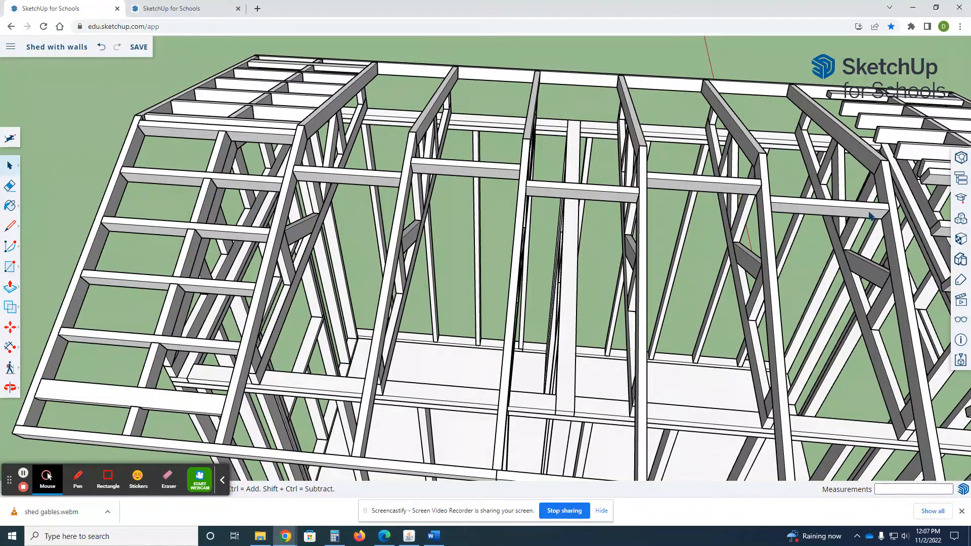
Select all five staggered blocks between the trusses and copy them about 8' 8" out into the open space beside the shed.
left_click(846, 216)
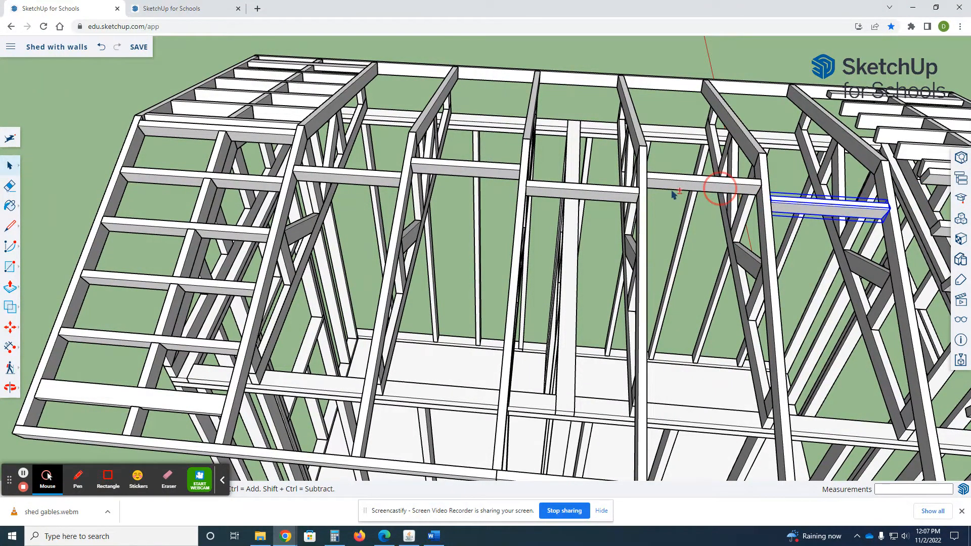
left_click(718, 187, "shift")
left_click(577, 194, "shift")
left_click(465, 170, "shift")
left_click(349, 177, "shift")
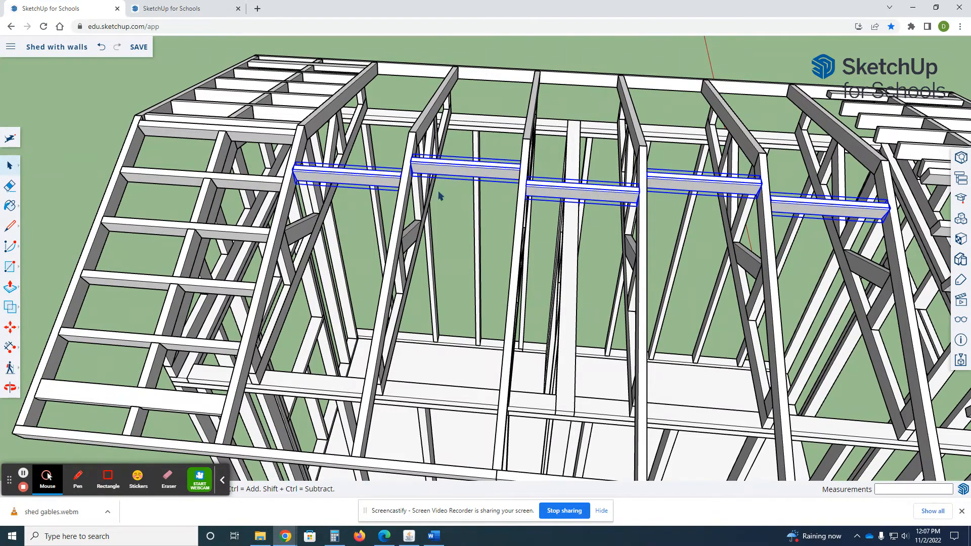
scroll(439, 196, "down", 6)
middle_click_drag(809, 226, 425, 243)
key("m")
left_click(287, 350)
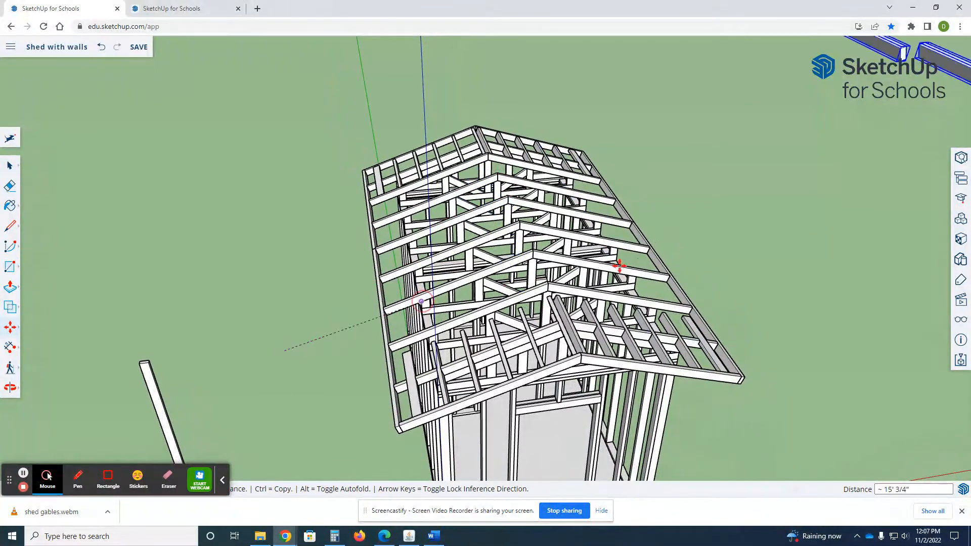
key("ctrl")
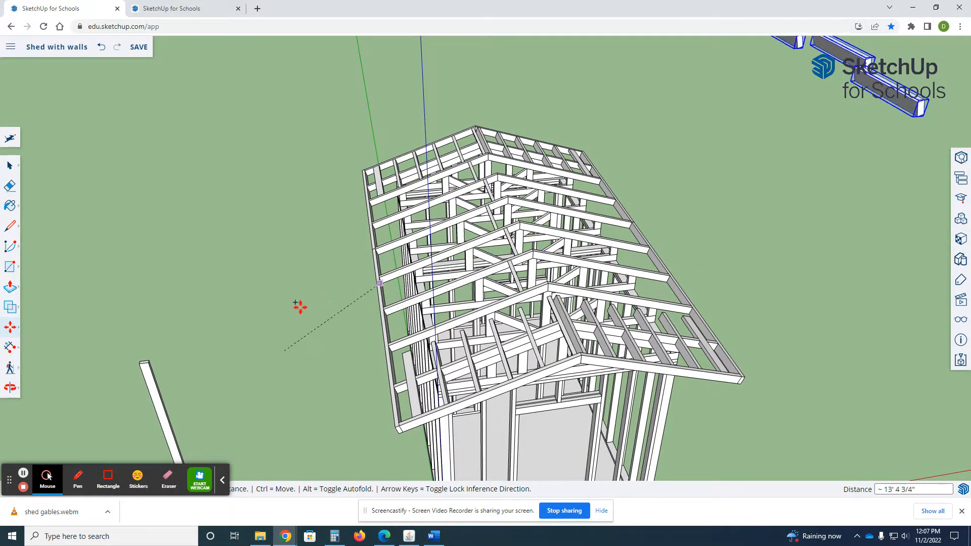
left_click(108, 370)
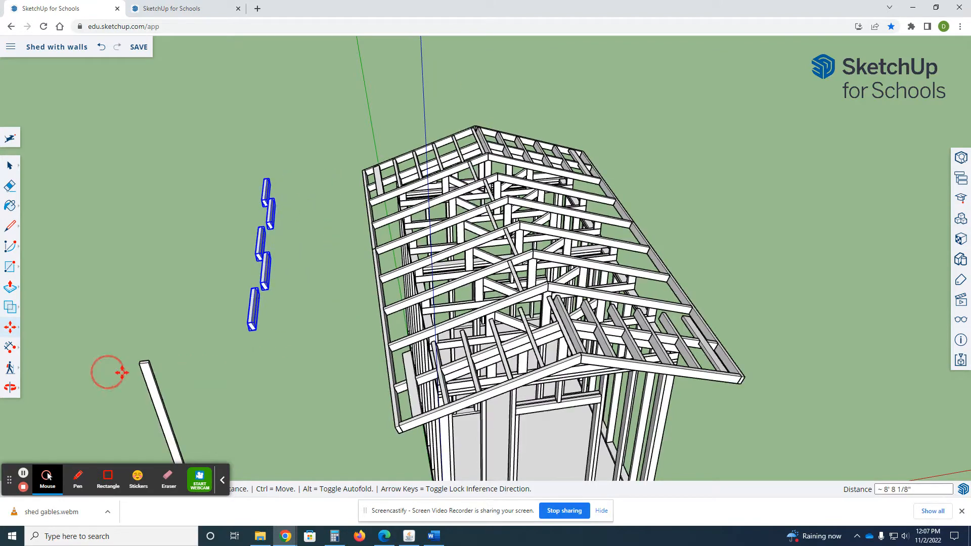
scroll(109, 345, "up", 2)
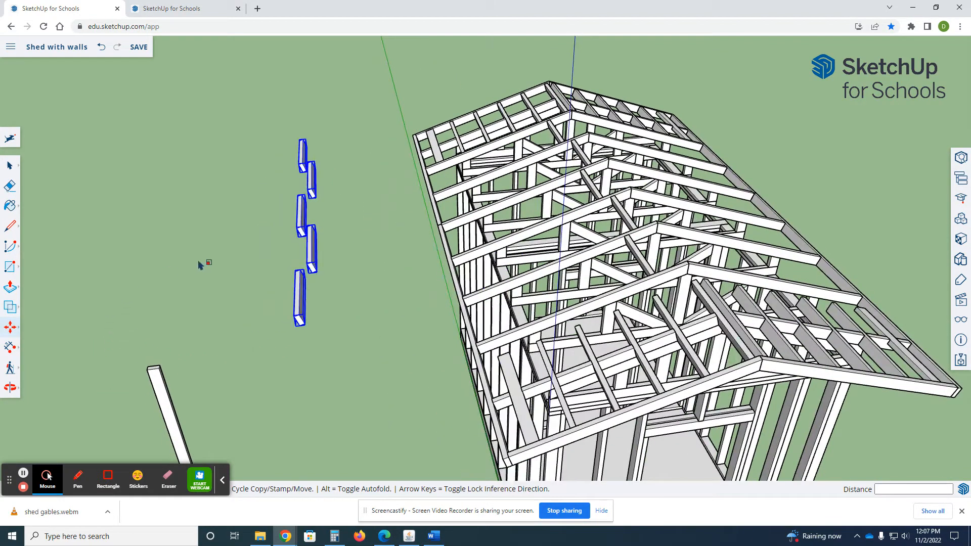
Mirror the five copied blocks beside the shed by scaling them negatively along the red axis.
key("s")
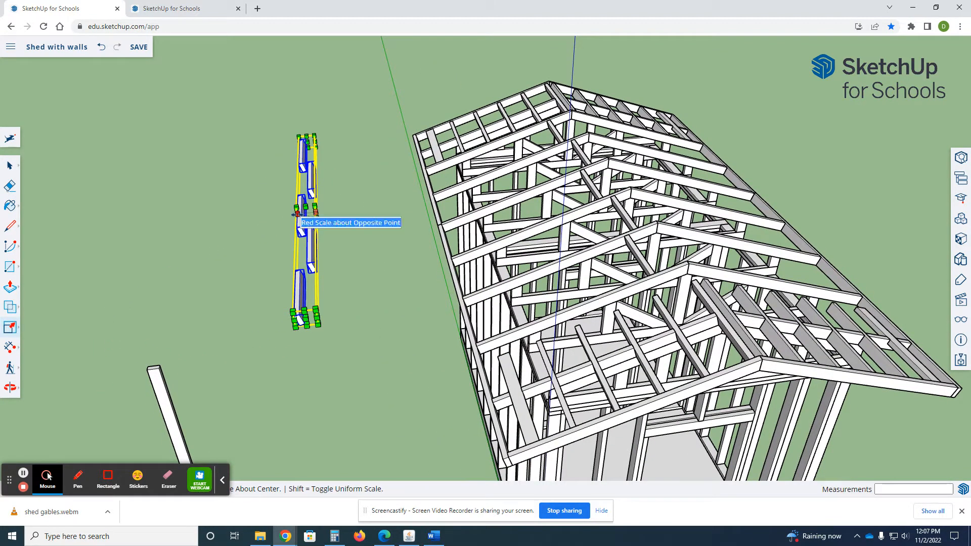
left_click_drag(297, 214, 340, 212)
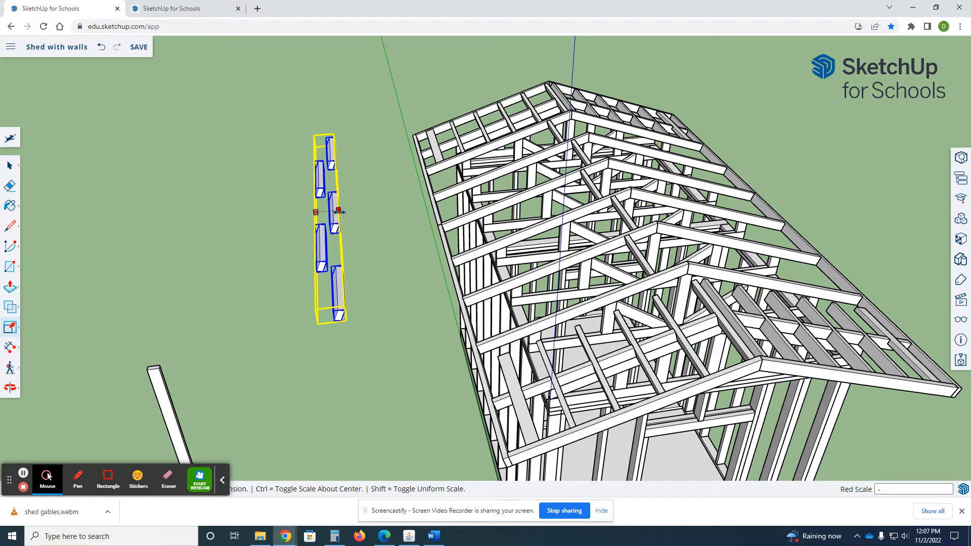
key("Return")
Move the five mirrored blocks about 8' 10" back onto the roof, beside the ridge on the opposite slope.
scroll(395, 348, "up", 3)
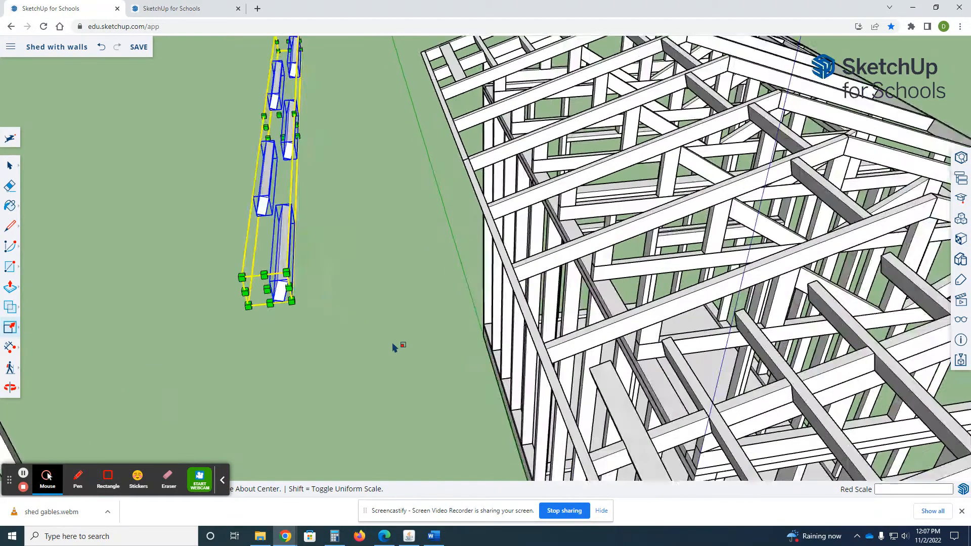
key("m")
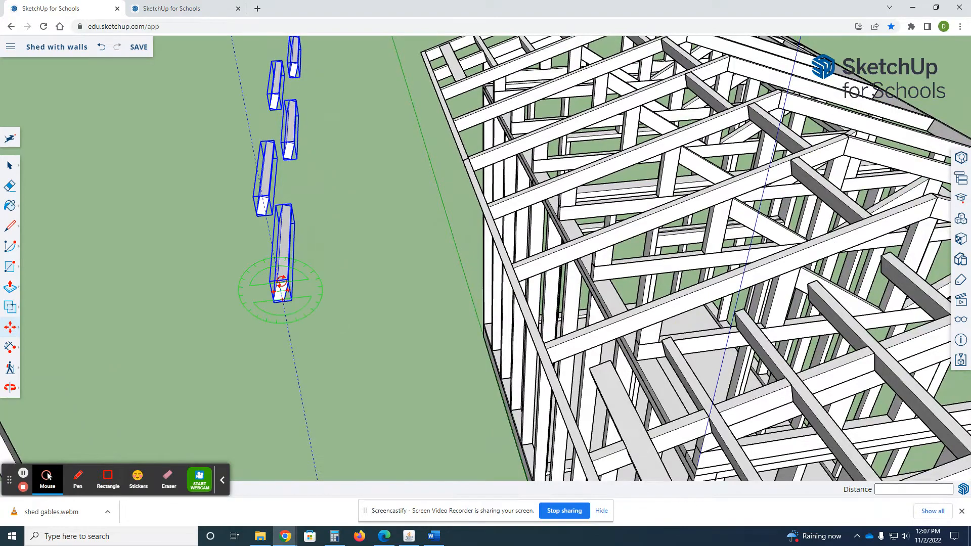
left_click(275, 277)
scroll(274, 276, "down", 5)
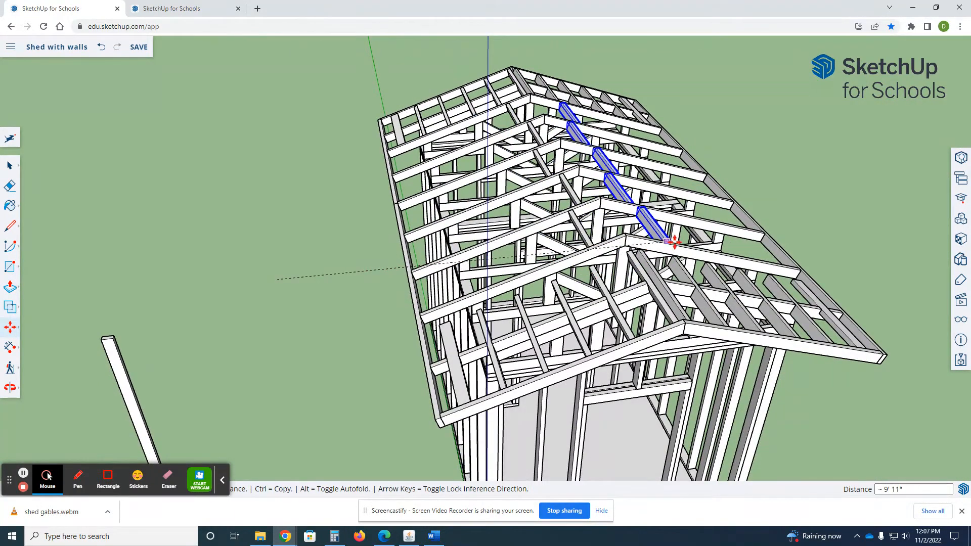
scroll(663, 238, "up", 2)
scroll(662, 238, "up", 4)
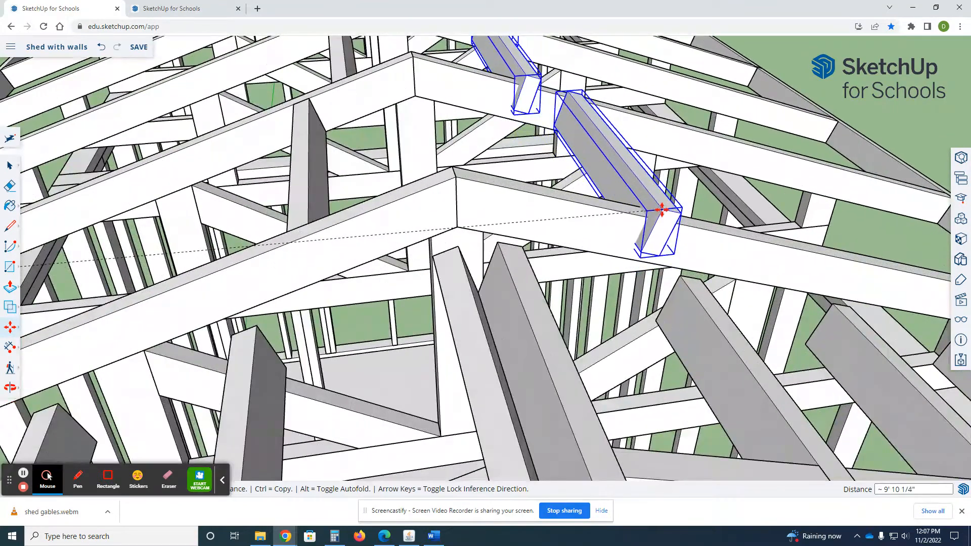
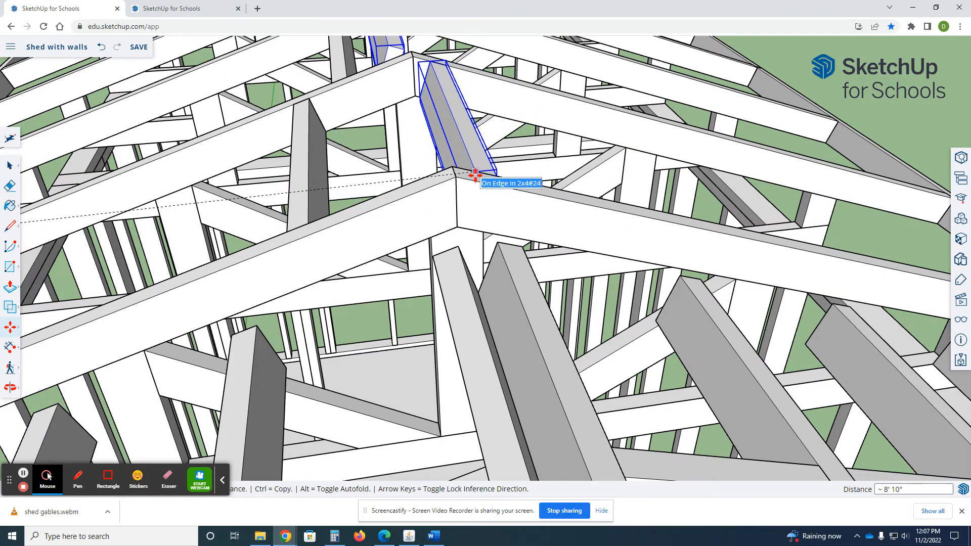
left_click(475, 176)
scroll(650, 282, "down", 6)
key("space")
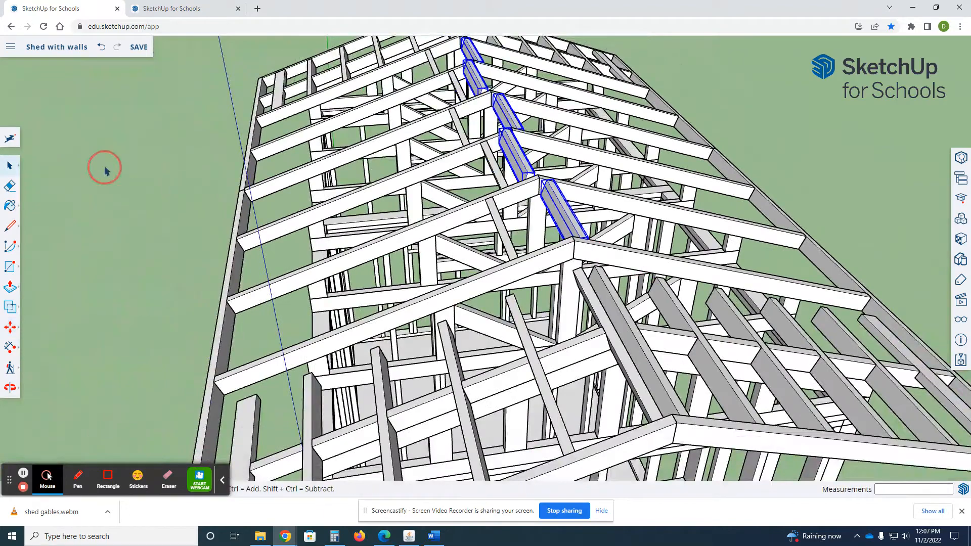
left_click(105, 170)
Shift the five mirrored blocks another 2 1/2" away from the ridge along the trusses, and clear the selection.
middle_click_drag(435, 195, 512, 352)
left_click(536, 404)
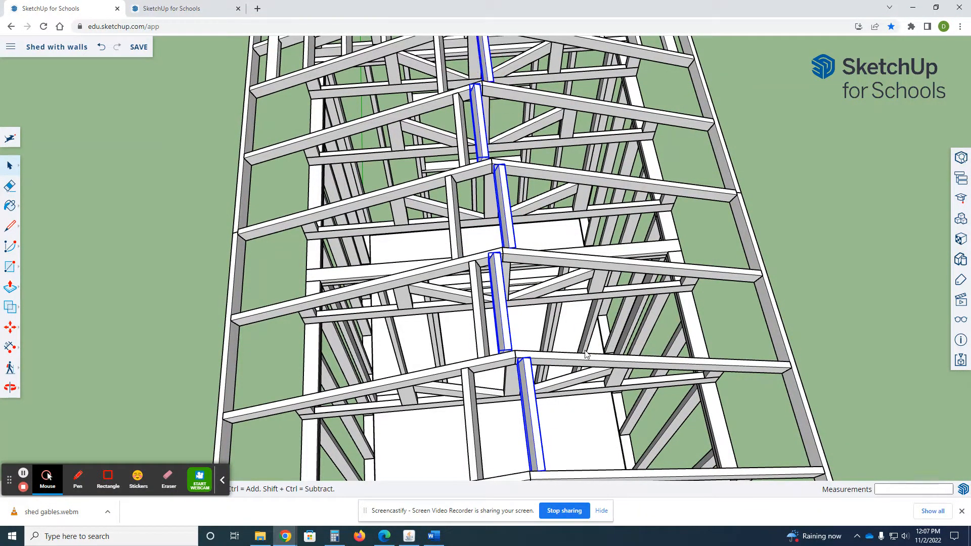
key("m")
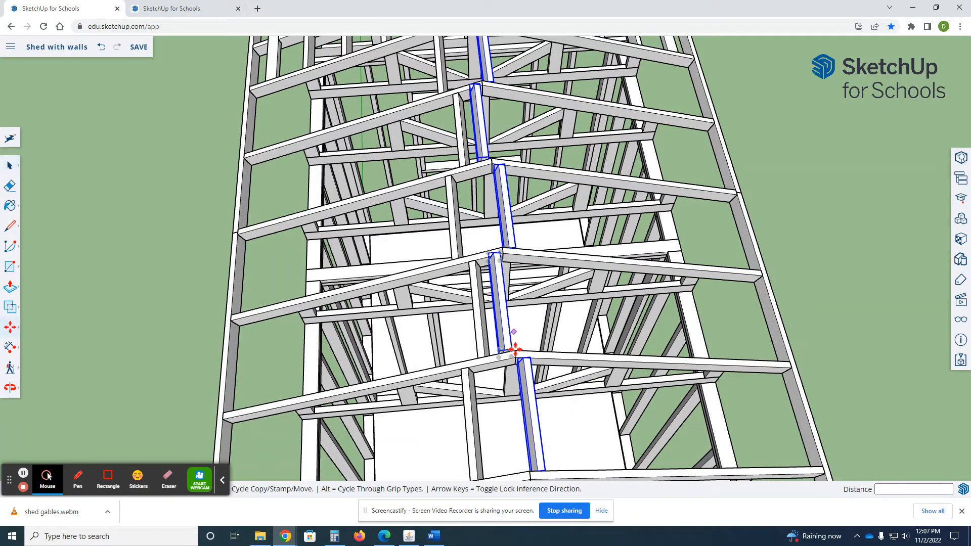
left_click(512, 350)
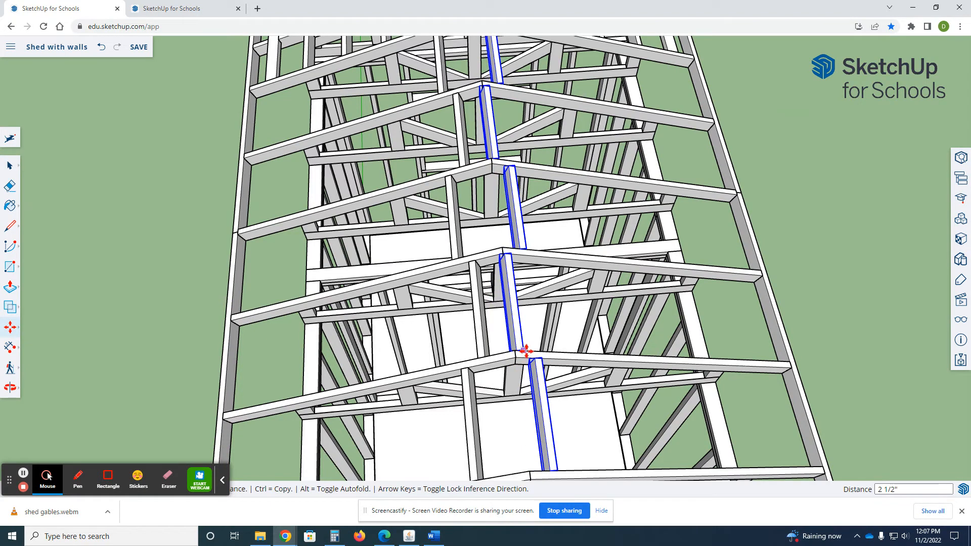
left_click(529, 350)
key("space")
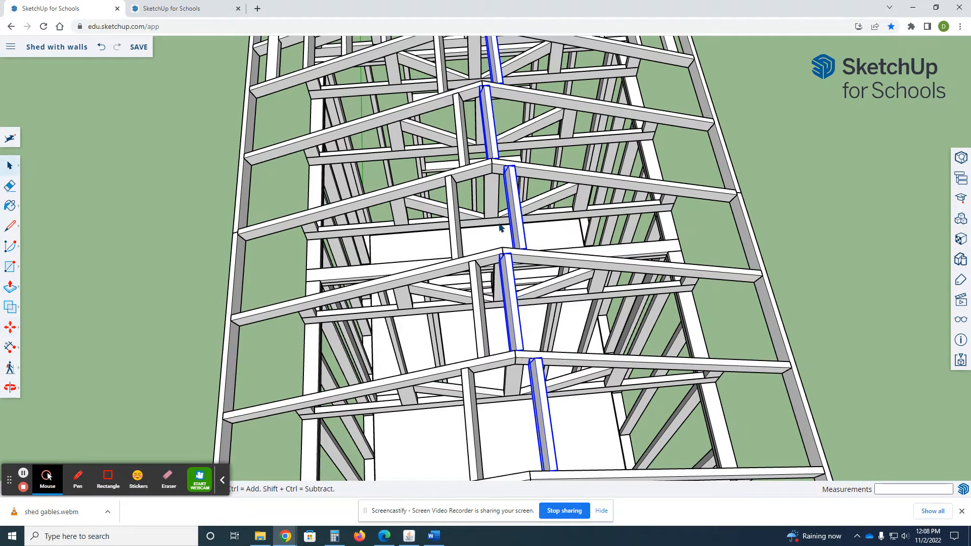
middle_click_drag(495, 151, 613, 252)
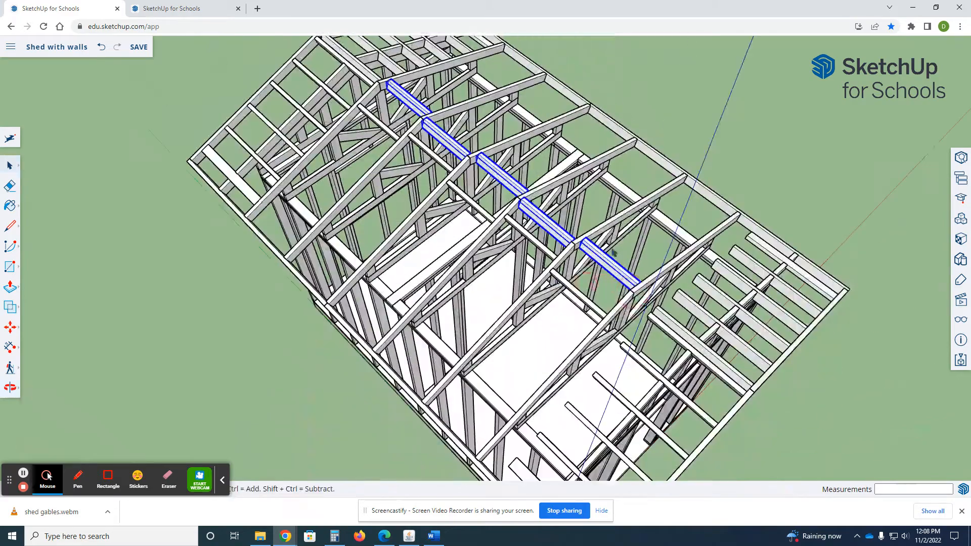
left_click(744, 117)
Make the gable overhang component whose lookout boards stop short of the first truss unique.
middle_click_drag(608, 304, 523, 105)
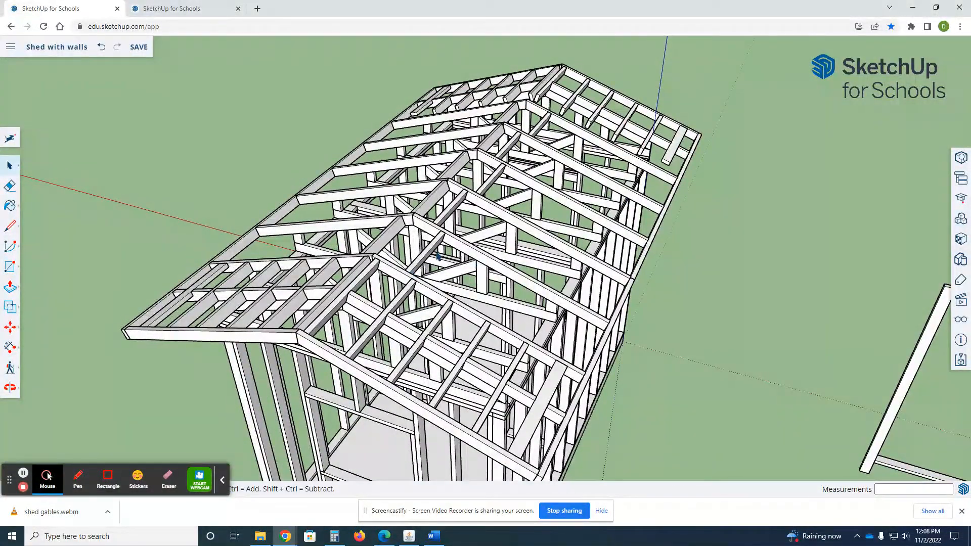
middle_click_drag(438, 256, 564, 205)
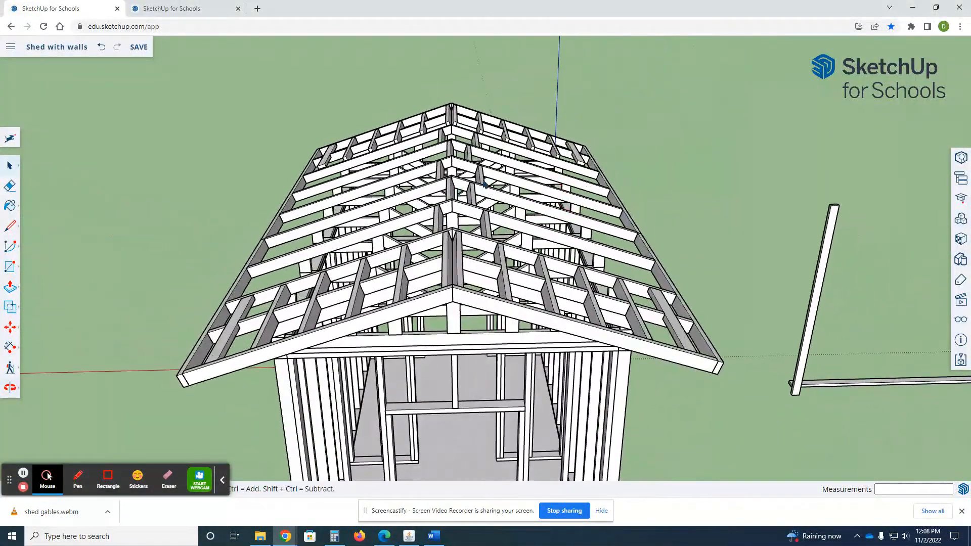
middle_click_drag(468, 221, 523, 315)
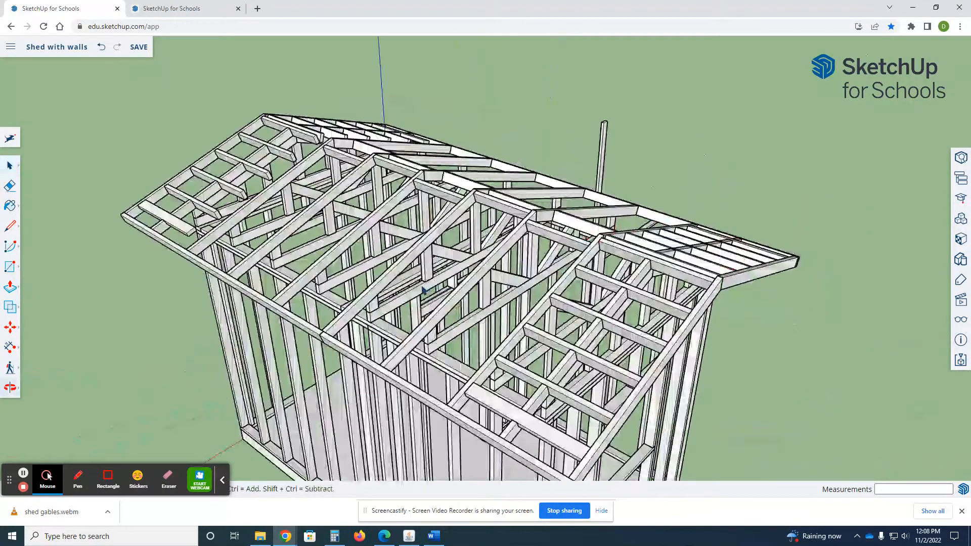
middle_click_drag(310, 326, 548, 223)
scroll(309, 346, "up", 3)
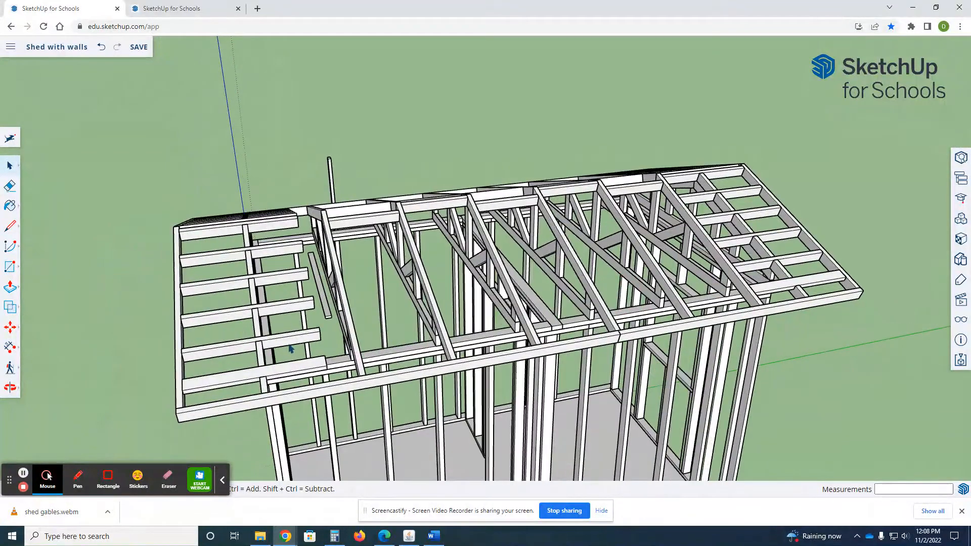
left_click(282, 340)
right_click(282, 340)
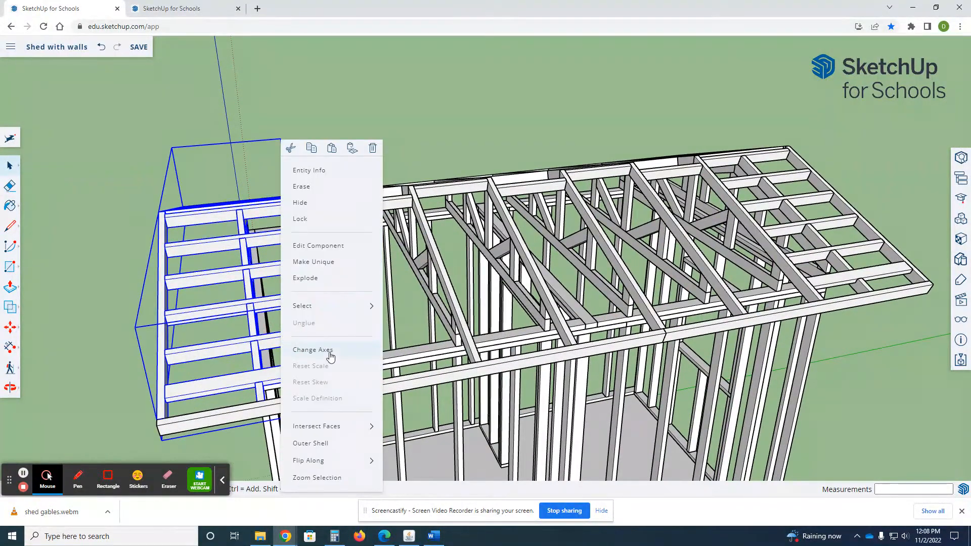
left_click(312, 262)
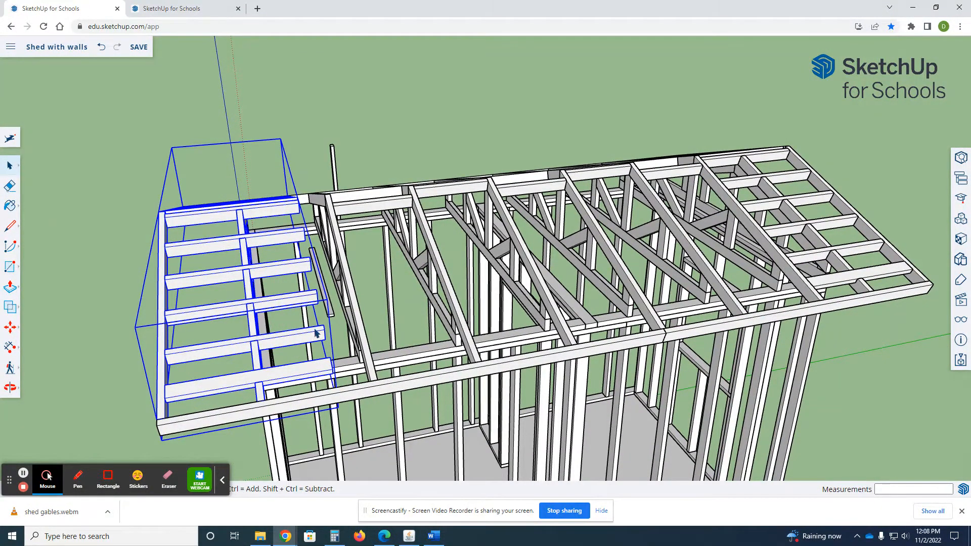
Open the gable overhang component, select its lookout boards on both roof slopes and make them unique.
middle_click_drag(314, 330, 251, 336)
scroll(251, 336, "up", 1)
double_click(251, 335)
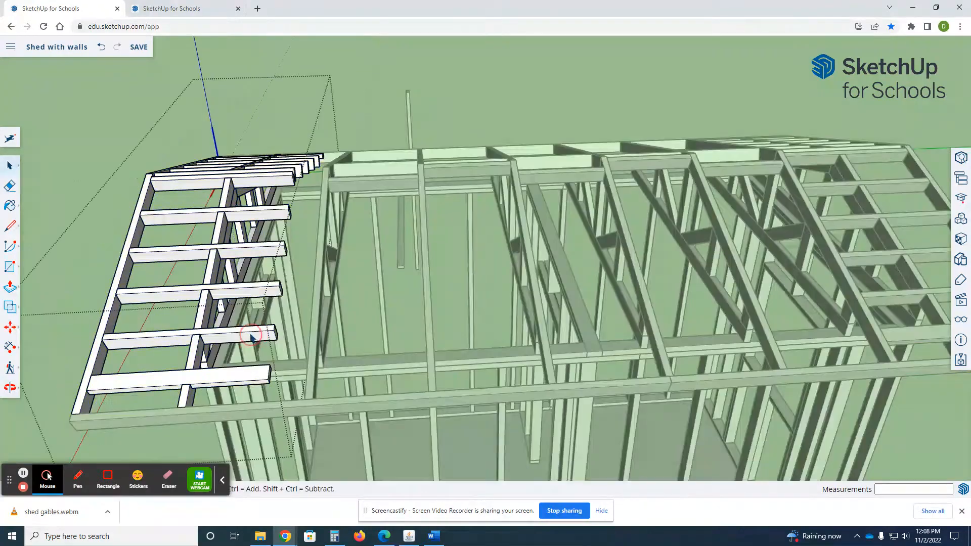
left_click(261, 376)
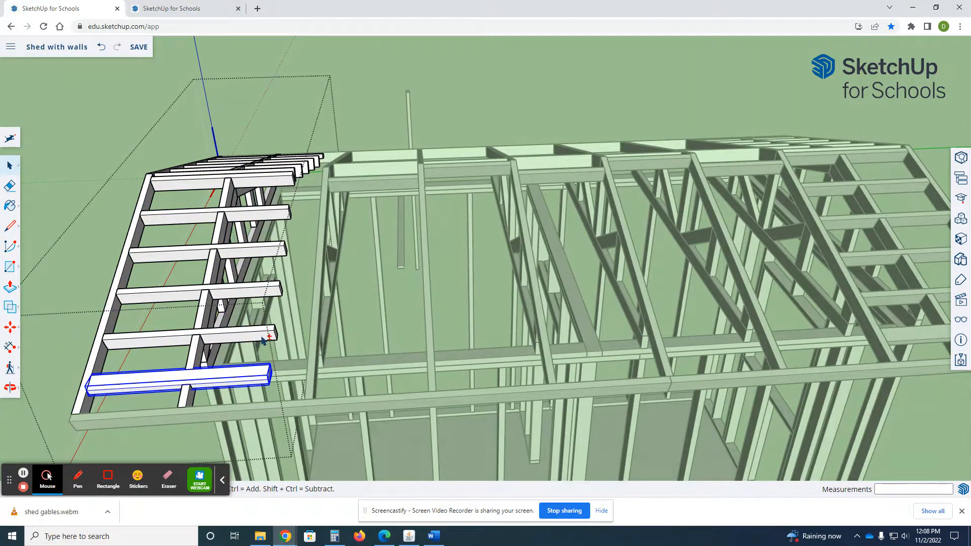
left_click(263, 338, "ctrl")
left_click(273, 292, "ctrl")
left_click(276, 248, "ctrl")
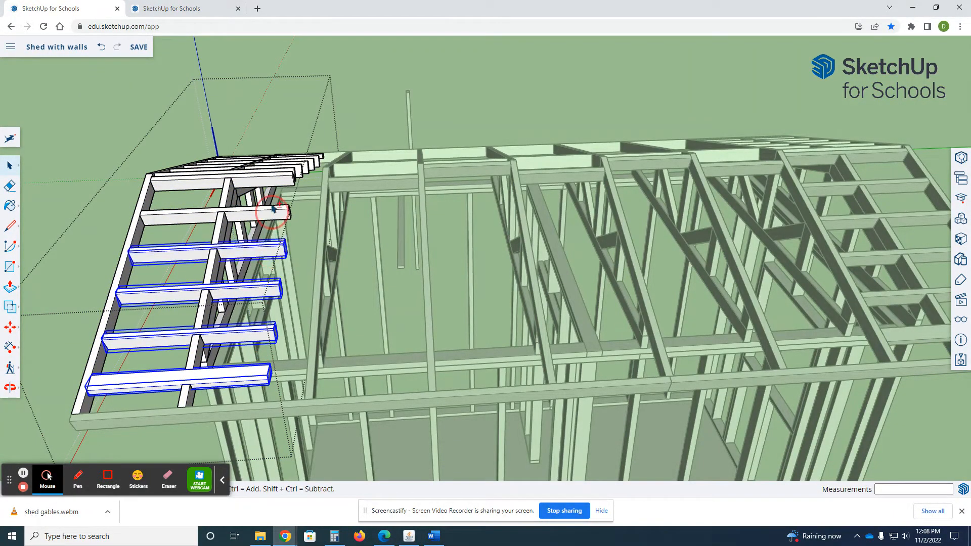
left_click(279, 215, "ctrl")
left_click(288, 179, "ctrl")
middle_click_drag(290, 178, 271, 247)
left_click(273, 218, "ctrl")
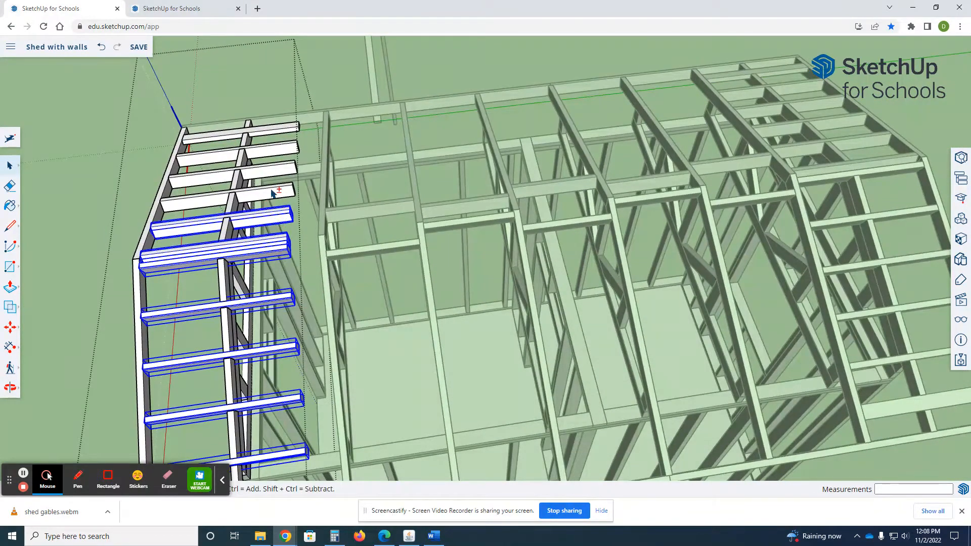
left_click(275, 196, "ctrl")
left_click(277, 175, "ctrl")
left_click(279, 153, "ctrl")
left_click(285, 132, "ctrl")
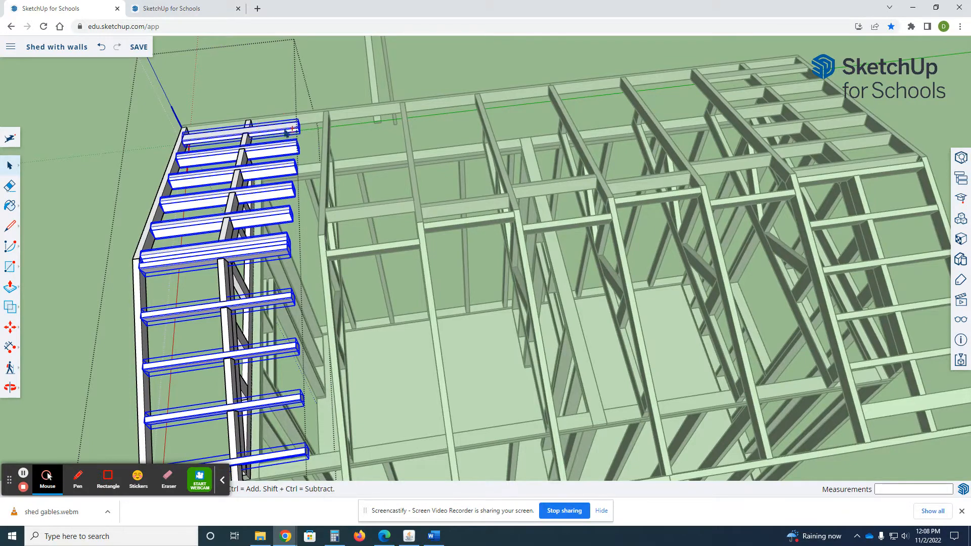
right_click(289, 133)
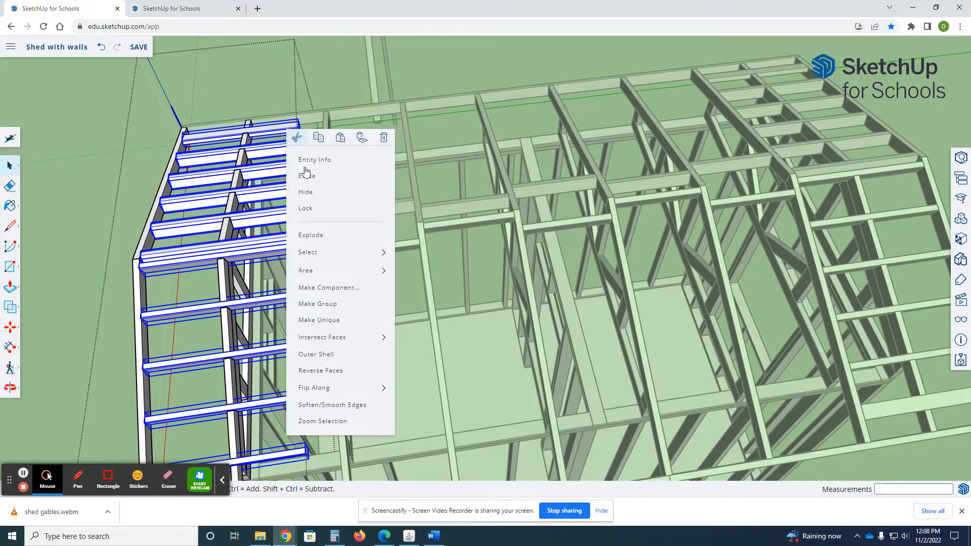
left_click(337, 321)
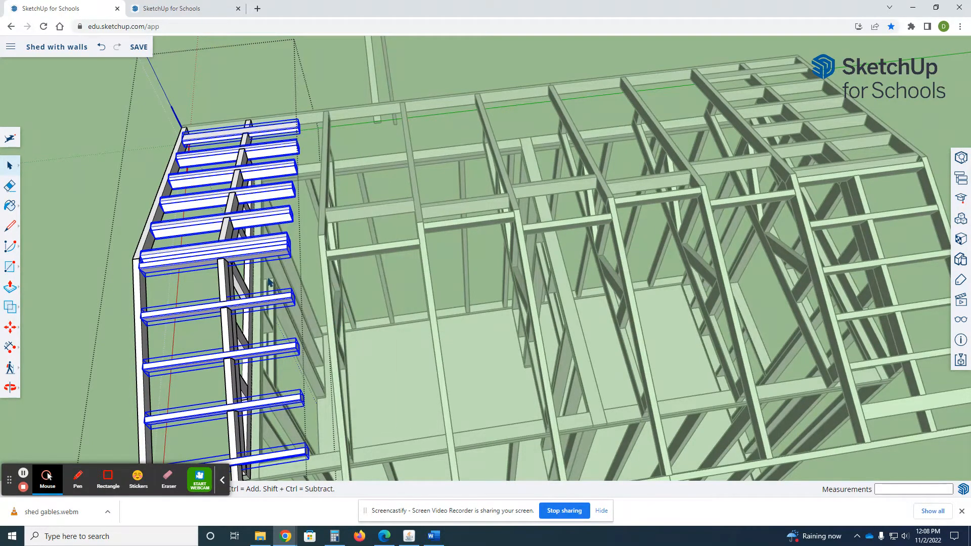
Extend the lookout boards on the near slope by 7 1/2" with Push/Pull so they reach the first truss.
scroll(269, 281, "down", 1)
scroll(279, 288, "up", 3)
double_click(279, 277)
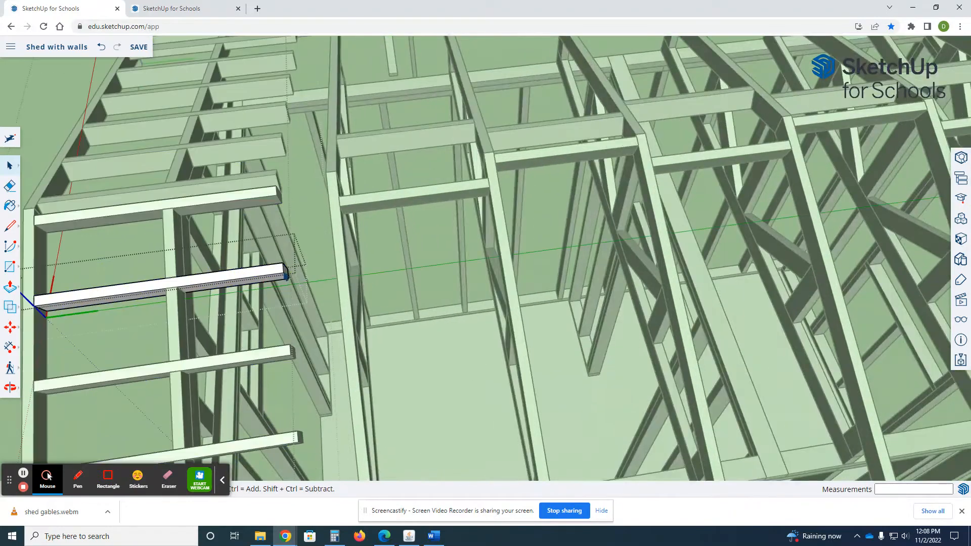
key("p")
left_click(285, 278)
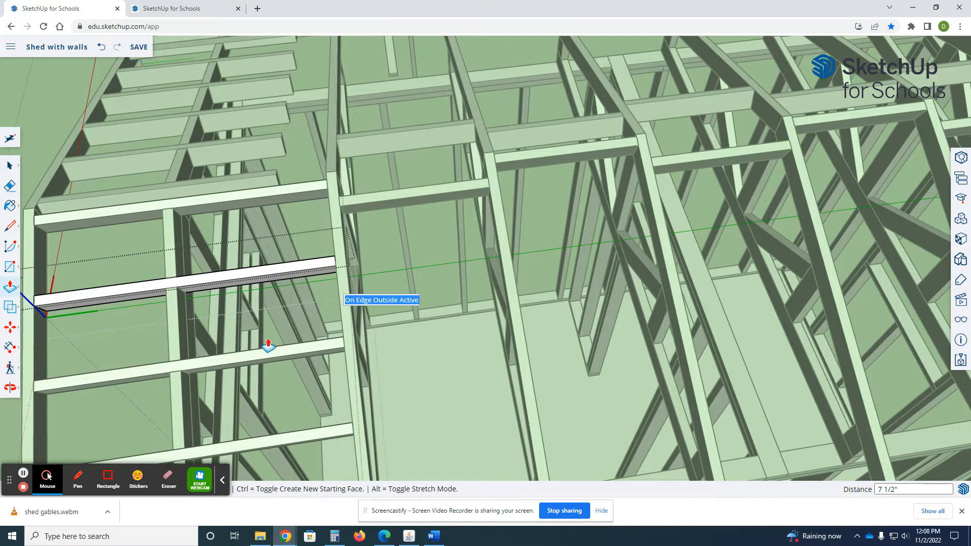
scroll(268, 347, "down", 5)
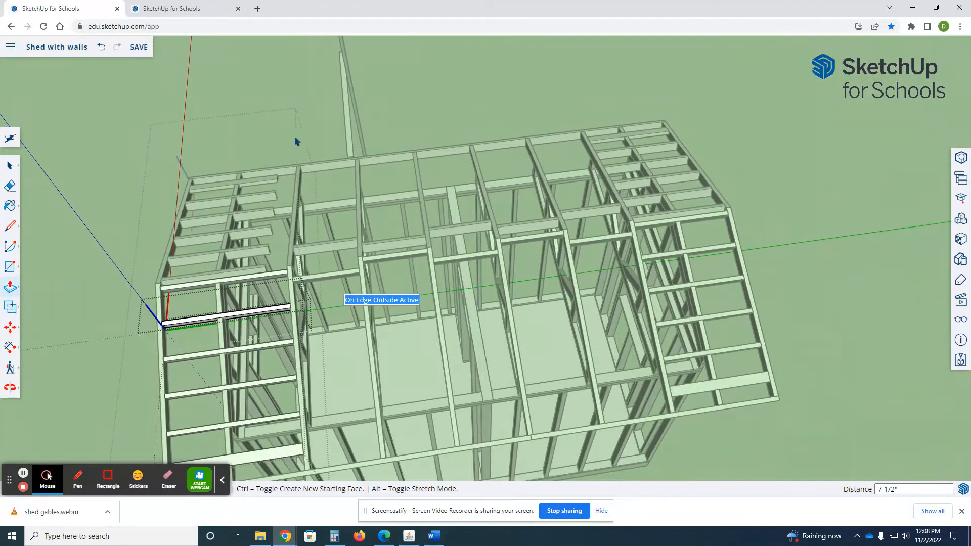
left_click(310, 100)
key("space")
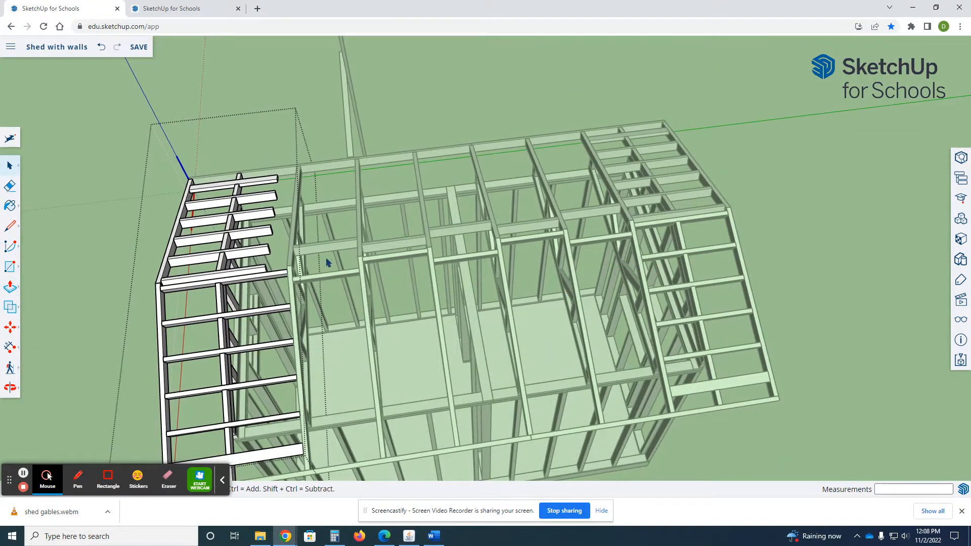
Open the lookout board beside the ridge on the other slope and extend its end to the first truss with Push/Pull.
scroll(260, 257, "up", 1)
middle_click_drag(267, 273, 72, 213)
scroll(270, 148, "up", 4)
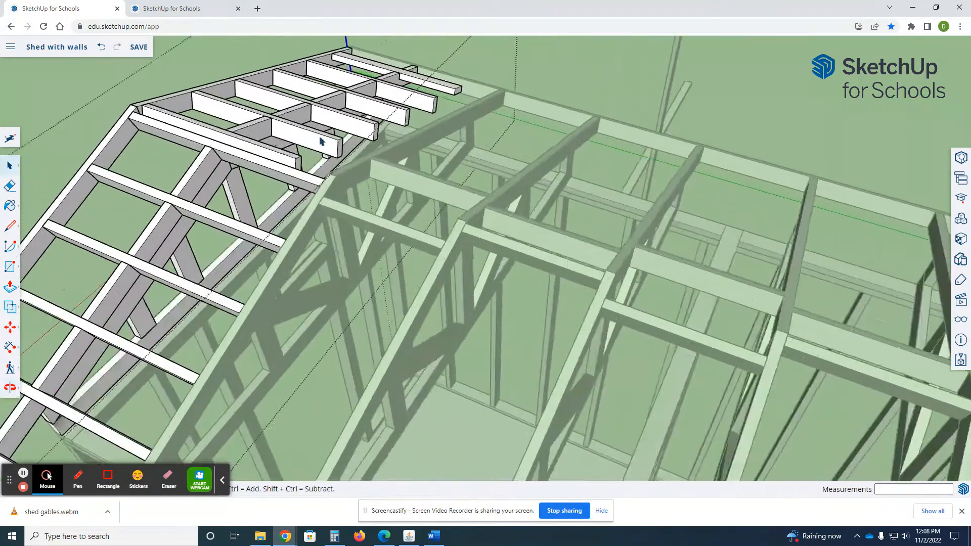
left_click(287, 176)
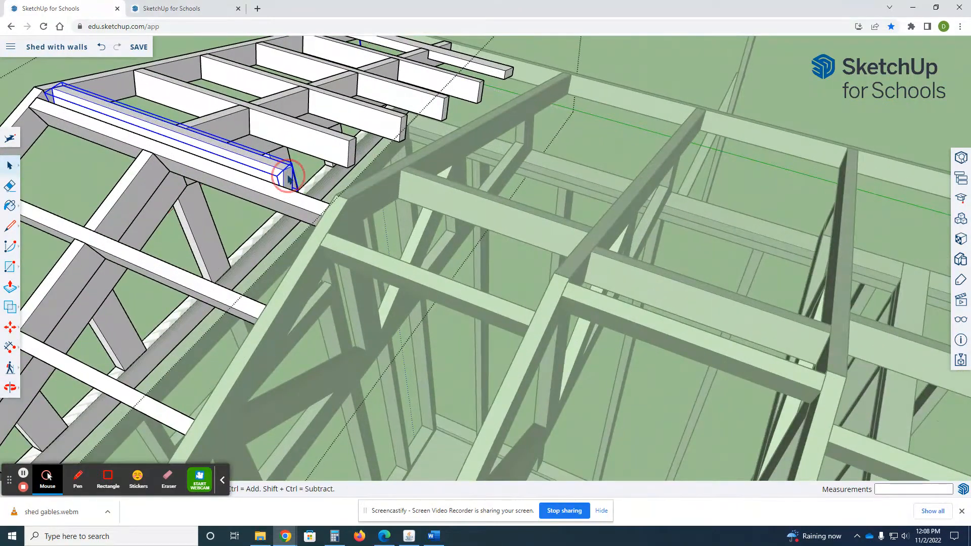
double_click(288, 176)
key("p")
left_click(286, 177)
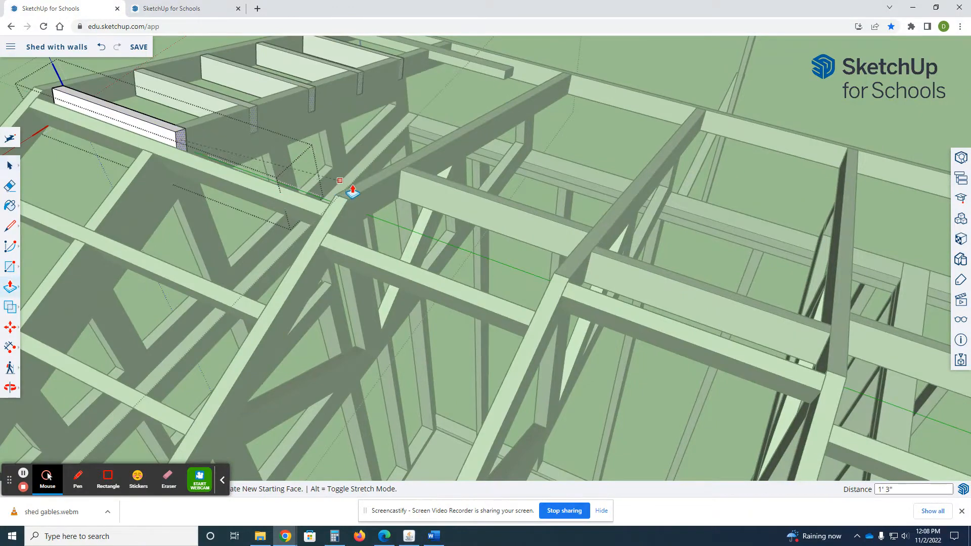
left_click(361, 188)
scroll(673, 171, "down", 1)
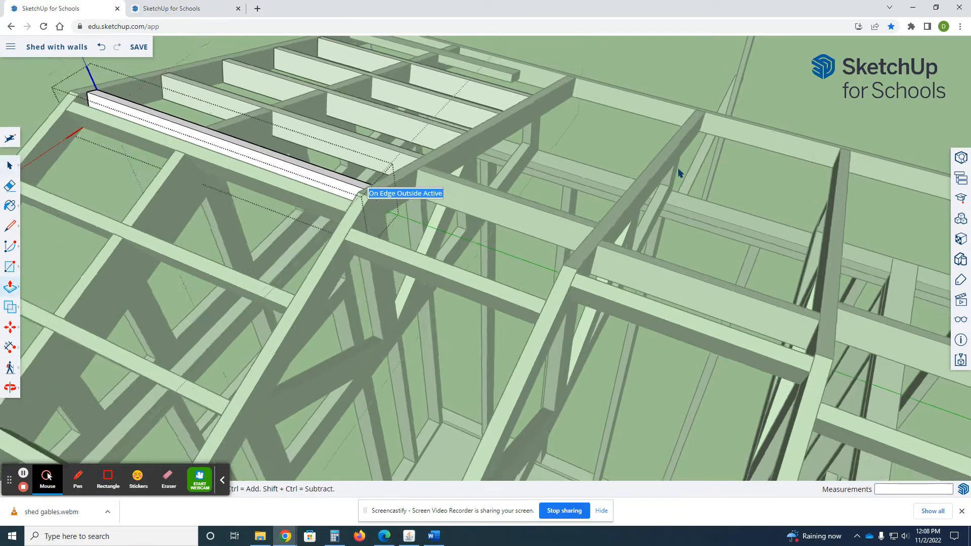
scroll(673, 175, "down", 3)
scroll(469, 216, "down", 2)
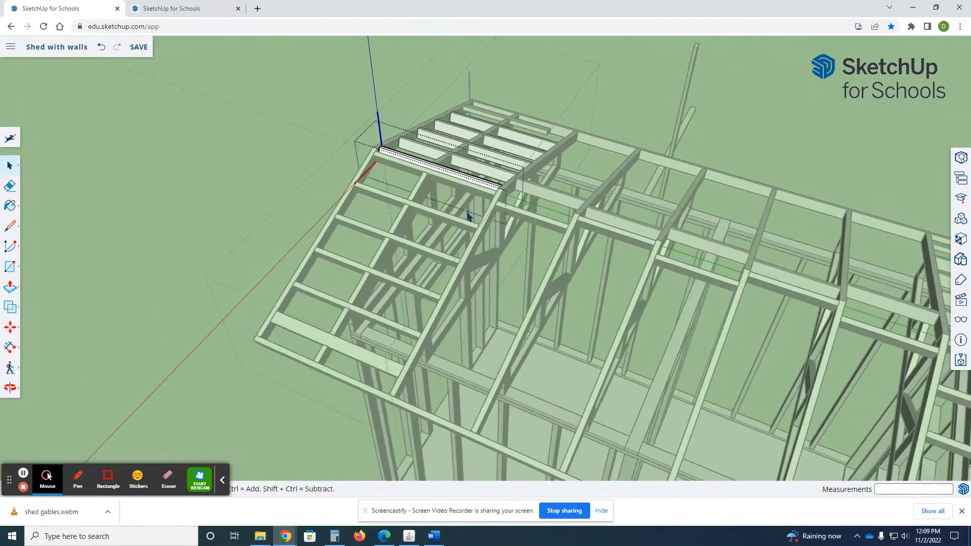
Extend the lookout board beside the far slope's eave by 7 1/2" to the first truss with Push/Pull and close the component.
scroll(652, 309, "down", 2)
middle_click_drag(749, 264, 578, 143)
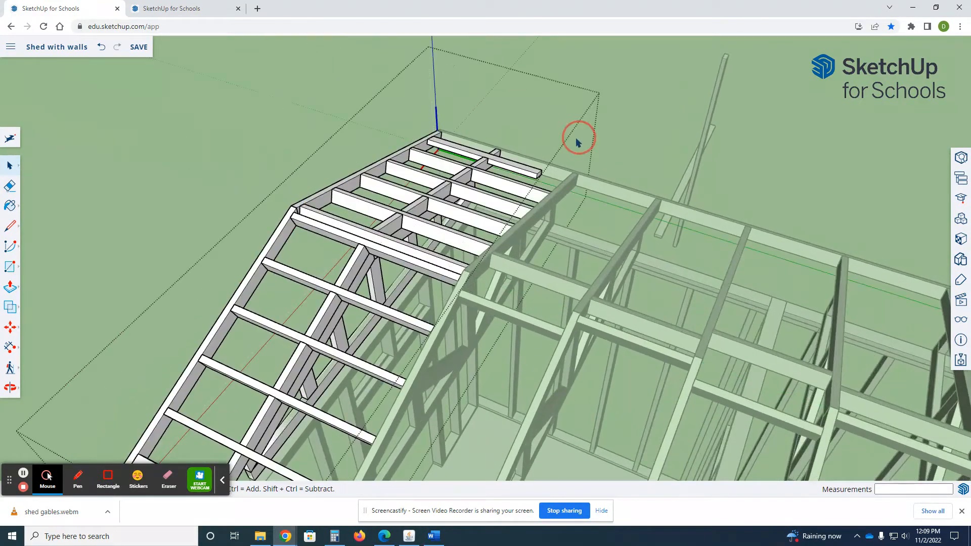
double_click(539, 175)
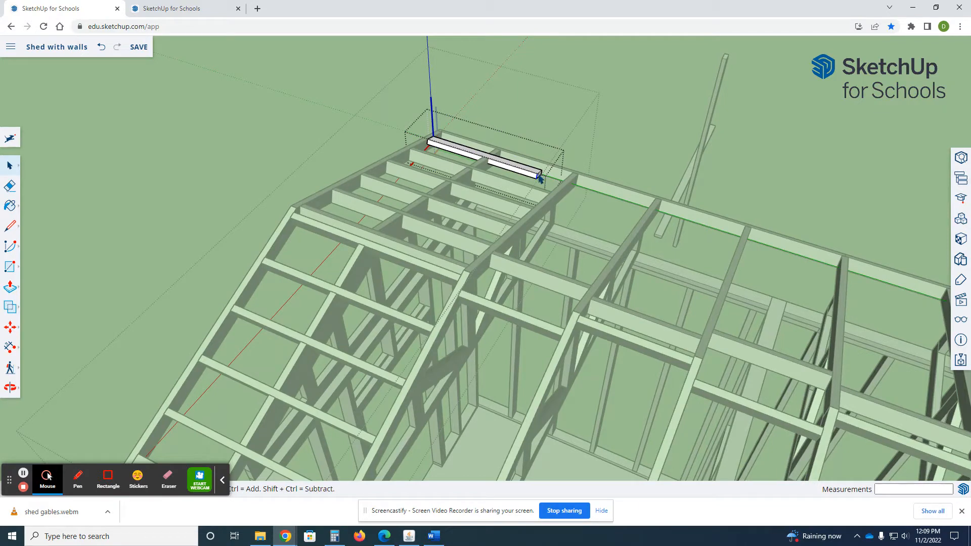
key("p")
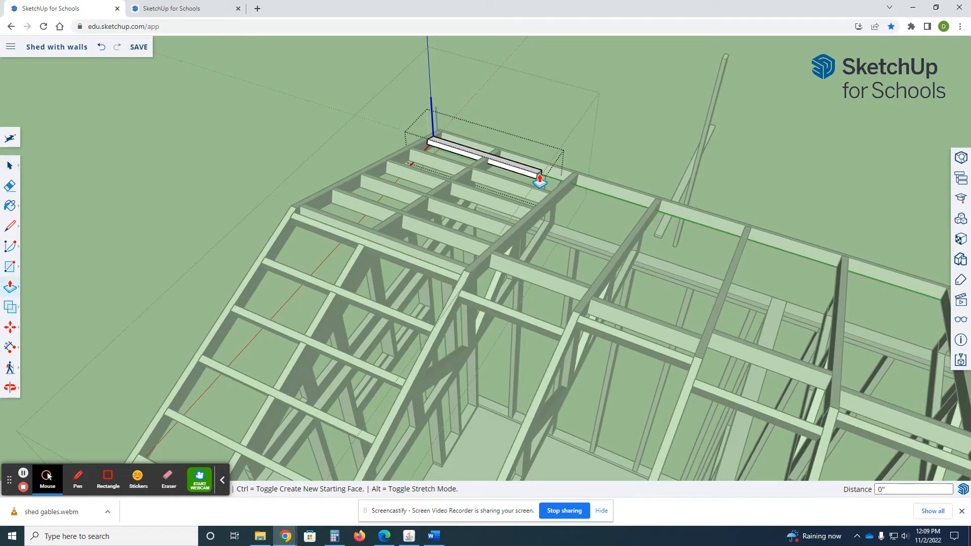
left_click_drag(540, 180, 560, 185)
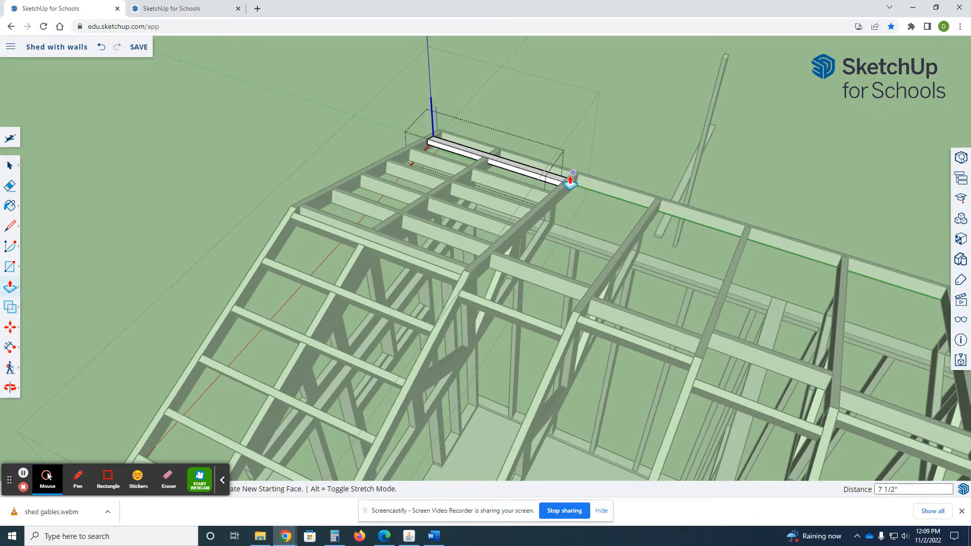
left_click(570, 181)
key("space")
left_click(781, 140)
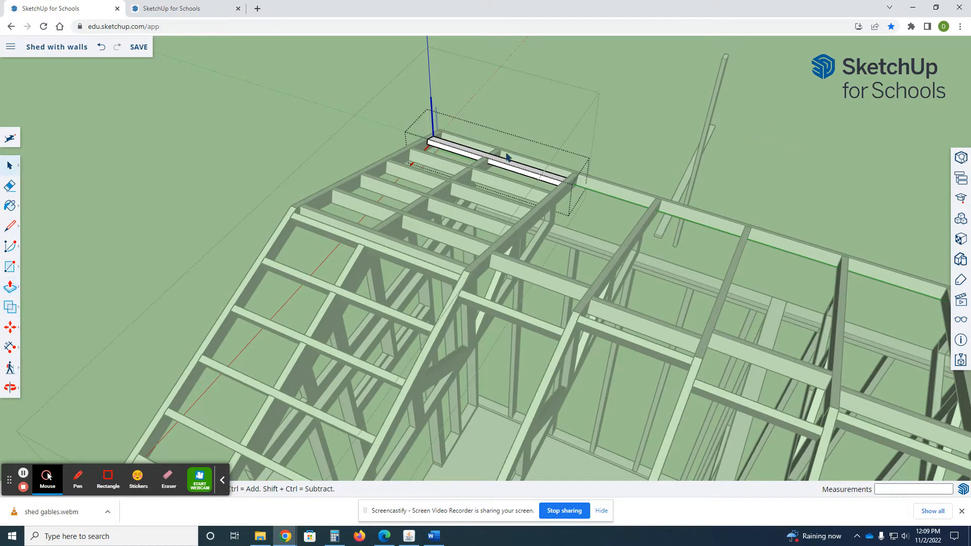
scroll(506, 153, "down", 3)
left_click(360, 157)
left_click(278, 138)
scroll(287, 175, "down", 3)
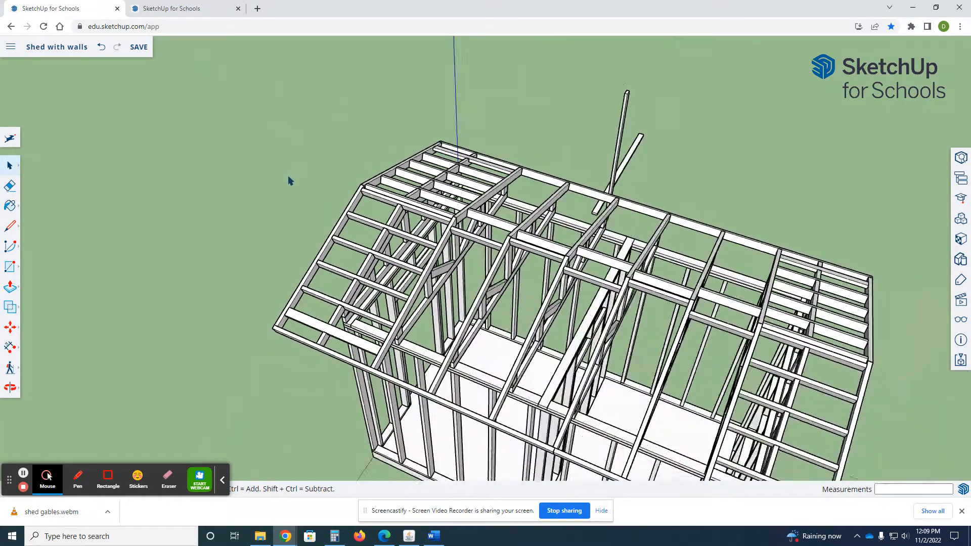
Save the model without purging unused items.
middle_click_drag(539, 402, 838, 241)
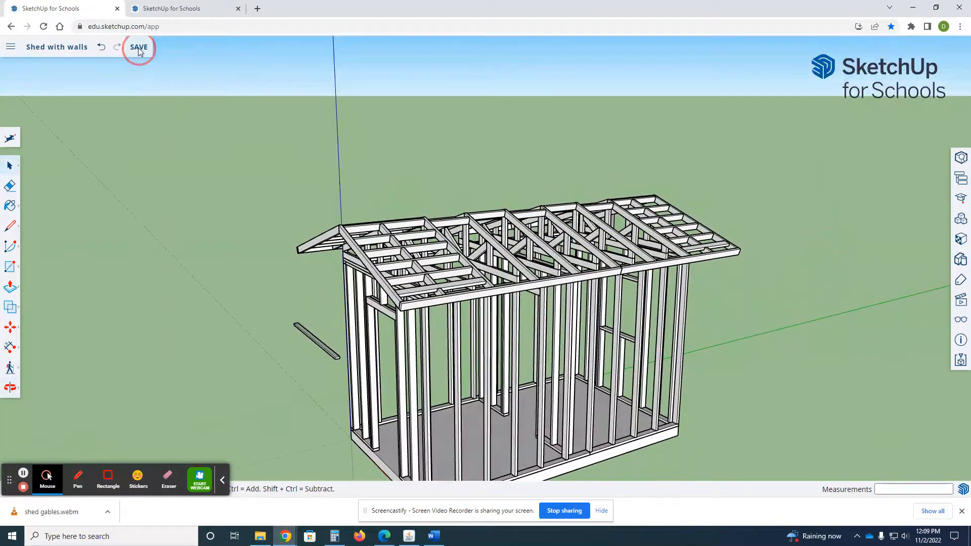
left_click(139, 49)
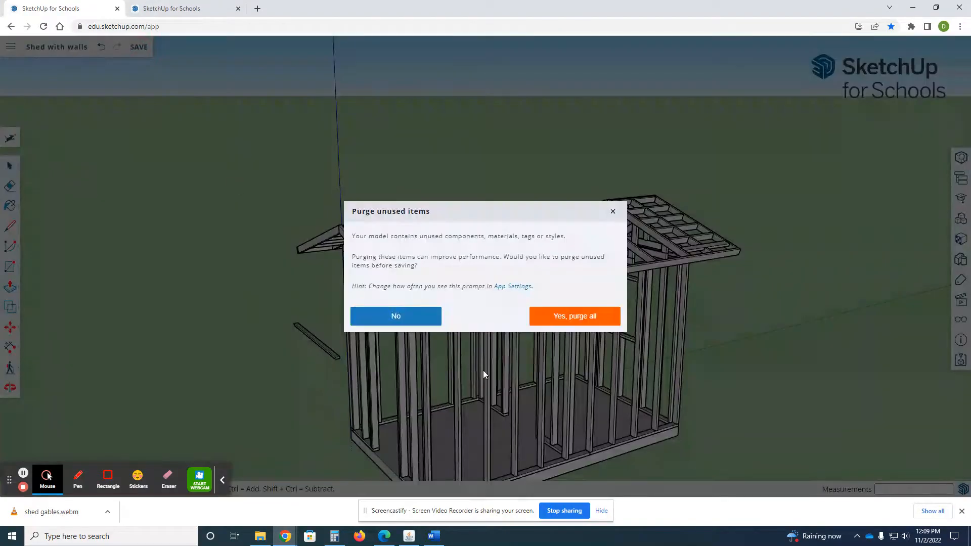
left_click(433, 318)
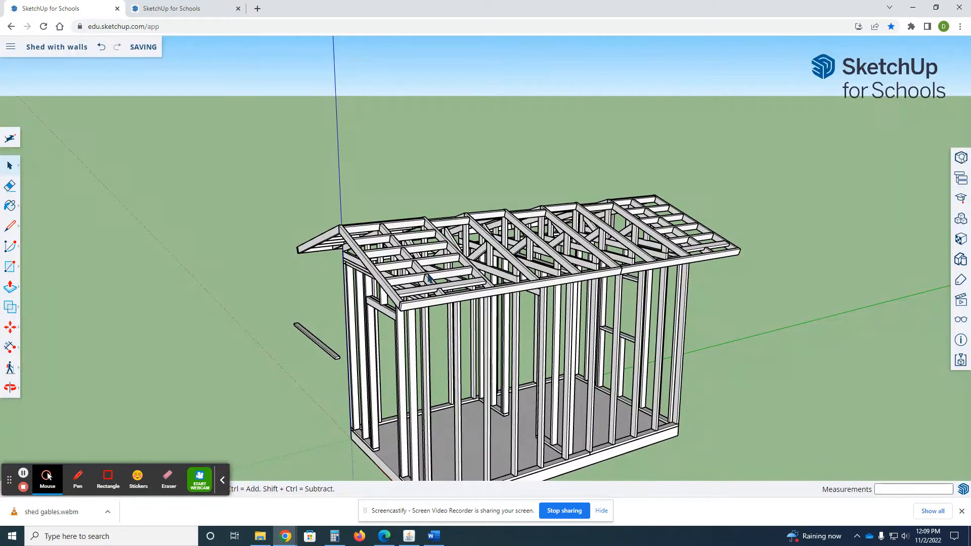
Try to draw an 8' by 4' sheathing rectangle on the long side wall from the bottom plate's corner, and undo it.
scroll(464, 188, "down", 3)
scroll(537, 376, "up", 2)
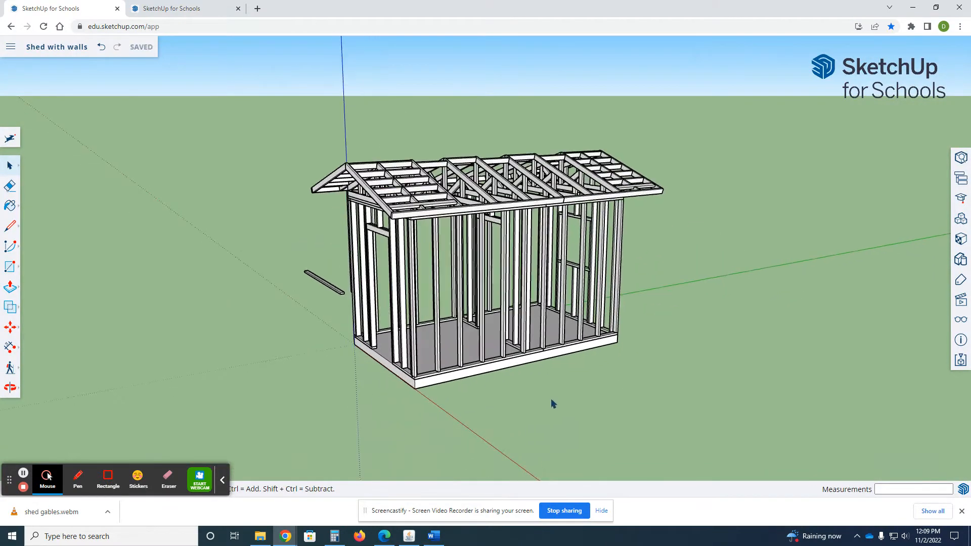
middle_click_drag(446, 287, 675, 356)
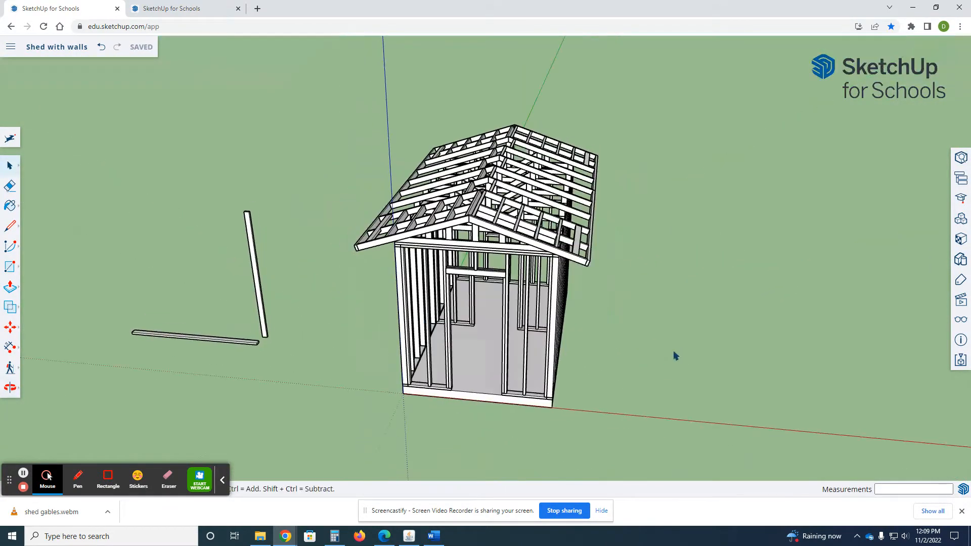
middle_click_drag(413, 340, 468, 242)
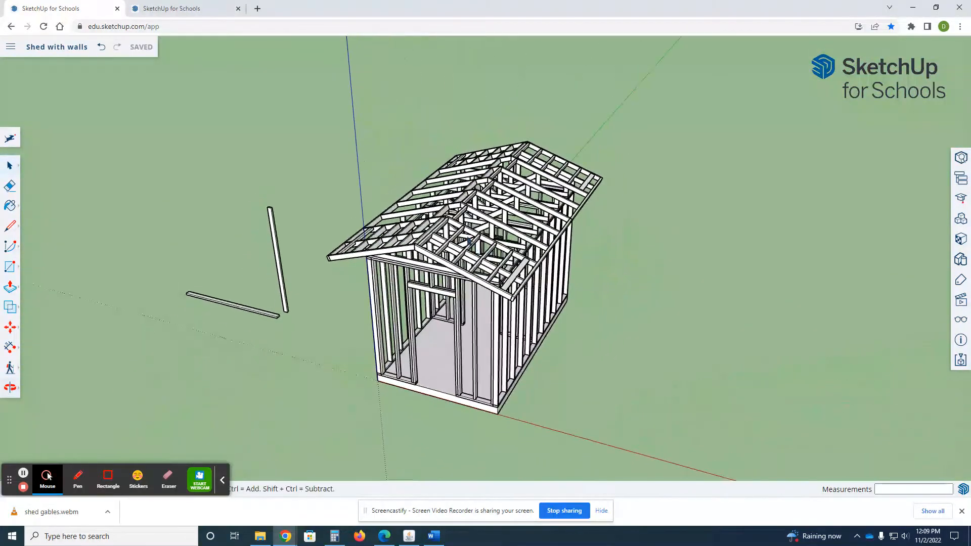
middle_click_drag(510, 365, 310, 299)
scroll(375, 344, "up", 2)
scroll(375, 344, "up", 4)
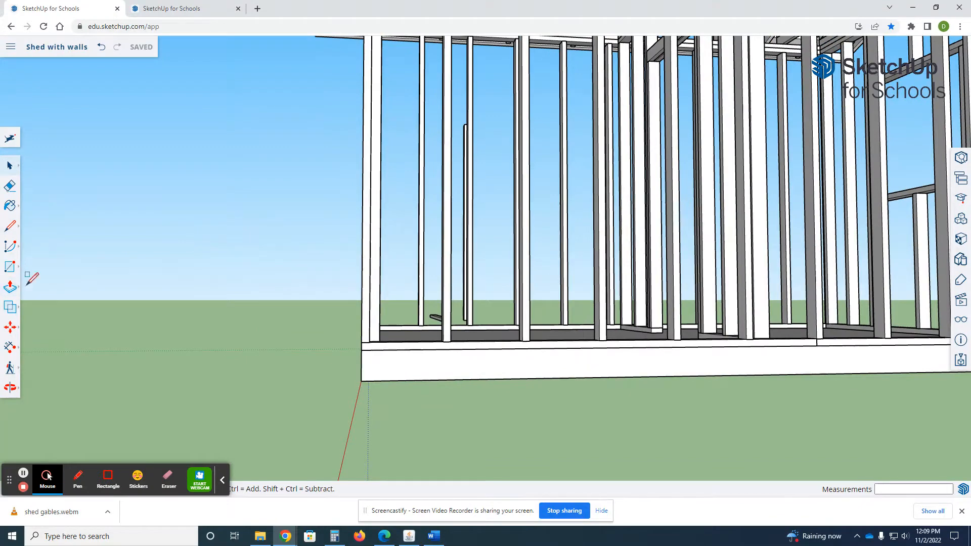
left_click(361, 350)
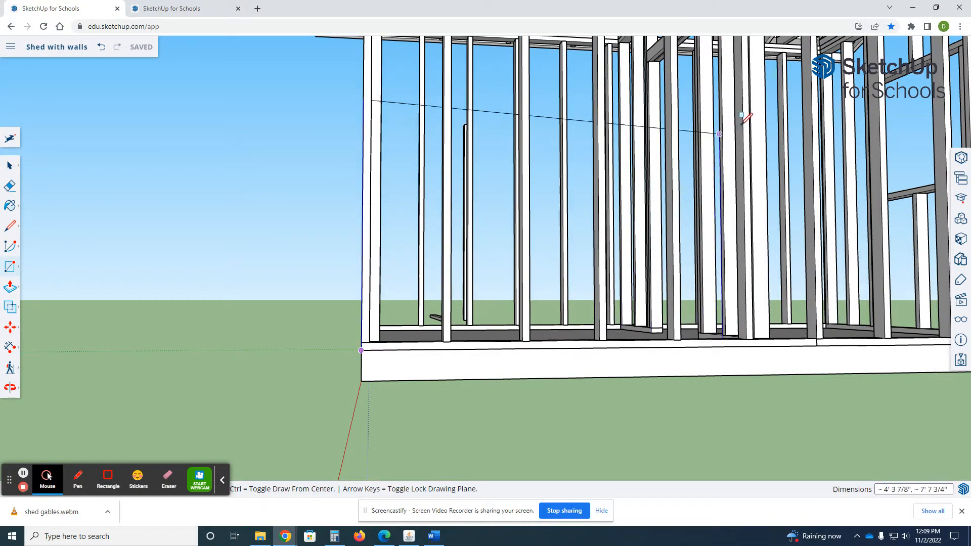
left_click(759, 106)
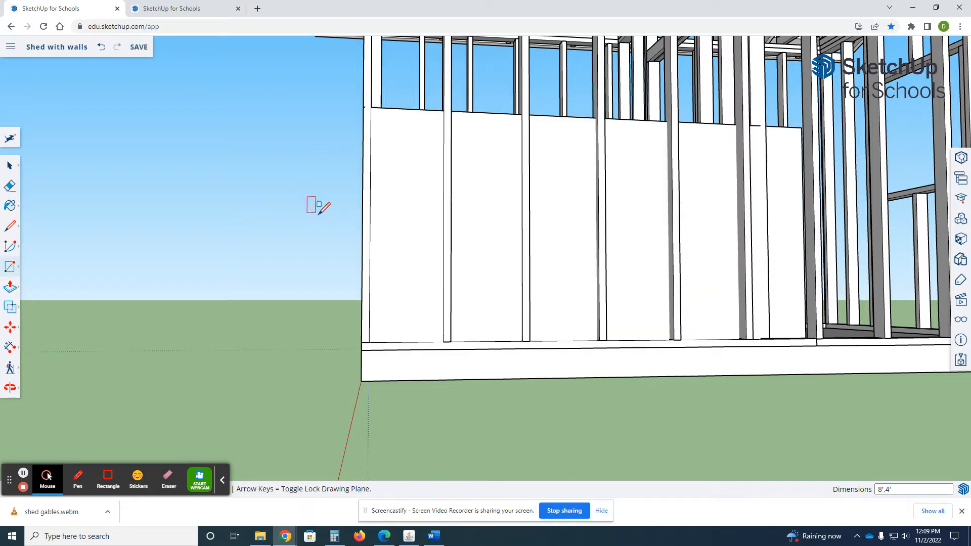
middle_click_drag(315, 206, 486, 276)
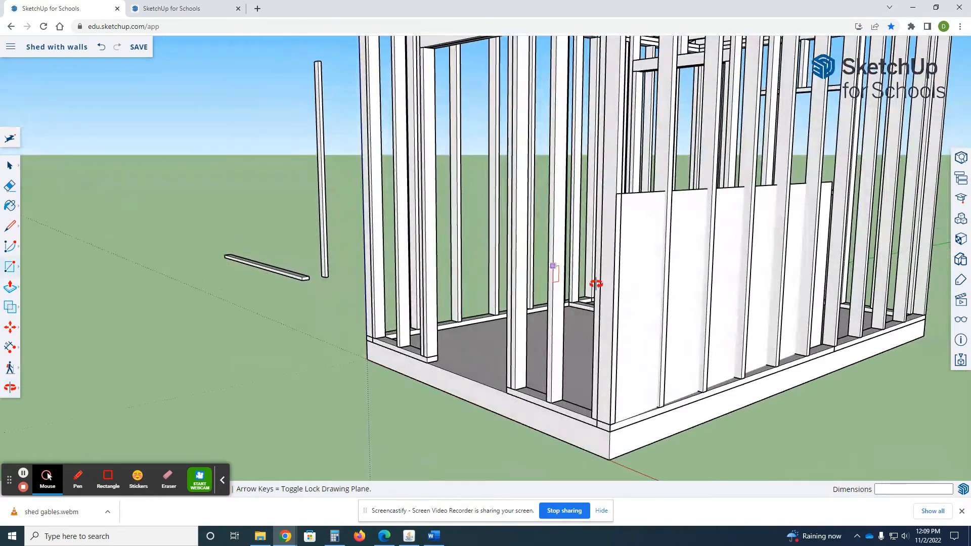
middle_click_drag(597, 284, 413, 299)
key("ctrl+z")
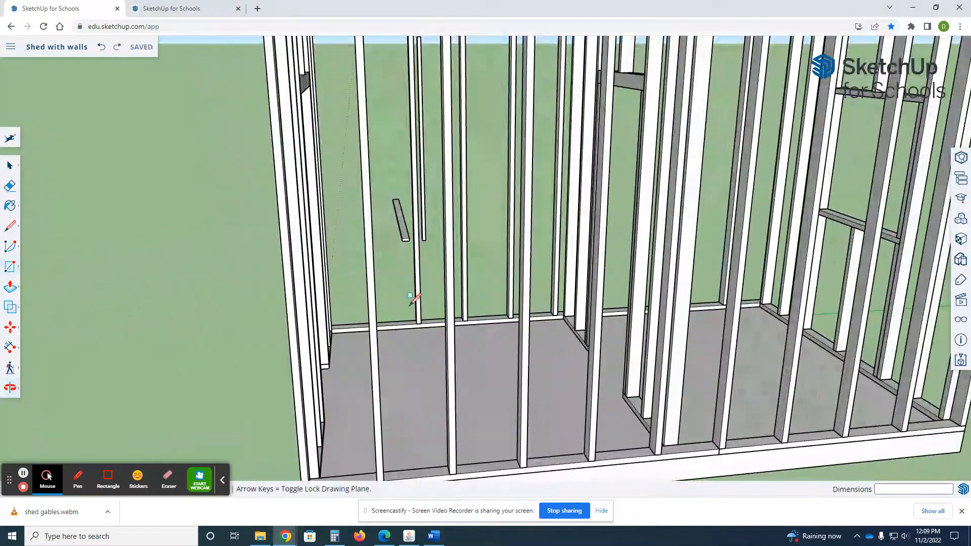
Draw a 4' by 8' rectangle flat on the long side wall's outer face, starting at the bottom plate's lower corner.
scroll(348, 368, "down", 3)
scroll(327, 458, "down", 3)
scroll(329, 435, "up", 6)
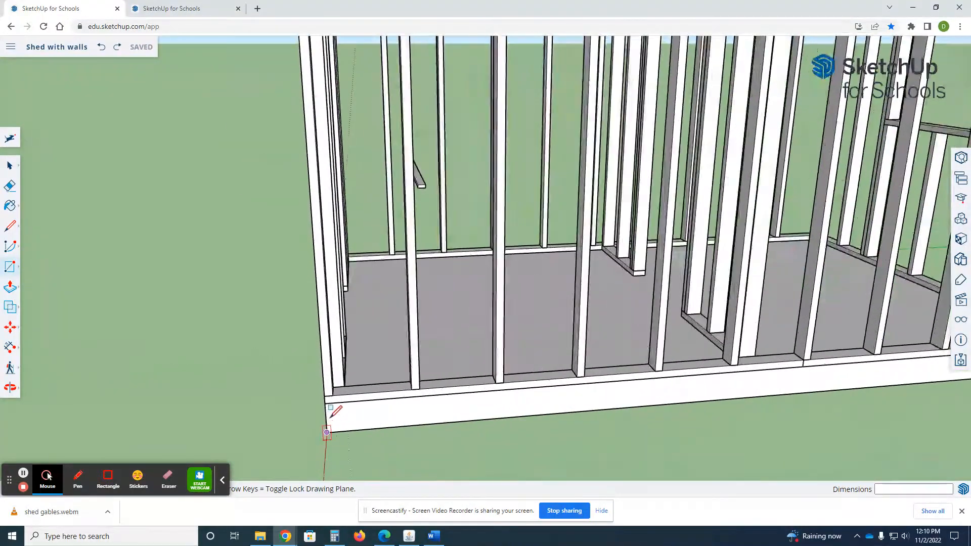
left_click(325, 398)
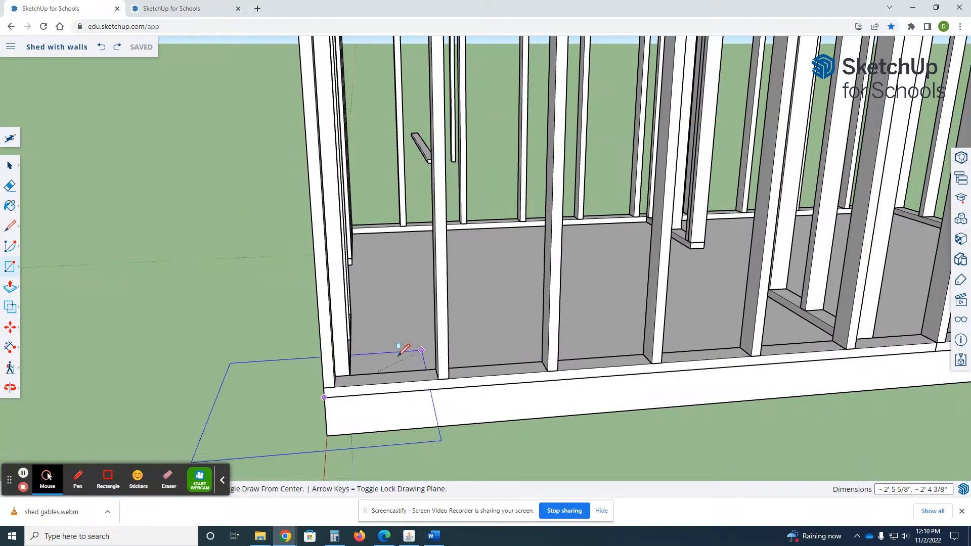
key("space")
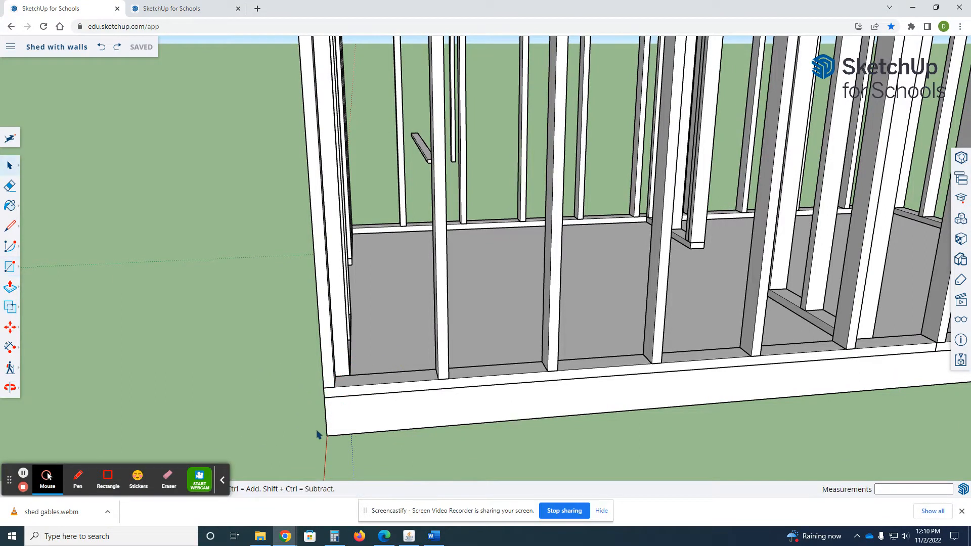
key("r")
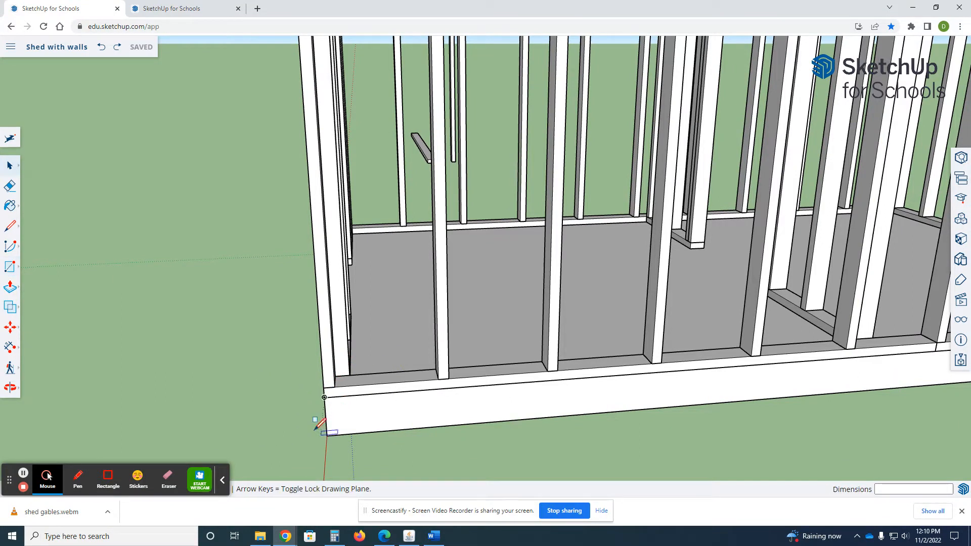
left_click(325, 397)
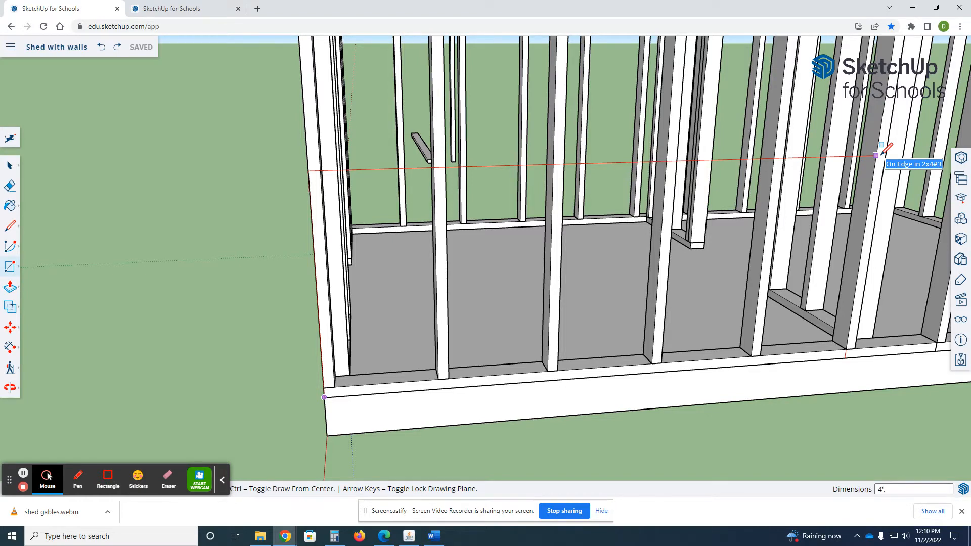
left_click(882, 149)
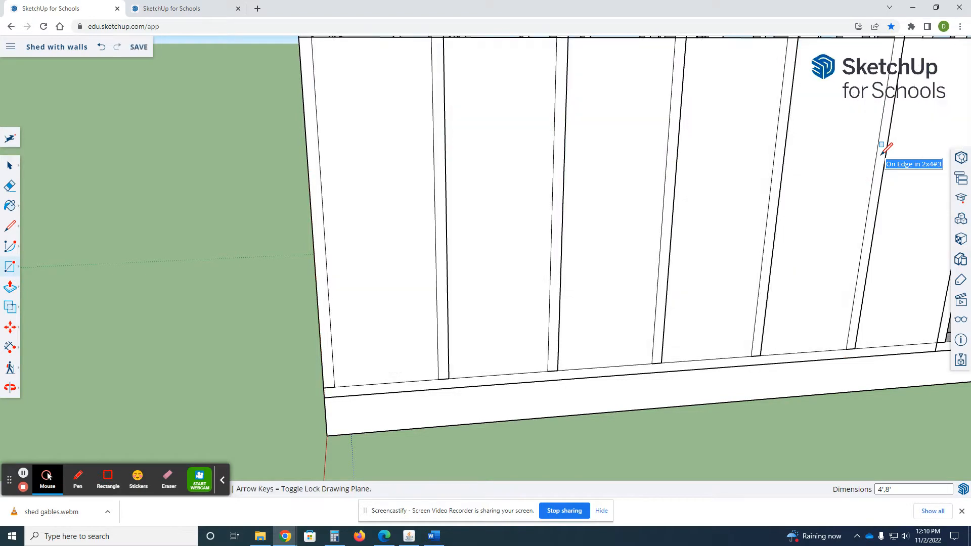
Push/Pull the wall sheathing rectangle outward to a thickness of 1/2".
middle_click_drag(850, 152, 630, 260)
scroll(614, 258, "up", 4)
key("p")
left_click(593, 255)
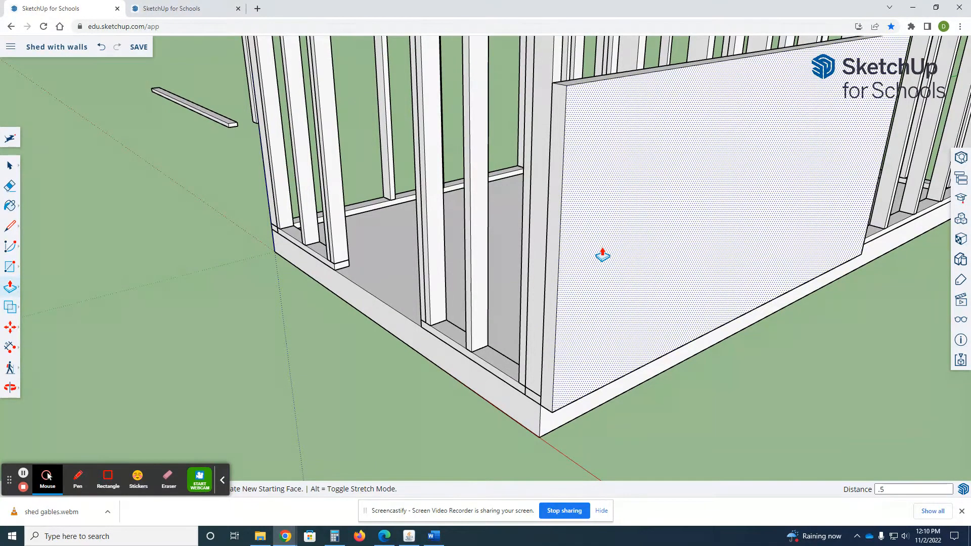
key("Return")
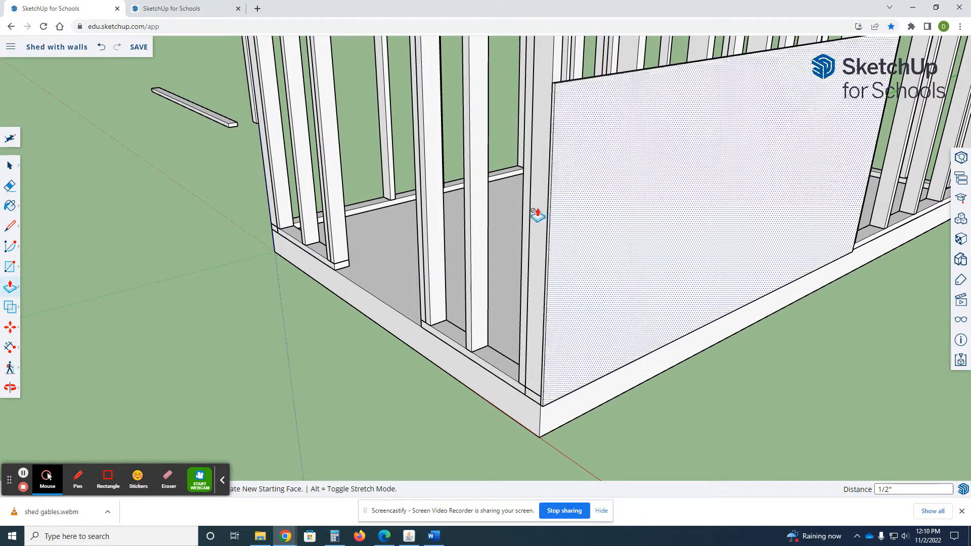
Select the whole sheathing sheet without the wall framing and make it a component with the default settings.
scroll(472, 254, "down", 3)
key("space")
triple_click(611, 221)
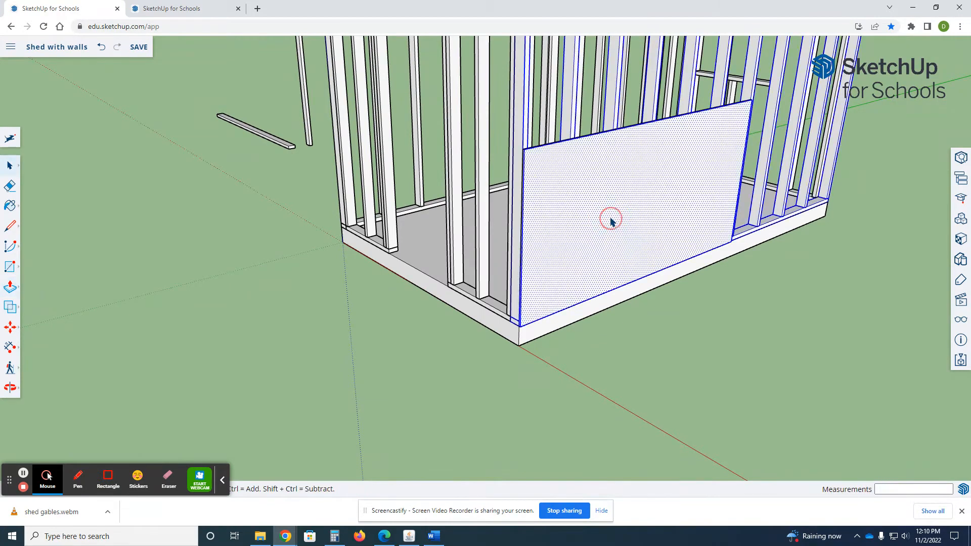
left_click(822, 357)
double_click(636, 227)
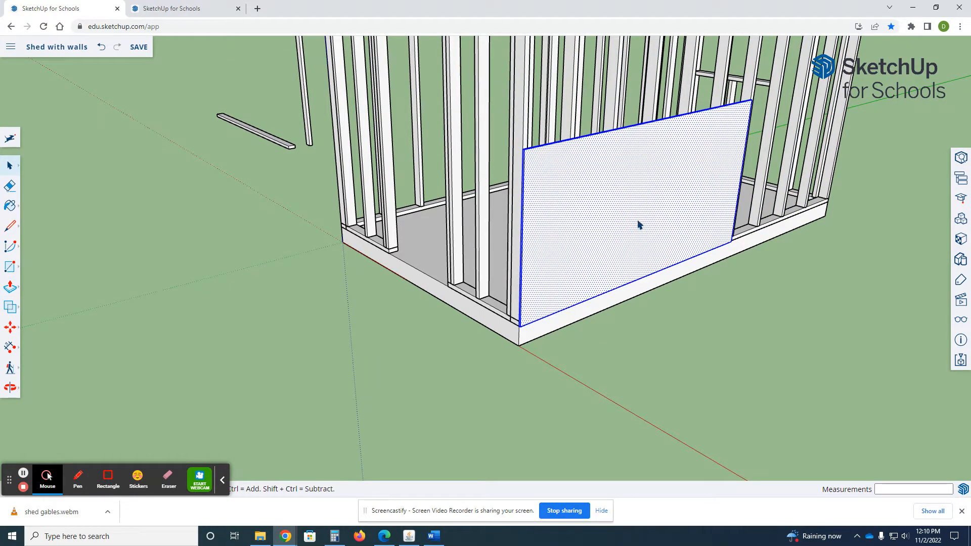
right_click(639, 225)
left_click(683, 344)
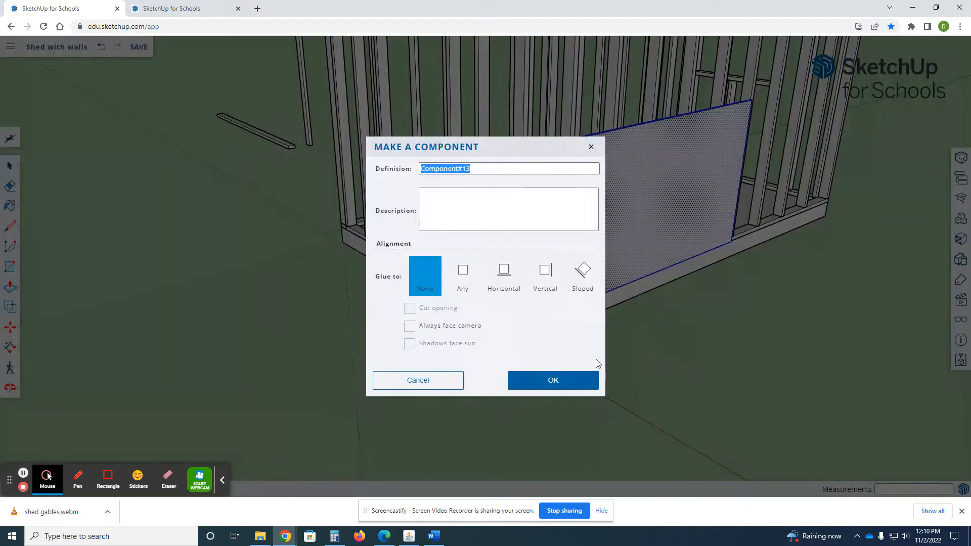
key("Return")
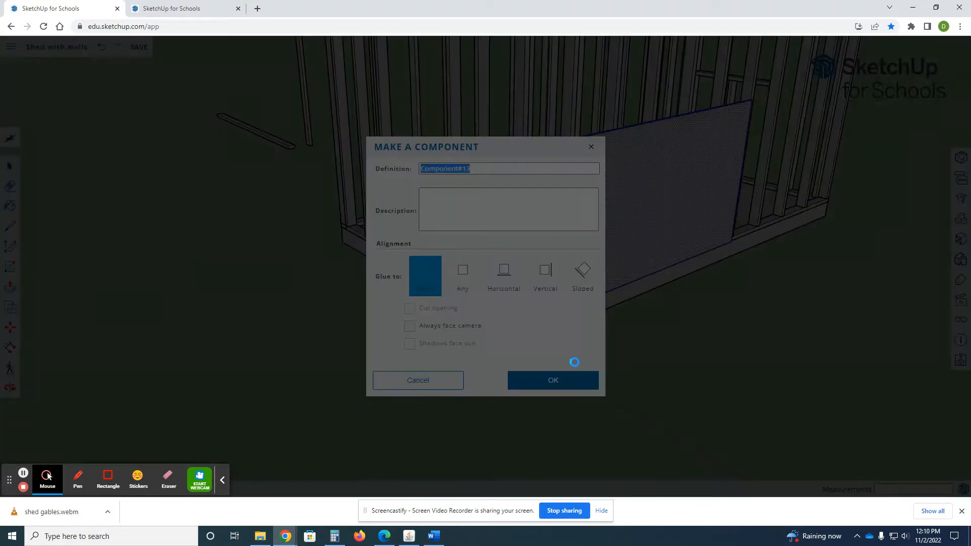
scroll(506, 324, "down", 3)
mouse_move(510, 319)
middle_mouse_down()
mouse_move(555, 284)
mouse_move(486, 308)
mouse_move(445, 304)
middle_mouse_up()
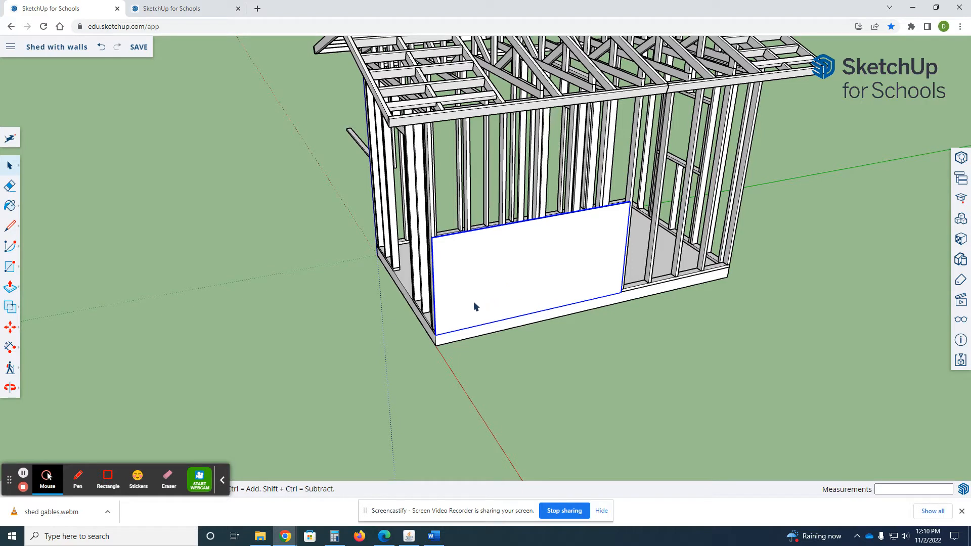
key("m")
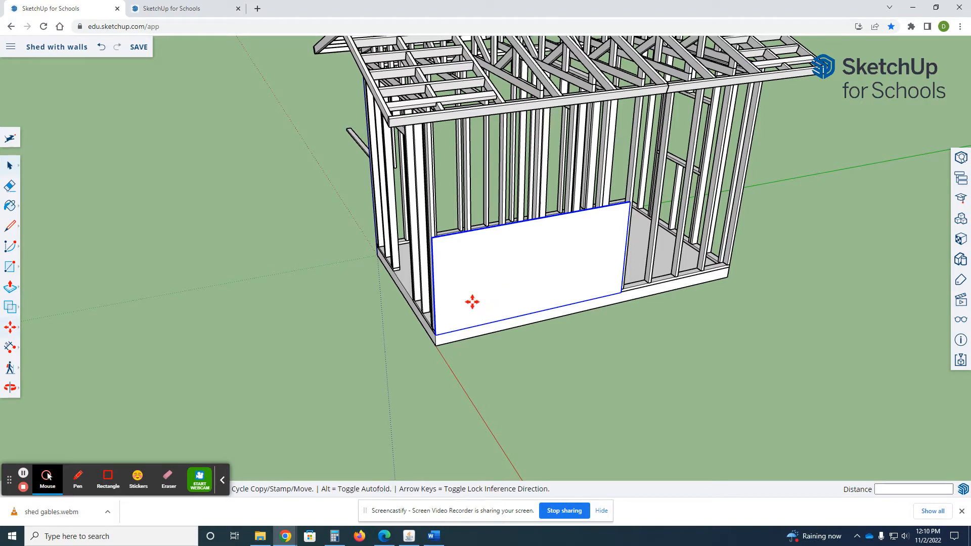
left_click(435, 332)
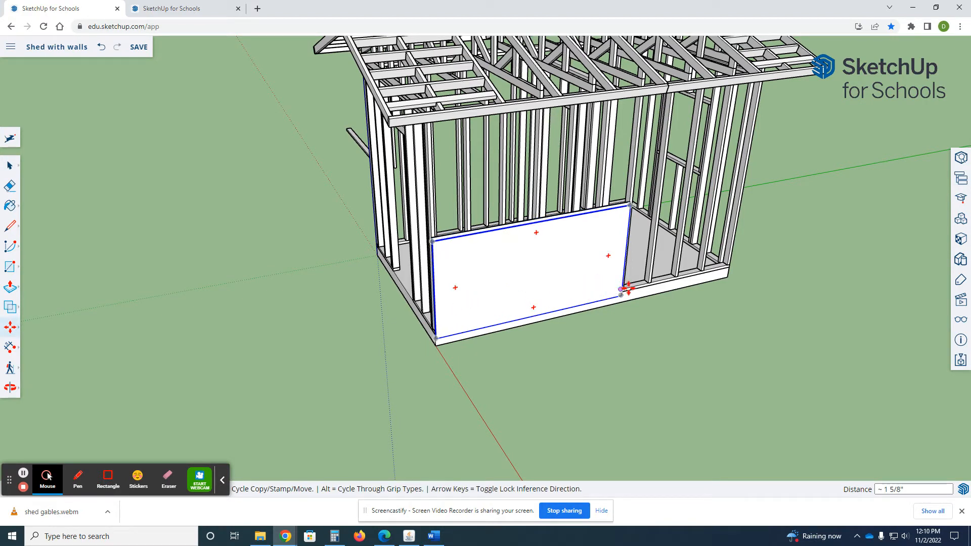
left_click(489, 297)
scroll(450, 328, "up", 5)
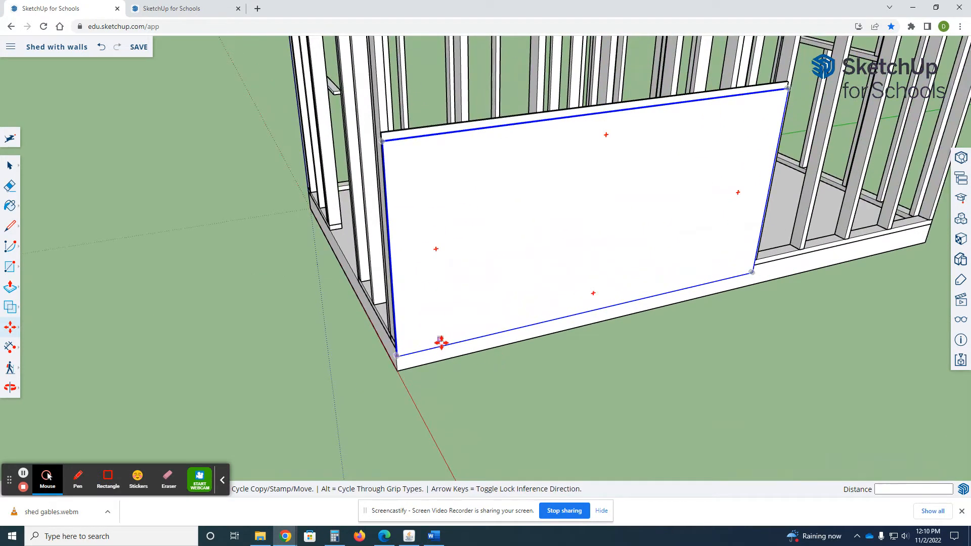
left_click(398, 355)
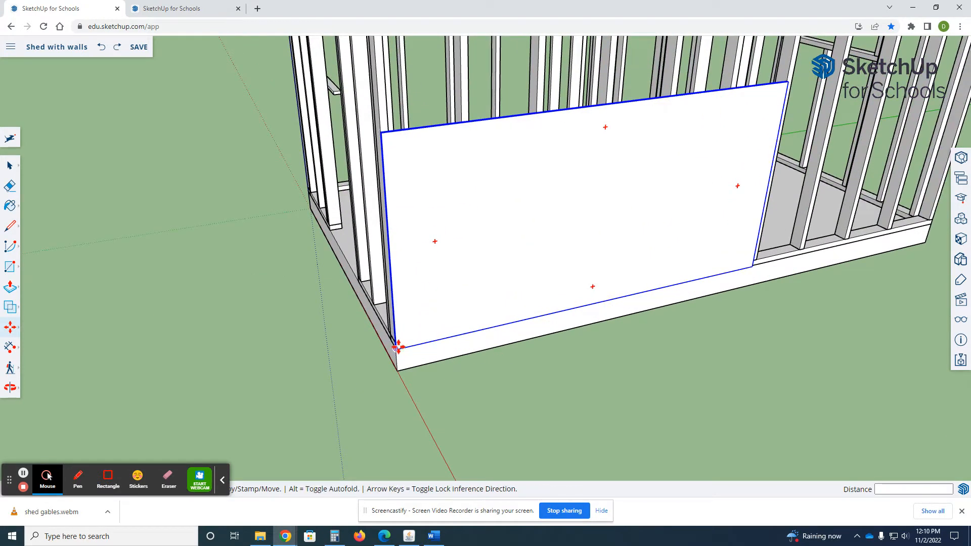
Copy the sheathing sheet 8' along the long side wall from its lower corner at the wall's end.
left_click(398, 347)
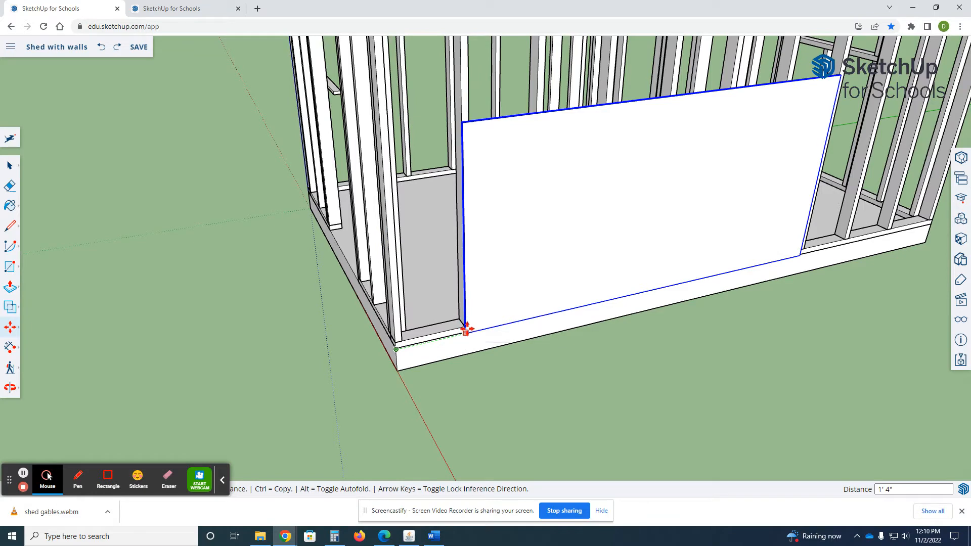
key("ctrl")
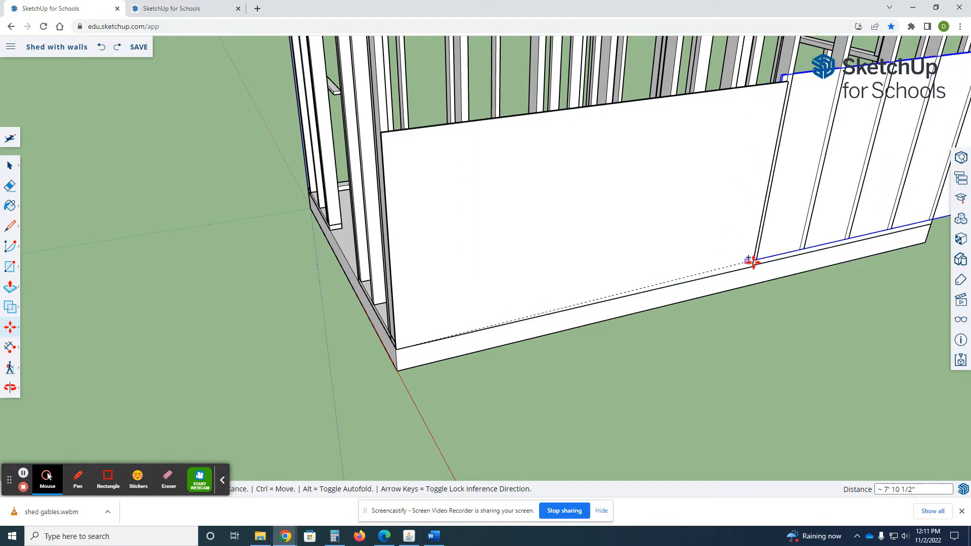
type("8'")
key("Return")
scroll(733, 141, "up", 5)
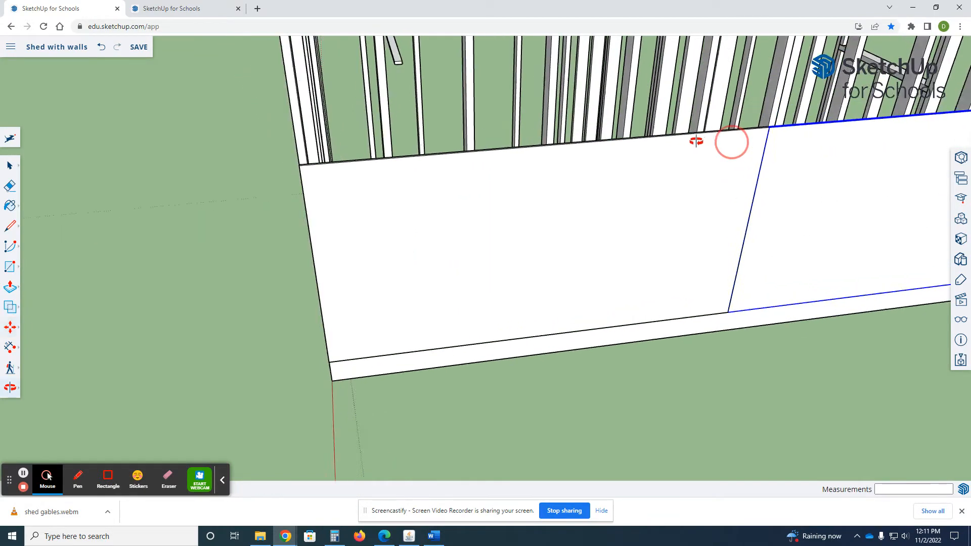
scroll(730, 162, "up", 2)
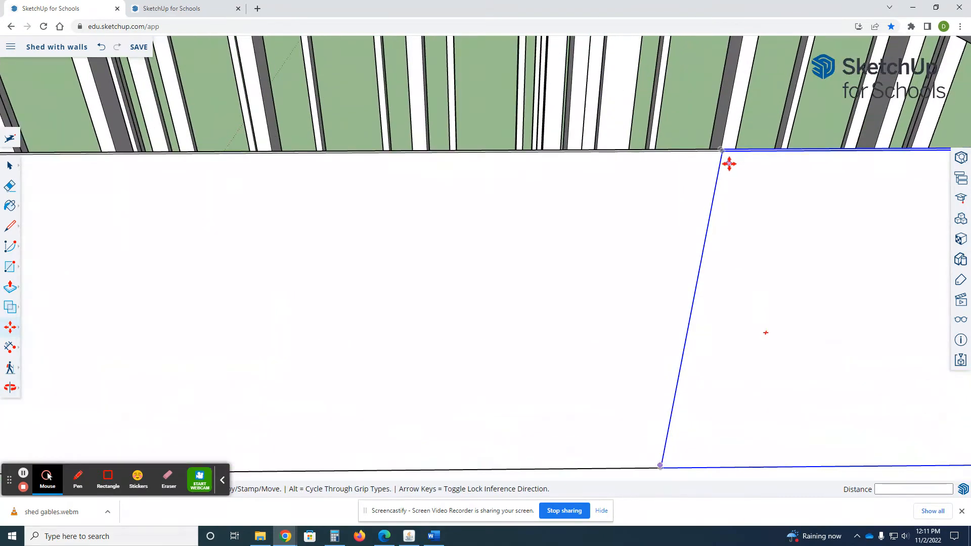
middle_click_drag(731, 167, 717, 186)
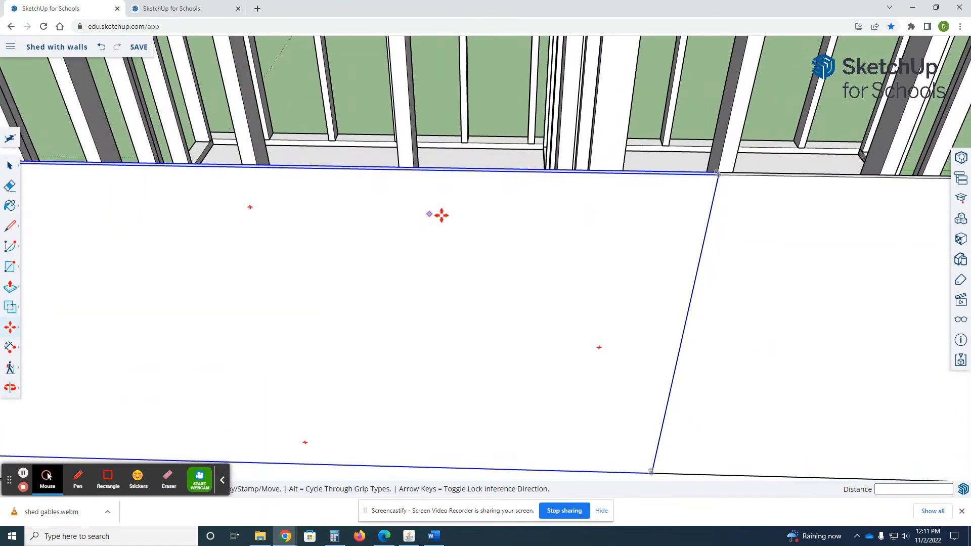
scroll(709, 211, "down", 4)
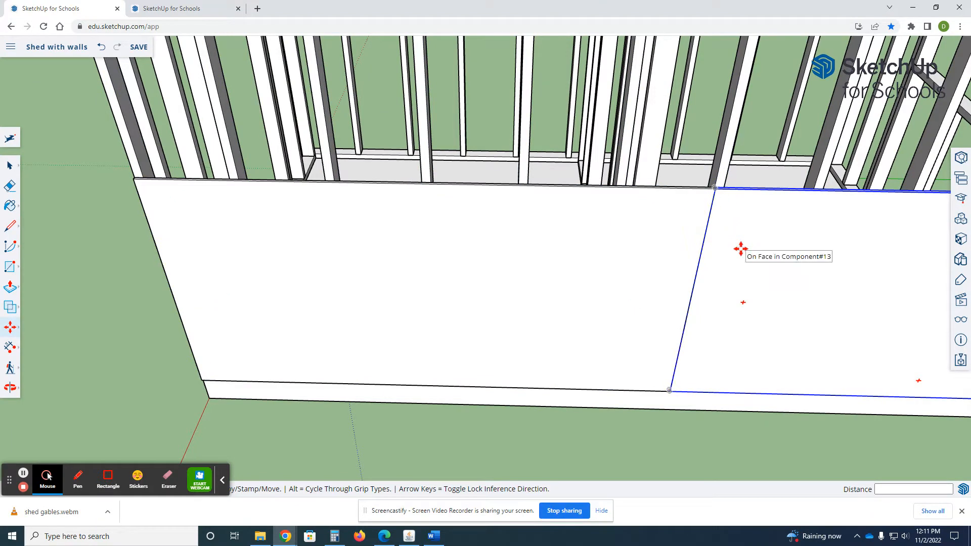
Delete the copied sheathing sheet, keeping the original one at the wall's corner.
key("Delete")
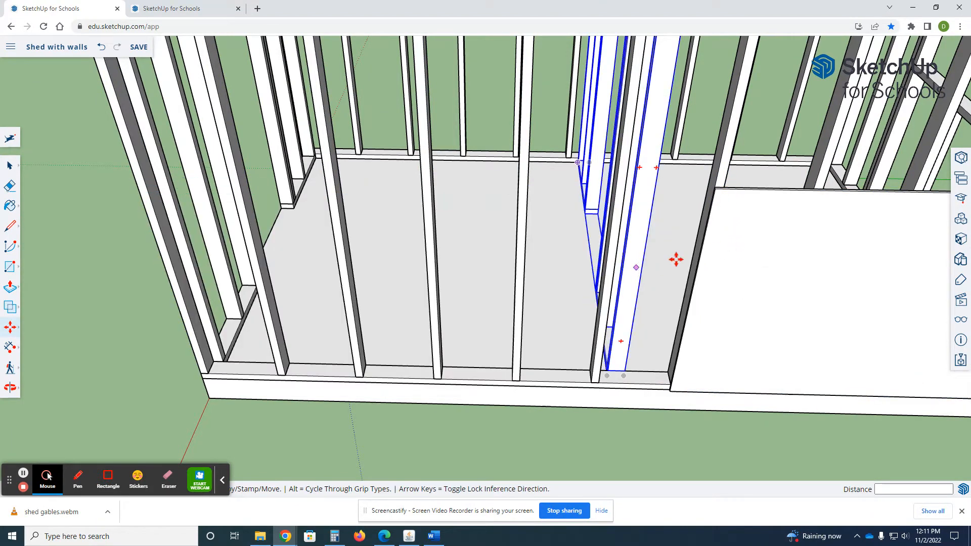
key("ctrl+z")
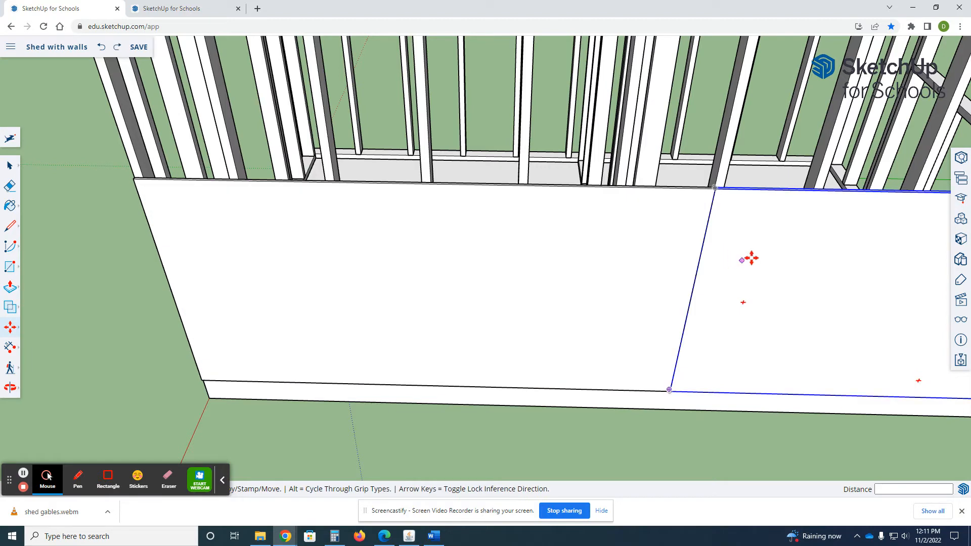
key("space")
key("Delete")
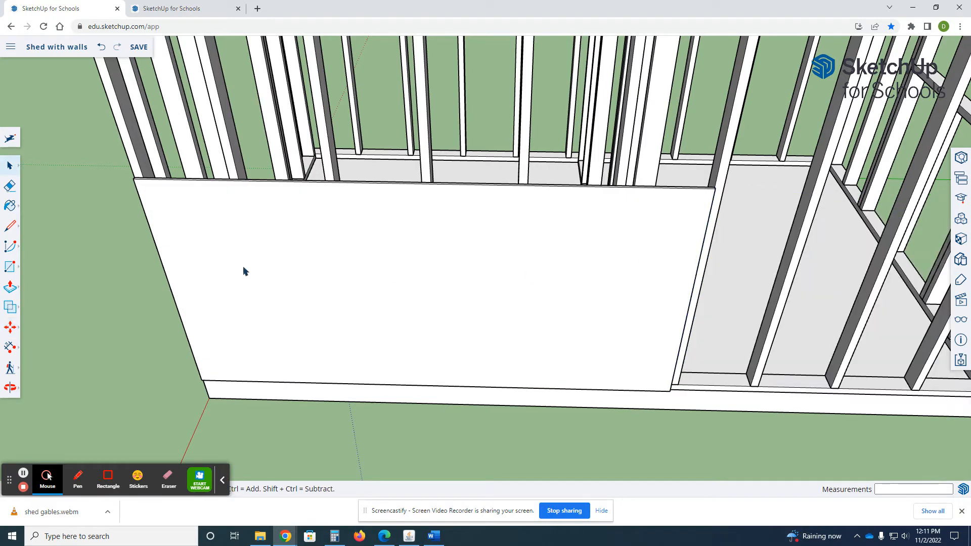
Move the corner sheathing sheet .75" along the wall, away from the wall's end.
left_click(243, 266)
scroll(106, 182, "up", 4)
middle_click_drag(157, 196, 284, 219)
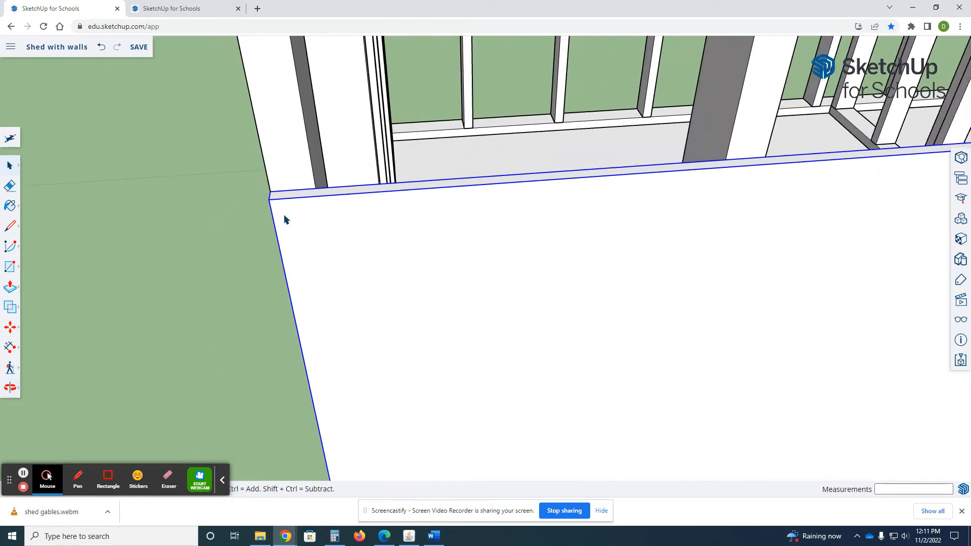
left_click(268, 191)
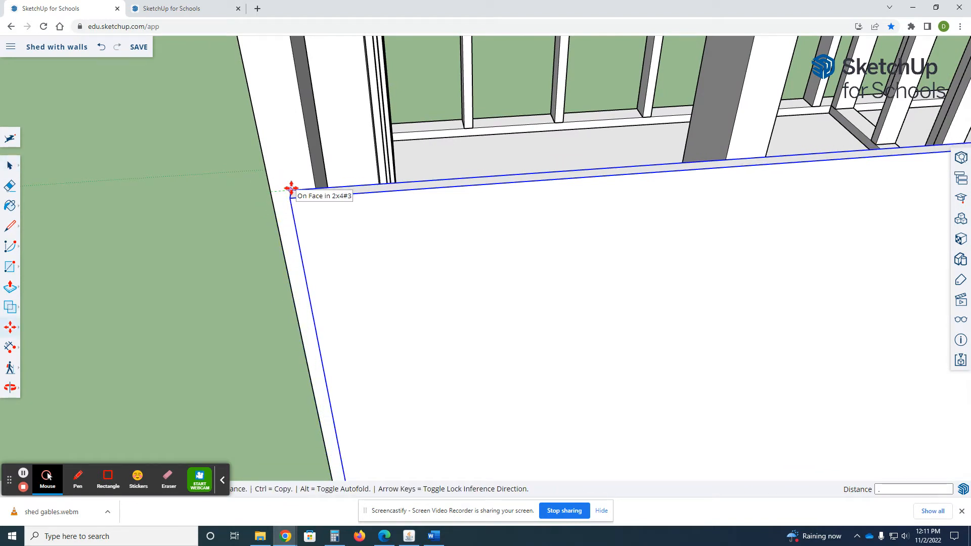
key("Return")
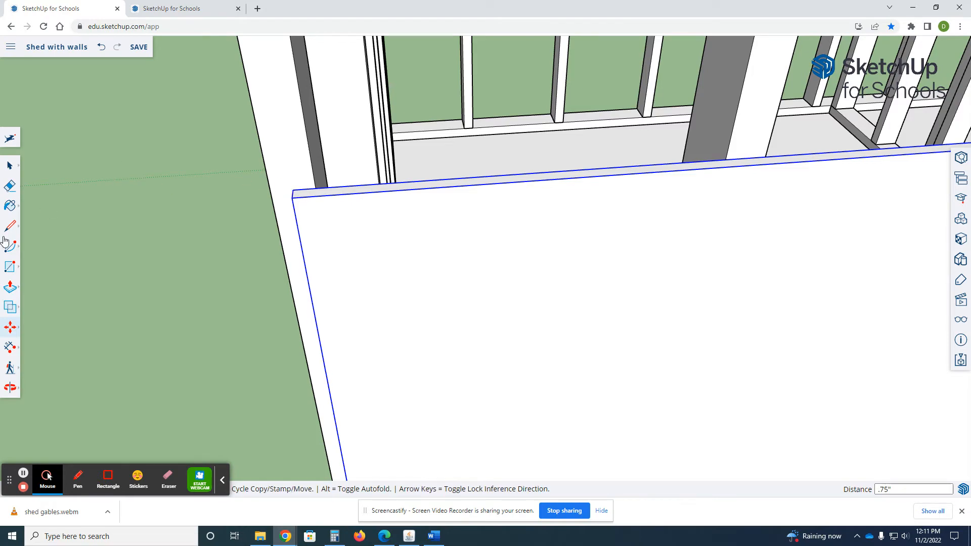
Copy the sheathing sheet 8' along the wall so the second sheet butts against the first one's far edge.
scroll(2, 245, "down", 3)
scroll(217, 228, "down", 4)
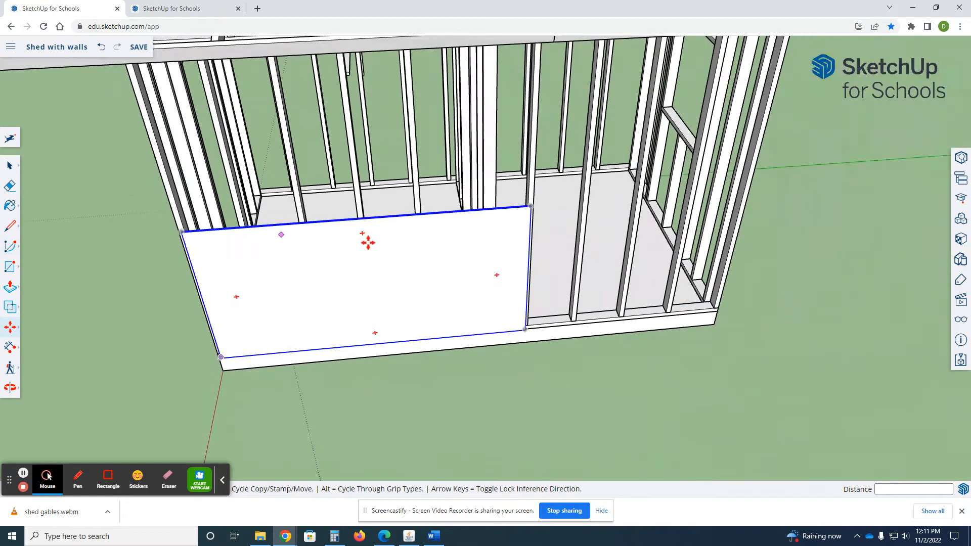
scroll(575, 208, "up", 3)
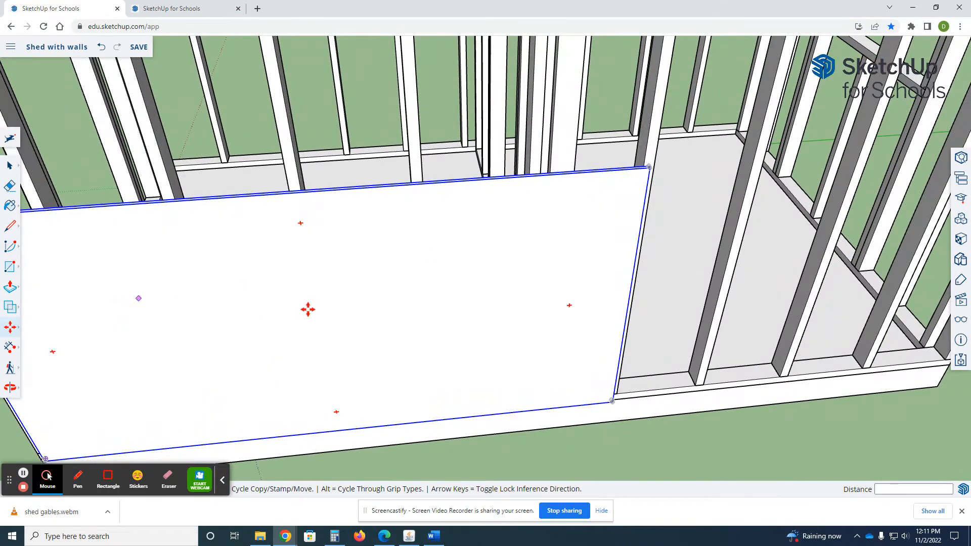
scroll(308, 310, "down", 3)
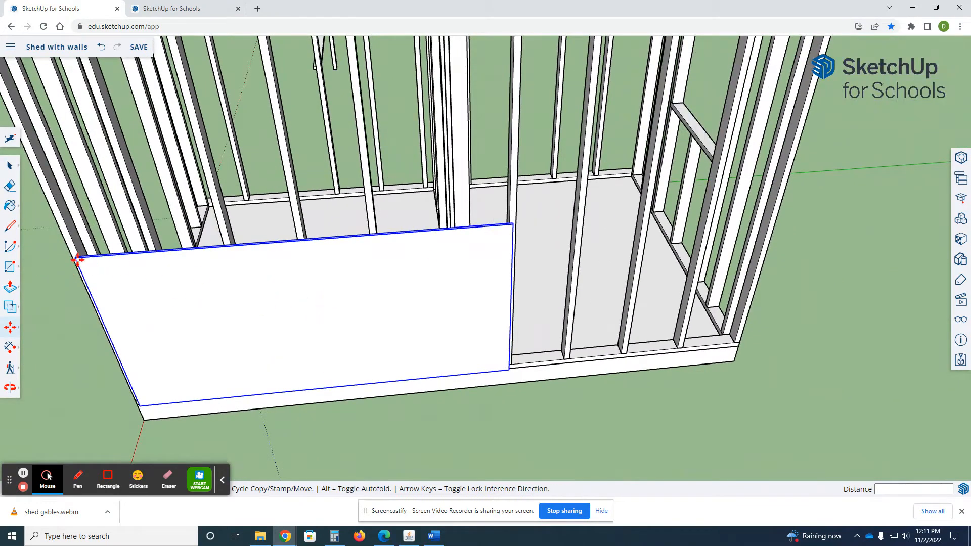
key("ctrl")
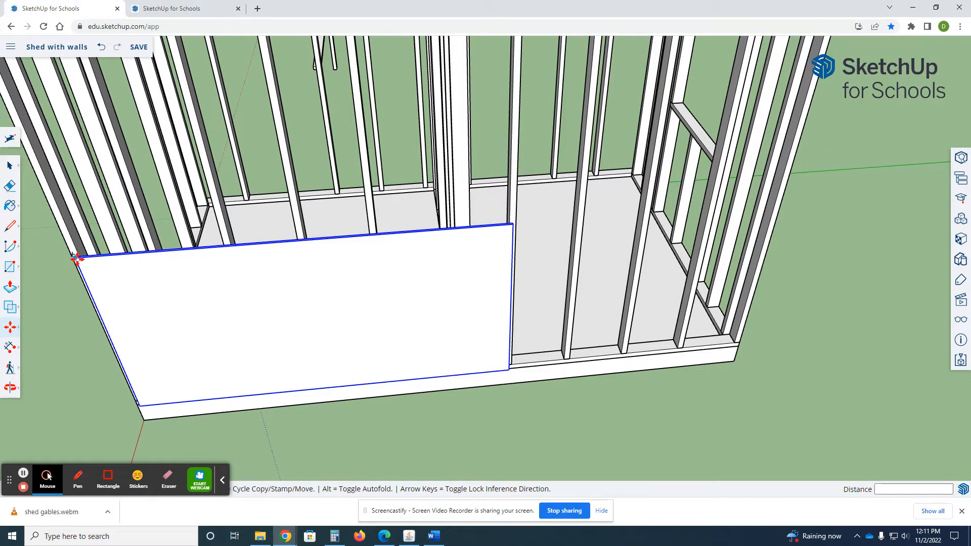
left_click(76, 258)
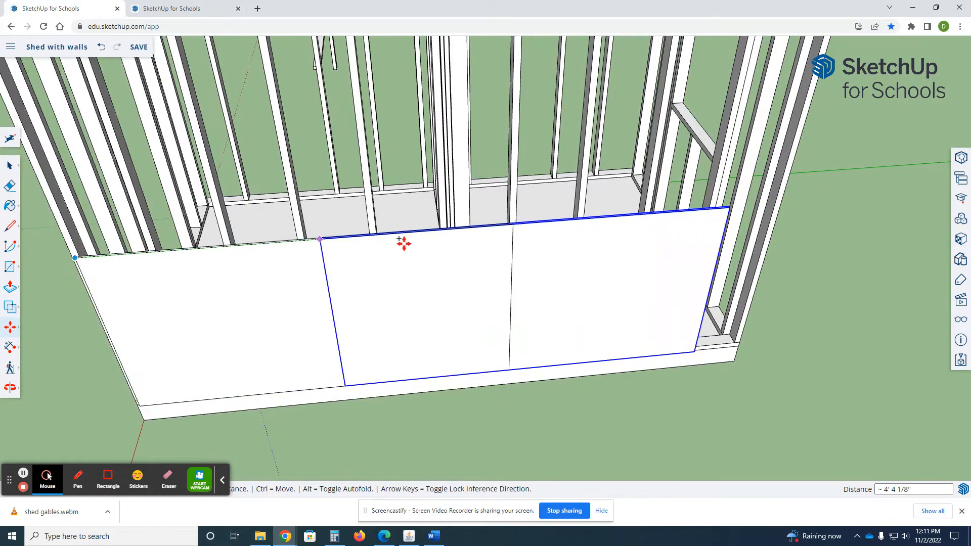
left_click(512, 223)
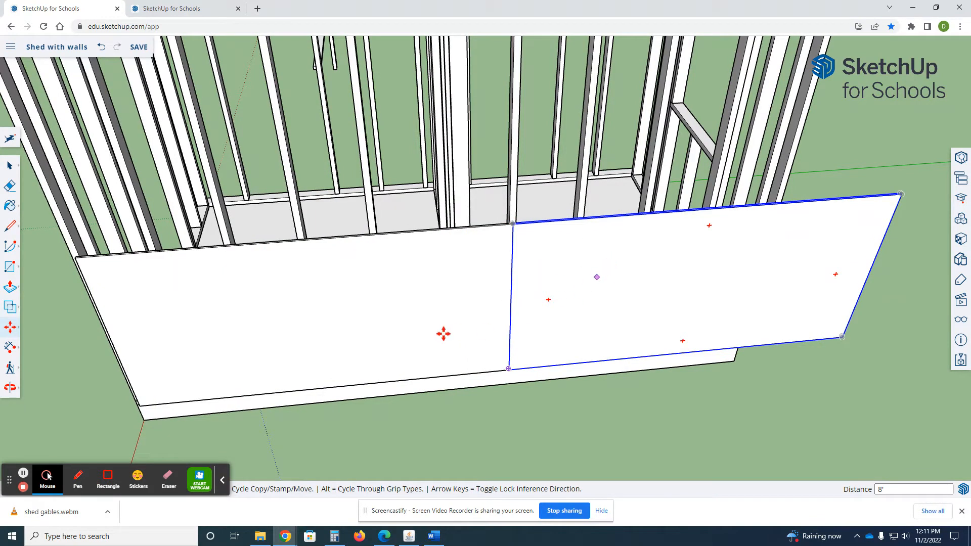
Copy the first sheathing sheet by its lower far corner onto the top edge of the second sheet, starting a staggered upper row.
key("space")
left_click(168, 387)
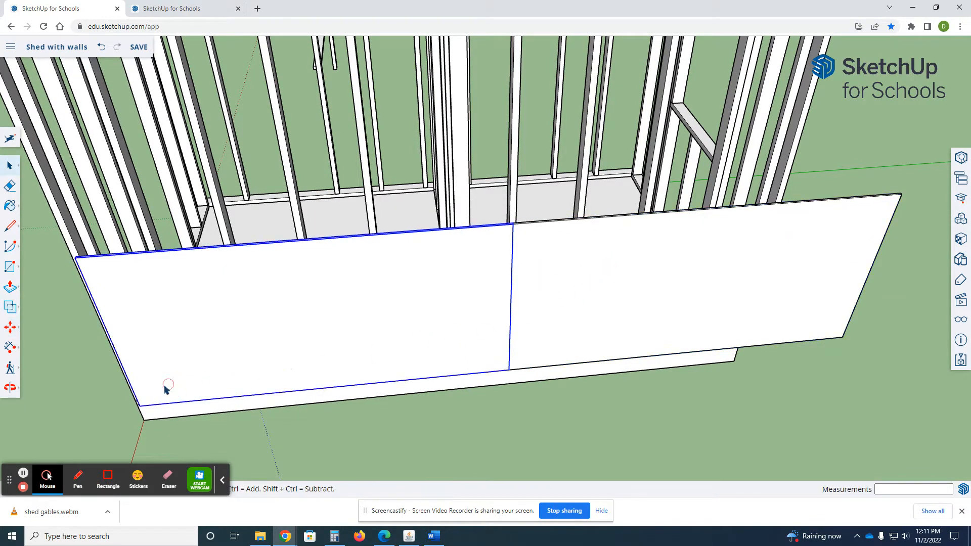
key("m")
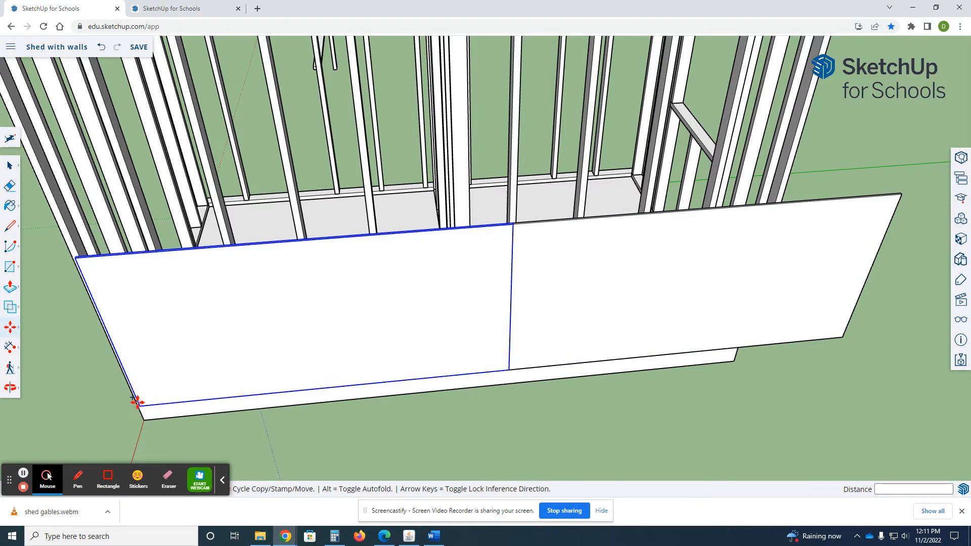
left_click(141, 403)
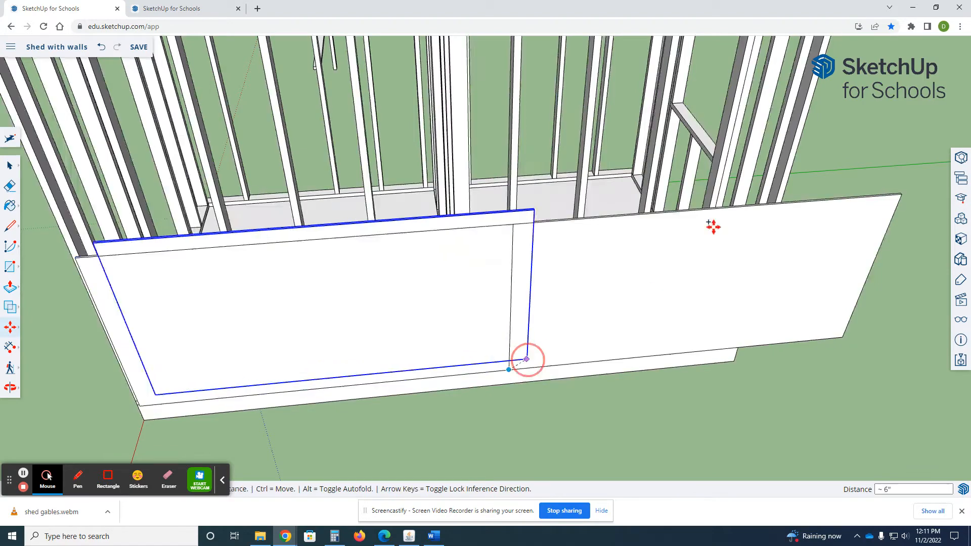
scroll(787, 197, "up", 6)
middle_click_drag(798, 211, 457, 199)
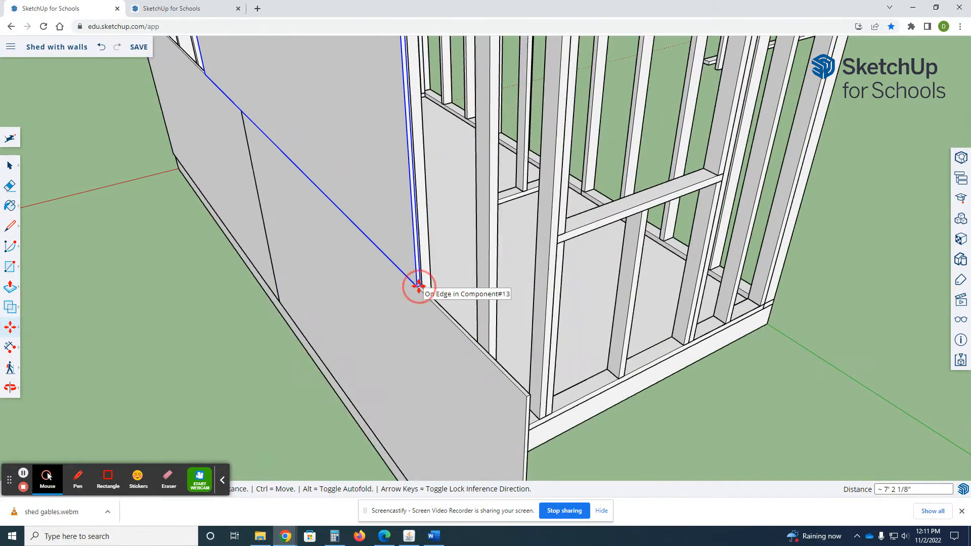
left_click(417, 282)
Move the upper sheathing sheet by its lower corner along the lower row's top edge toward the stud behind it.
scroll(416, 279, "up", 5)
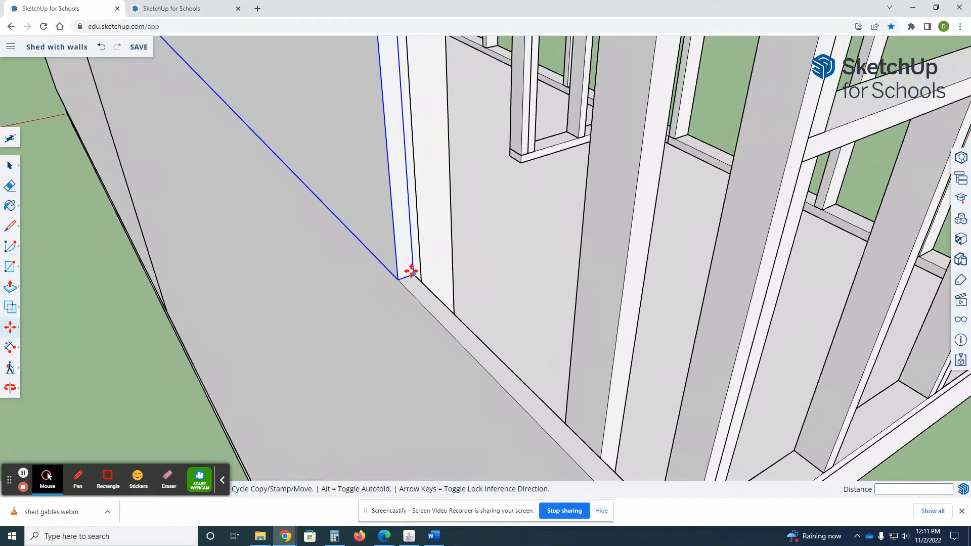
scroll(430, 274, "down", 3)
middle_click_drag(295, 257, 475, 291)
left_click(580, 325)
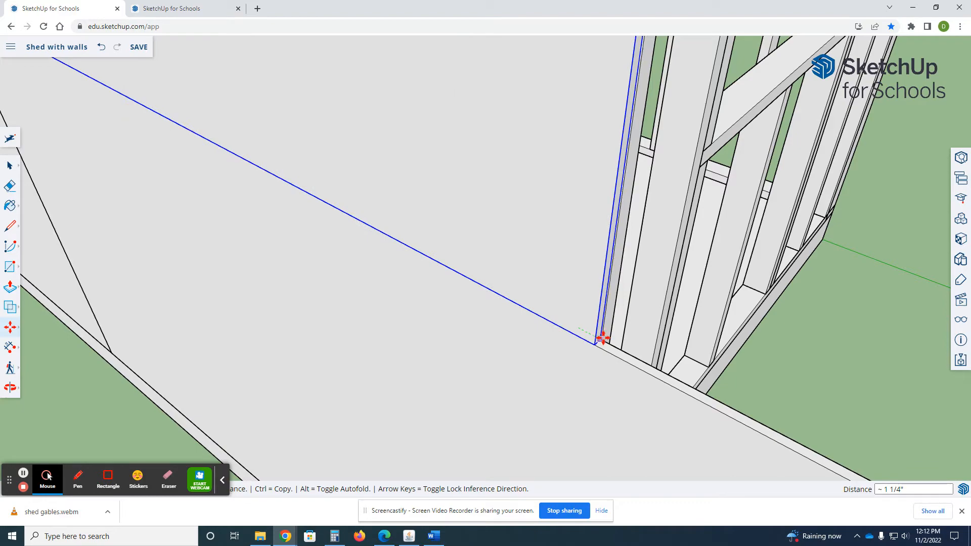
middle_click_drag(604, 342, 416, 253)
scroll(415, 249, "down", 4)
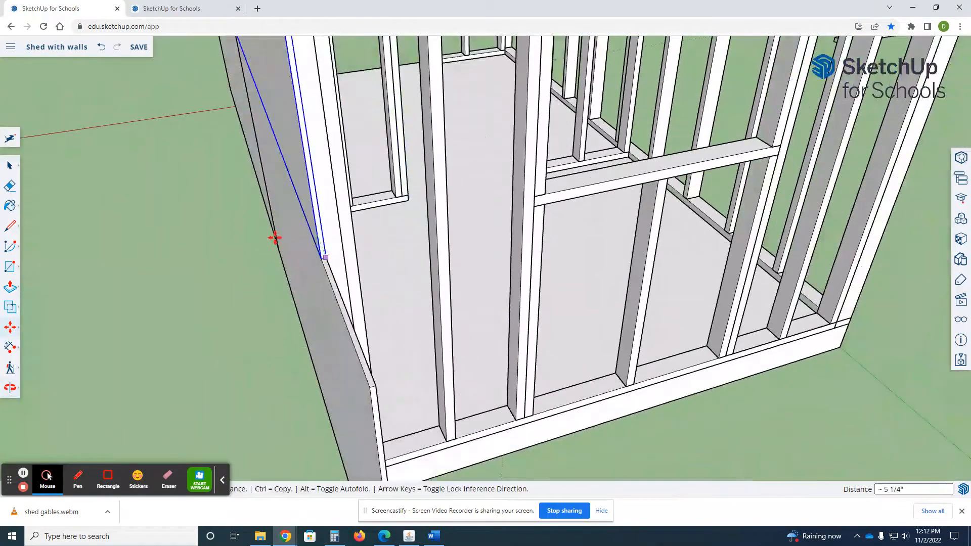
scroll(308, 225, "up", 3)
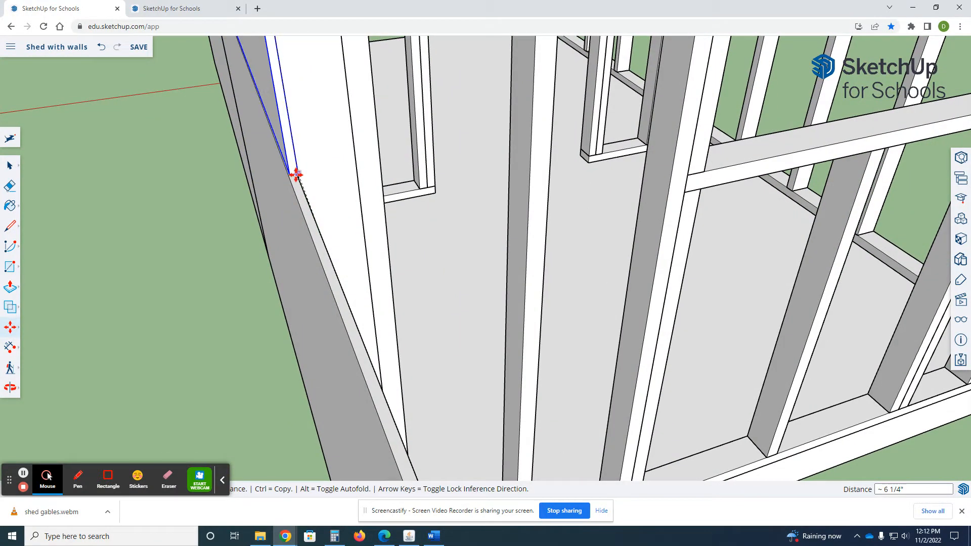
left_click(292, 174)
Move the upper sheathing sheet about 7/8" by its lower inner corner to align its end with the stud's edge.
scroll(294, 172, "up", 5)
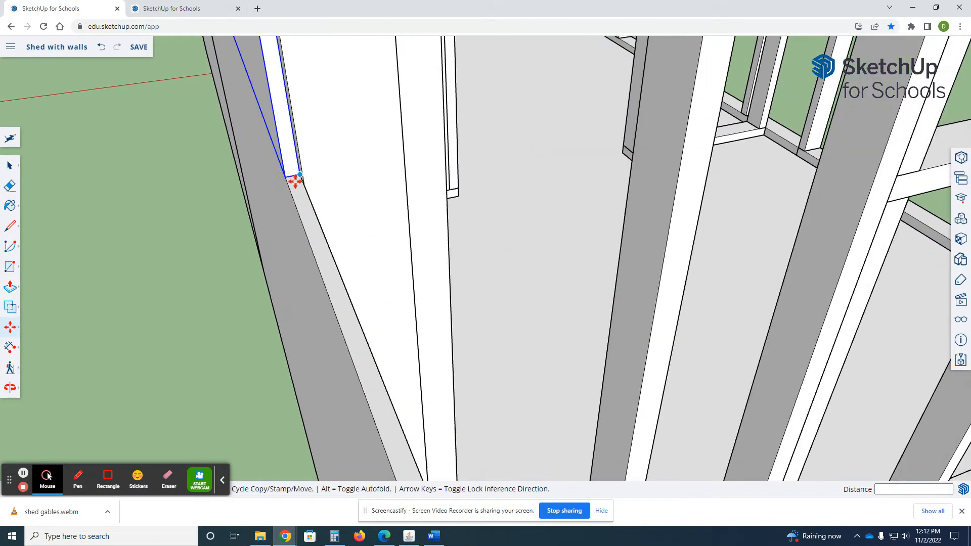
left_click(308, 163)
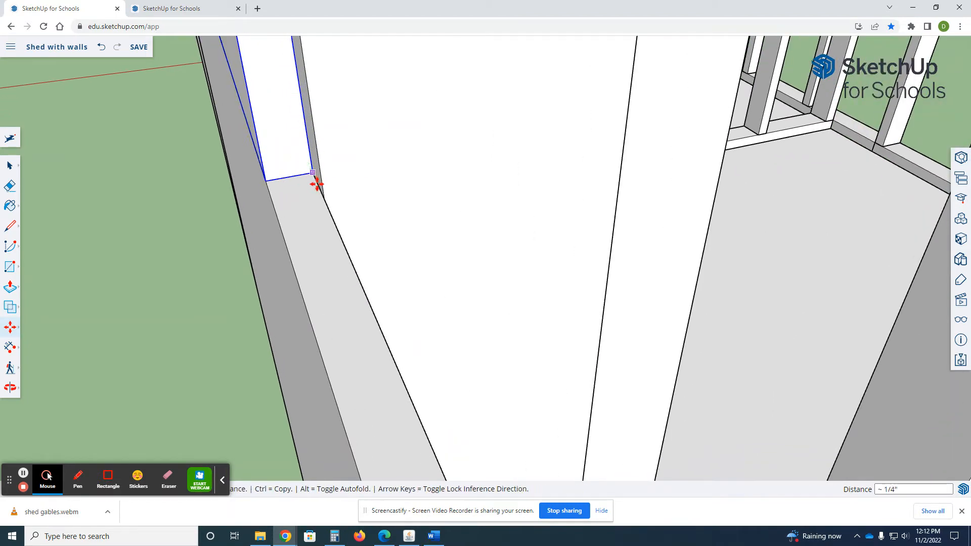
left_click(324, 198)
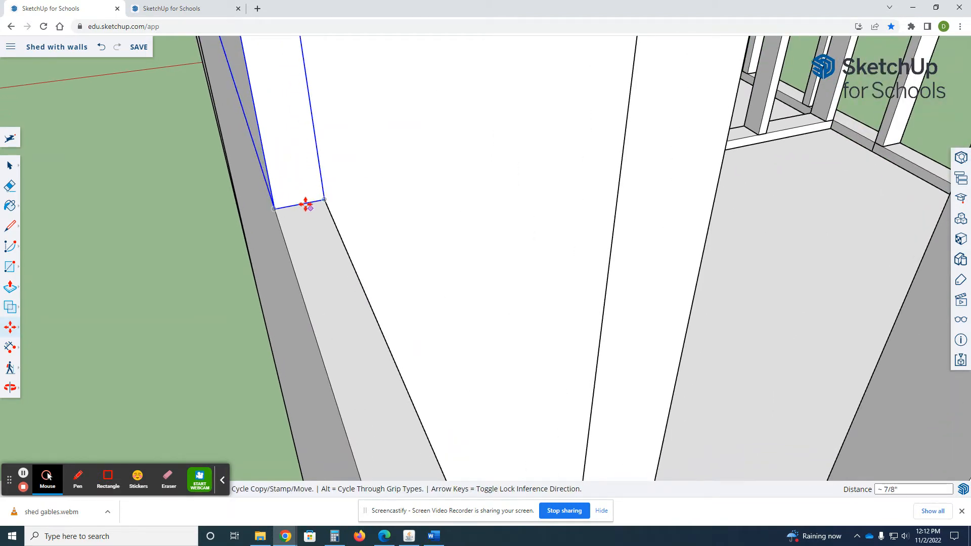
scroll(596, 238, "down", 10)
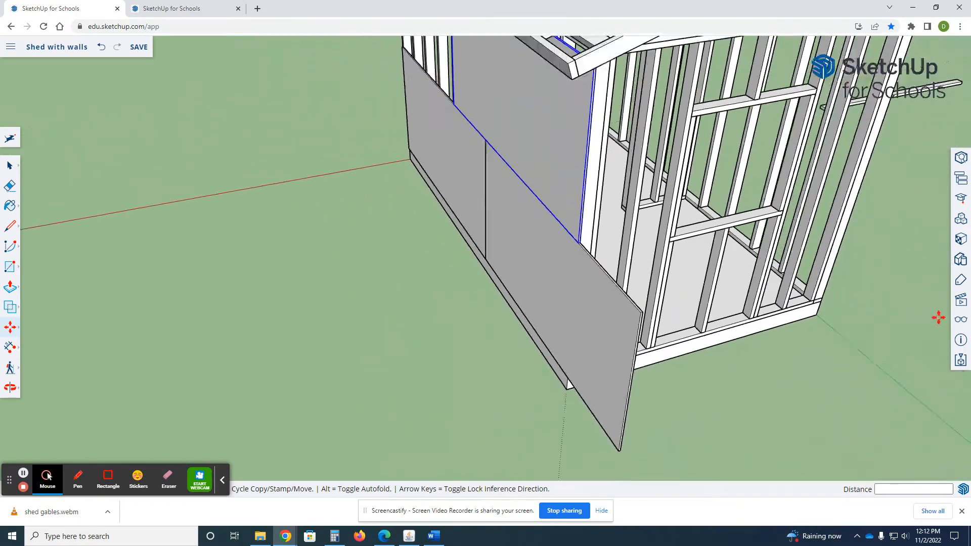
Move the upper sheathing sheet 0.75" along the green axis toward the wall's far end.
middle_click_drag(569, 386, 718, 221)
scroll(481, 71, "up", 5)
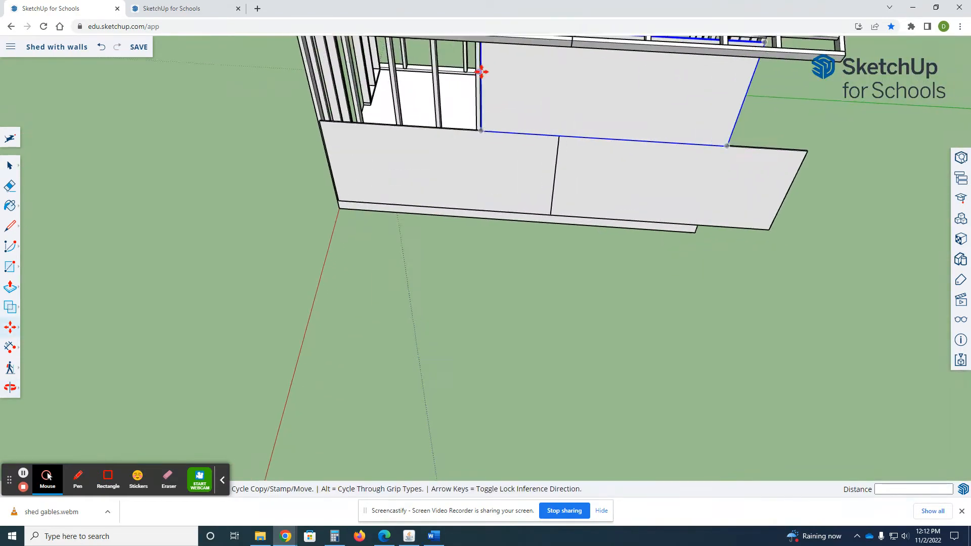
middle_click_drag(484, 65, 715, 198)
key("m")
scroll(715, 197, "up", 3)
middle_click_drag(843, 236, 774, 272)
scroll(774, 272, "up", 1)
left_click(762, 296)
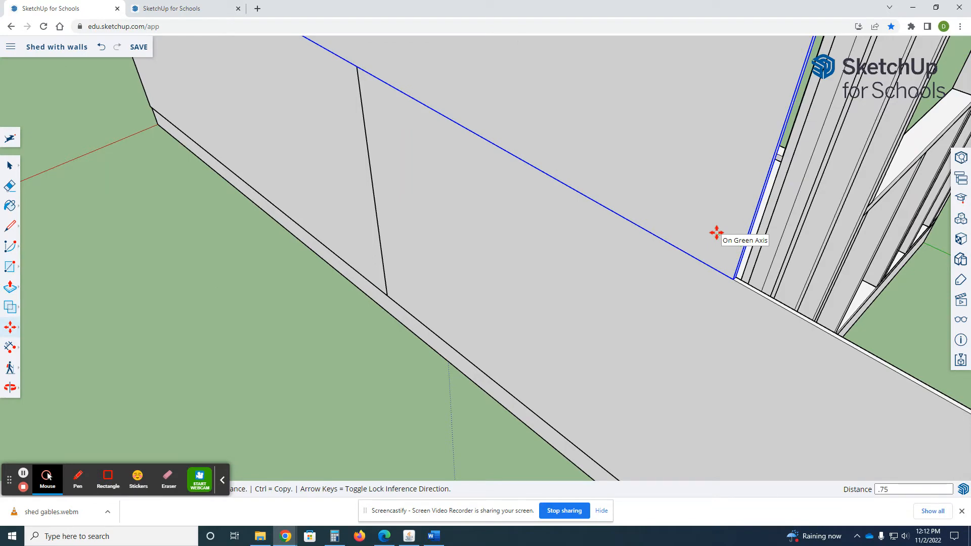
left_click(715, 232)
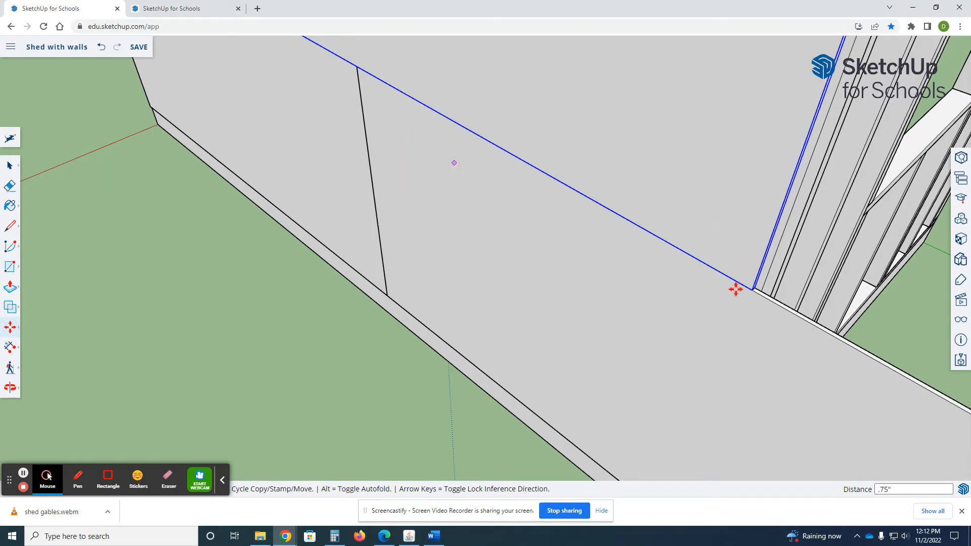
Copy the upper sheathing sheet about 8' along the wall so the copy butts against its inner end.
scroll(607, 237, "down", 3)
middle_click_drag(254, 113, 438, 133)
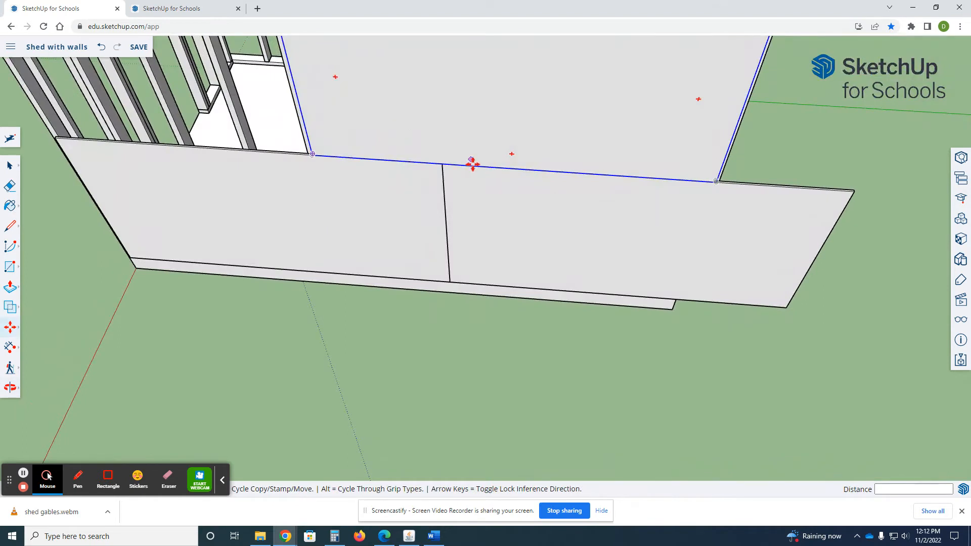
left_click(718, 186)
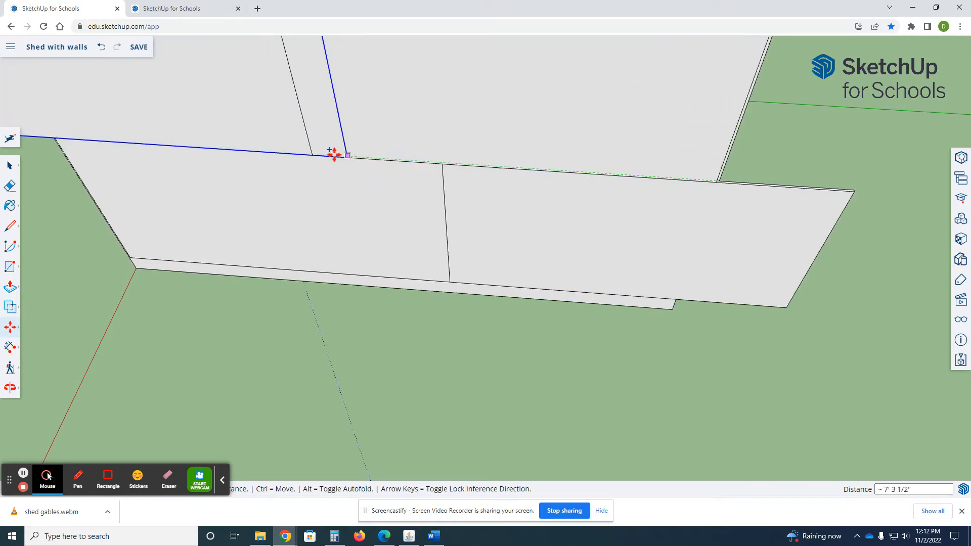
scroll(311, 153, "up", 5)
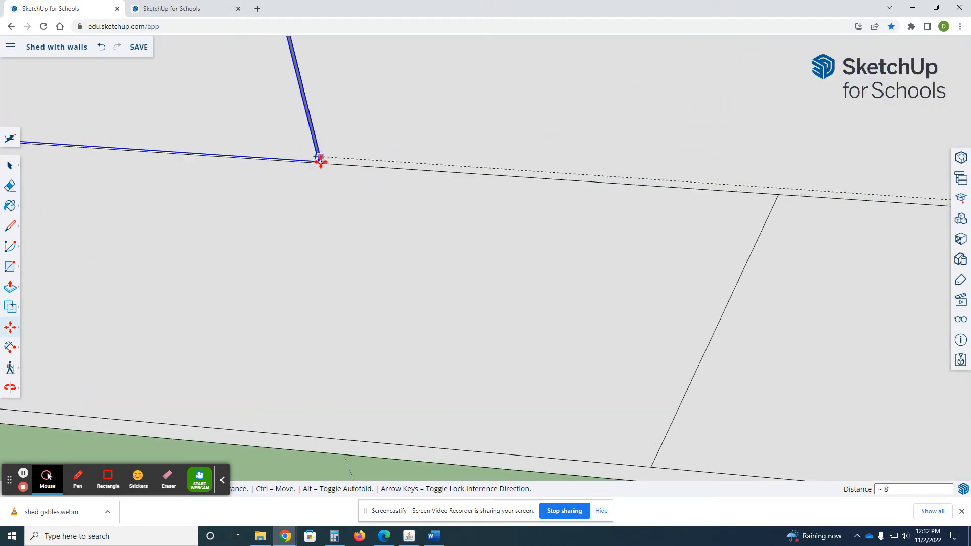
scroll(322, 161, "up", 3)
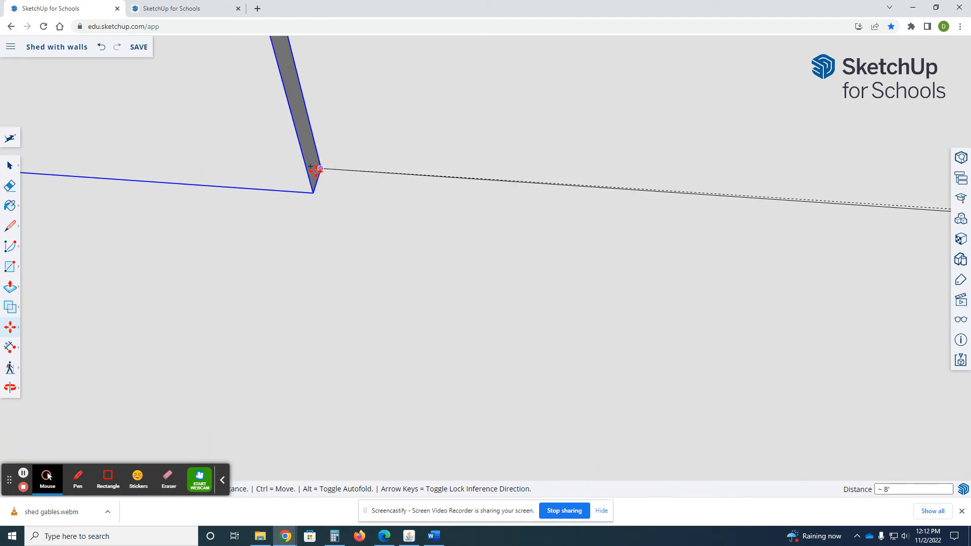
left_click(316, 169)
Move the copied upper sheet inward 1/2" by its lower corner so it sits flush with the adjacent sheet.
left_click(313, 193)
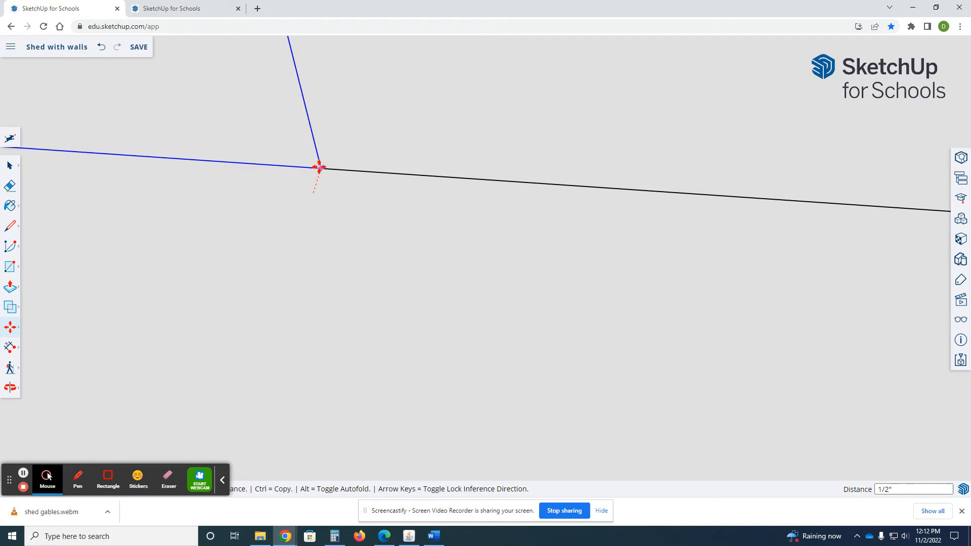
left_click(319, 167)
scroll(392, 238, "down", 5)
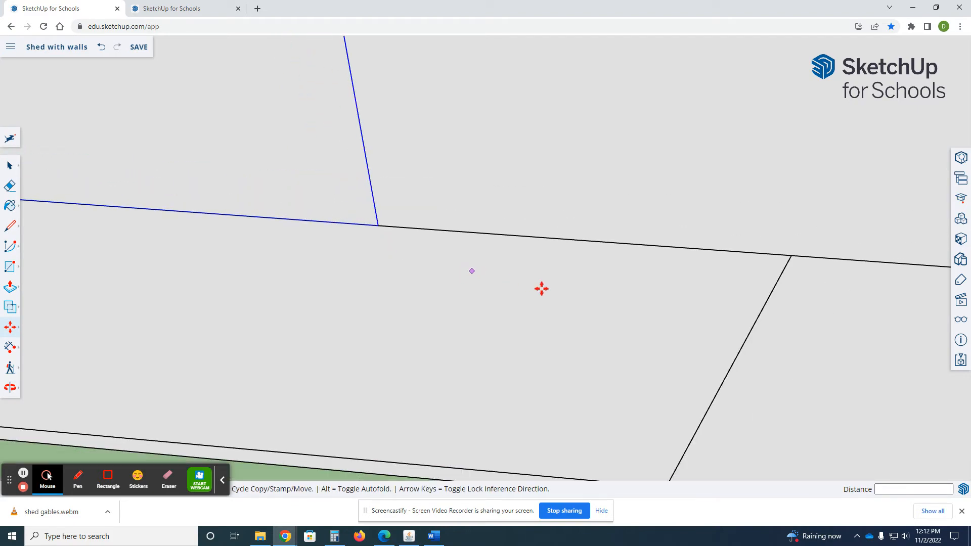
scroll(289, 340, "down", 5)
Make the two overhanging sheathing sheets, one in the upper row and one in the lower row, unique components.
key("space")
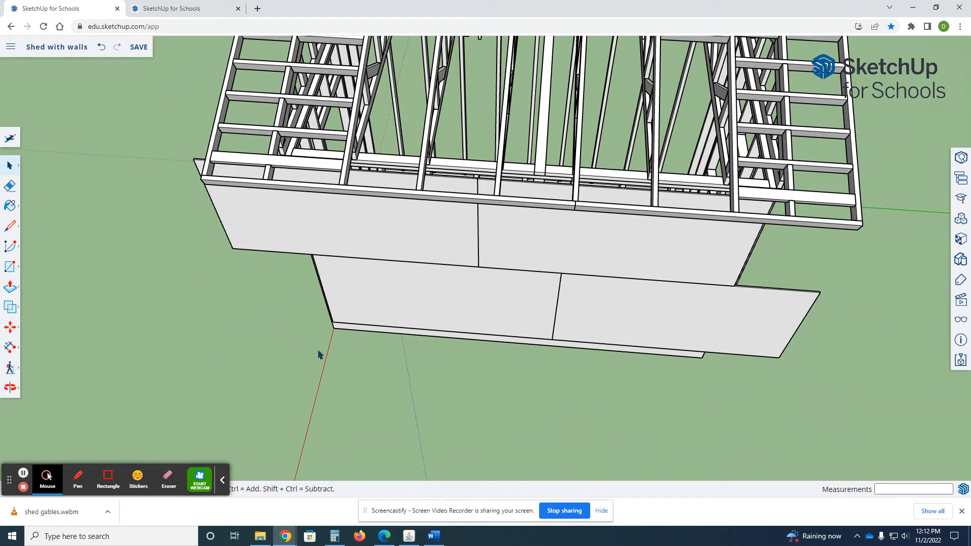
middle_click_drag(319, 354, 379, 227)
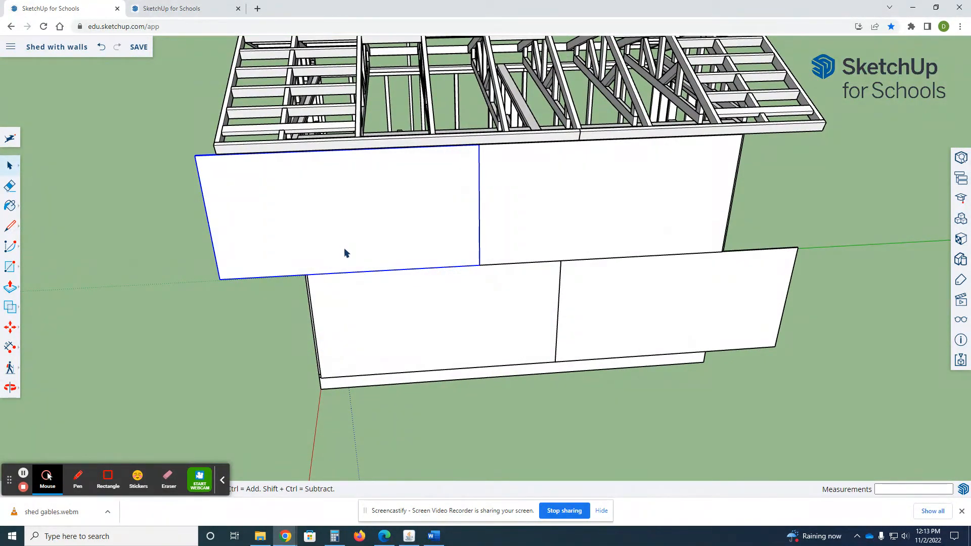
right_click(393, 231)
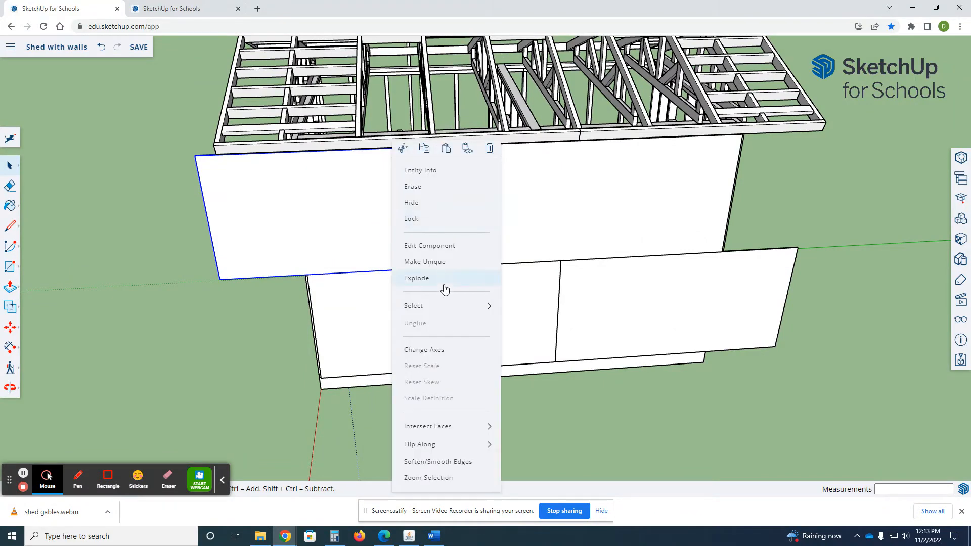
left_click(439, 262)
right_click(664, 324)
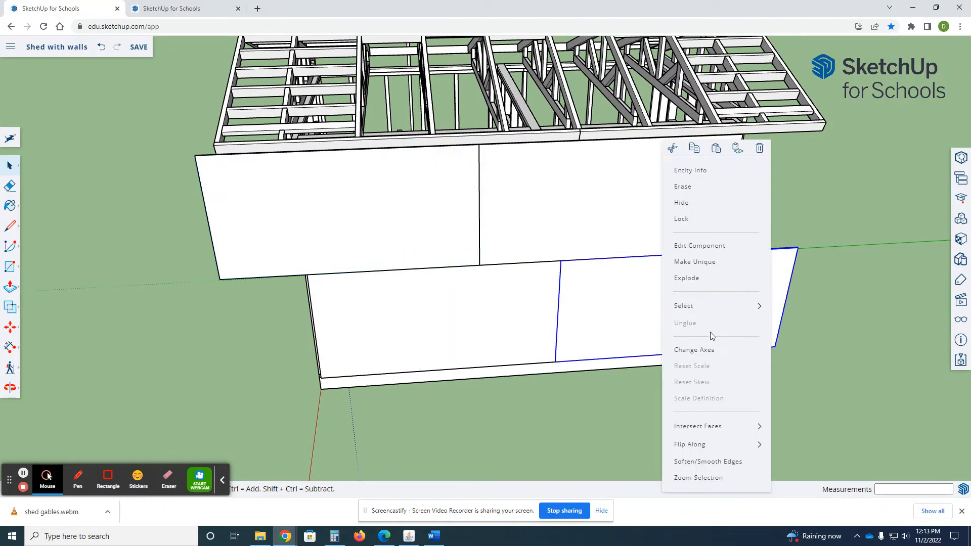
left_click(708, 267)
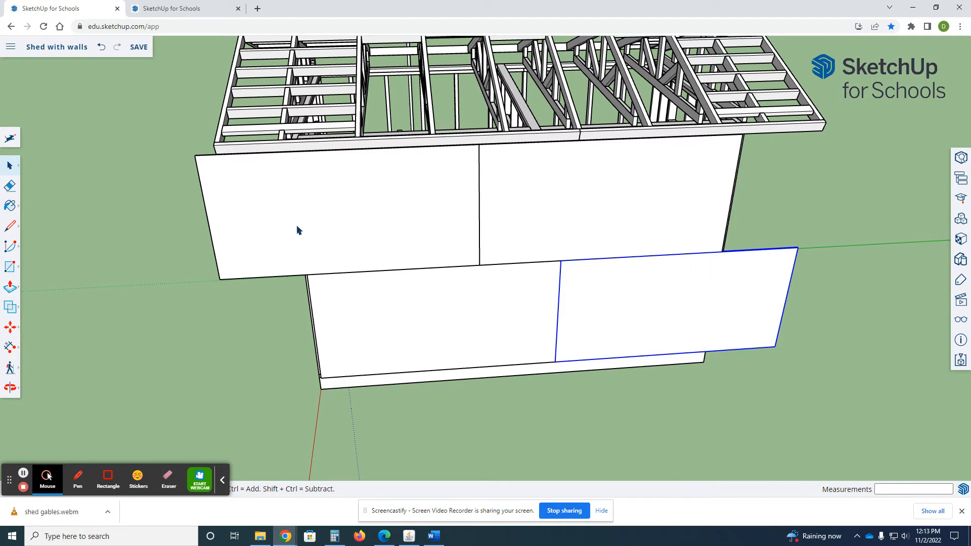
Open the overhanging upper sheet for editing and draw a 4' cut line across it above the lower row's end edge.
left_click(298, 237)
double_click(282, 244)
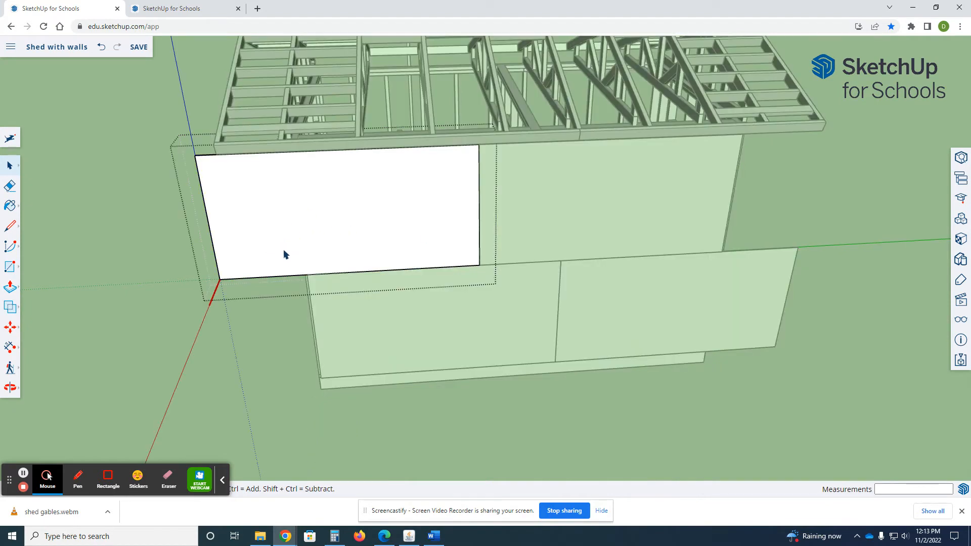
key("l")
scroll(305, 274, "up", 5)
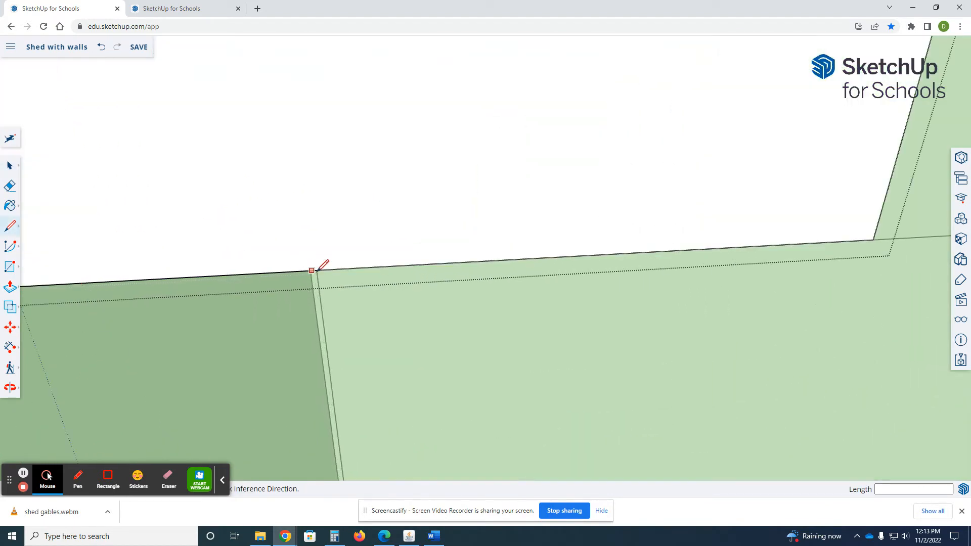
left_click(317, 270)
scroll(317, 271, "down", 3)
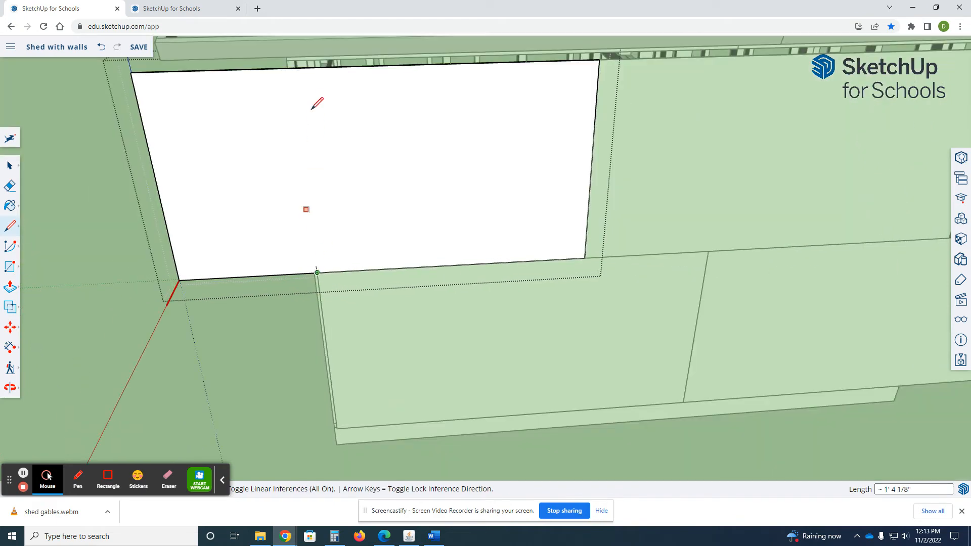
left_click(292, 70)
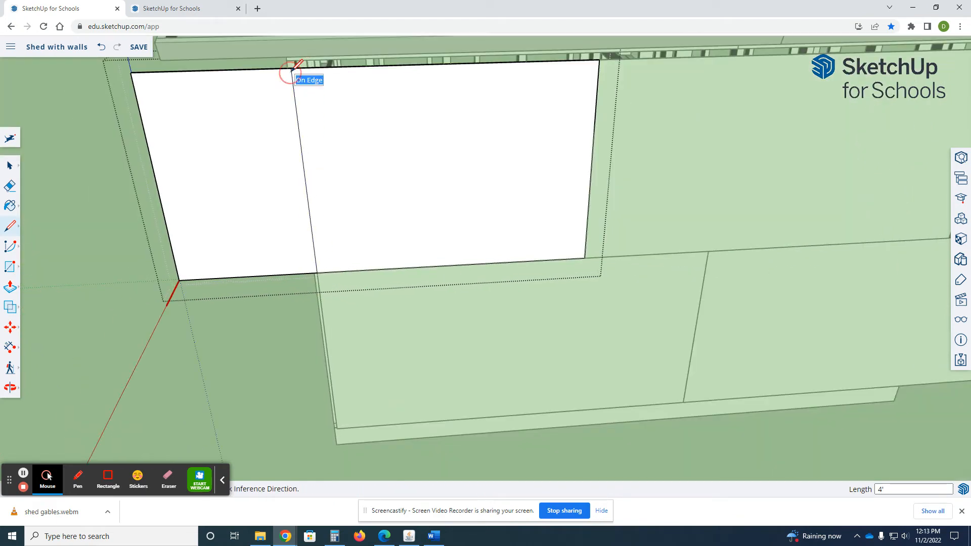
Push the overhanging part of the upper sheet back 1/2" to cut it off, and leave the component.
key("p")
left_click(233, 156)
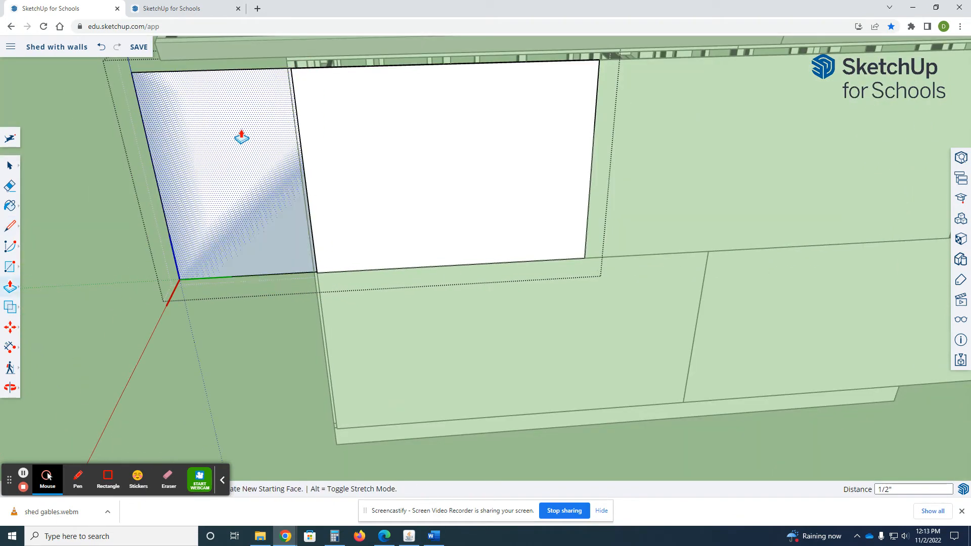
left_click(242, 136)
scroll(203, 262, "down", 1)
scroll(203, 262, "down", 3)
key("space")
left_click(673, 390)
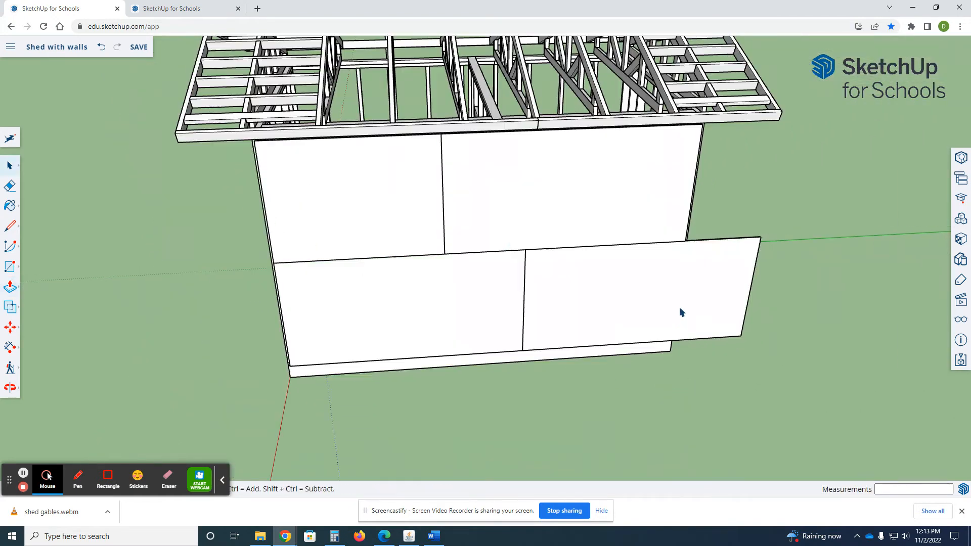
Open the overhanging lower sheathing sheet for editing.
double_click(681, 308)
scroll(753, 296, "up", 4)
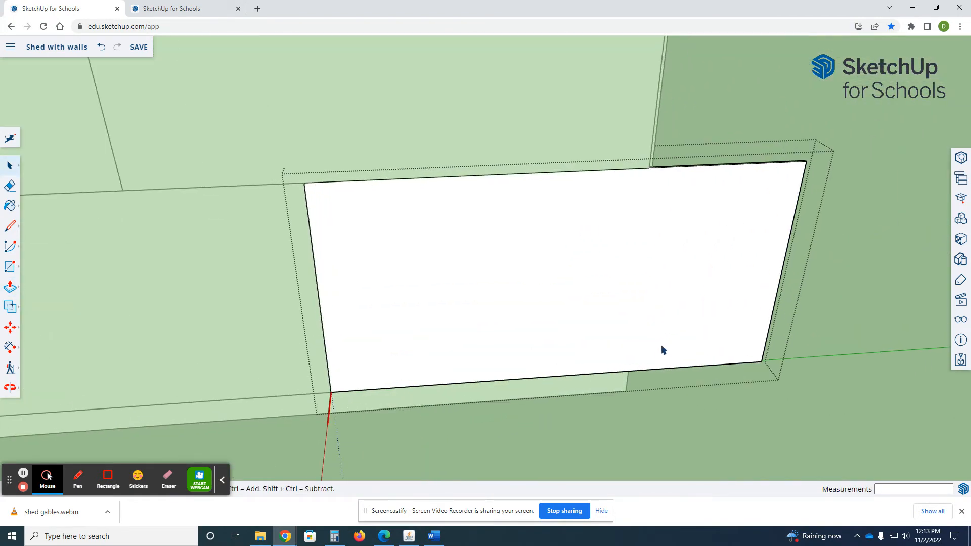
key("l")
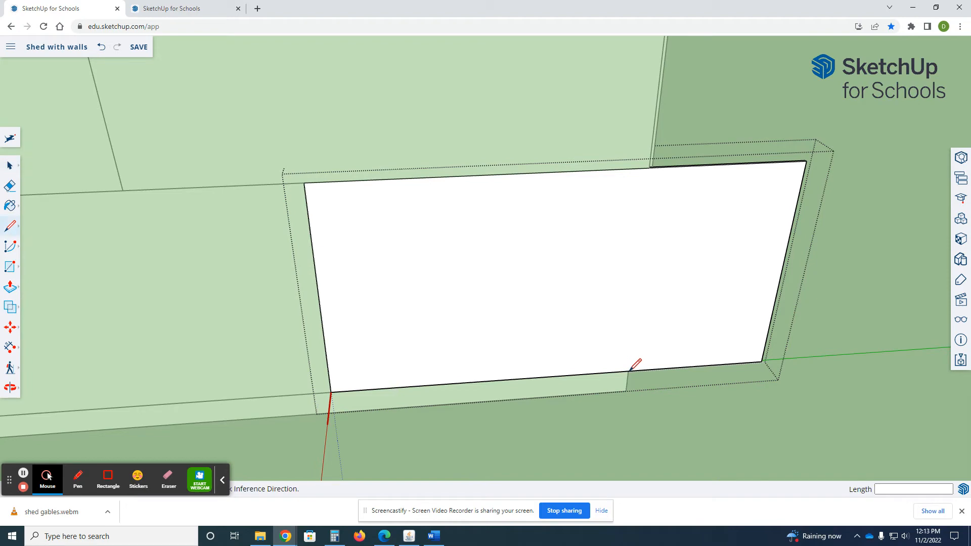
left_click(629, 370)
scroll(629, 371, "up", 3)
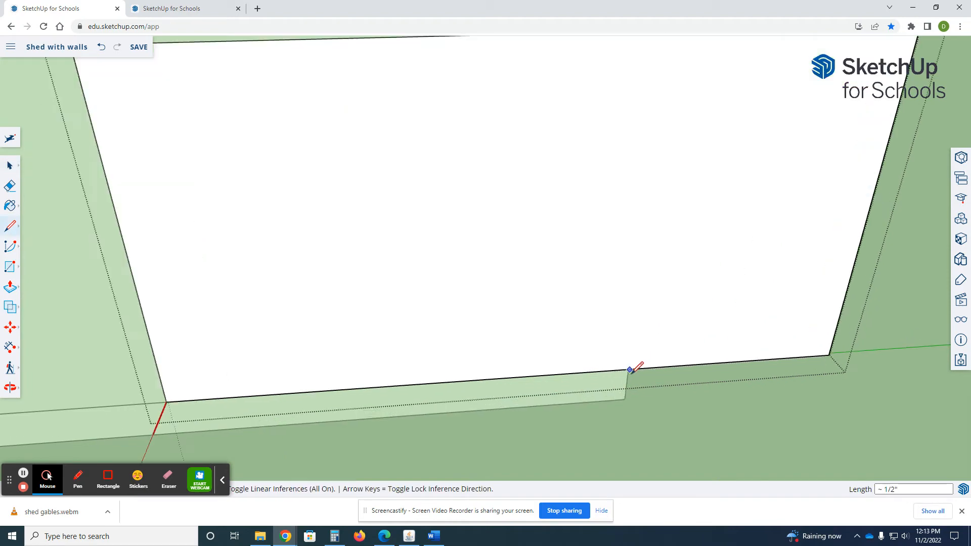
scroll(602, 375, "down", 5)
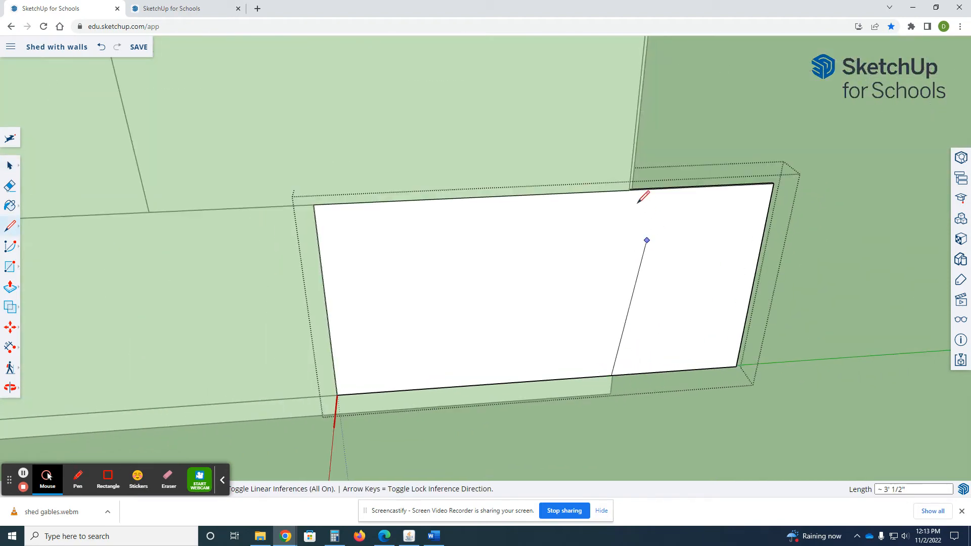
scroll(627, 167, "up", 4)
key("space")
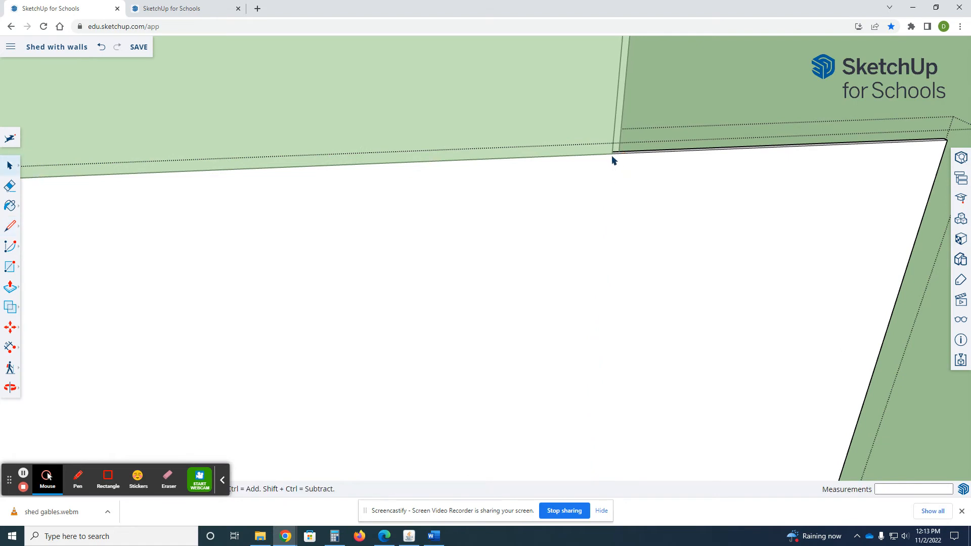
Draw a 4' cut line down the lower sheet, starting at the upper sheet's outer lower corner.
key("l")
left_click(612, 152)
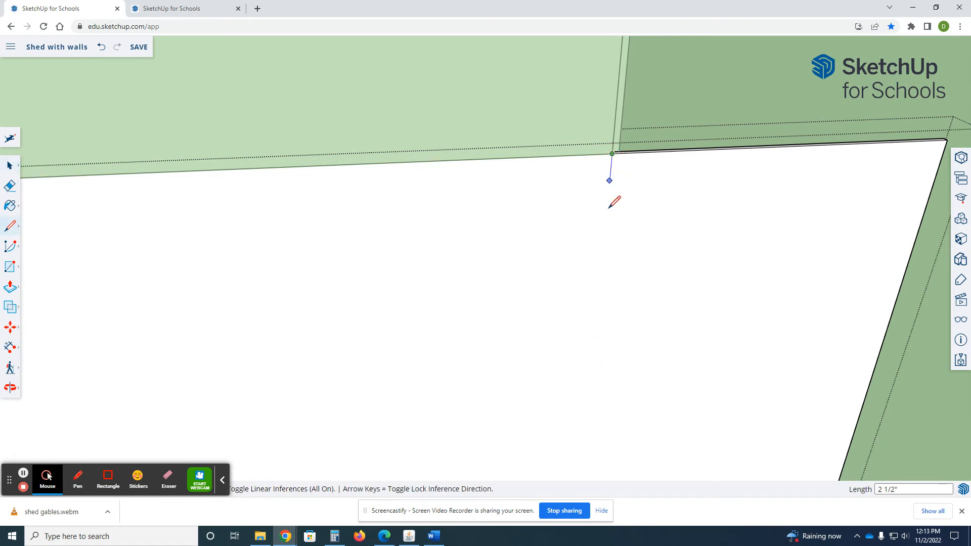
scroll(611, 202, "down", 2)
scroll(597, 379, "up", 1)
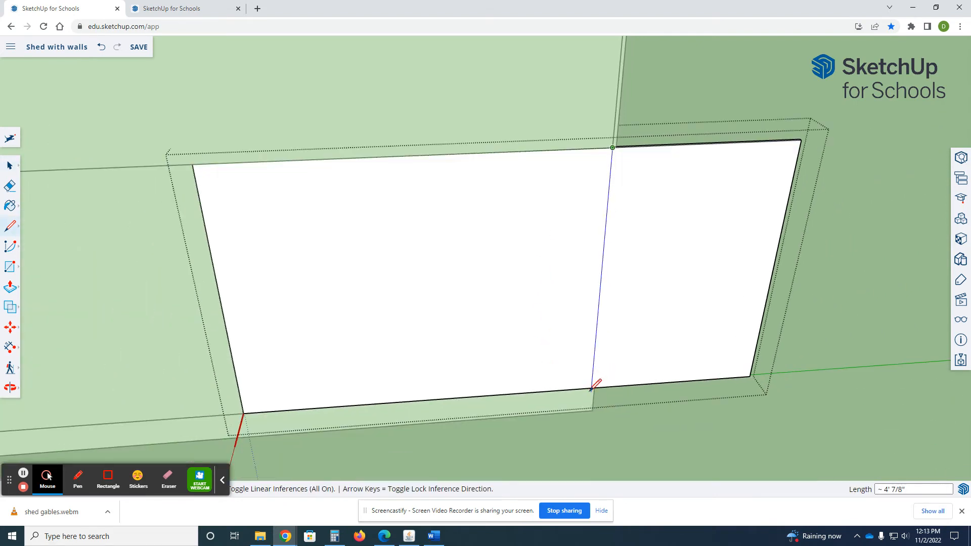
left_click(592, 388)
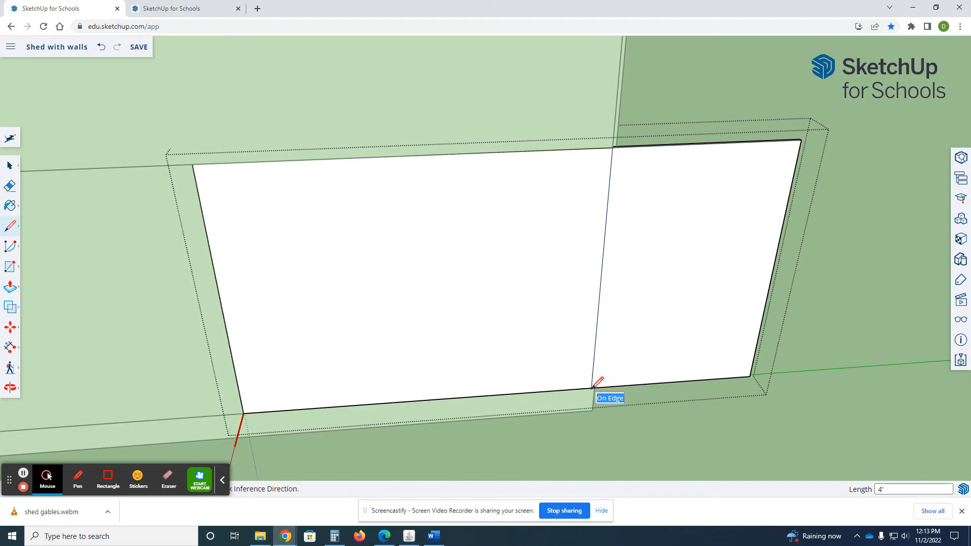
Push the overhanging part of the lower sheet back 1/2" to cut it off, and leave the component.
key("p")
left_click(705, 340)
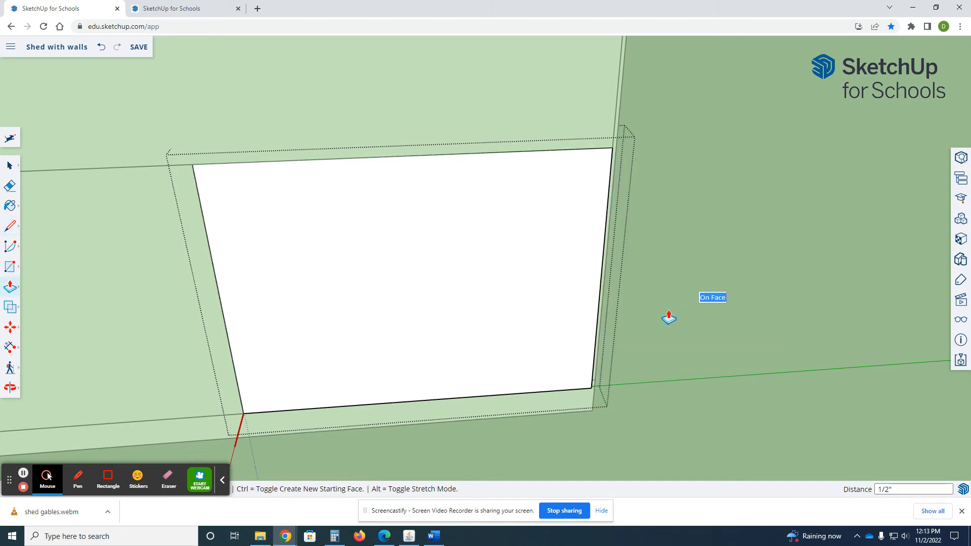
scroll(723, 356, "down", 3)
key("space")
left_click(746, 237)
Combine all four sheathing sheets on the long wall into a single component.
middle_click_drag(500, 371, 630, 350)
scroll(587, 343, "down", 5)
middle_click_drag(521, 371, 583, 328)
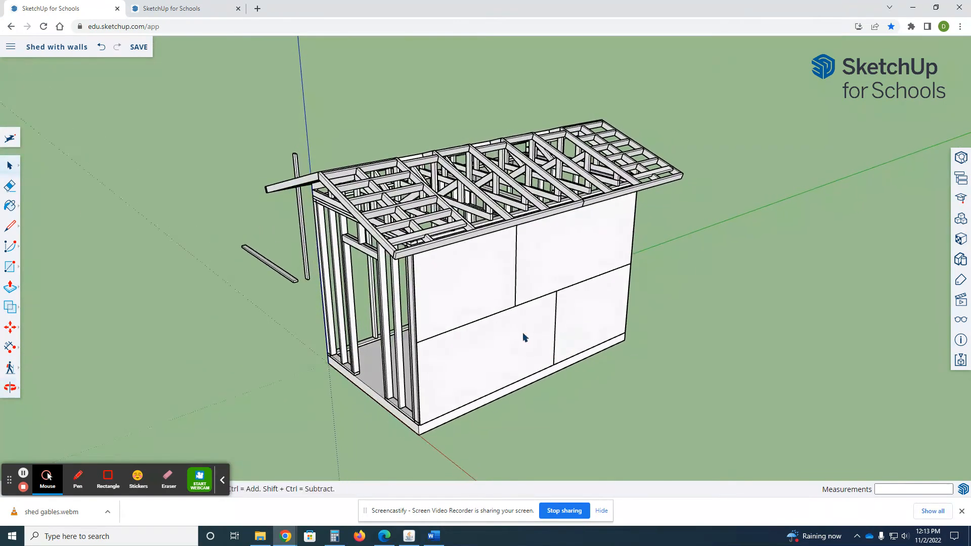
double_click(523, 334)
left_click(761, 382)
left_click(488, 298)
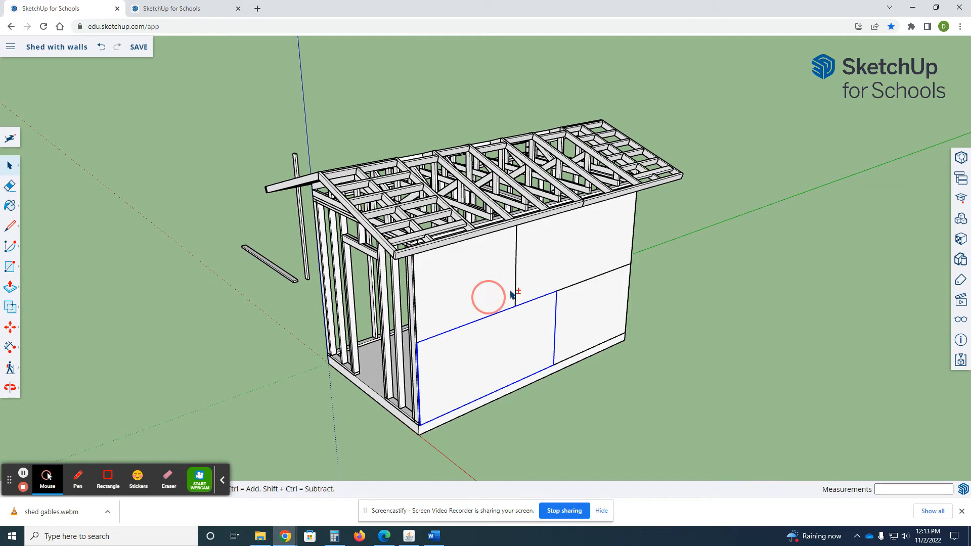
right_click(596, 319)
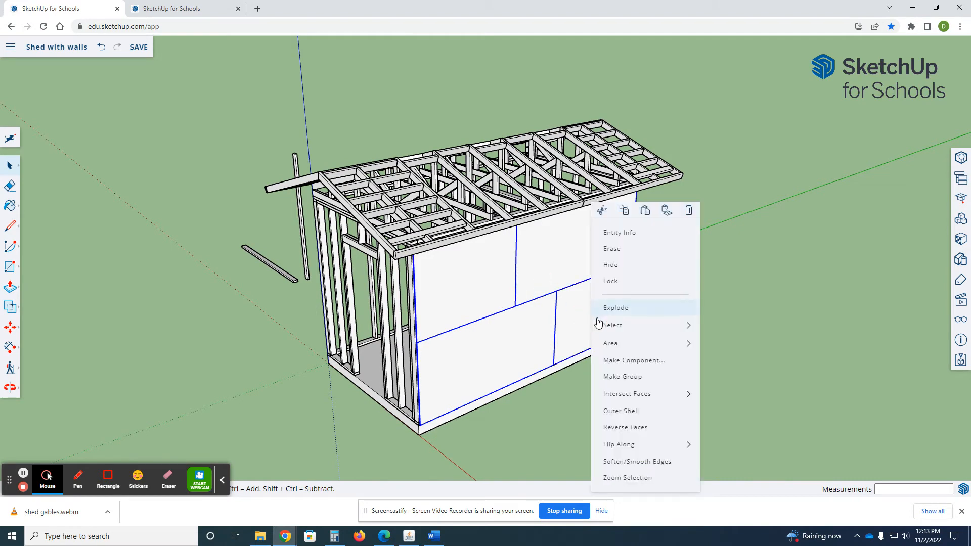
left_click(623, 362)
left_click(562, 382)
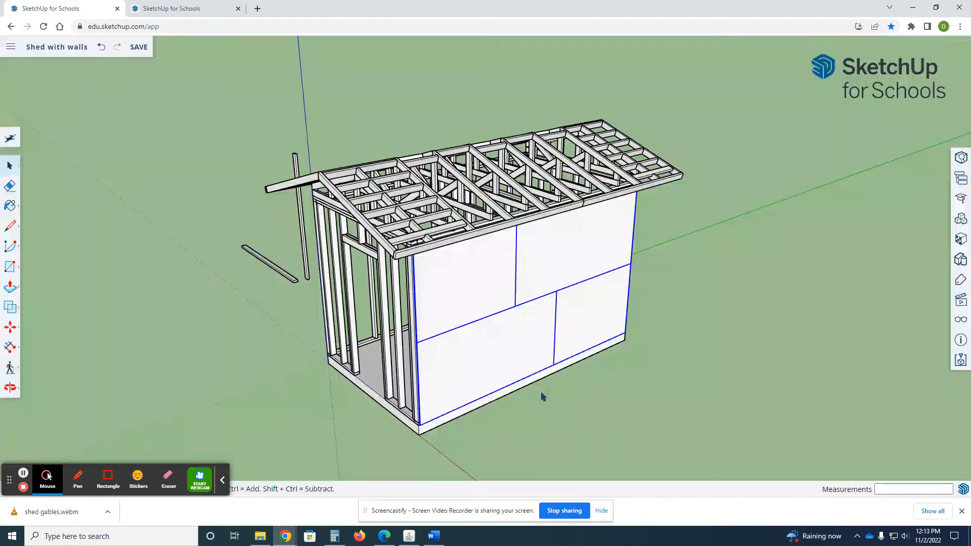
Copy the combined sheathing component 8' 1/2" across the shed onto the opposite long wall, flush with that wall's outer lower corner.
key("m")
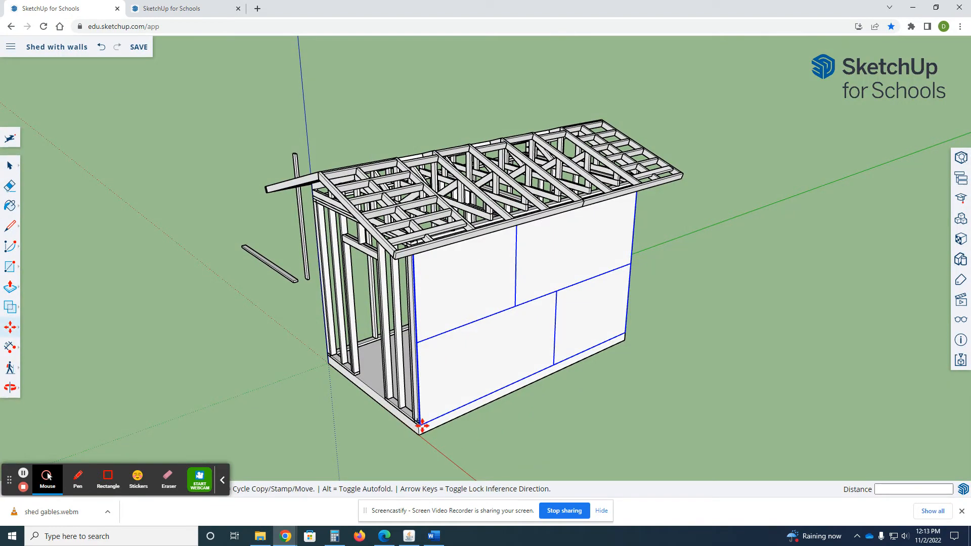
scroll(425, 430, "up", 5)
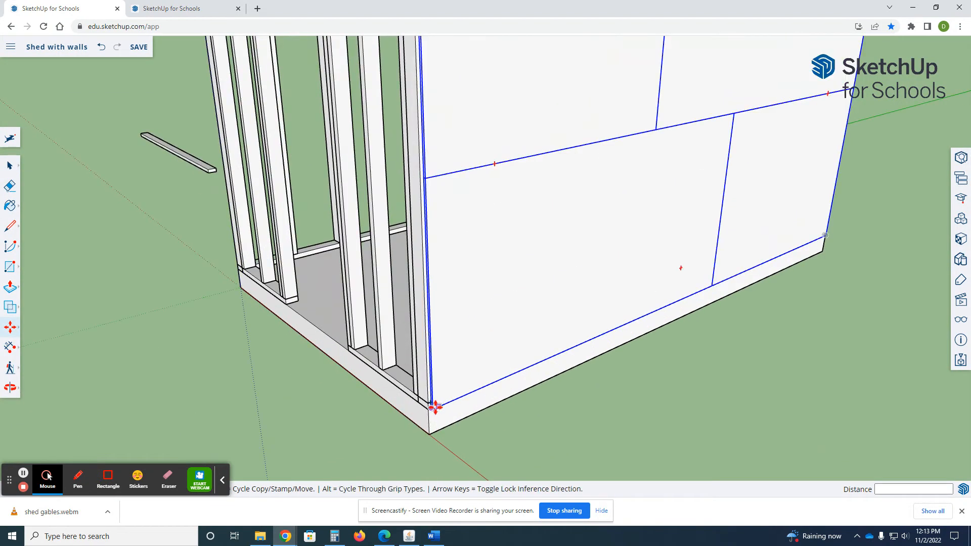
scroll(427, 407, "up", 4)
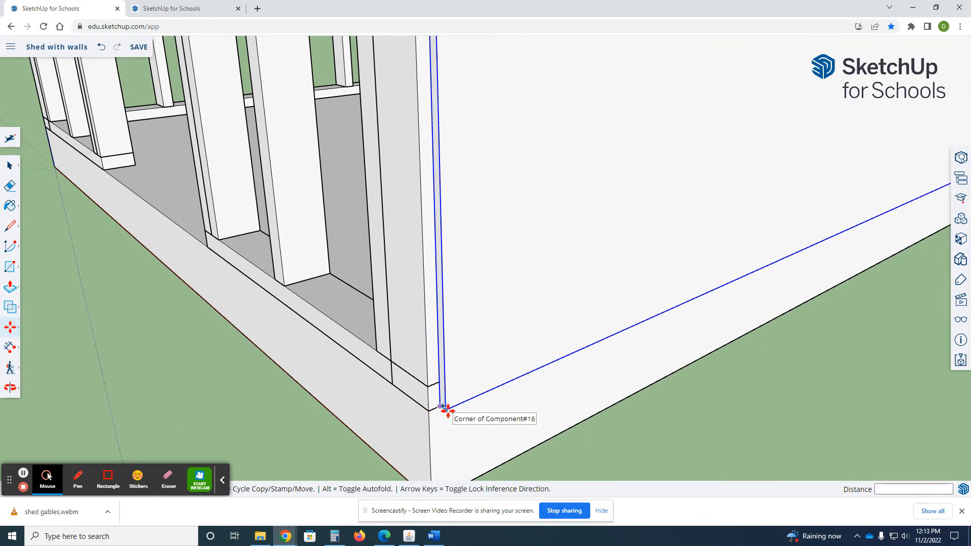
left_click(441, 406)
scroll(603, 403, "down", 3)
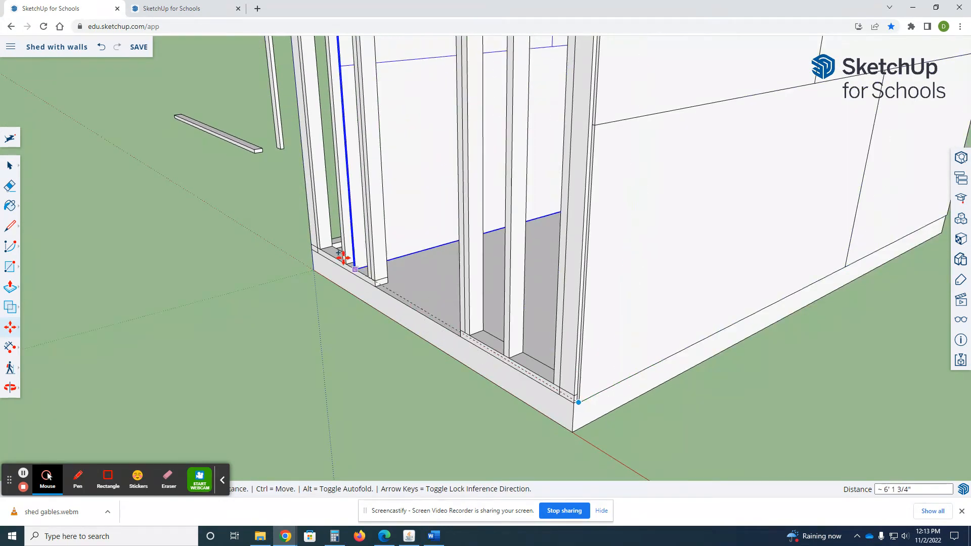
left_click(517, 239)
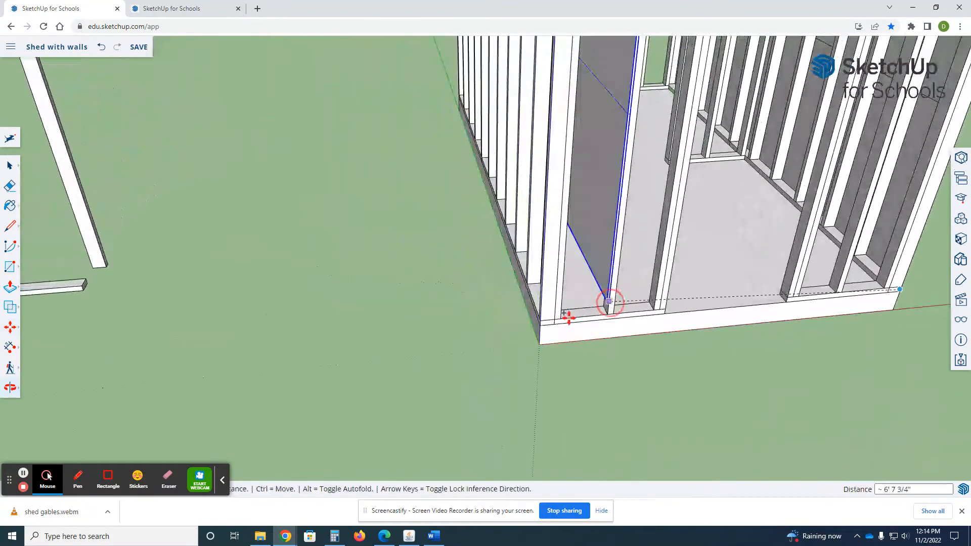
scroll(544, 321, "up", 4)
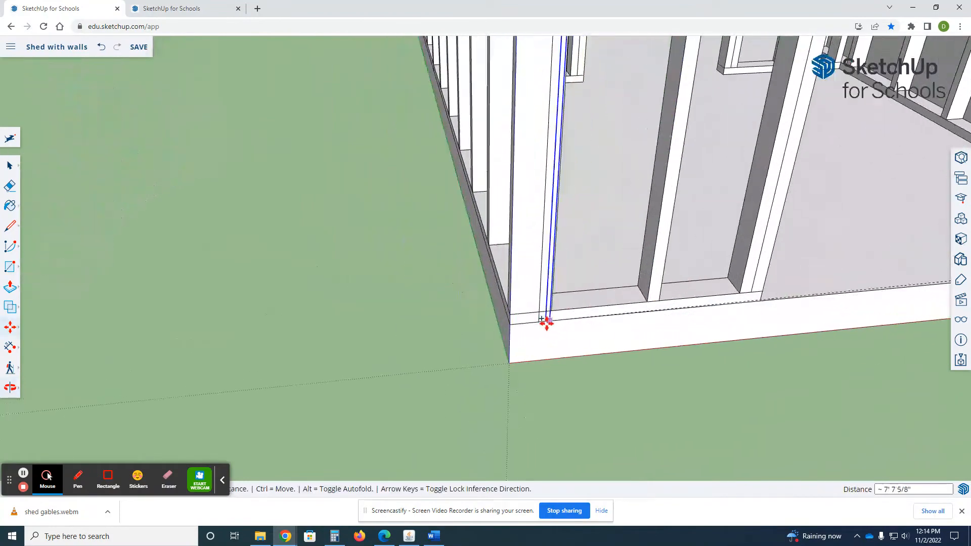
scroll(503, 318, "up", 3)
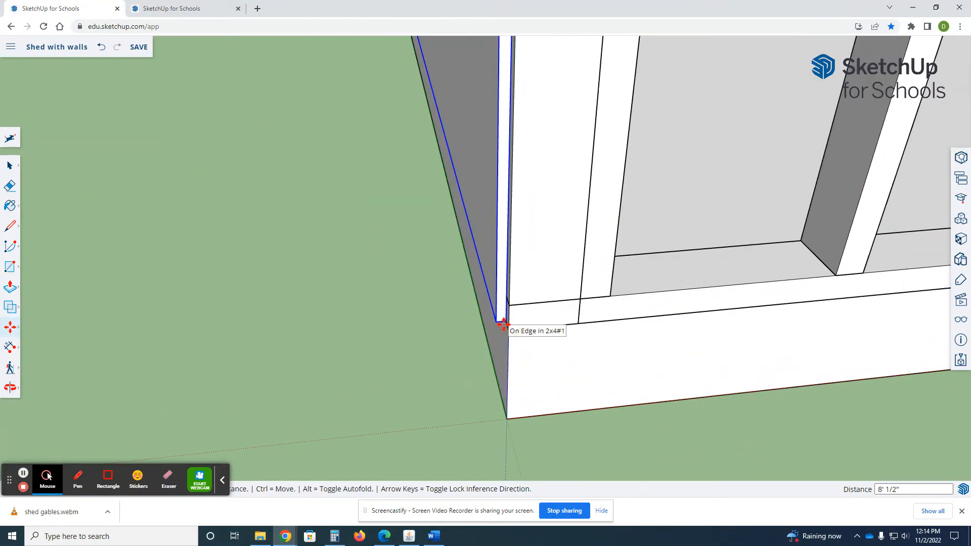
left_click(504, 322)
scroll(516, 354, "down", 5)
key("space")
scroll(520, 377, "down", 2)
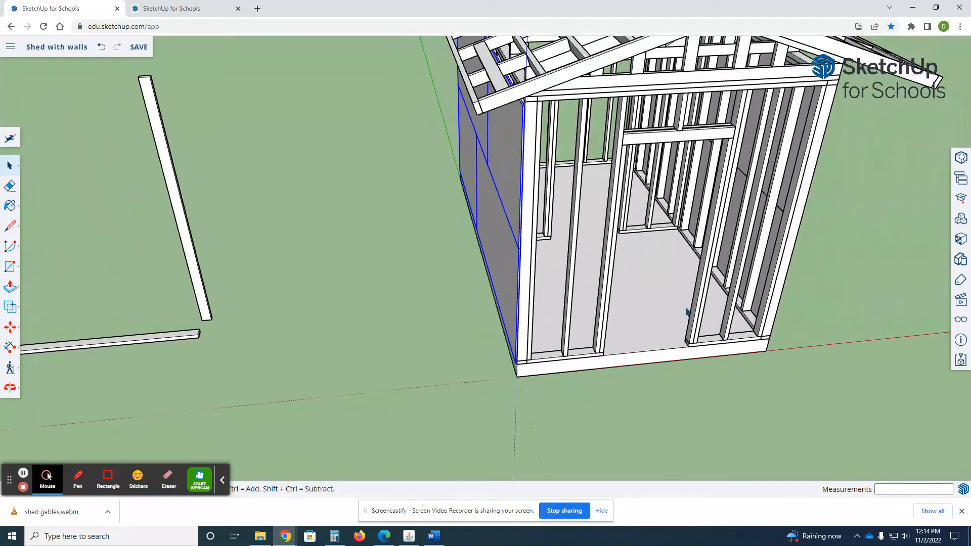
left_click(814, 330)
Inspect the copied sheathing on the opposite long wall and how it meets the floor, corner and roof framing.
middle_click_drag(458, 190, 523, 120)
scroll(506, 308, "down", 5)
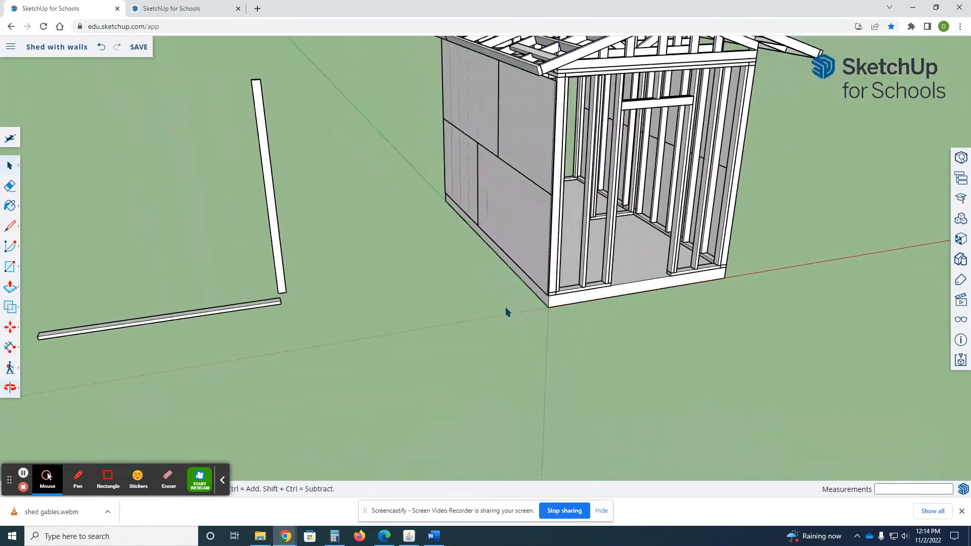
middle_click_drag(493, 217, 555, 98)
scroll(548, 271, "up", 6)
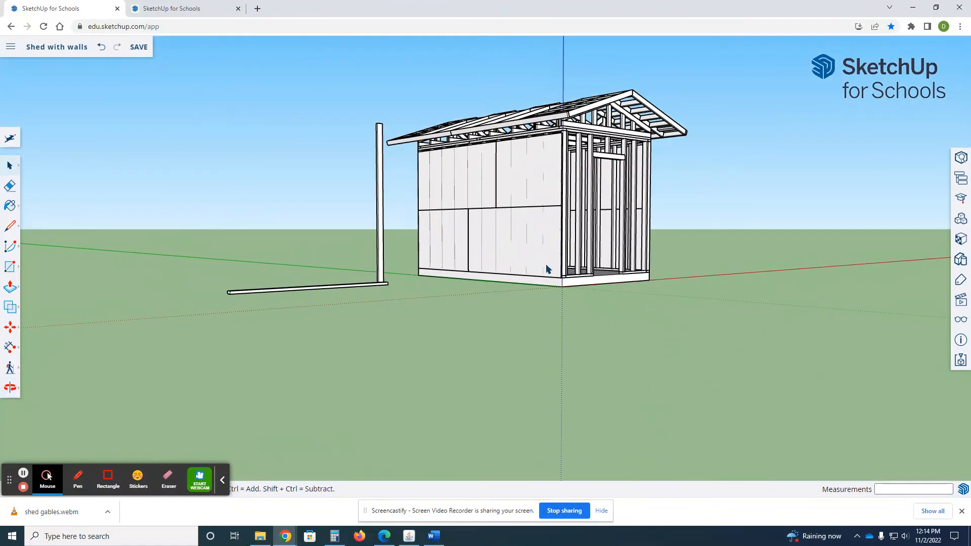
scroll(567, 298, "up", 2)
middle_click_drag(604, 285, 585, 433)
scroll(584, 433, "down", 10)
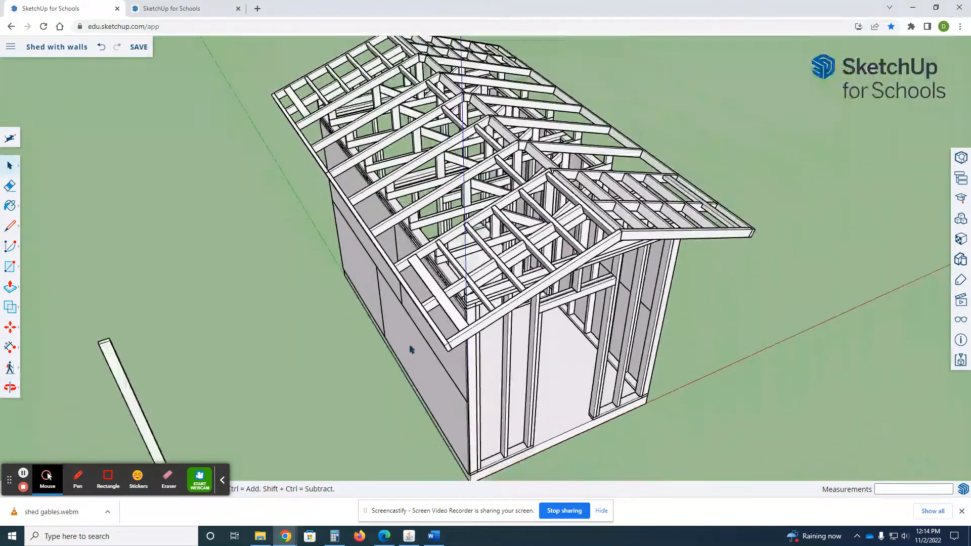
Examine the sheathing's upper edge beneath the eaves, and both open end walls with their gables.
middle_click_drag(472, 167, 478, 99)
scroll(479, 98, "up", 6)
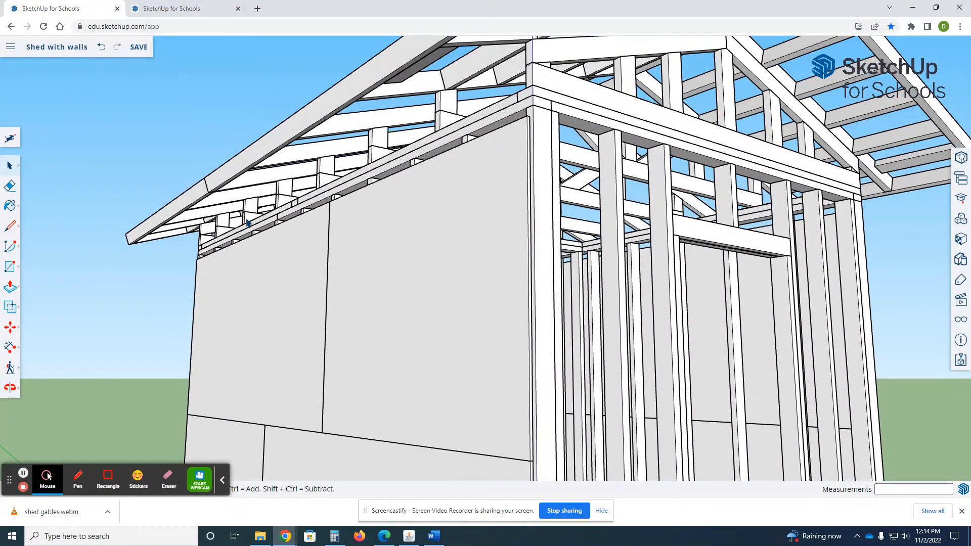
middle_click_drag(332, 204, 660, 252)
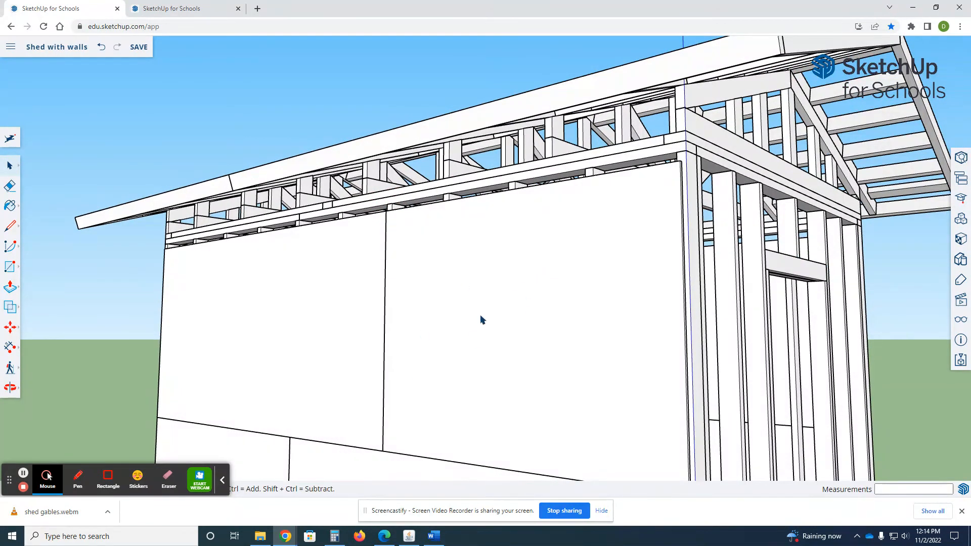
middle_click_drag(516, 361, 688, 340)
middle_click_drag(285, 347, 440, 364)
scroll(521, 322, "down", 5)
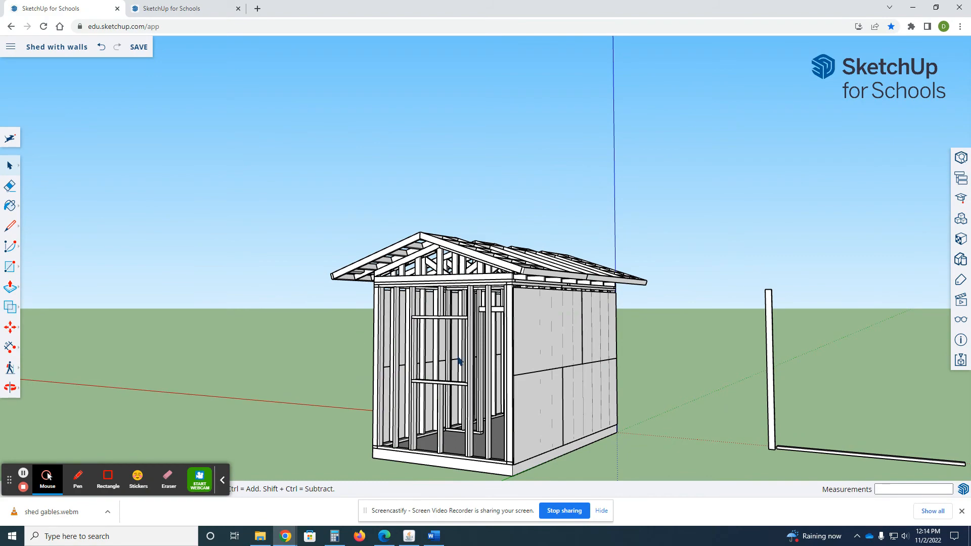
middle_click_drag(552, 348, 561, 368)
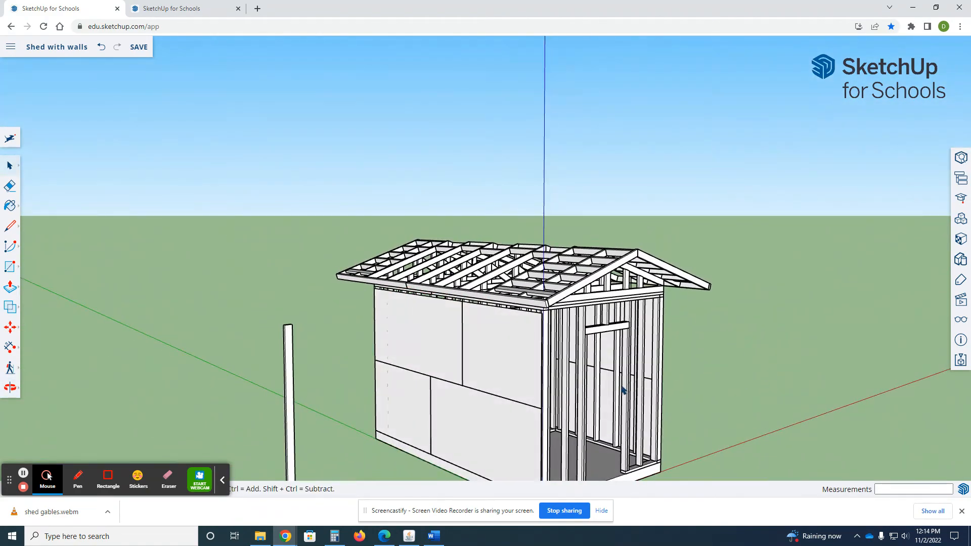
middle_click_drag(651, 317, 577, 299)
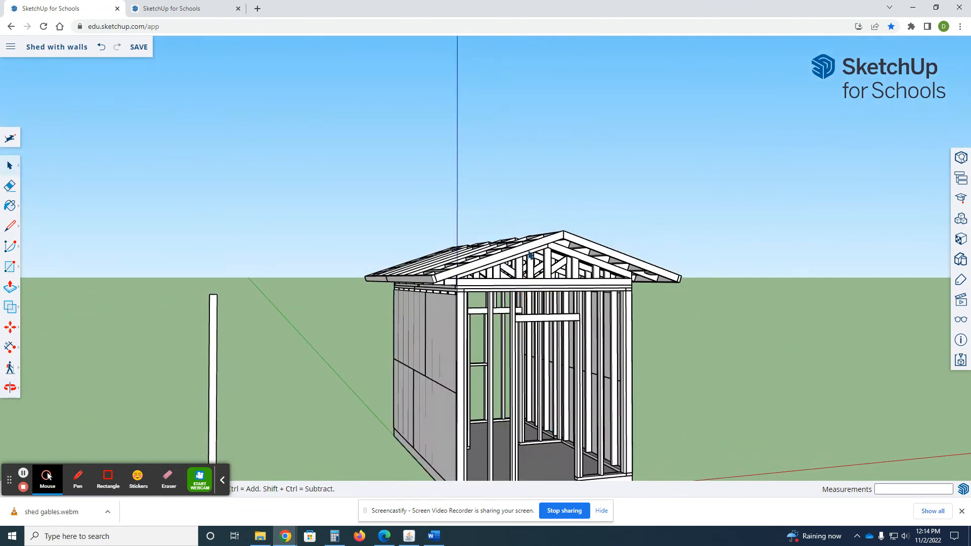
middle_click_drag(511, 230, 373, 416)
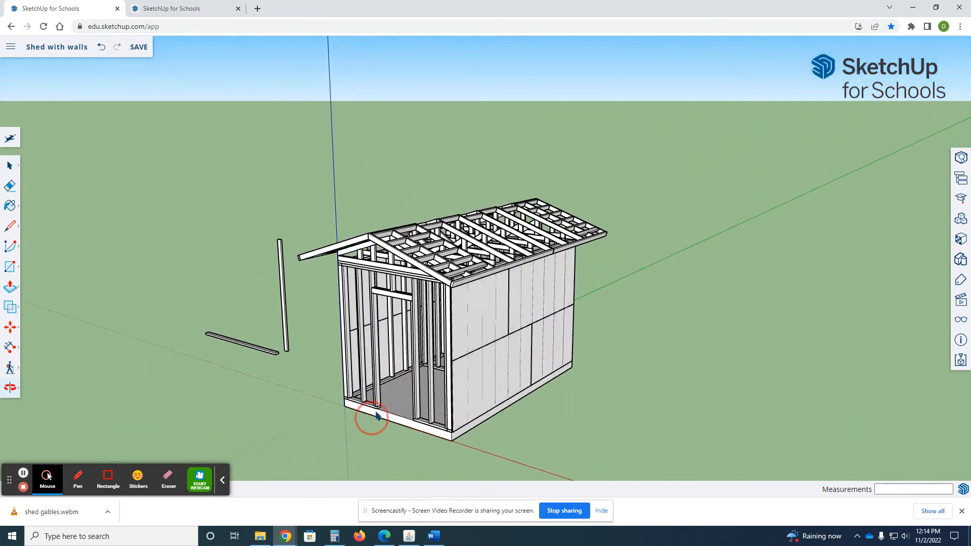
scroll(470, 358, "up", 5)
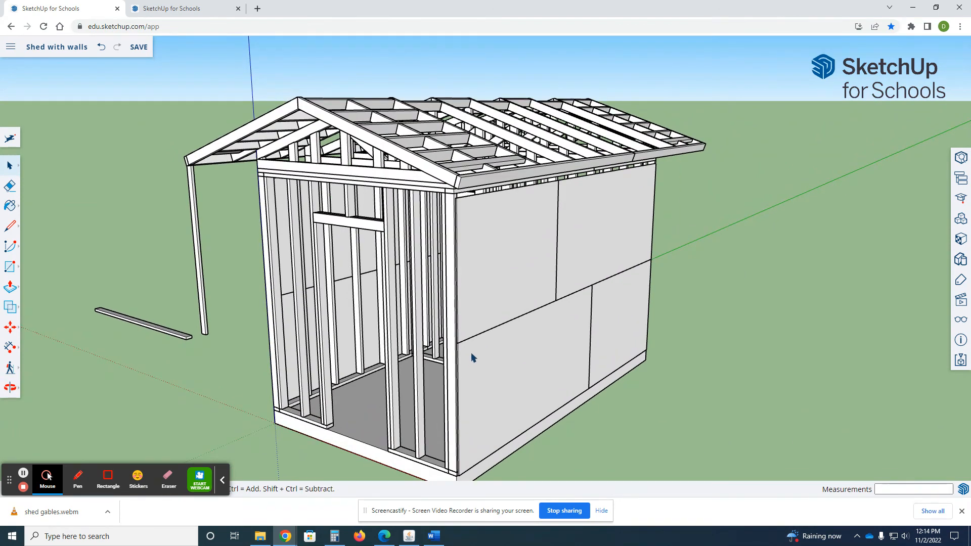